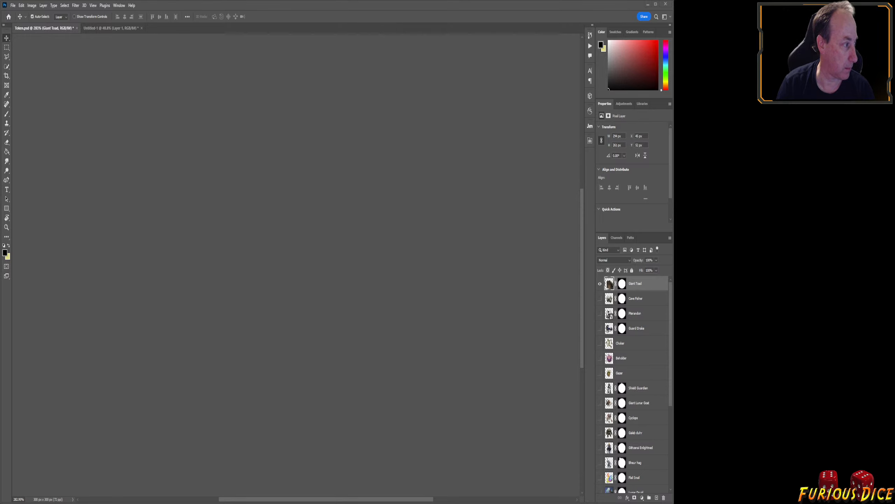
Switch to Fantasy Grounds and close the Purple Worm sheet.
key(alt+Tab)
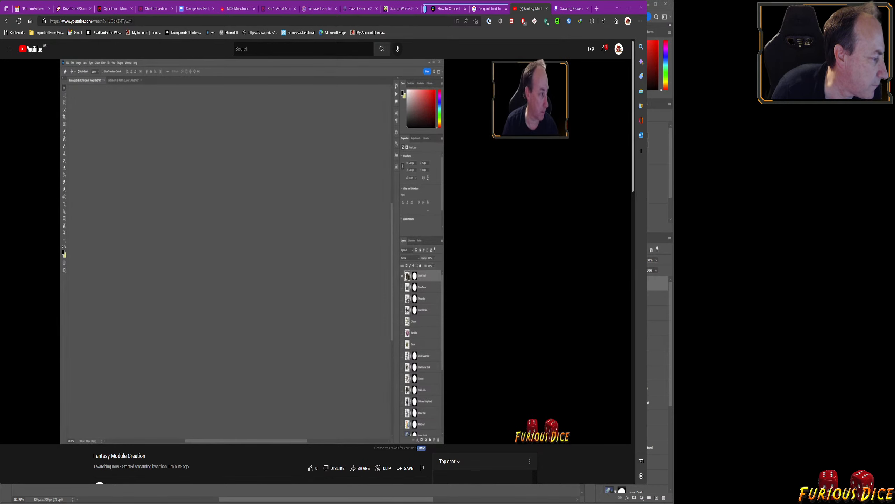
key(alt+Tab)
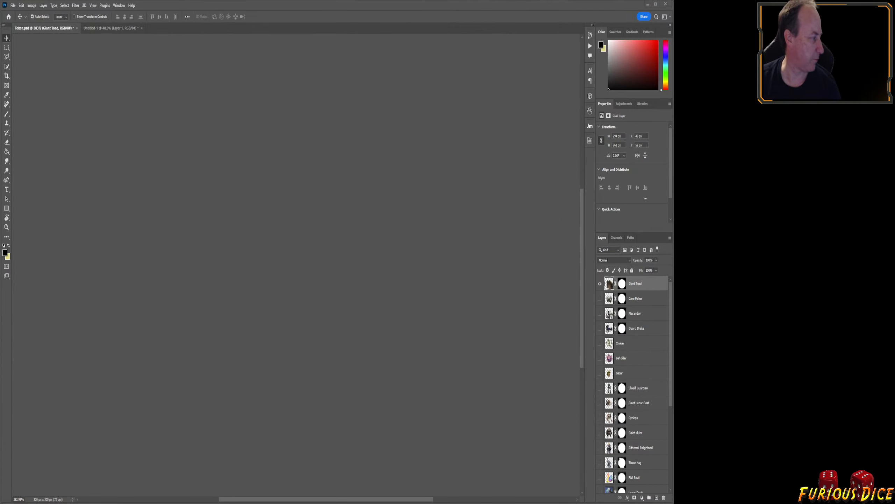
key(alt+Tab)
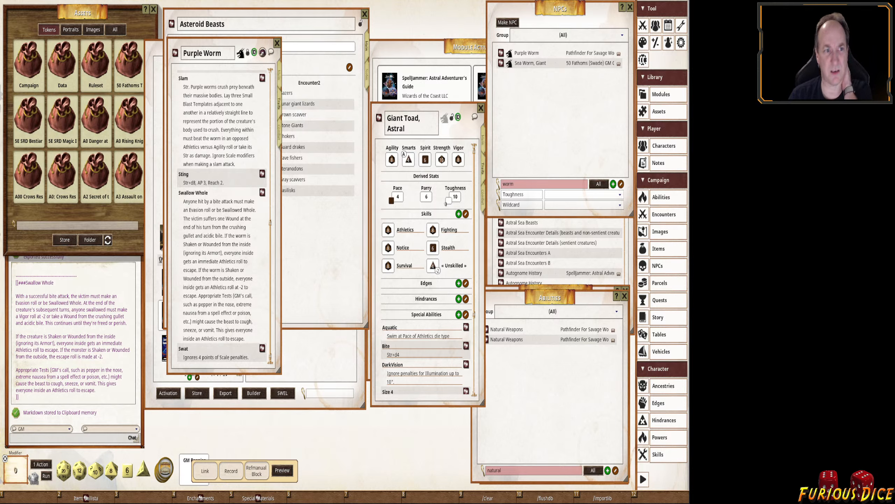
click(277, 43)
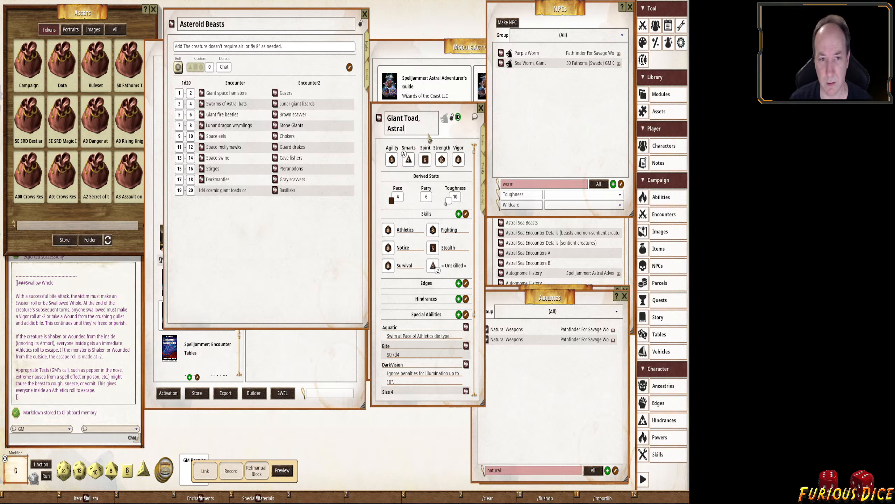
Change the 19–20 encounter entry of the Asteroid Beasts table to "Astral giant toads" and close the Abilities list.
click(216, 193)
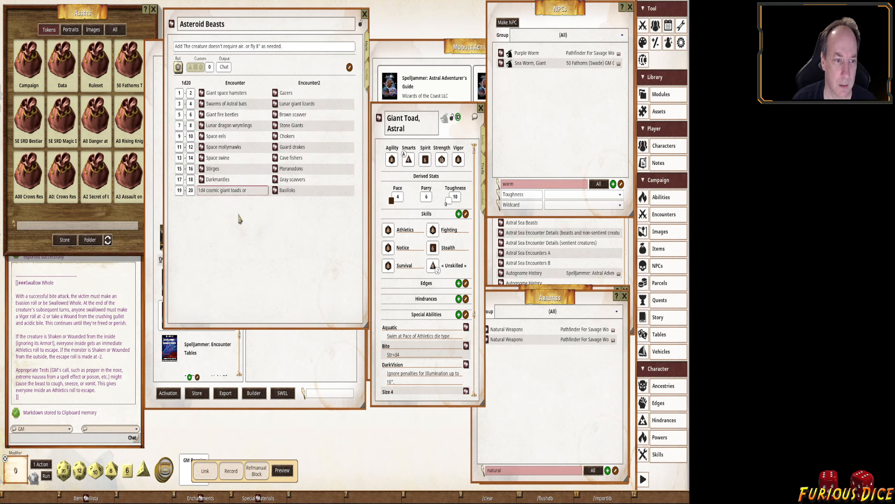
key(shift+Home)
text(Astral)
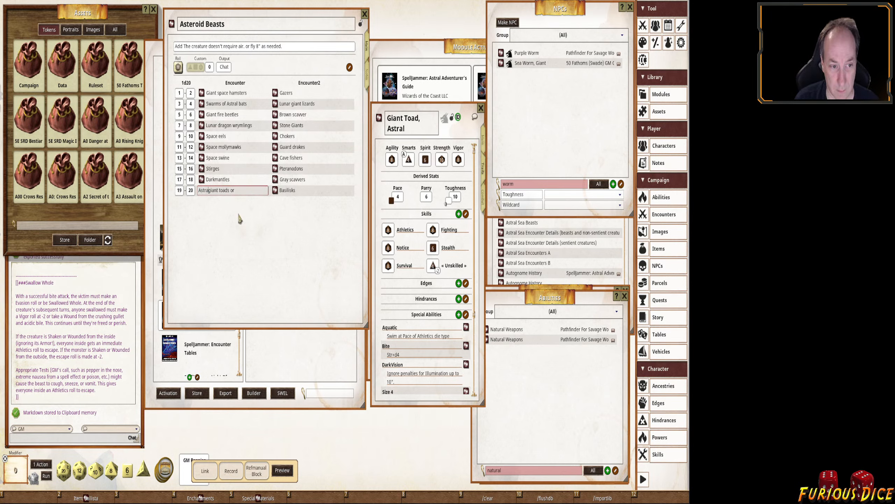
click(233, 194)
key(shift+End)
key(Delete)
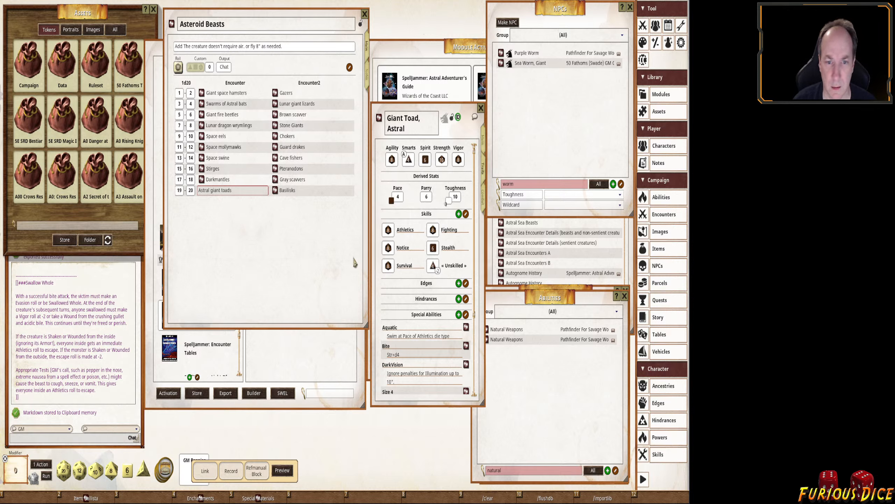
click(625, 296)
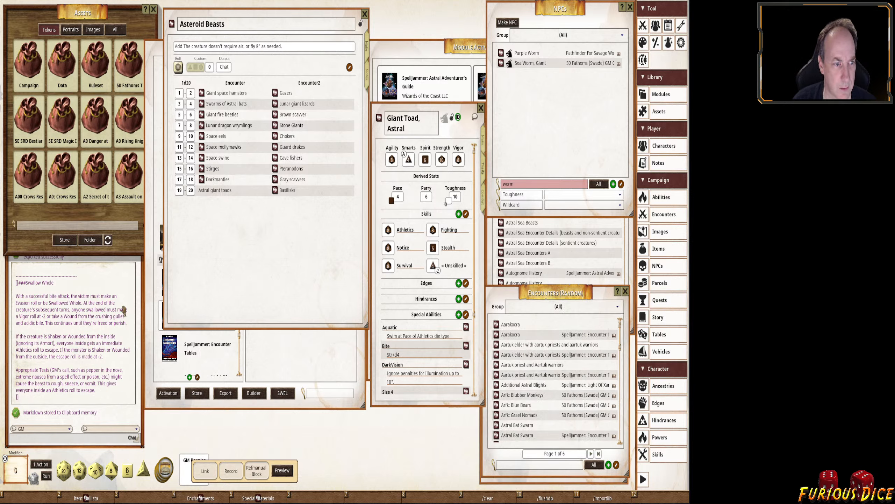
Open the Campaign token folder and page forward to the tokens whose names begin with Giant.
click(33, 67)
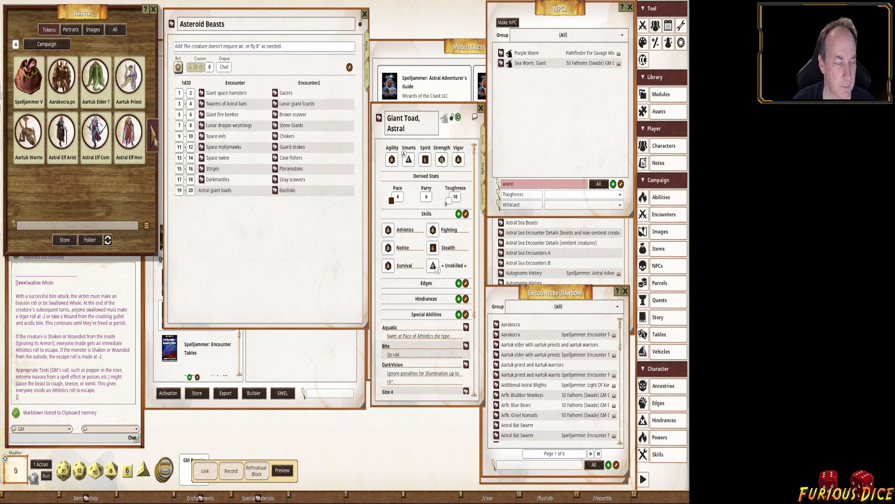
click(157, 143)
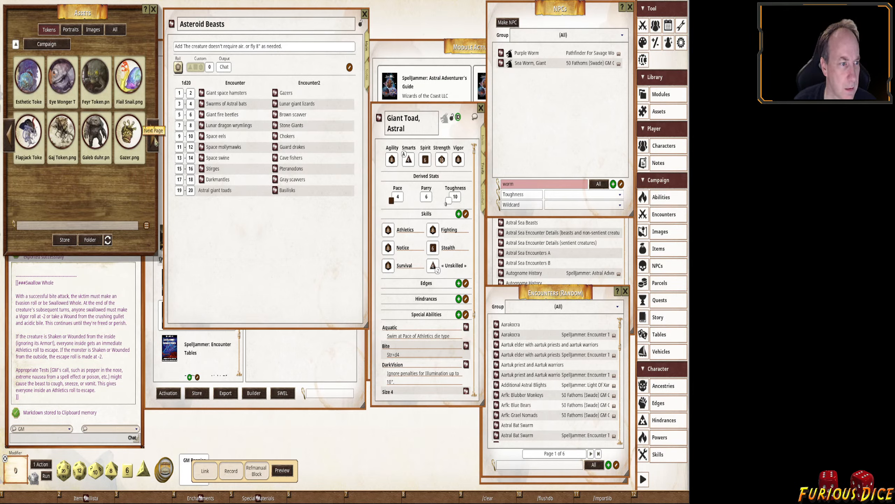
click(155, 143)
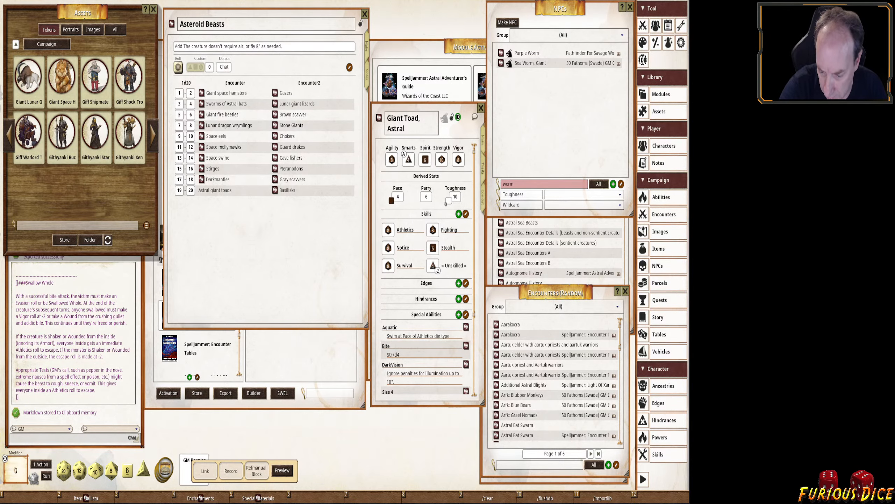
key(alt+Tab)
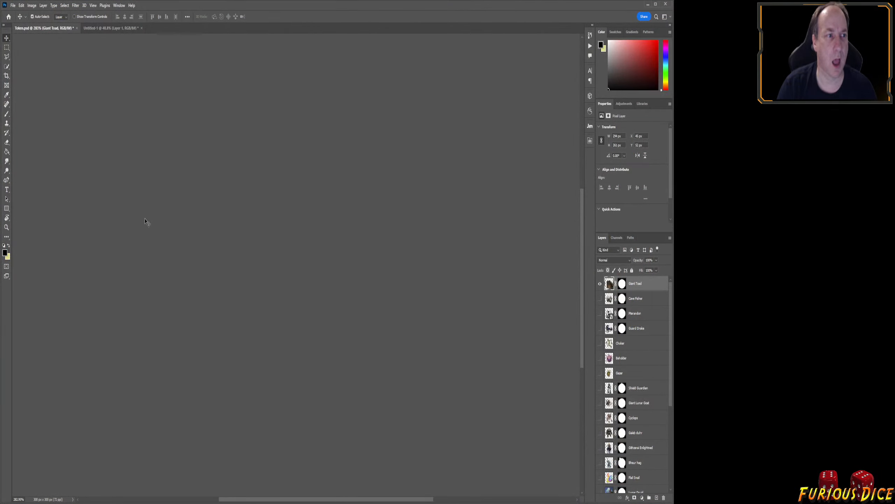
click(114, 29)
click(48, 29)
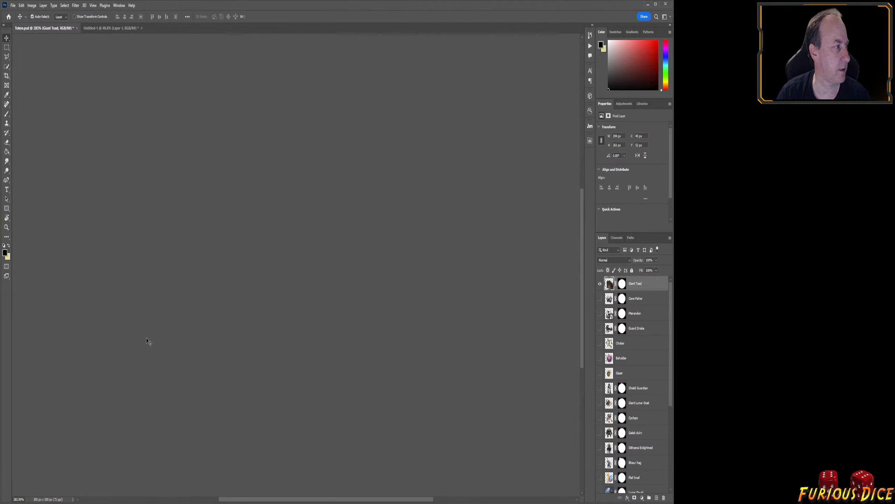
key(alt+Tab)
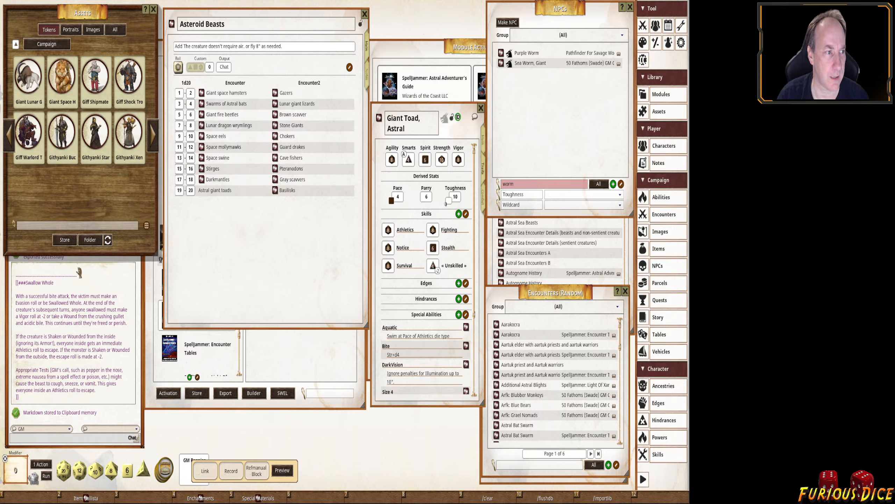
Refresh the asset folder and assign Giant Toad.png as the token of the Giant Toad, Astral NPC.
click(108, 240)
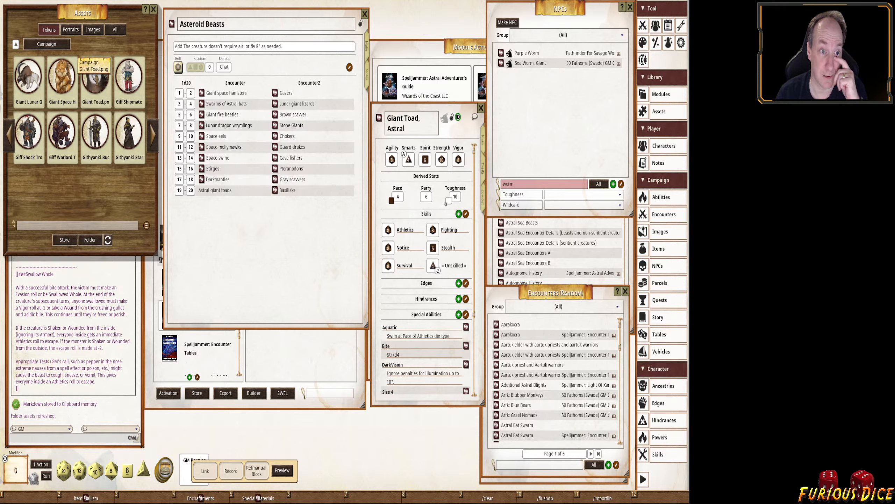
drag(95, 75, 466, 117)
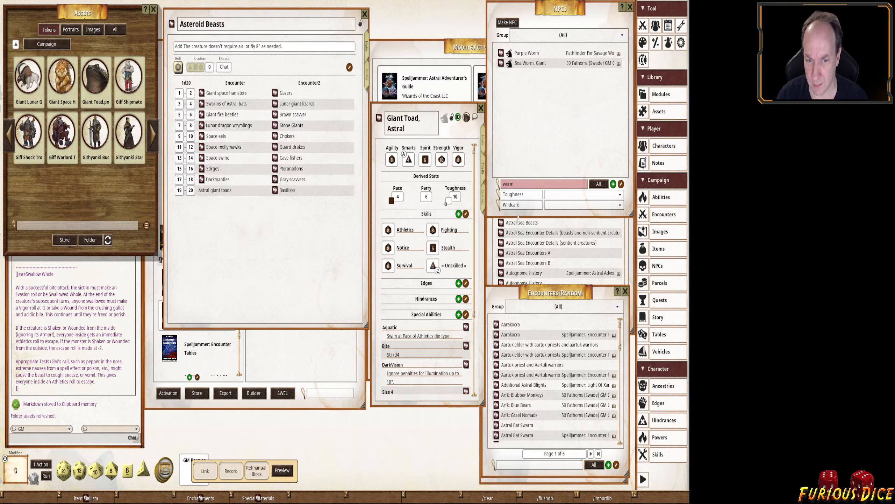
scroll(434, 351, down, 3)
scroll(433, 353, down, 1)
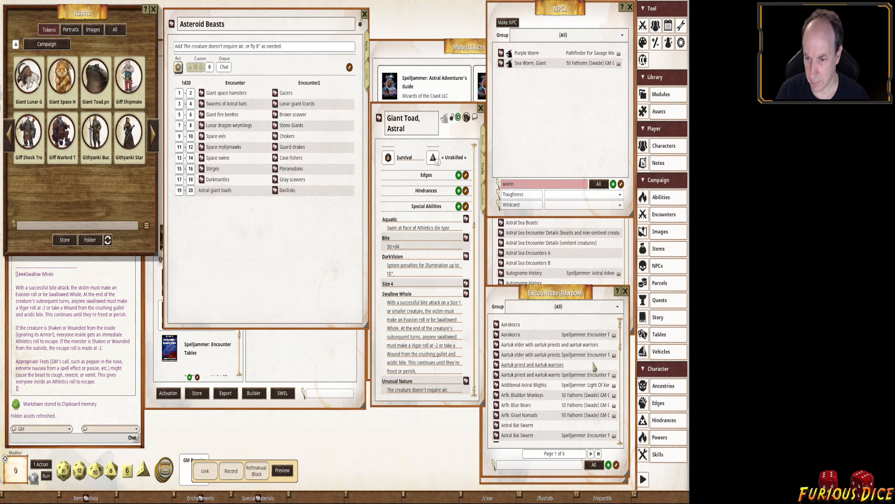
Filter the random encounters list to the Uncategorized group.
click(571, 310)
click(536, 317)
scroll(569, 366, down, 4)
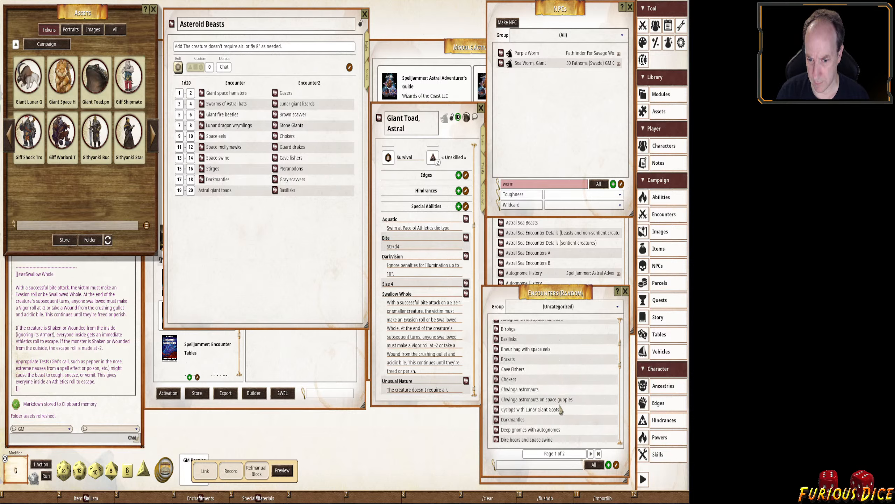
scroll(561, 409, down, 2)
scroll(561, 410, down, 2)
Create a new random encounter named "Giant Toad".
right_click(568, 408)
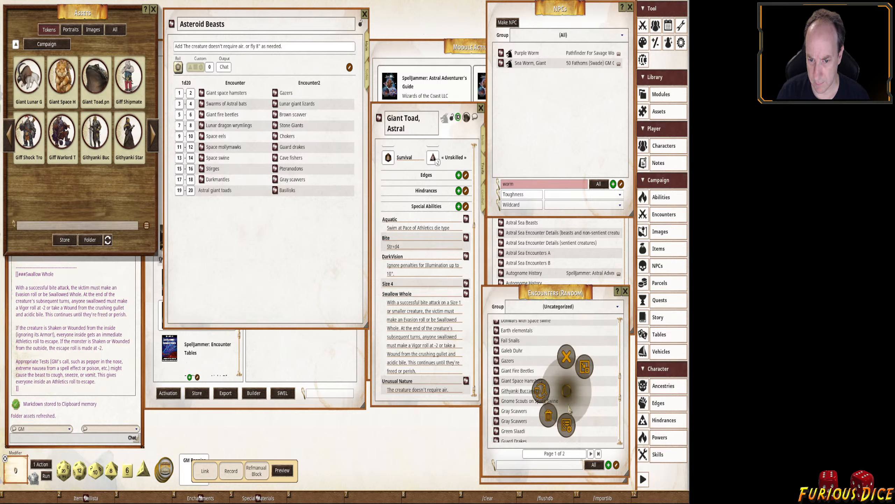
click(567, 425)
drag(373, 183, 433, 329)
text(G)
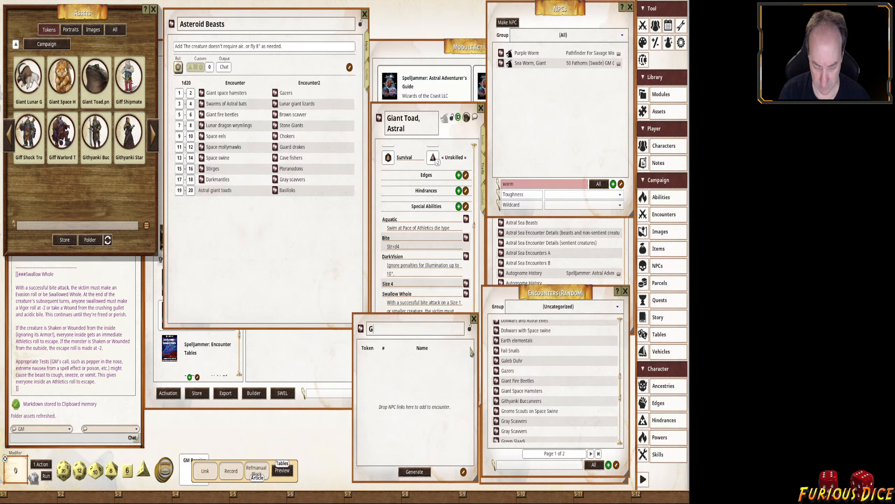
text(iant Toa)
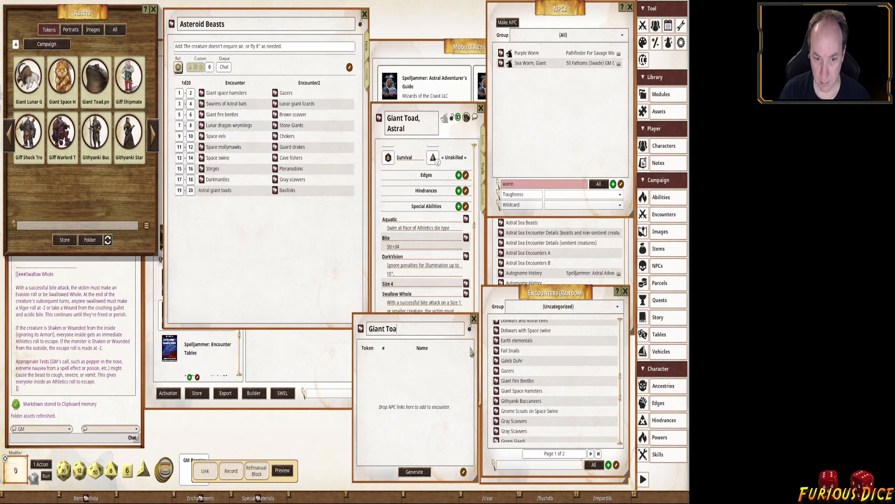
text(d)
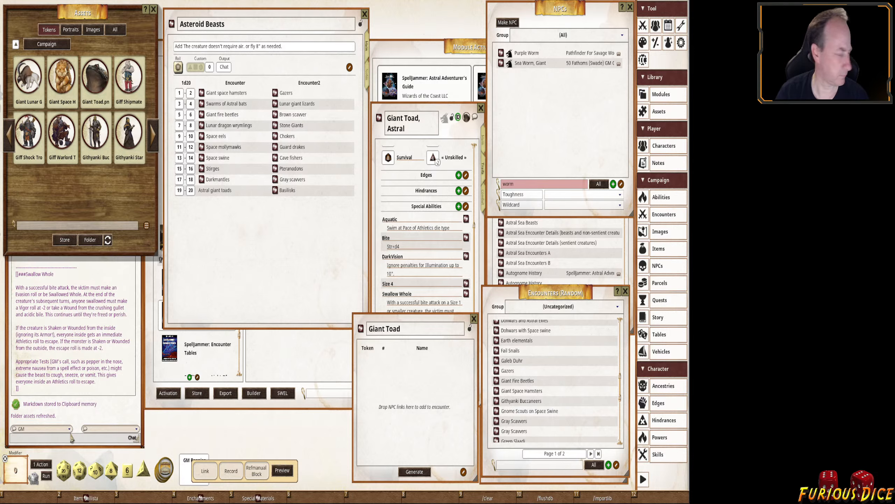
click(451, 406)
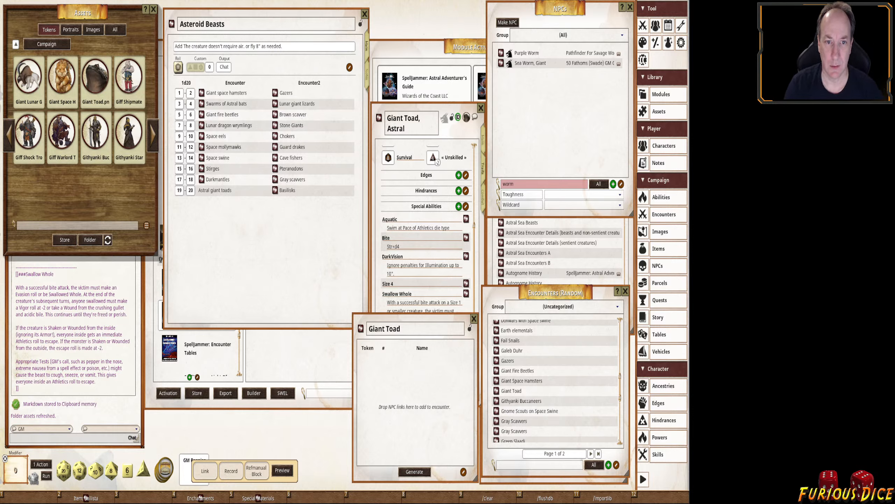
Add the Giant Toad, Astral NPC to the encounter with count 1d4+1 and neutral faction, and export the encounter's record.
drag(378, 118, 412, 426)
click(422, 441)
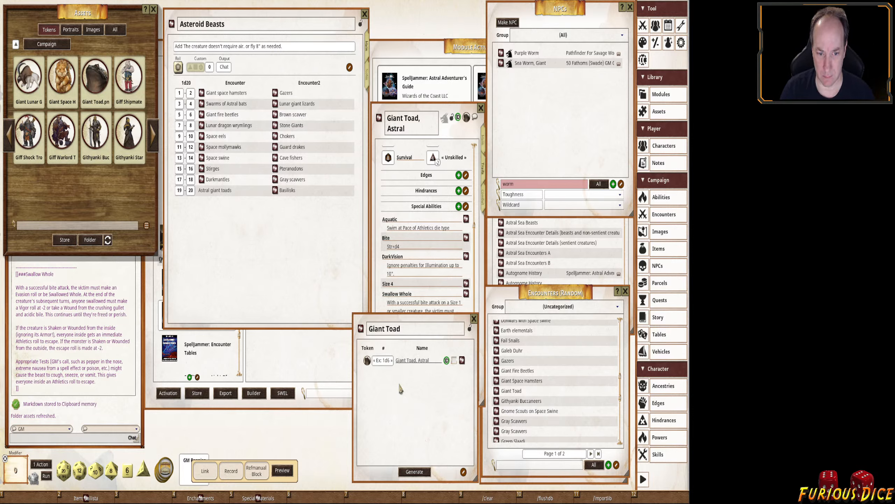
click(384, 359)
text(1d4)
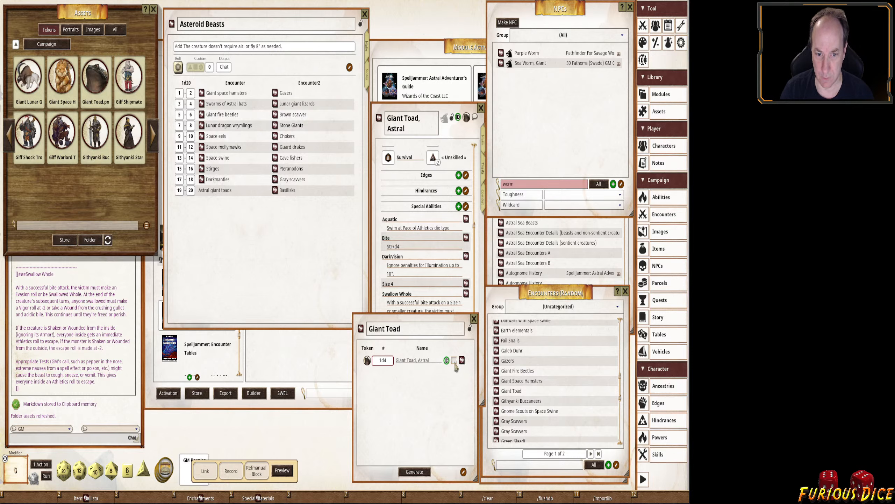
click(455, 366)
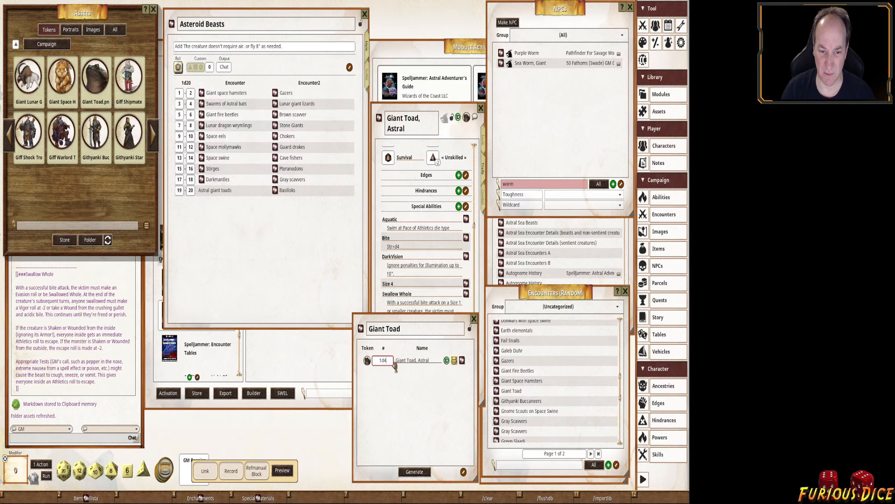
text(+1)
click(445, 448)
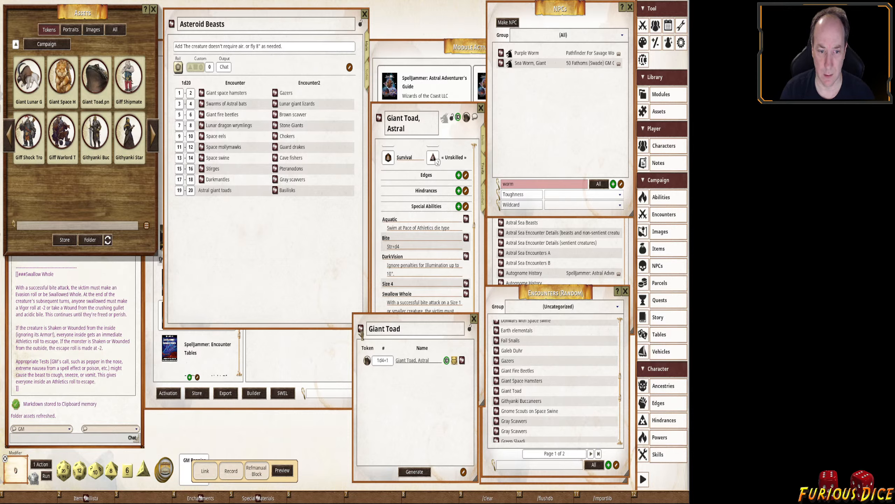
drag(360, 331, 231, 470)
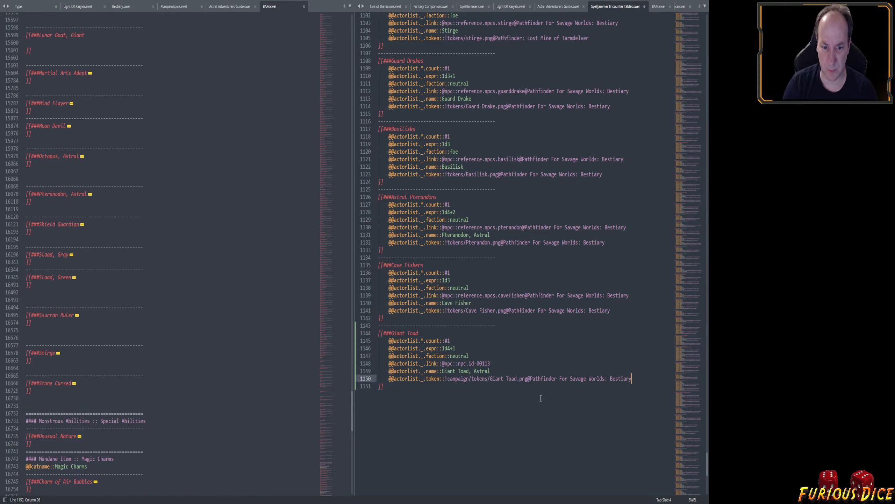
In the encounter tables file in the text editor, remove "campaign/" from the Giant Toad entry's token path.
key(shift+Left)
key(shift+Left)
key(shift+Left)
key(shift+Left)
key(shift+Left)
key(shift+Left)
key(shift+Left)
key(shift+Left)
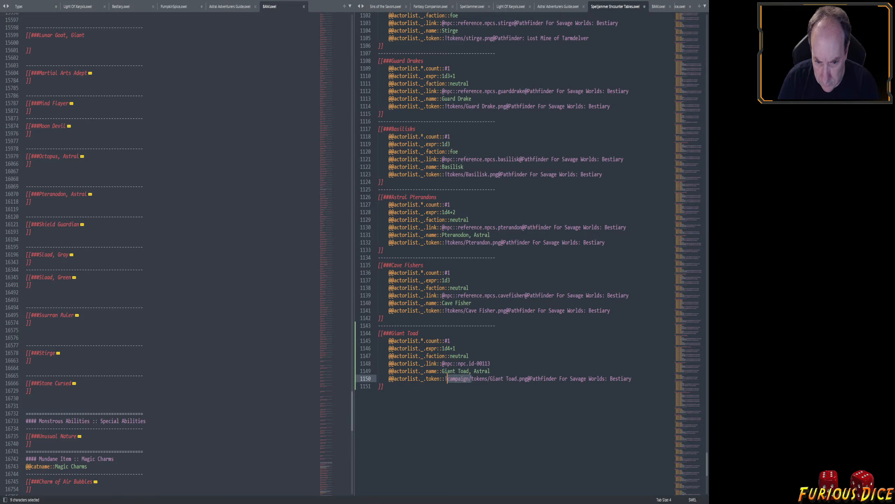
key(BackSpace)
Replace the Giant Toad entry's NPC link target with reference.npcs.gianttoadastral@Pathfinder For Savage Worlds: Bestiary, reusing the Cave Fisher link's text.
drag(629, 295, 455, 296)
key(ctrl+c)
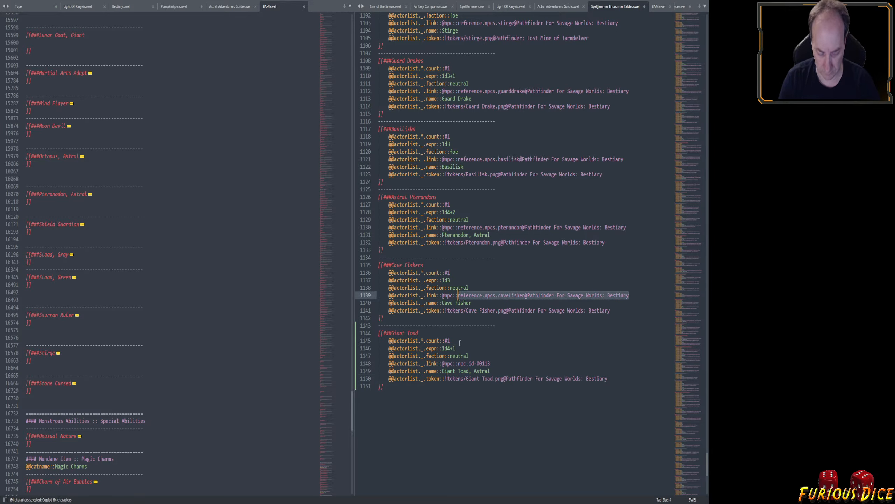
drag(489, 364, 458, 363)
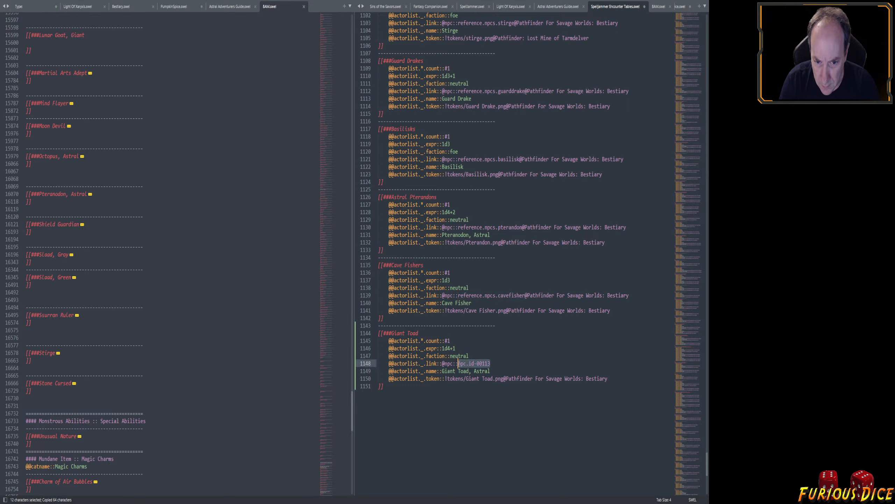
key(ctrl+v)
double_click(510, 364)
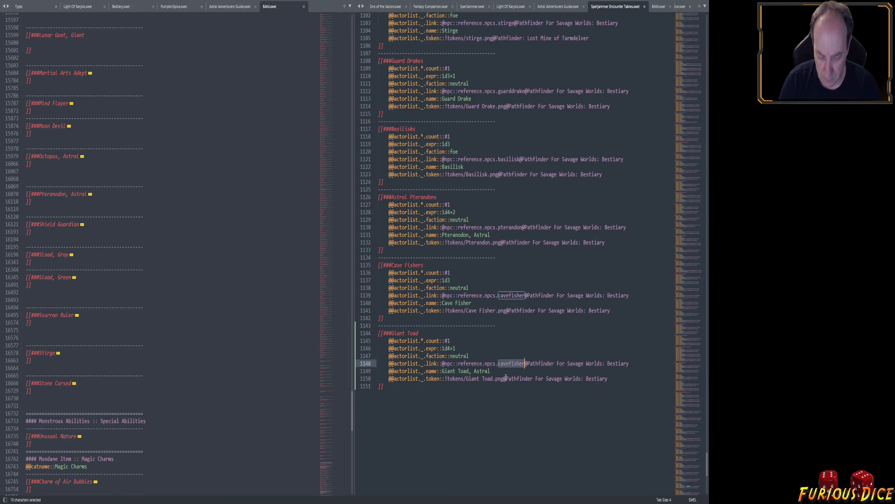
text(giant)
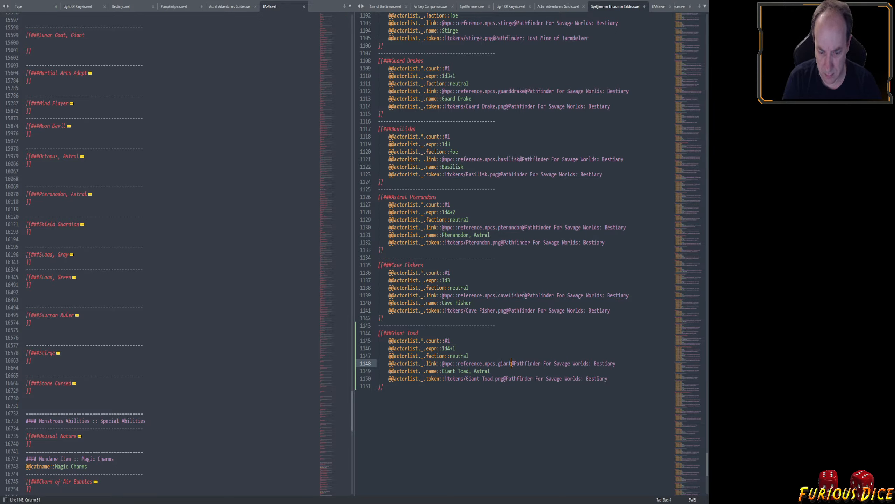
text(toadast)
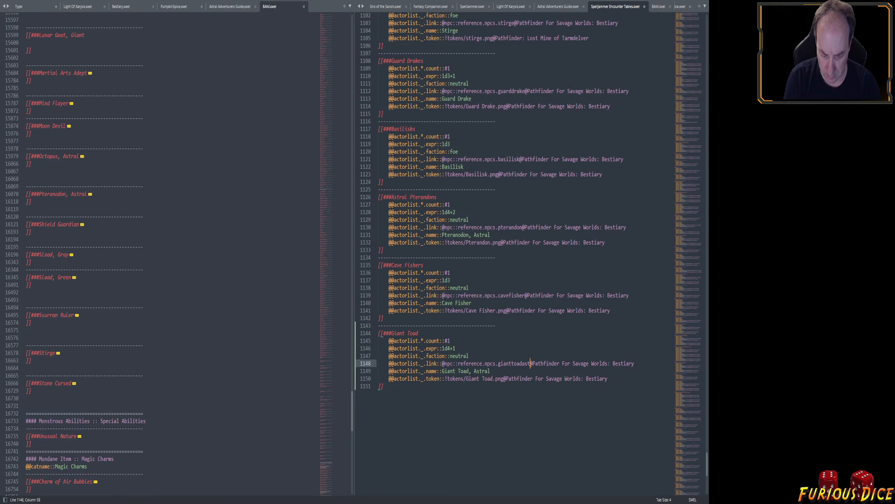
text(ral)
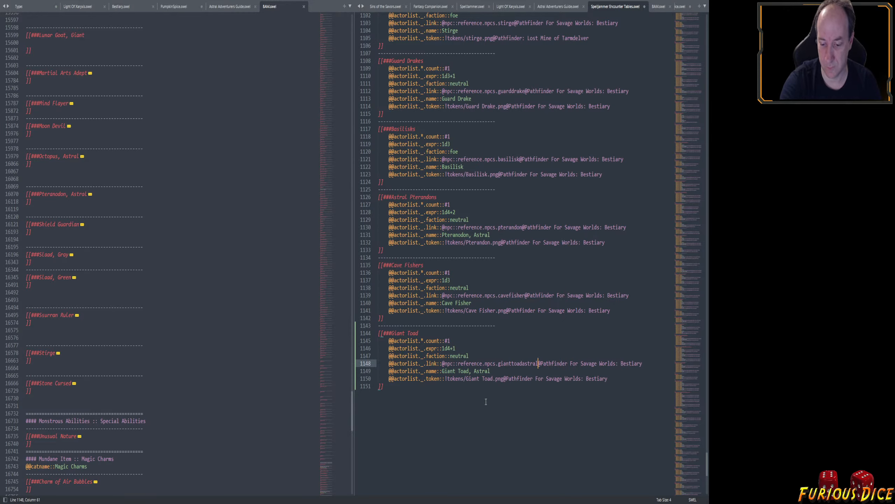
Switch to Fantasy Grounds, rebuild the Spelljammer: Encounter Tables module from the edited source with a cleared chat, and load it.
key(alt+Tab)
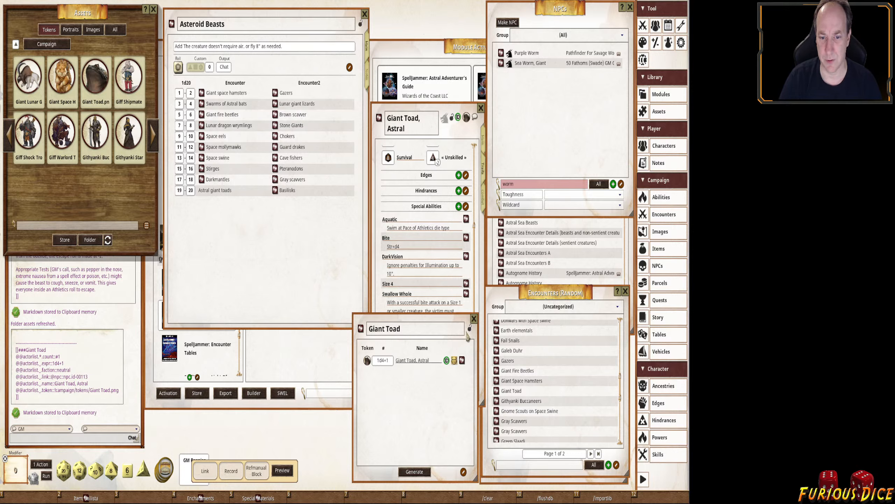
click(475, 318)
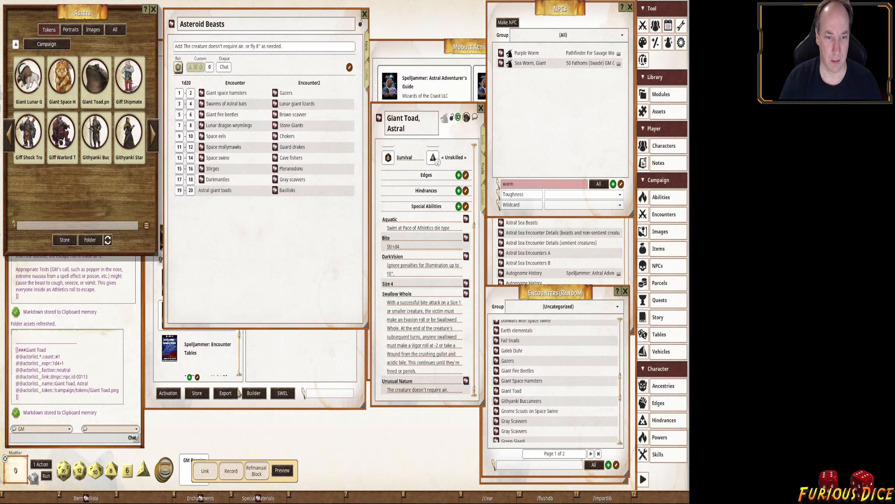
click(168, 394)
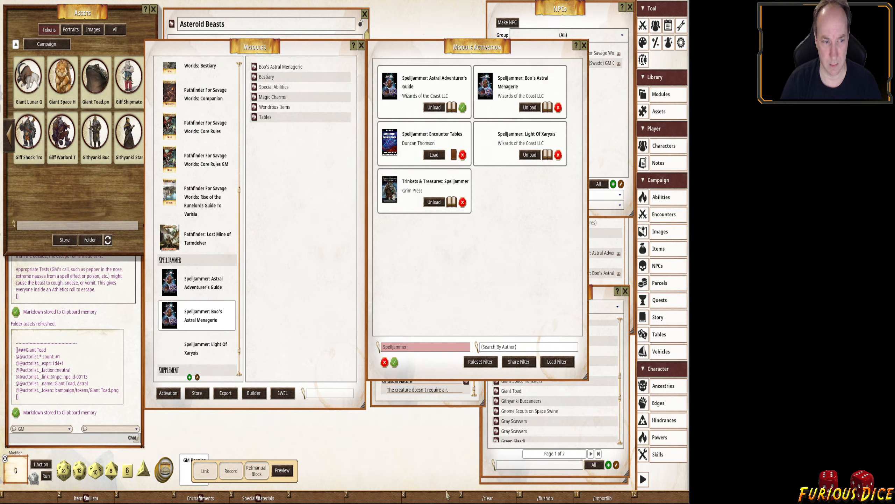
click(488, 497)
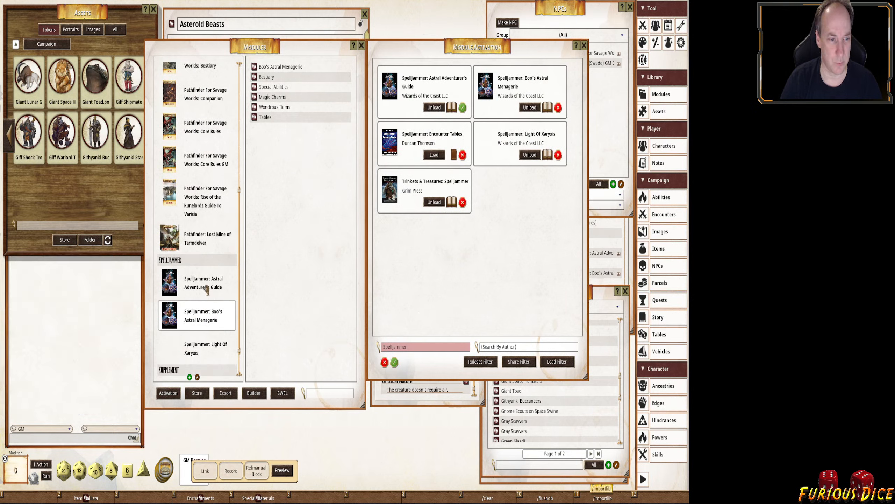
click(161, 353)
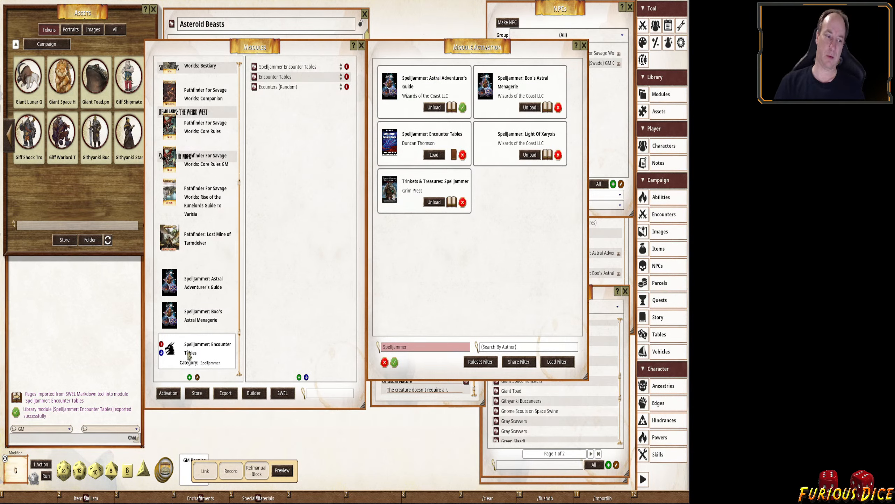
click(161, 344)
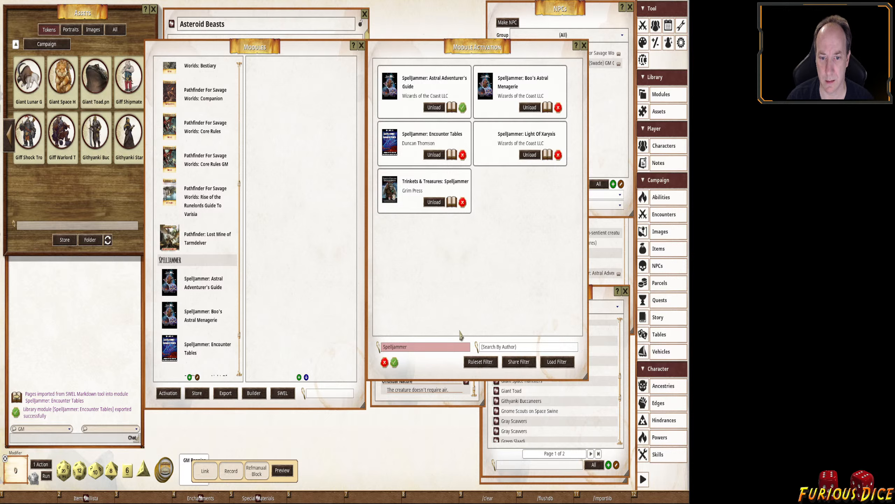
Filter the random encounters to the Spelljammer: Encounter Tables group and close the module library and activation windows.
click(489, 461)
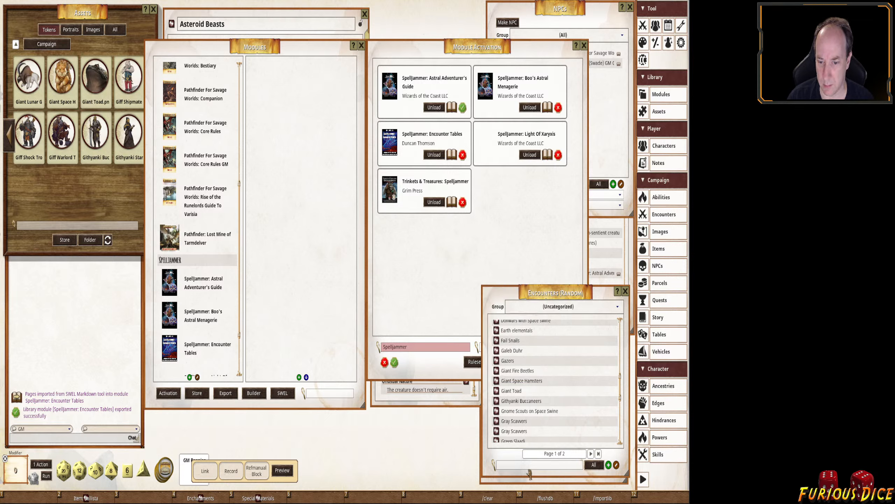
click(575, 306)
scroll(562, 324, down, 3)
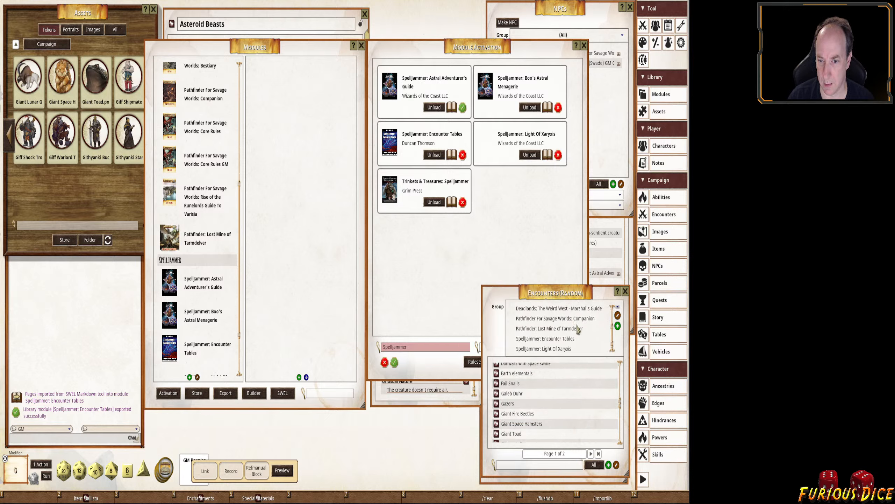
click(580, 342)
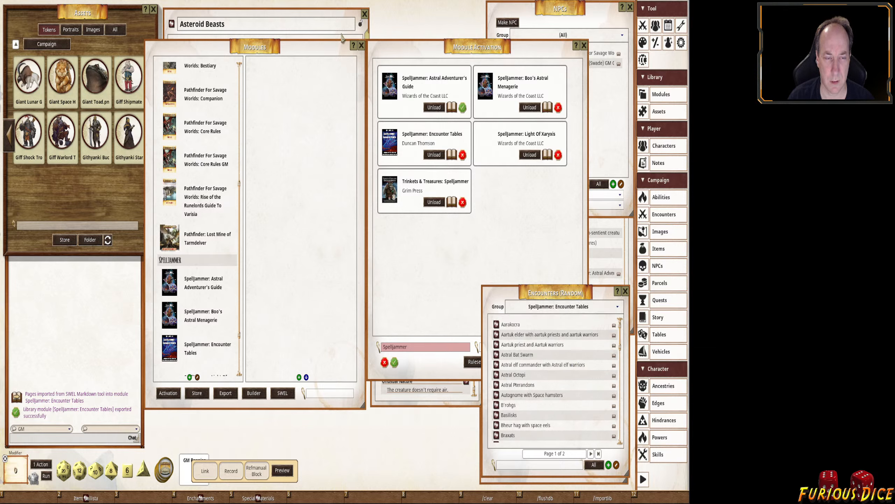
click(361, 45)
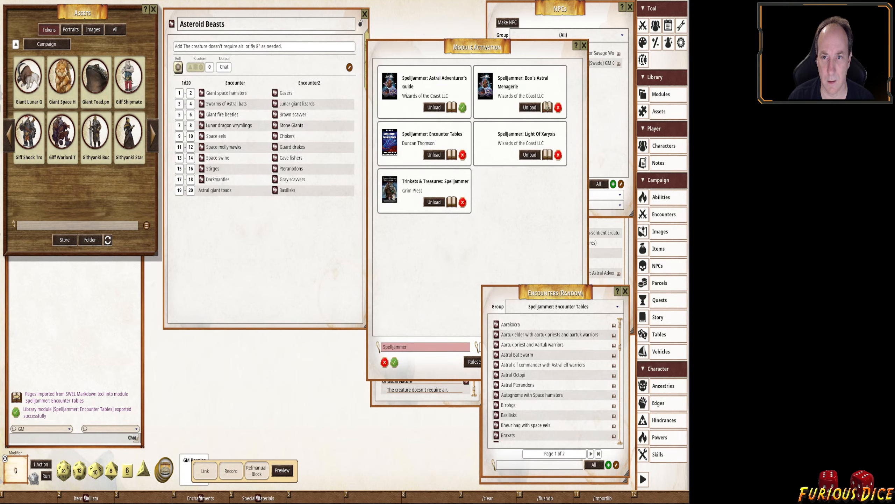
click(584, 46)
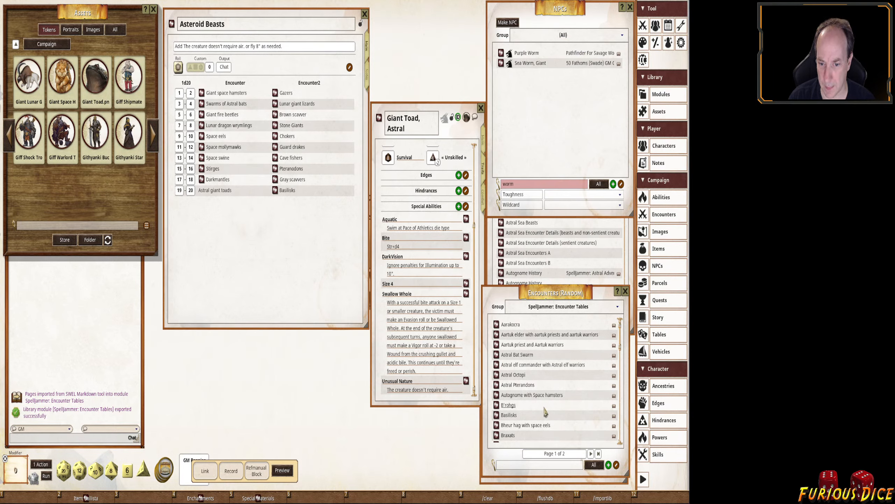
Link the Giant Toad encounter from the Spelljammer: Encounter Tables group to the Astral giant toads result of the Asteroid Beasts table.
scroll(544, 425, down, 7)
scroll(536, 425, down, 3)
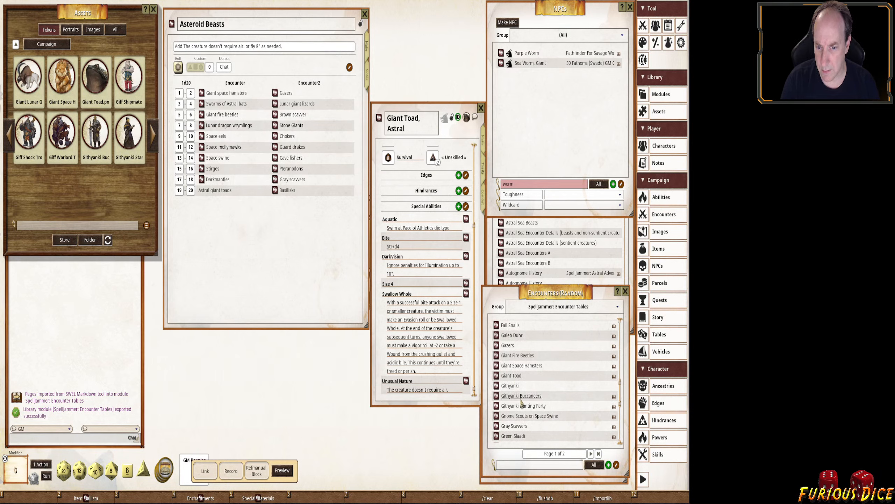
click(618, 306)
scroll(579, 407, down, 1)
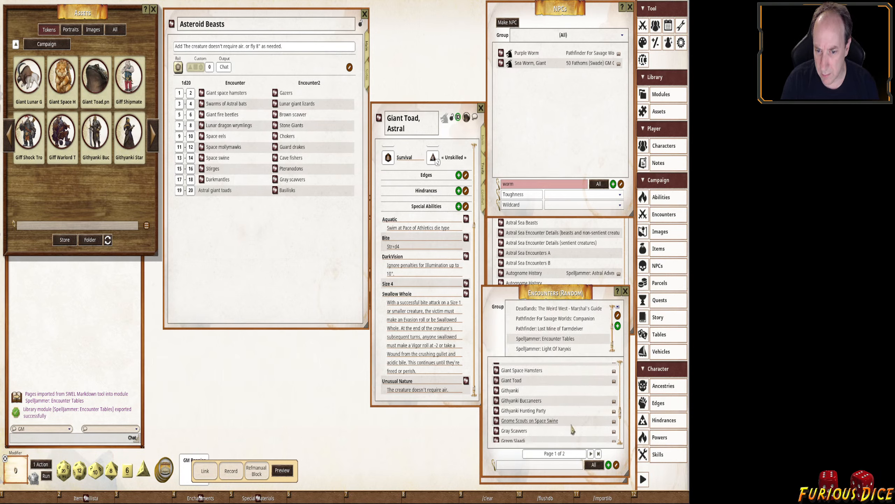
scroll(538, 377, down, 1)
scroll(542, 351, up, 3)
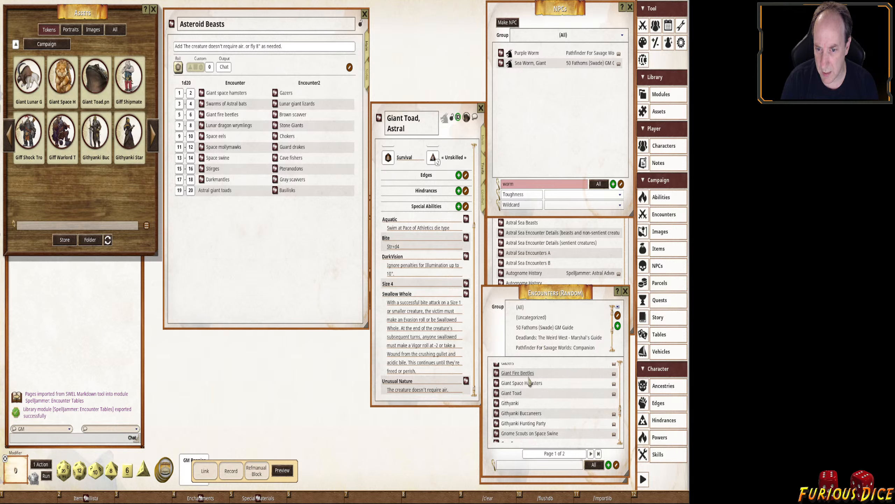
click(543, 318)
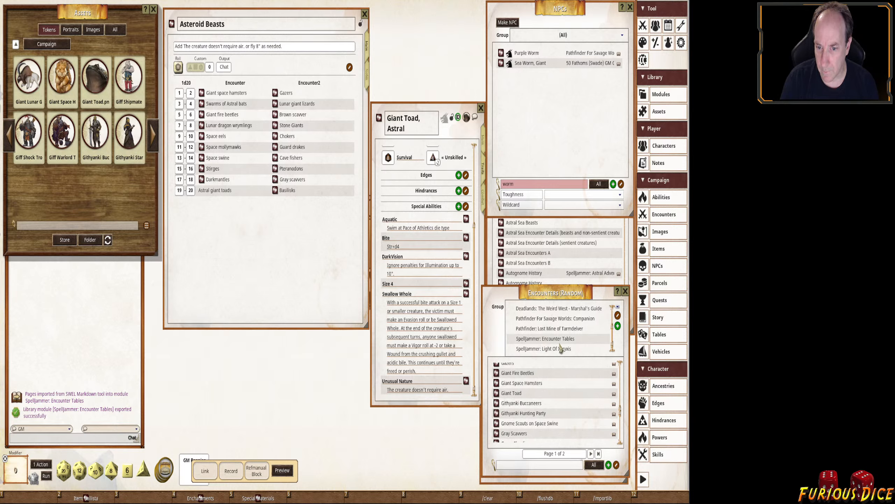
scroll(559, 339, down, 2)
click(561, 350)
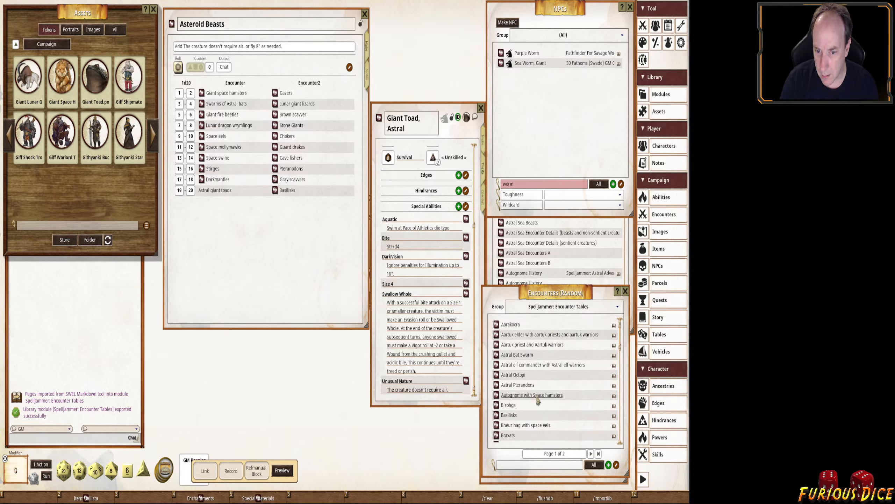
scroll(557, 402, down, 5)
scroll(554, 410, down, 3)
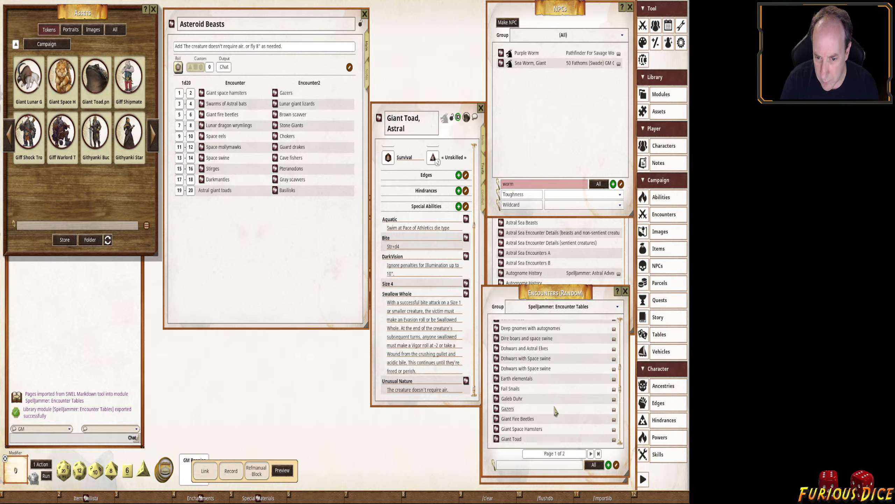
drag(497, 402, 215, 192)
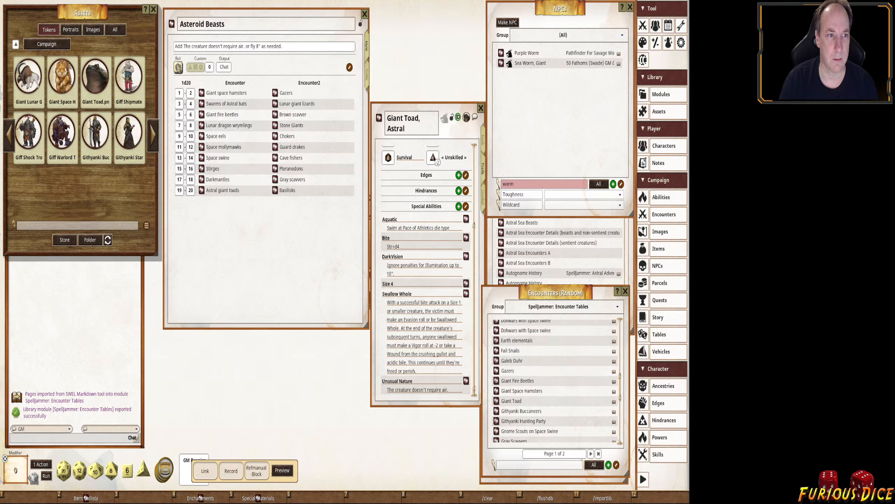
Roll on the Asteroid Beasts table, open both rolled encounters from the chat to check their links, and close them.
click(178, 68)
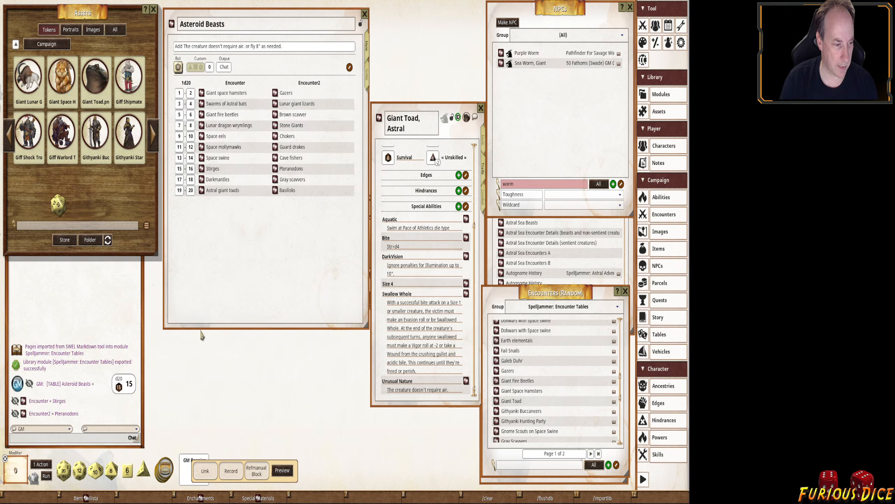
click(24, 401)
click(24, 414)
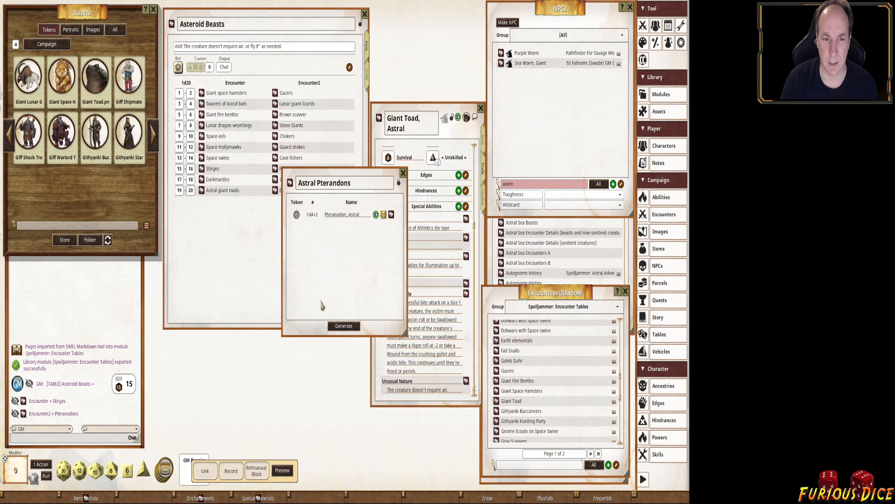
click(403, 175)
click(403, 175)
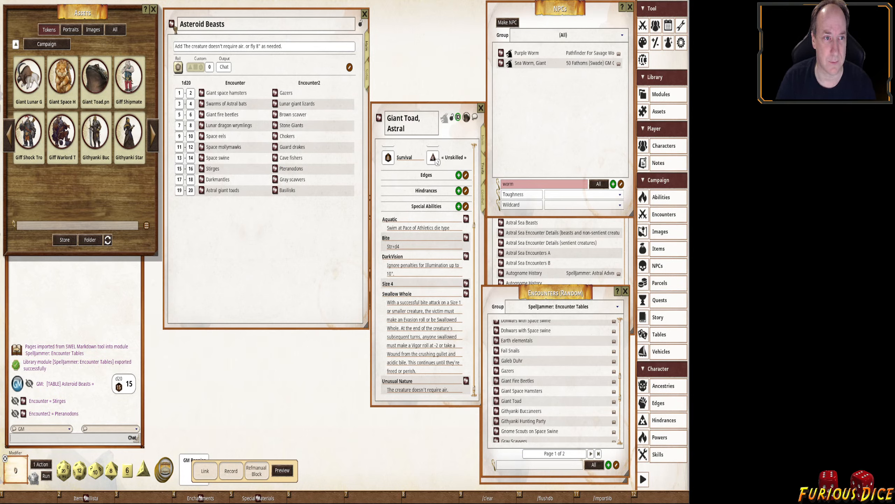
Export the Asteroid Beasts table's record and go to the start of the encounter tables source file in the text editor.
click(231, 470)
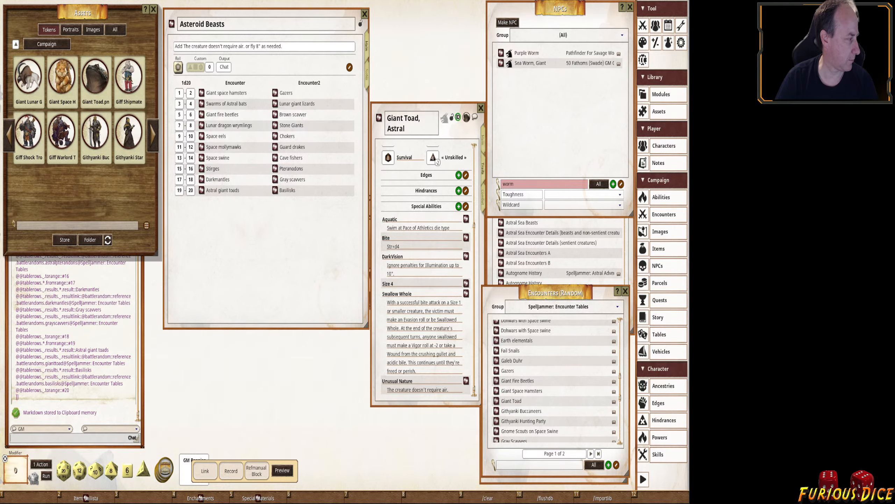
key(alt+Tab)
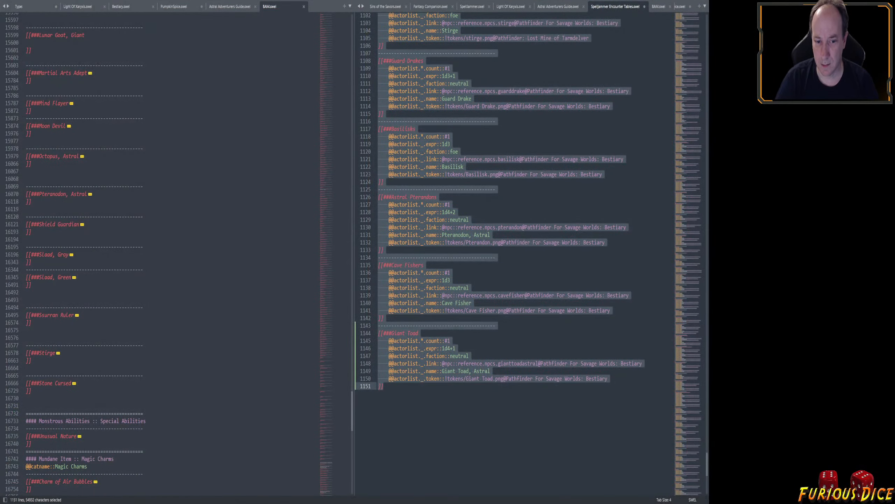
key(ctrl+v)
key(ctrl+Home)
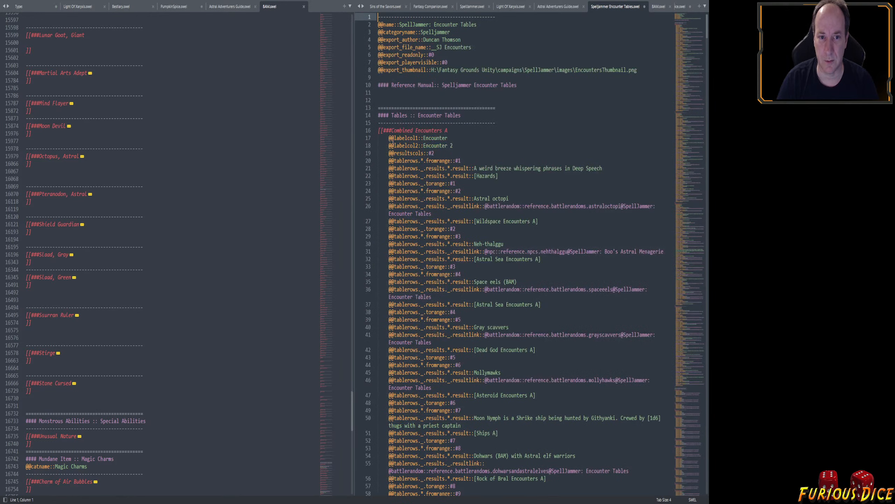
Fold the Combined Encounters and Asteroid Encounters A and B records, and paste the Asteroid Beasts record below Asteroid Encounters B.
click(374, 130)
click(373, 153)
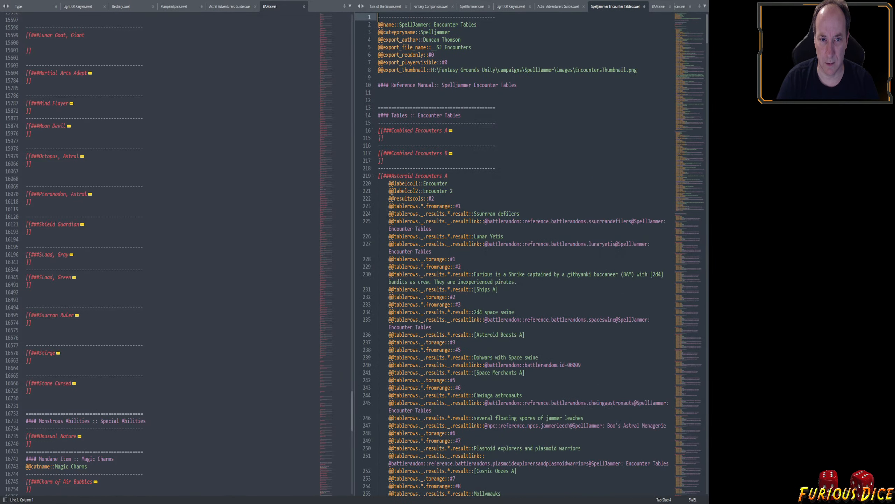
click(374, 175)
click(374, 199)
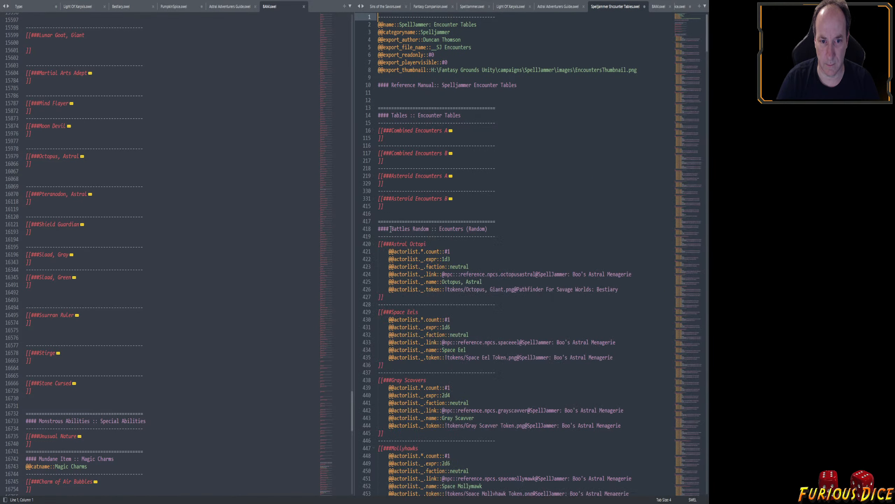
click(405, 209)
key(ctrl+v)
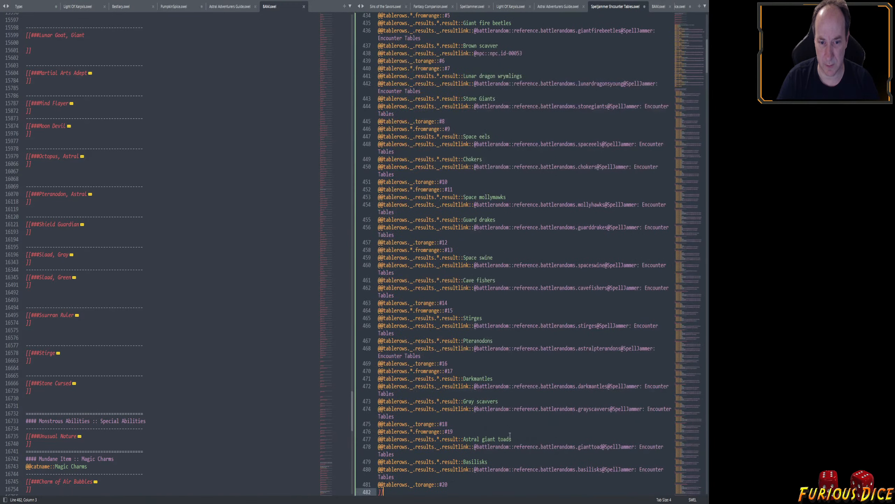
Indent the fields of the pasted Asteroid Beasts record by one level, fold the record, and save the file.
click(454, 484)
scroll(393, 209, up, 20)
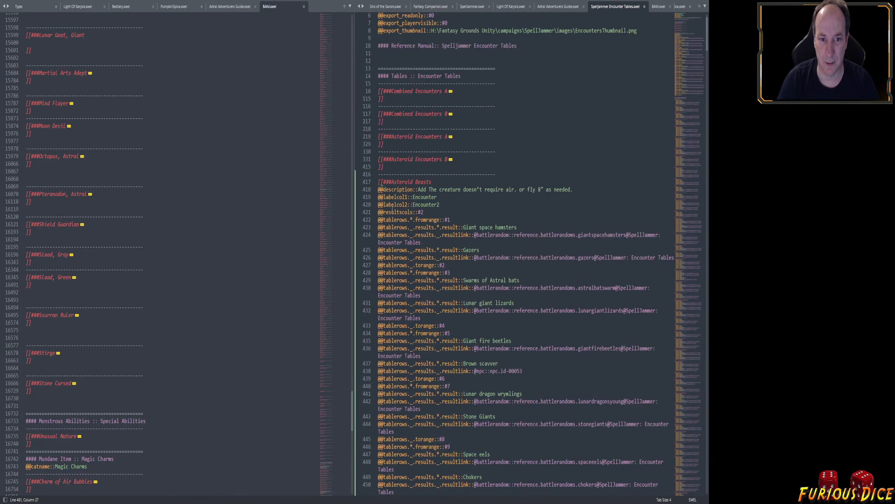
shift+click(379, 191)
key(Tab)
click(374, 183)
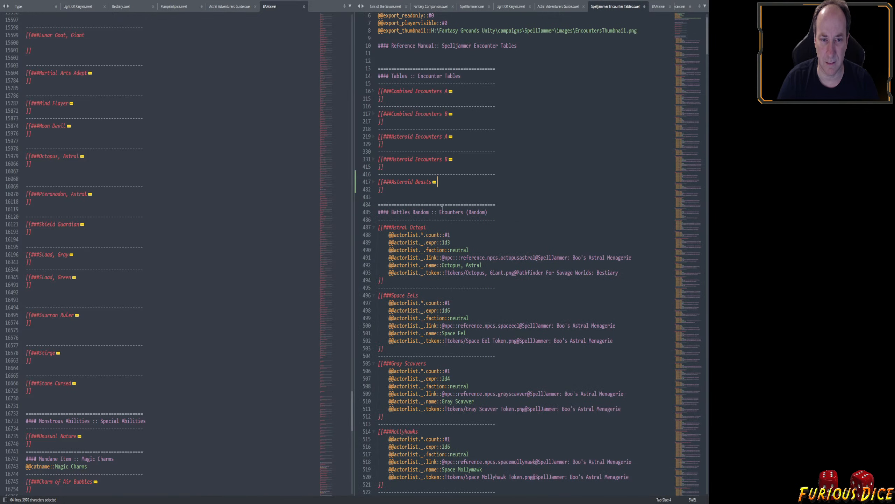
click(472, 190)
key(ctrl+s)
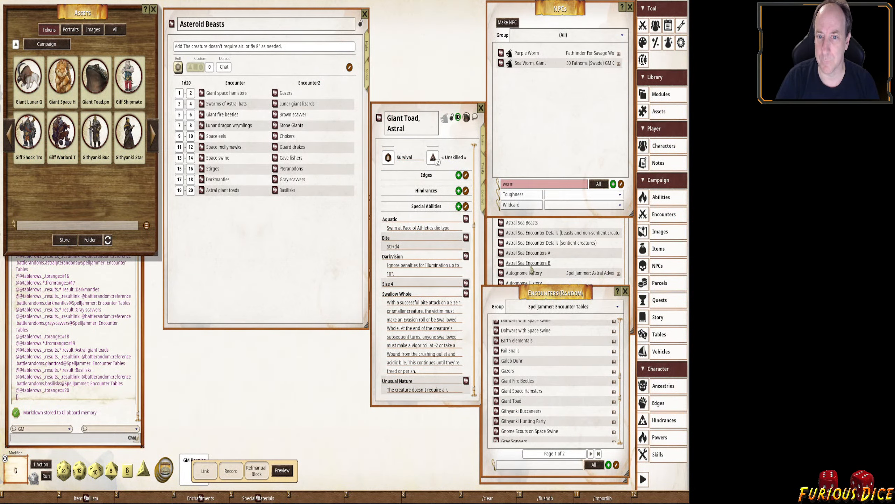
Back in Fantasy Grounds, close the Giant Toad, Astral and Asteroid Beasts windows and open the Astral Sea Encounters A table.
click(481, 108)
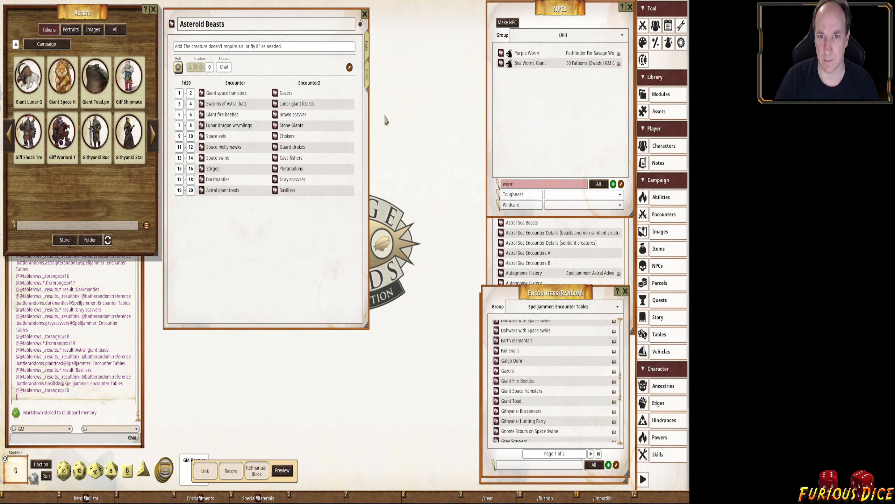
click(364, 14)
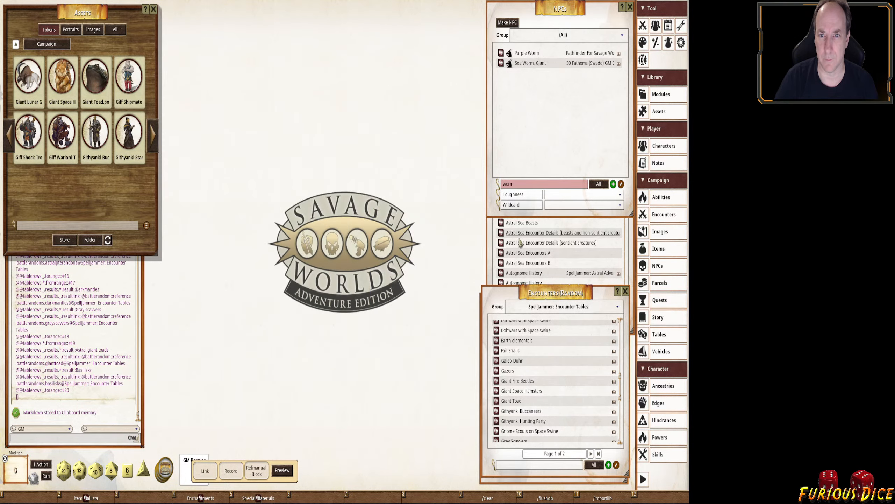
click(495, 255)
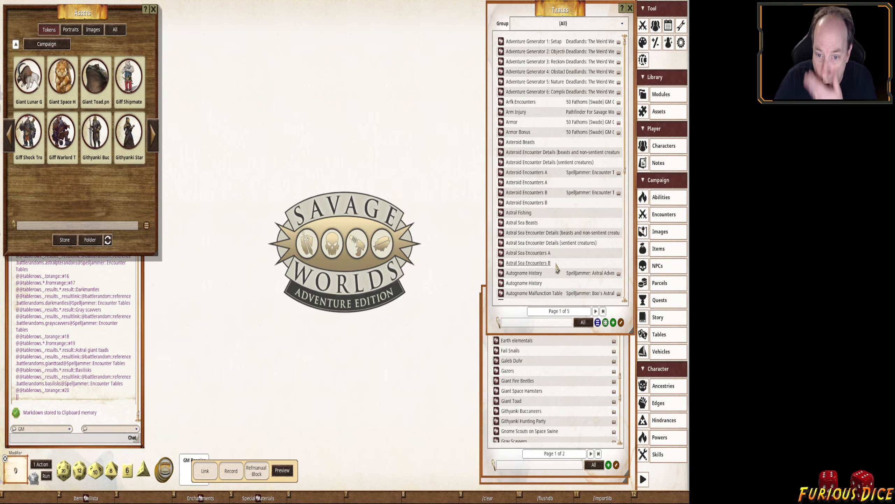
click(546, 256)
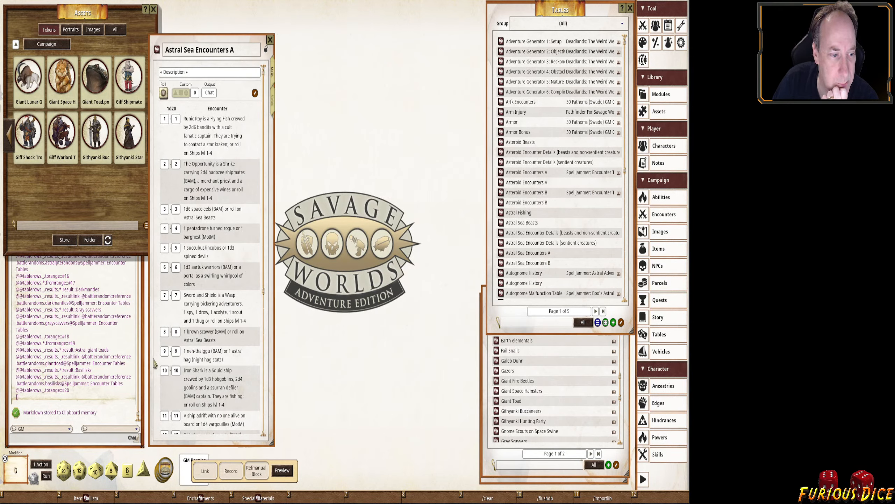
drag(155, 364, 166, 331)
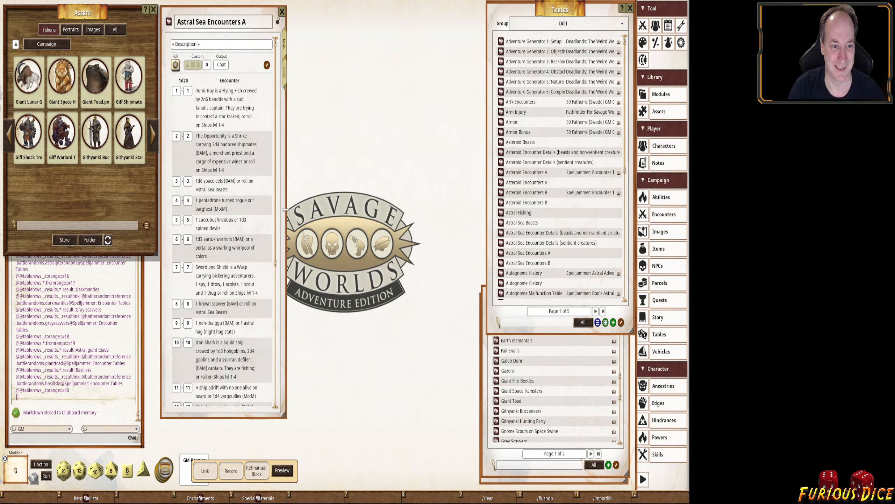
Widen the Astral Sea Encounters A window and add a second result column labelled "Encounter2".
drag(286, 212, 356, 214)
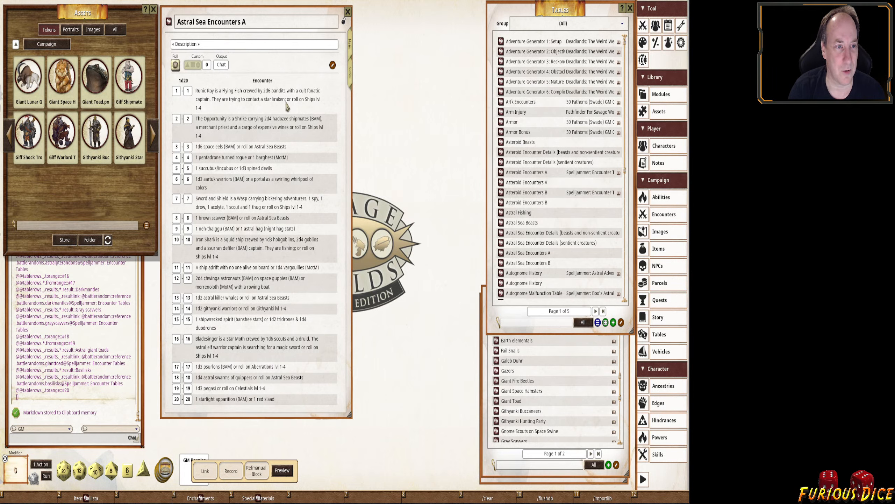
click(335, 70)
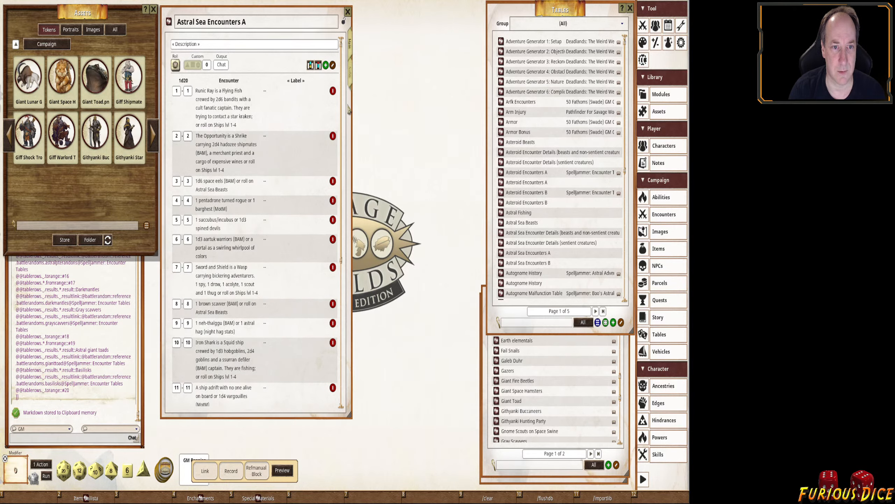
click(332, 65)
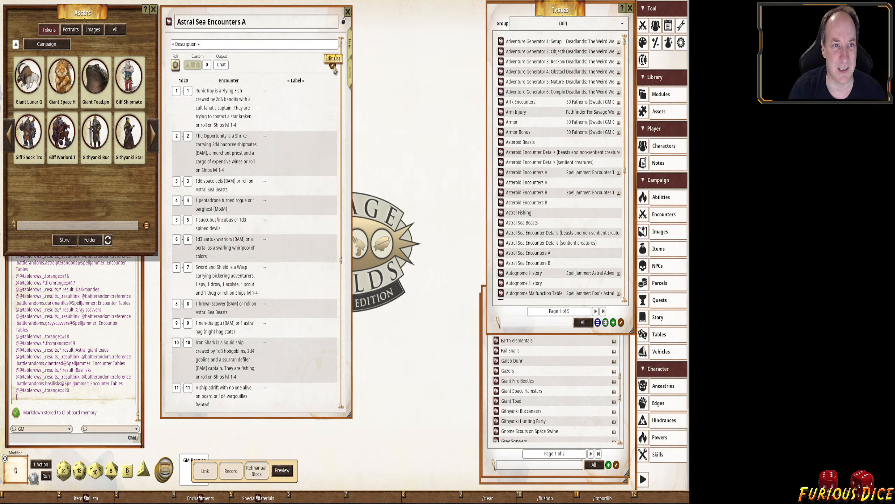
click(316, 85)
text(Encounter2)
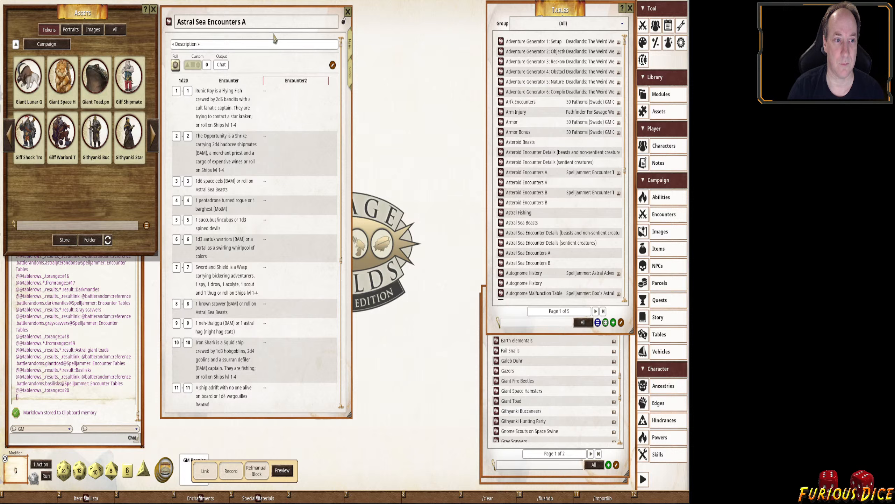
In row 1's encounter text, enclose 2d6 in square brackets and delete the closing "or roll on Ships lvl 1-4".
click(252, 118)
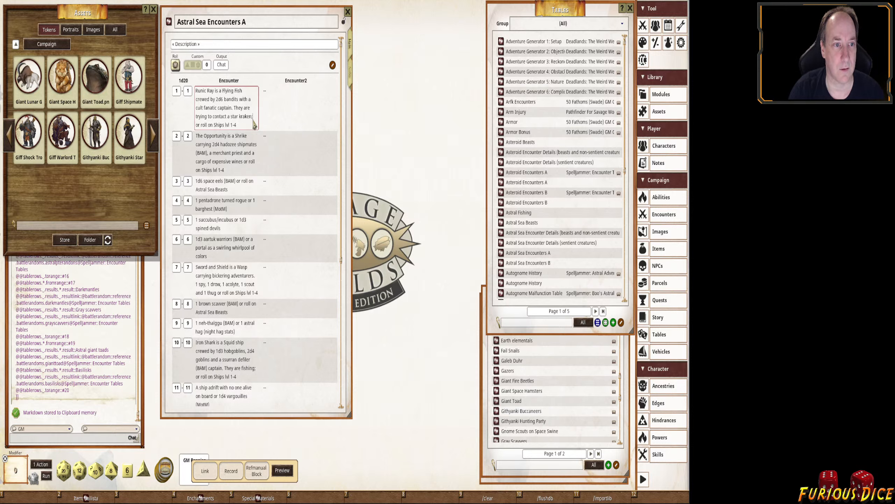
click(216, 99)
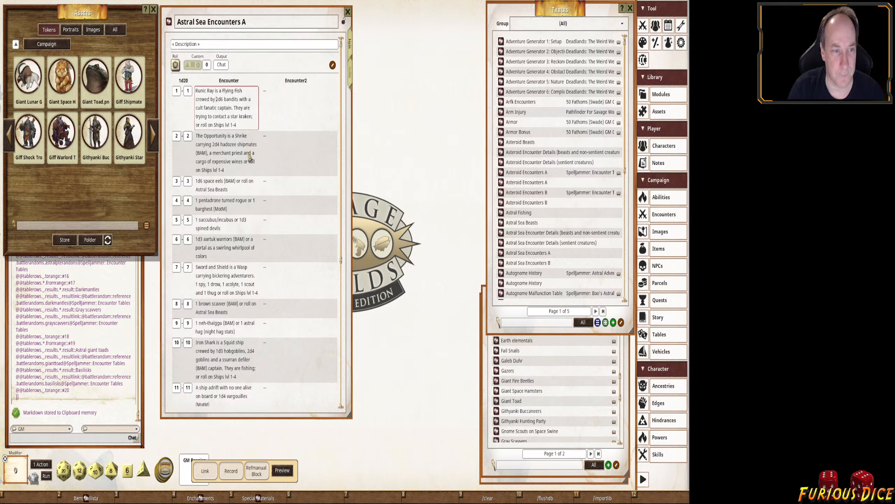
text([)
click(224, 99)
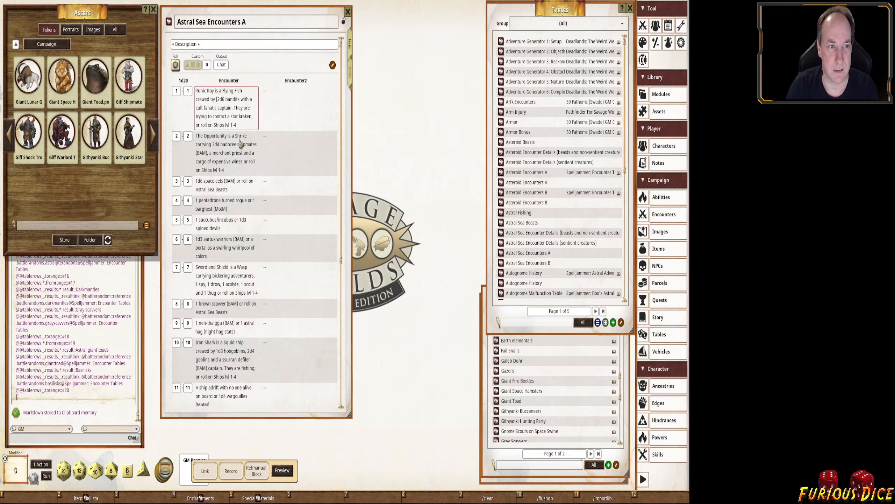
text(])
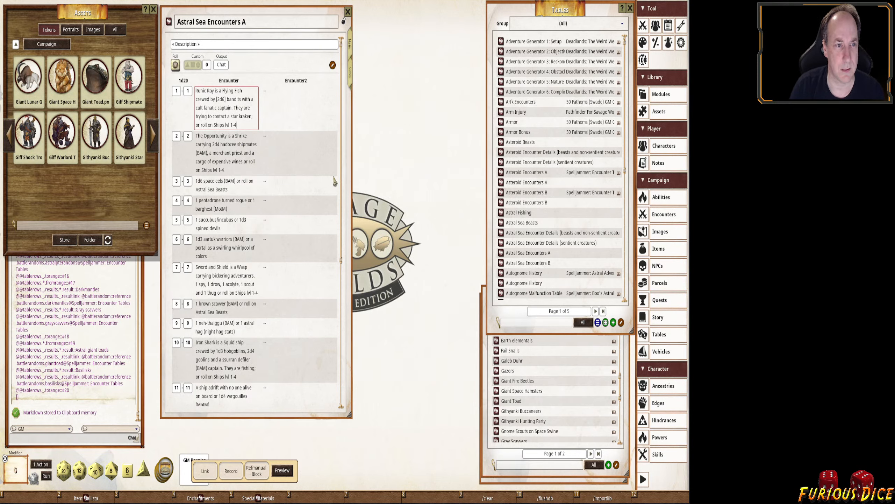
key(shift+Home)
key(BackSpace)
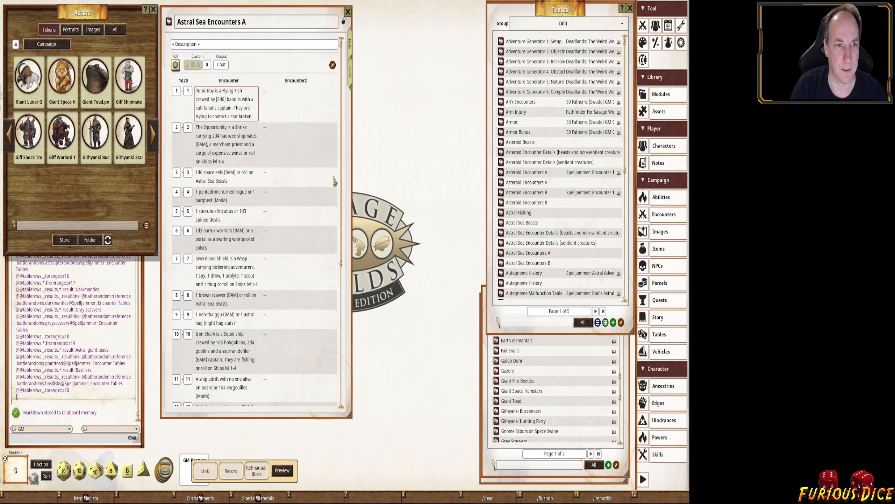
Enter "[Ships A]" as row 1's Encounter2 result.
key(Tab)
text([Ship)
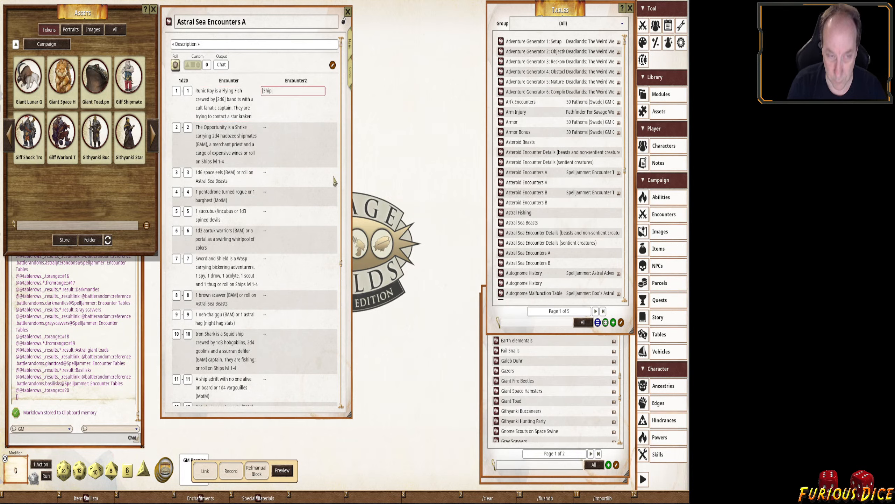
text(s A])
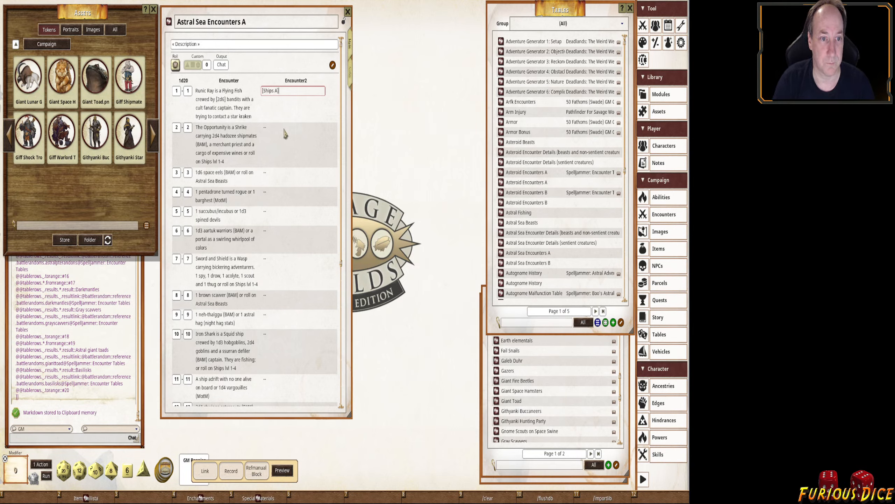
In row 2, enclose 2d4 in square brackets in the encounter text and enter "[Ships A]" as the Encounter2 result.
click(213, 135)
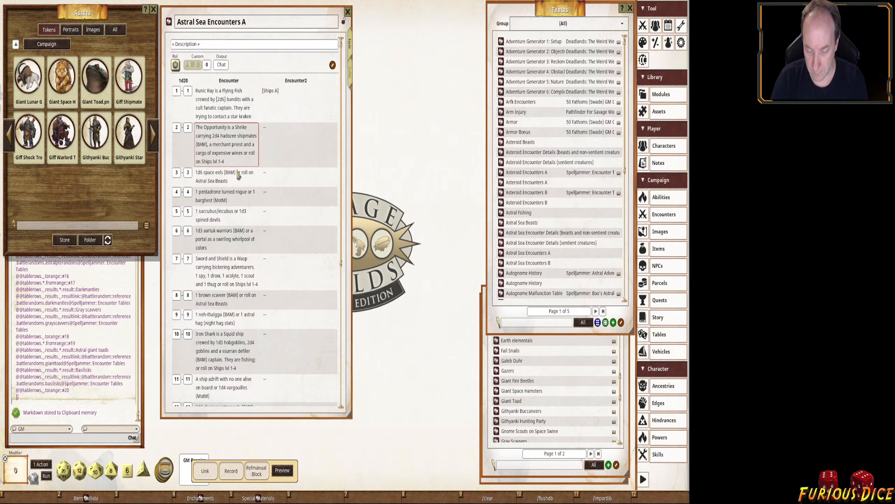
text([)
click(222, 138)
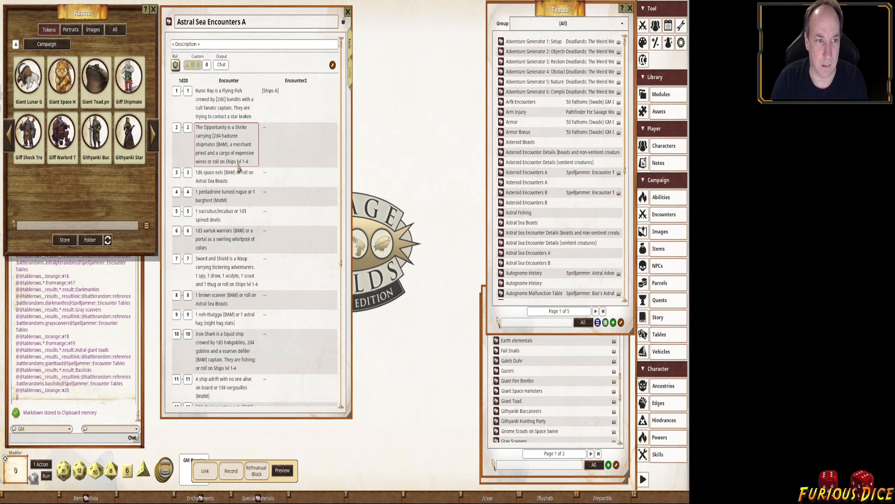
text(])
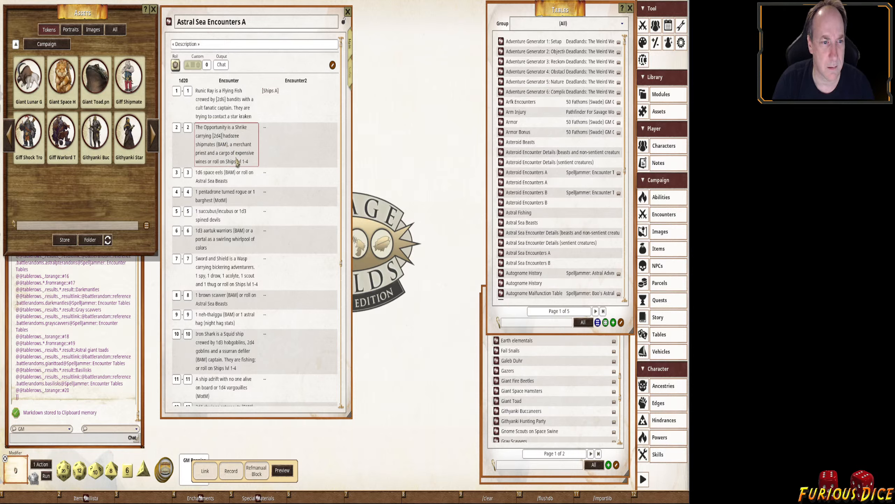
click(299, 92)
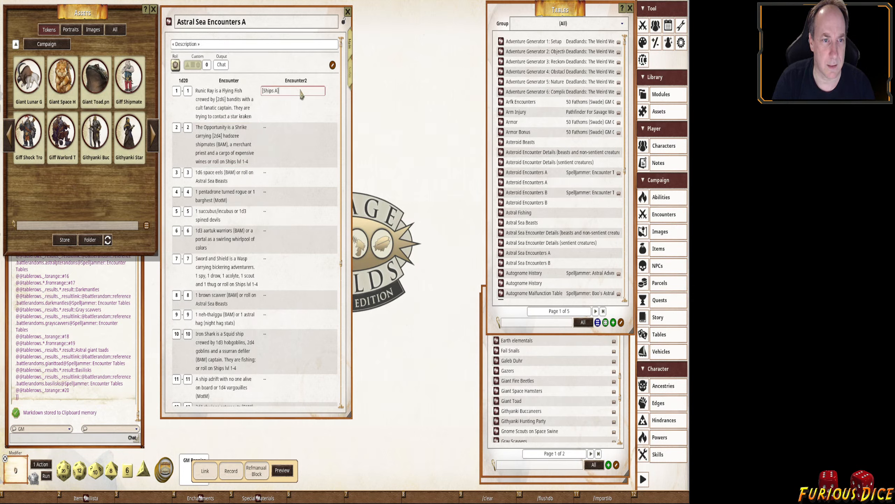
click(283, 128)
text([Ships A])
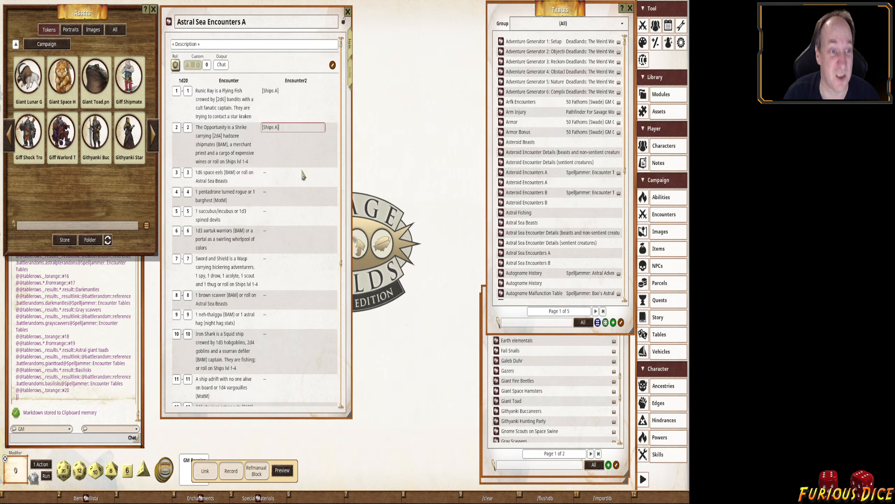
Delete "or roll on Ships lvl 1-4" from the end of row 2's encounter text.
click(253, 164)
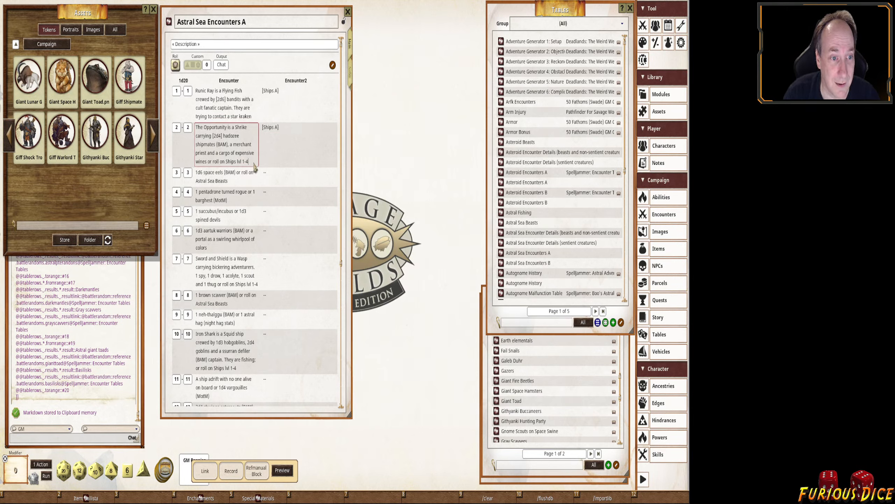
key(shift+Left)
key(shift+Left)
key(shift+Left)
key(shift+Left)
key(shift+Left)
key(shift+Left)
key(shift+Left)
key(shift+Left)
key(shift+Left)
key(shift+Left)
key(shift+Left)
key(shift+Left)
key(shift+Left)
key(shift+Left)
key(shift+Left)
key(shift+Left)
key(shift+Left)
key(shift+Left)
key(shift+Left)
key(shift+Left)
key(shift+Left)
key(shift+Left)
key(shift+Left)
key(shift+Left)
key(shift+Left)
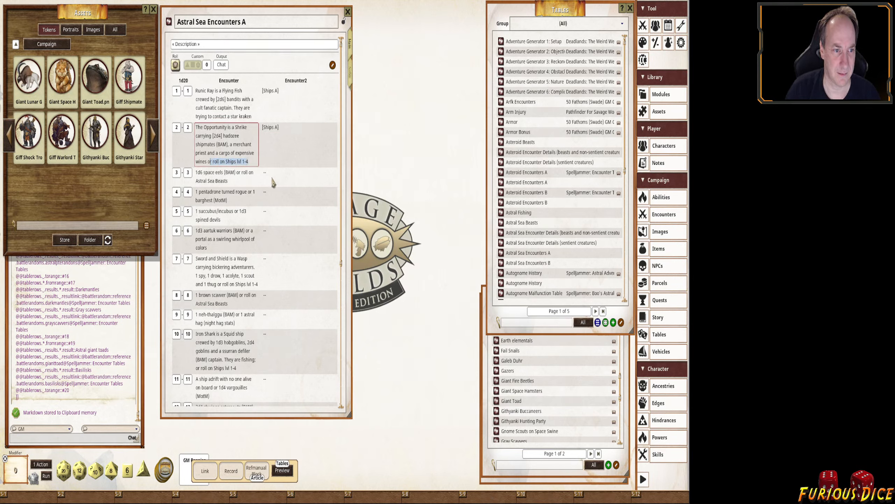
key(BackSpace)
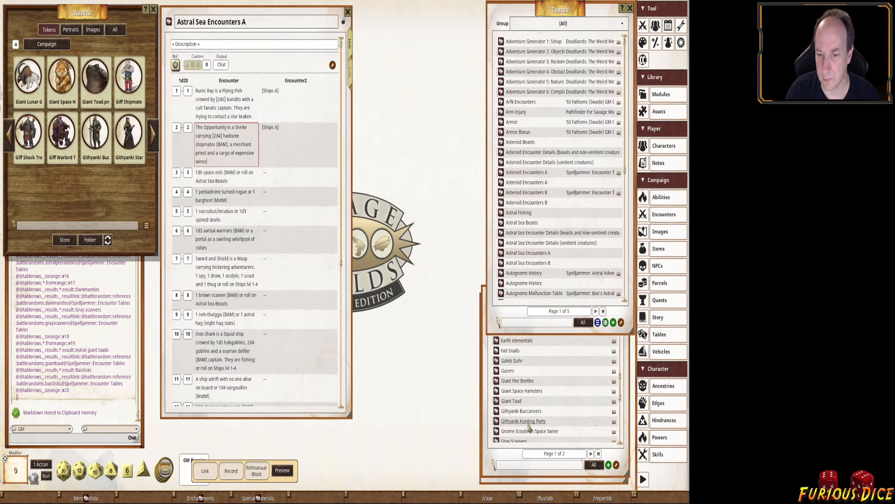
Filter the random encounters by "space" and open the Space Eels encounter.
click(496, 458)
click(529, 465)
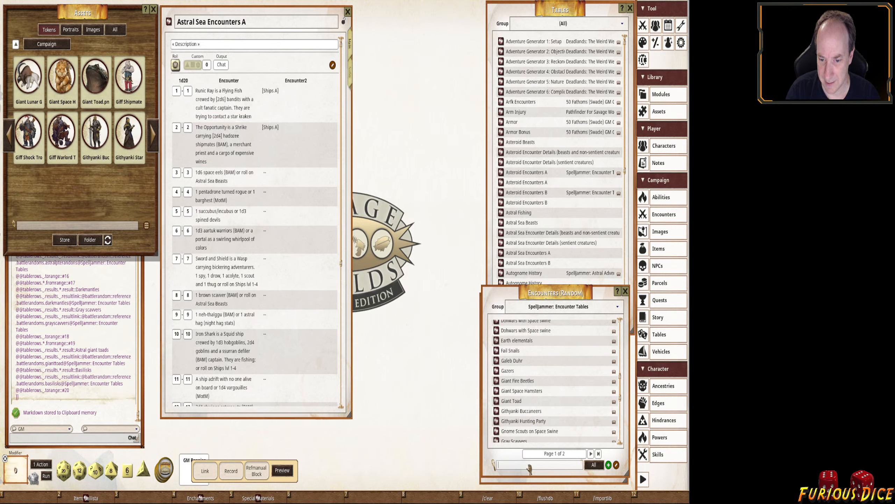
text(space)
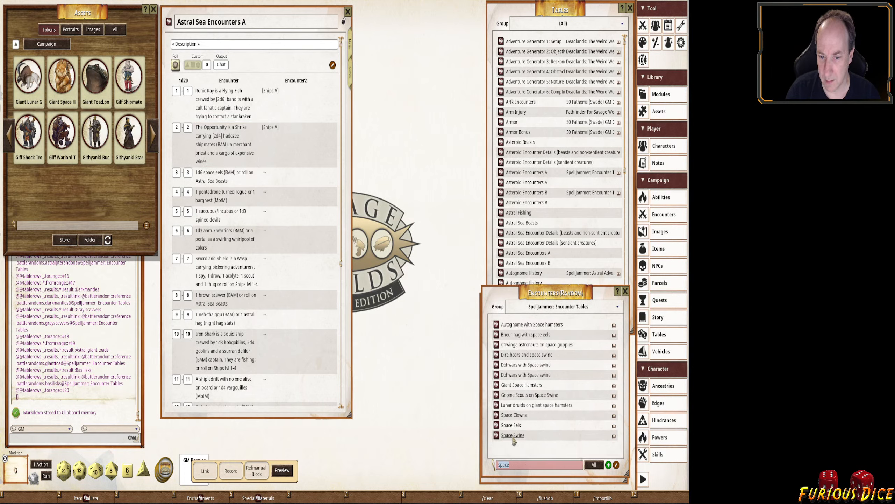
click(497, 425)
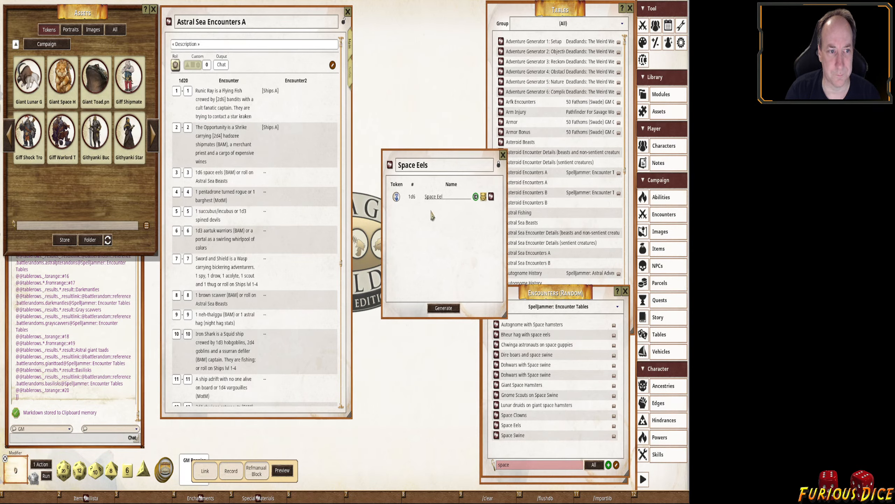
Enter "[Astral Beasts]" as row 3's Encounter2 result.
click(264, 173)
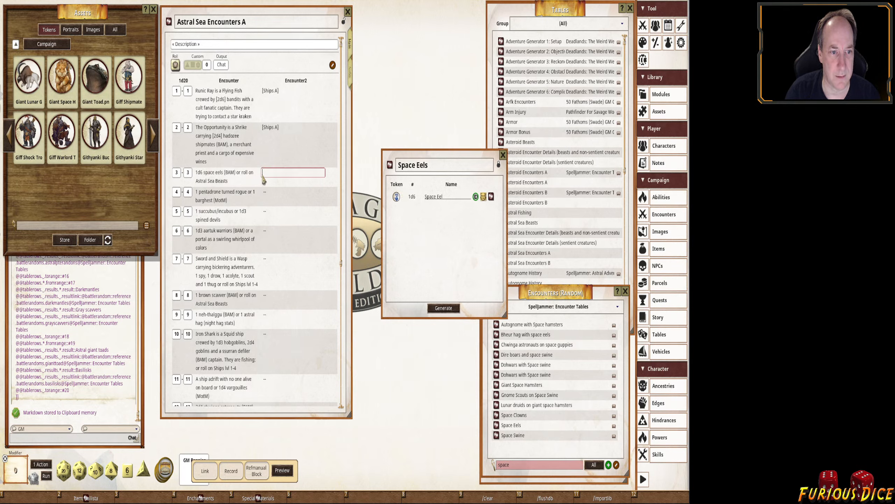
text([Astral Beasts)
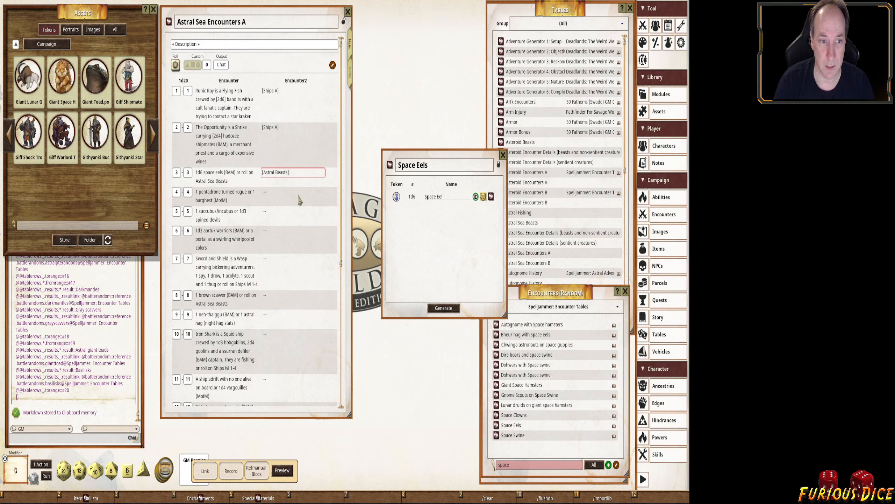
text(])
Shorten row 3's encounter text to "Space eels", link the Space Eels encounter to it, and close that encounter.
click(223, 178)
key(ctrl+shift+End)
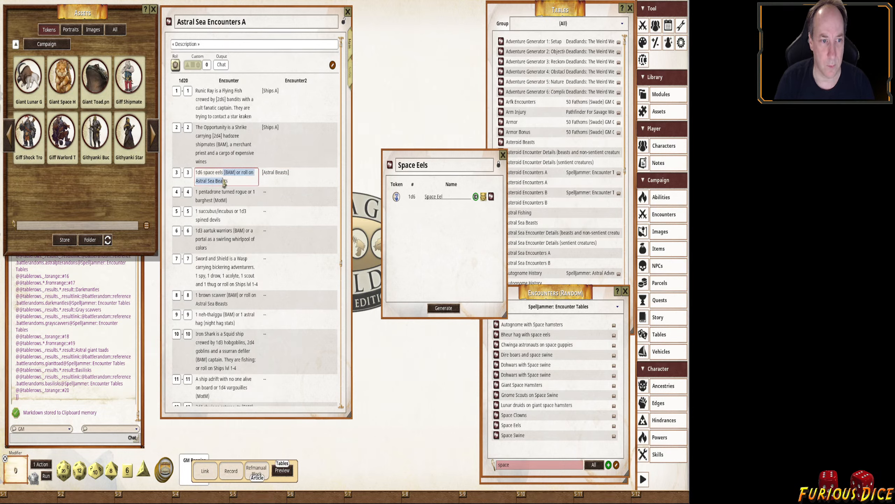
key(Delete)
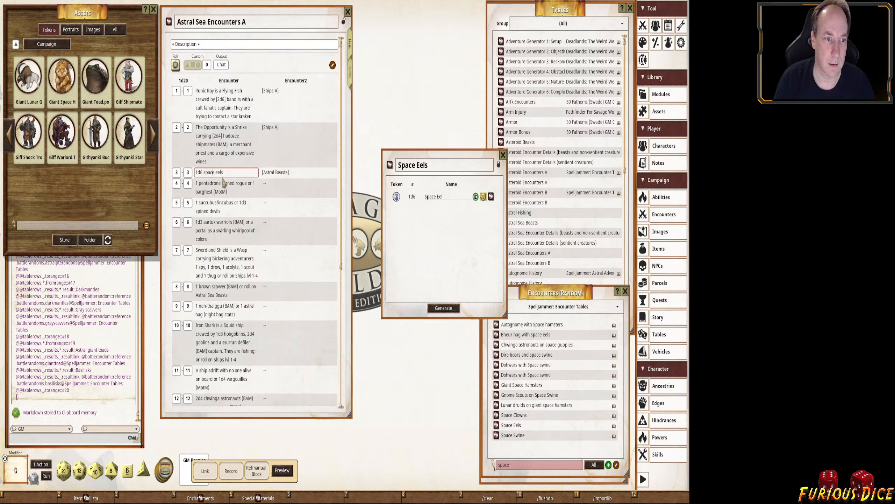
key(shift+Home)
text(S)
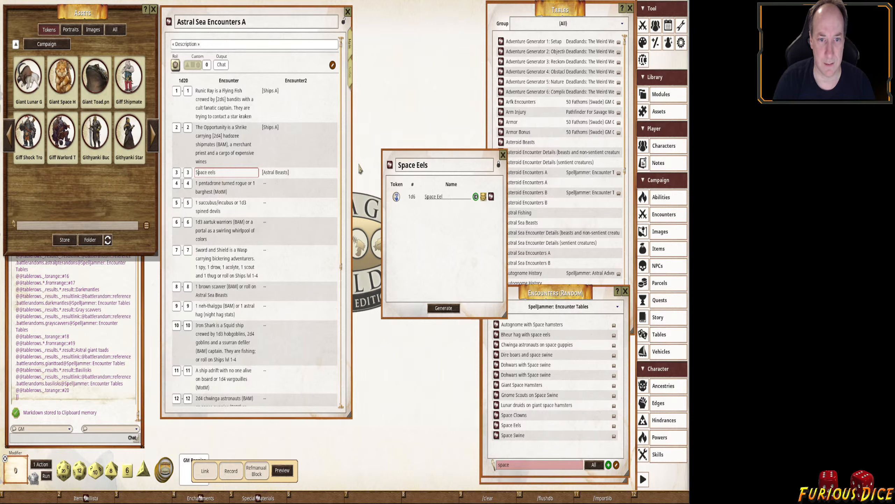
drag(390, 164, 223, 172)
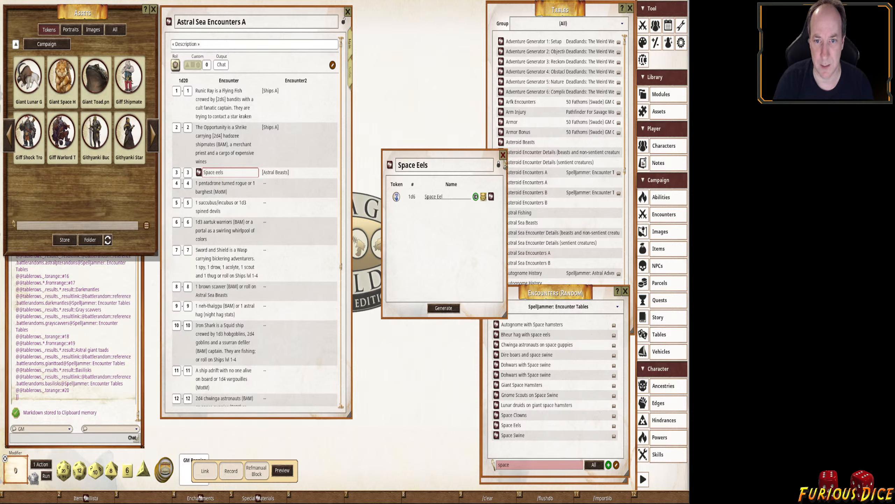
click(503, 155)
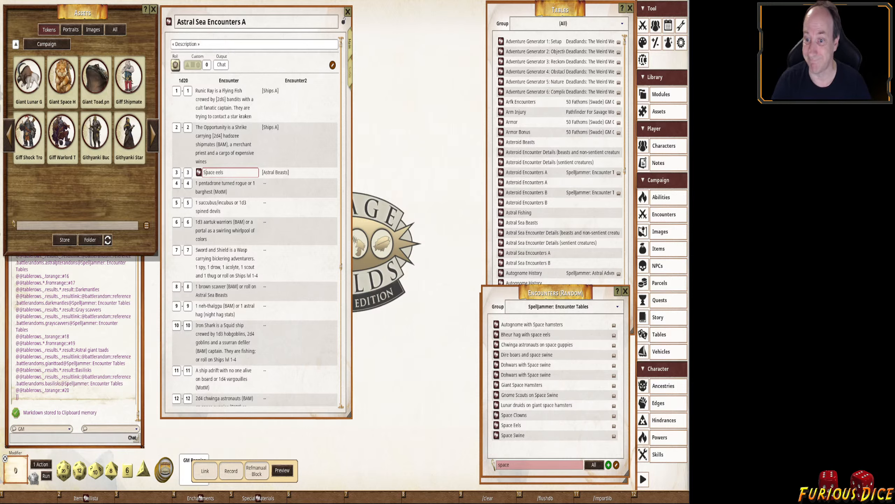
Open the NPCs list, create a new NPC record, and move its window clear of the Astral Sea Encounters A table.
click(658, 265)
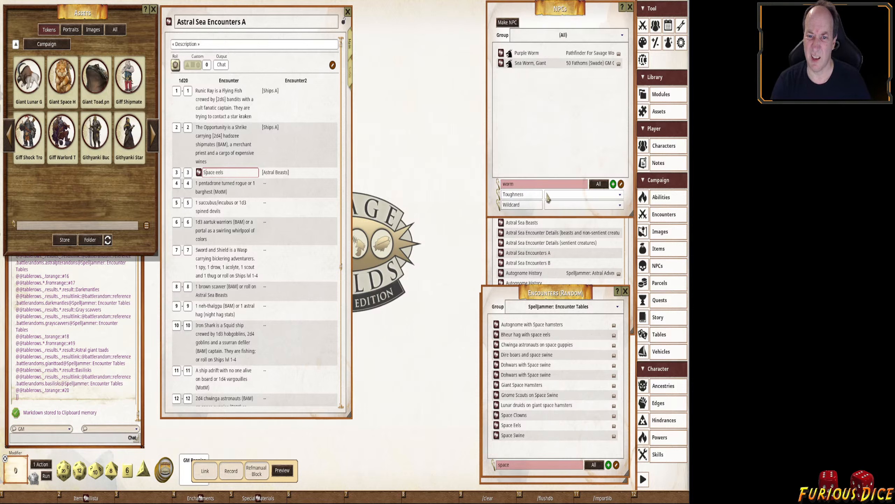
click(547, 193)
click(565, 124)
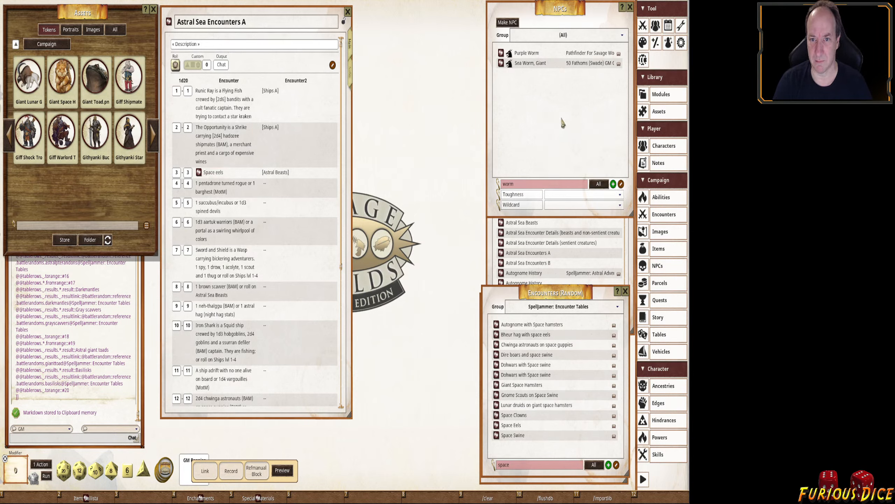
right_click(563, 123)
click(565, 157)
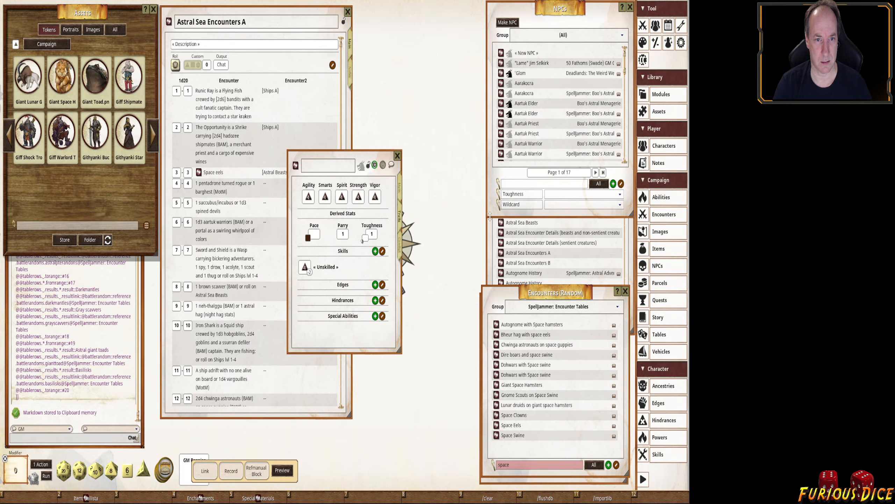
drag(370, 172, 438, 119)
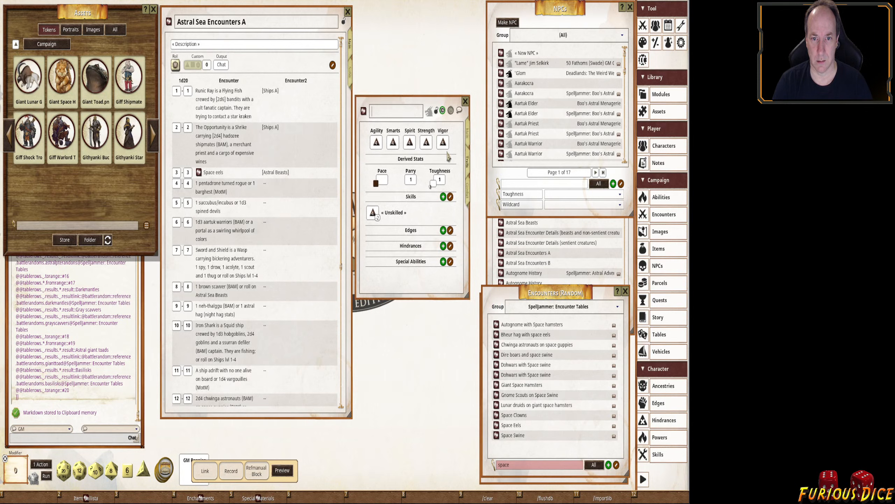
Paste the description beginning "Modrons are beings of absolute law" into the new NPC's notes and join its lines into one paragraph.
click(470, 138)
click(410, 194)
text(Modrons are beings of absolute law that adhere to a · . hive-like hierarchy. They inhabit the plane of Mechanus and tend its eternally revolving gears, their existence a clockwork routine of perfect order.)
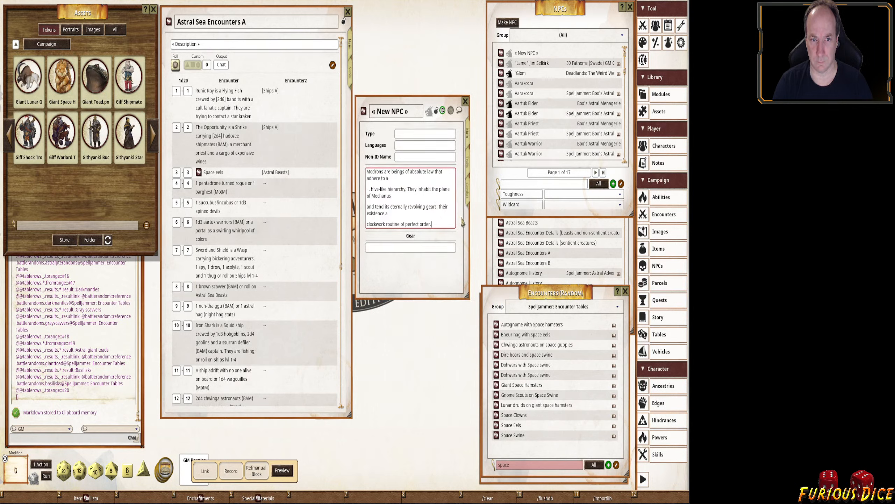
key(ctrl+a)
key(ctrl+l)
key(Home)
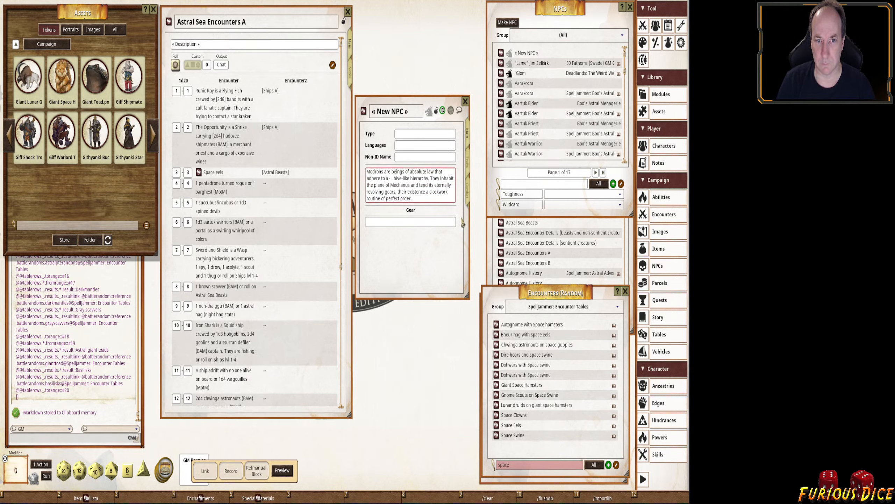
Remove the stray characters before "hive-like" in the NPC's notes and add a second paragraph beginning "Pentadrones oversee Mechanus's worker populace".
key(BackSpace)
key(BackSpace)
key(BackSpace)
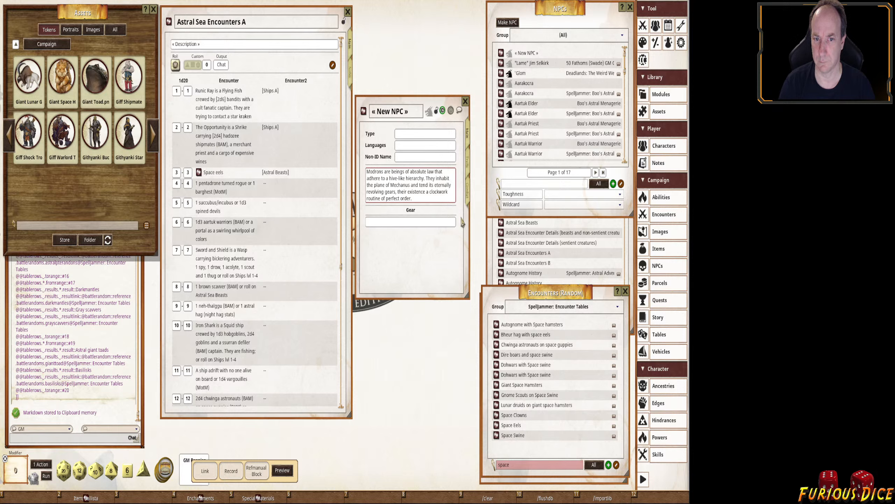
key(Return)
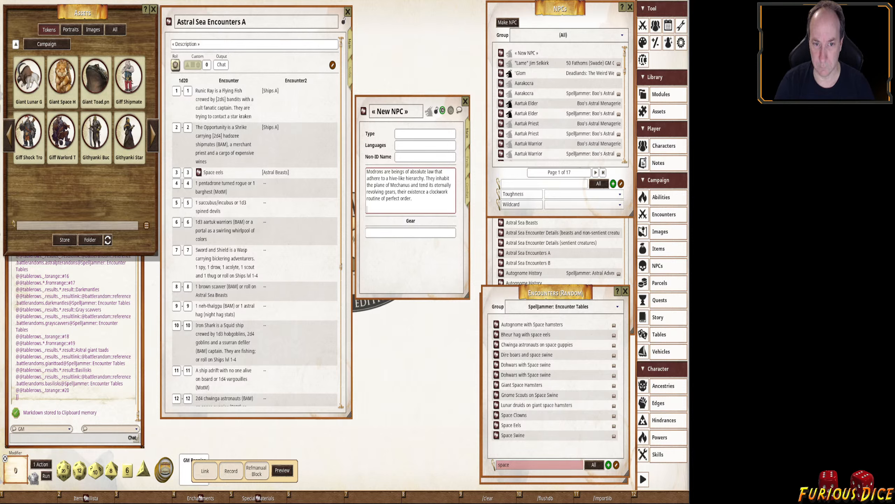
text(Pentadrones oversee Mechanus's worker populace and call improvise in response to new situations.)
key(Delete)
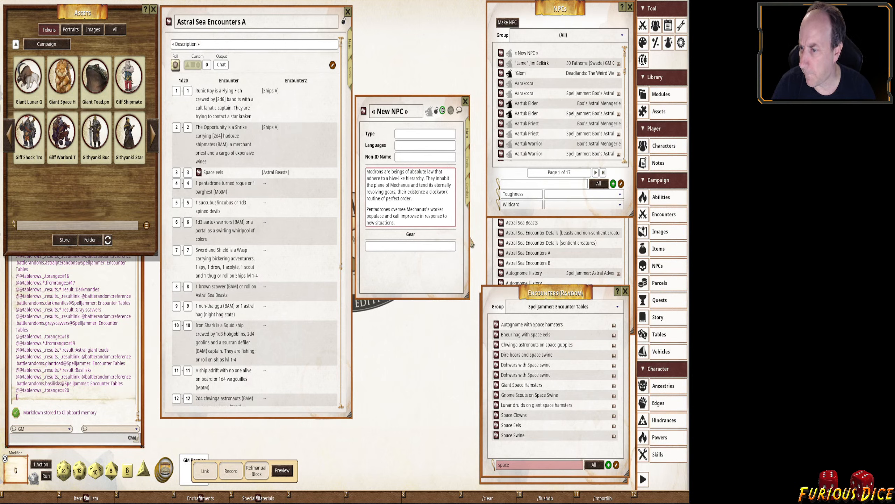
Set the new NPC's type to "Neutral Construct (Pentadrone)".
click(421, 136)
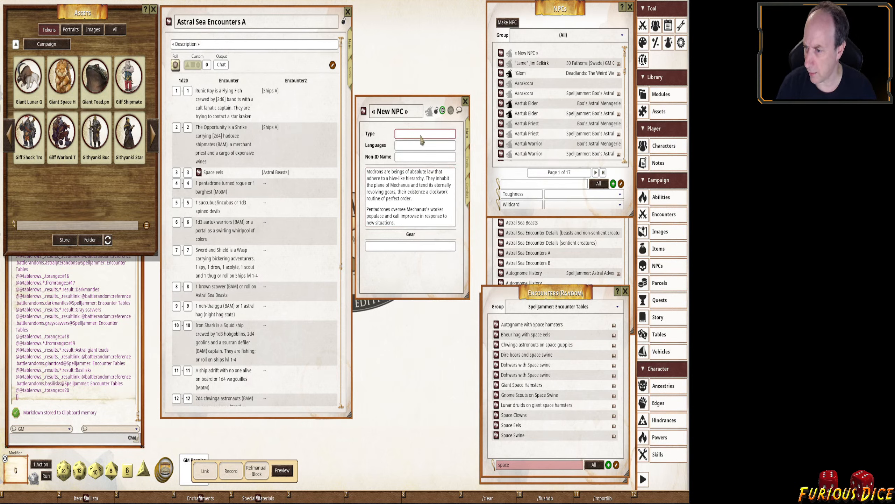
text(Nu)
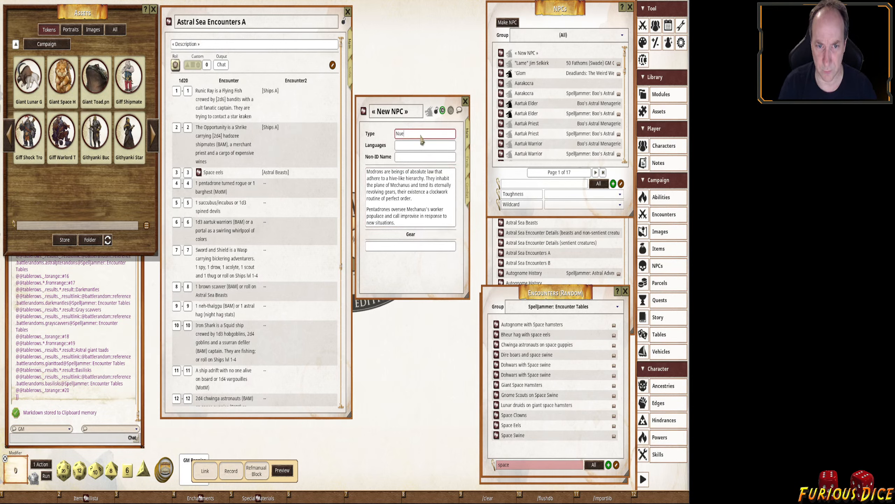
key(BackSpace)
text(eutr)
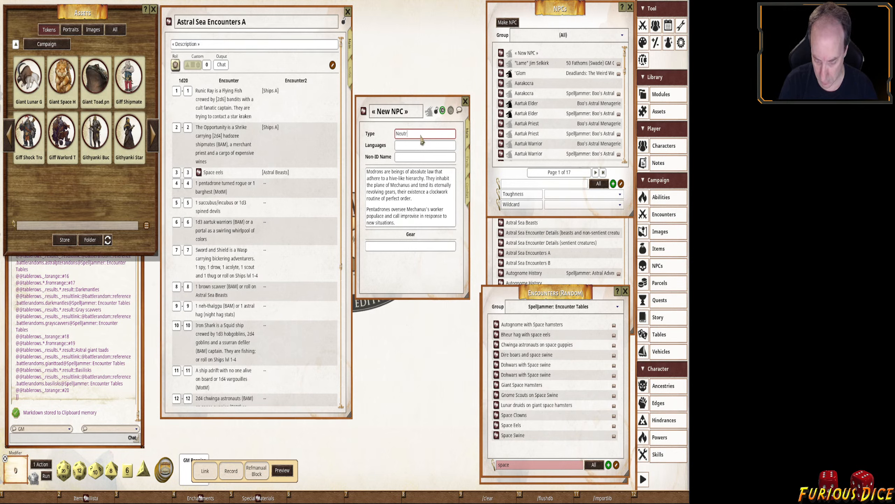
text(al Constru)
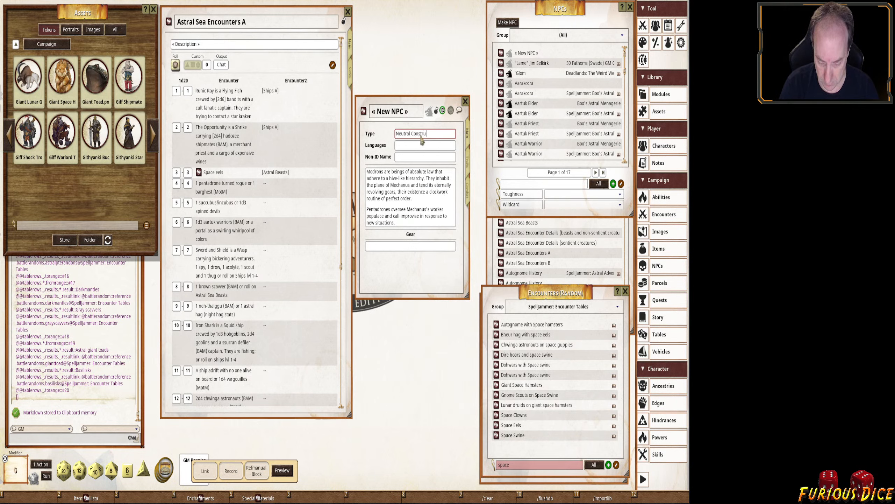
text(ct ()
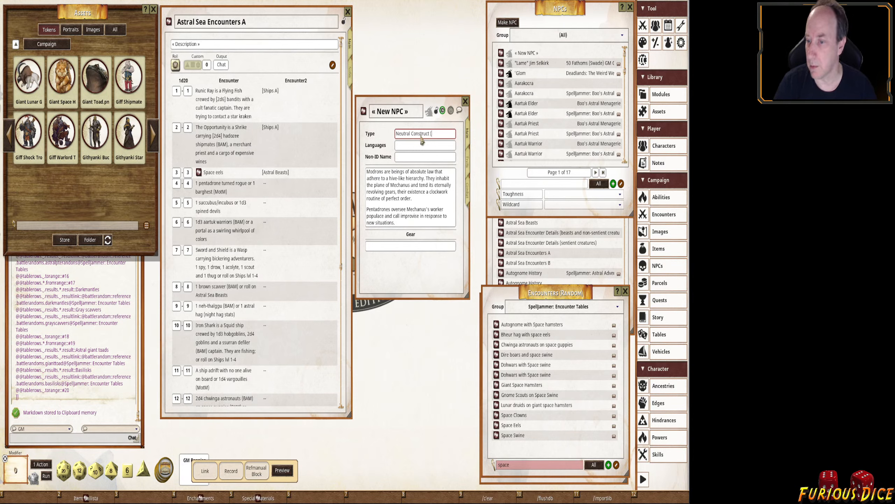
text(Pentadr)
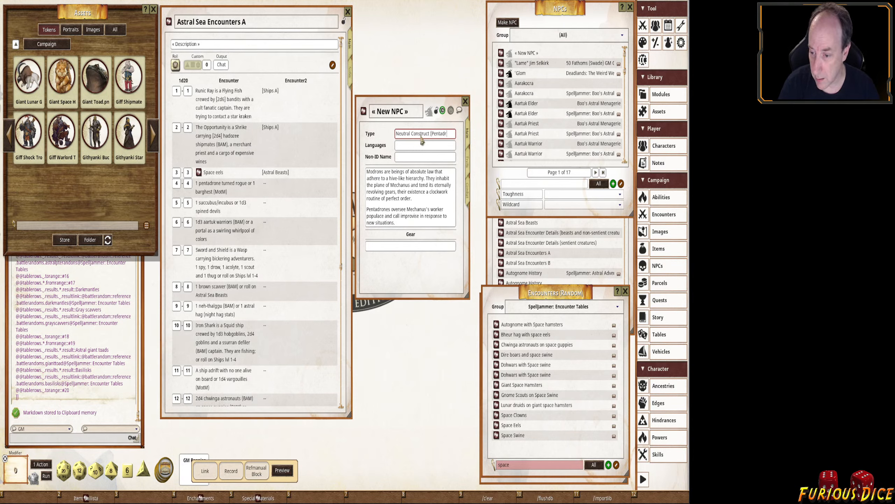
text(one))
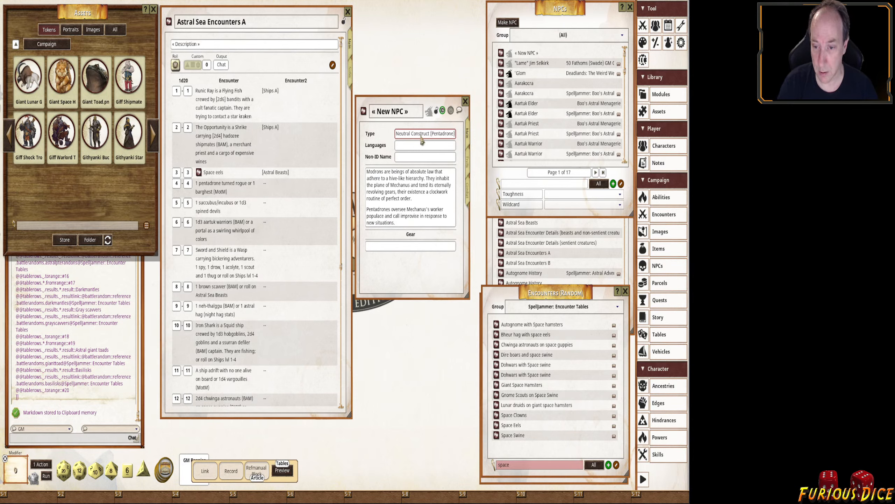
Name the NPC "Pentadrone" by copying the word from its type.
click(431, 133)
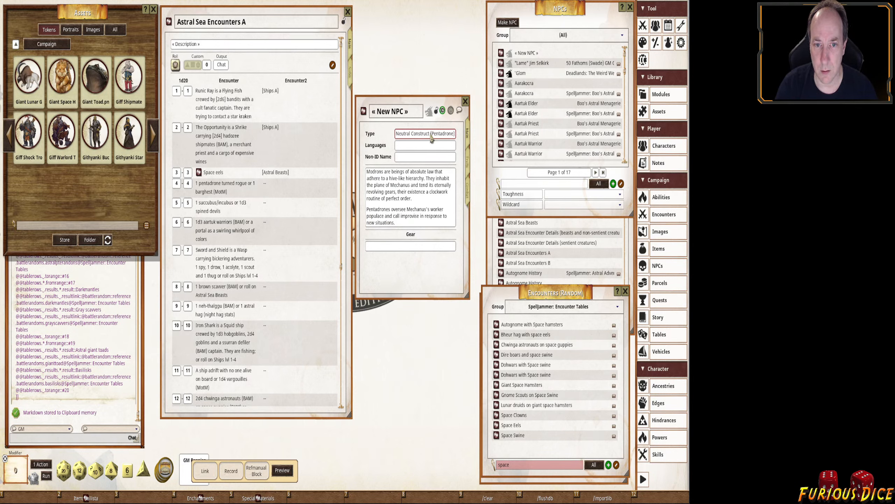
shift+click(454, 135)
key(ctrl+c)
click(391, 116)
key(ctrl+v)
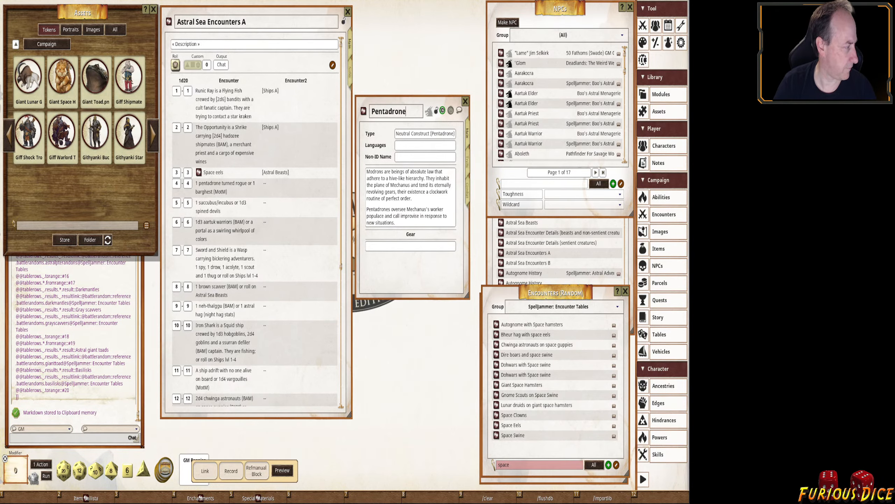
Refresh the campaign token assets and browse through them to find the Pentadrone.png token.
key(alt+Tab)
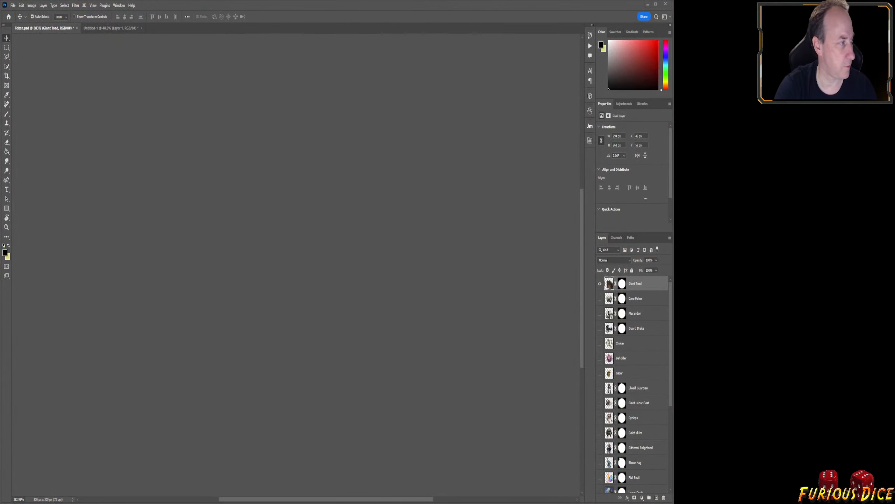
key(alt+Tab)
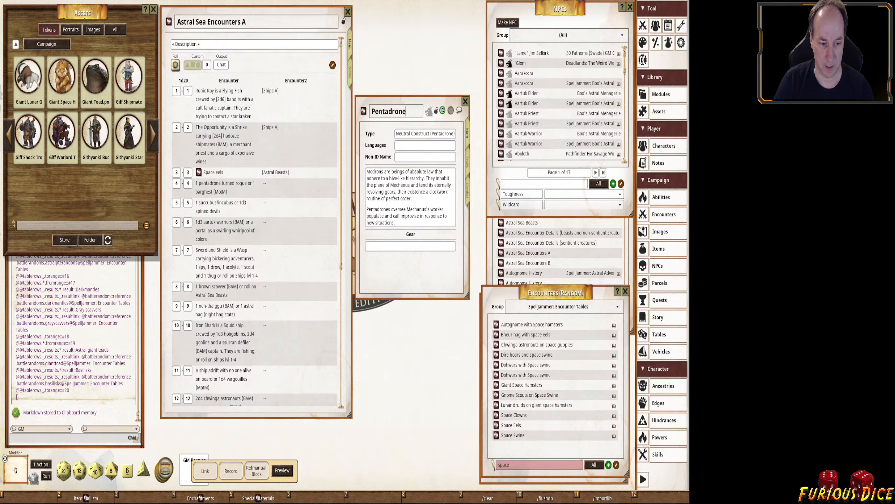
click(107, 240)
click(155, 144)
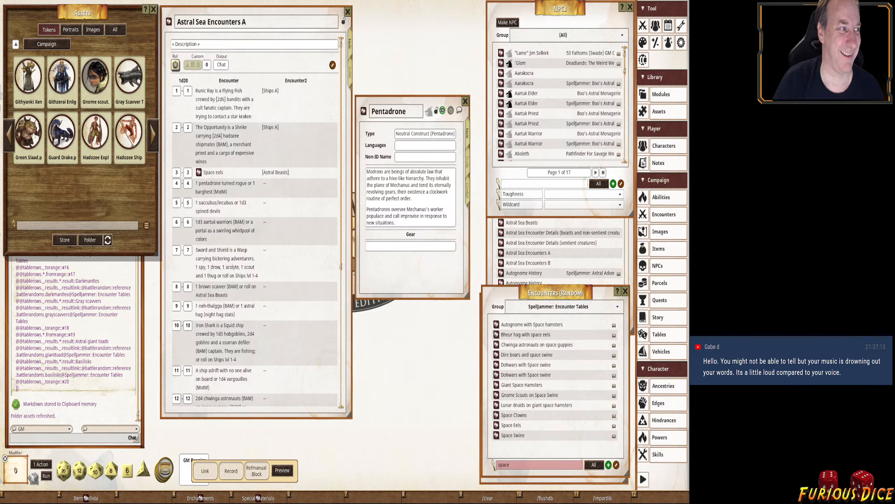
click(153, 137)
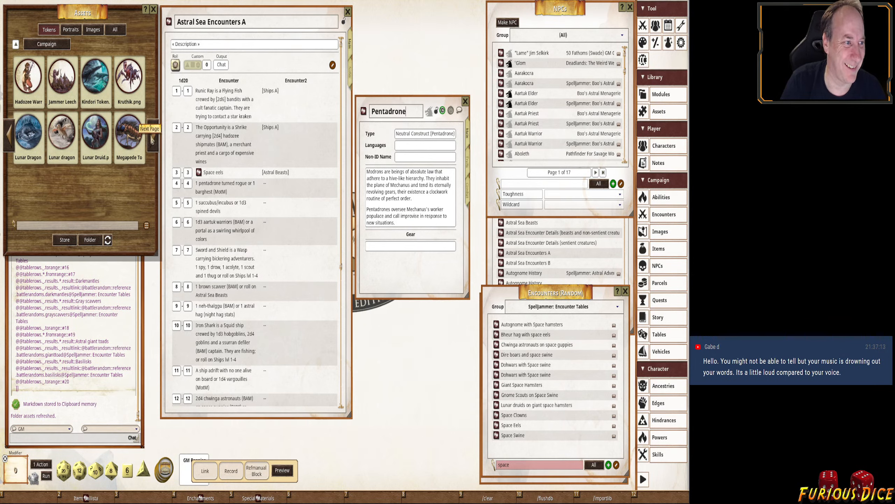
click(152, 139)
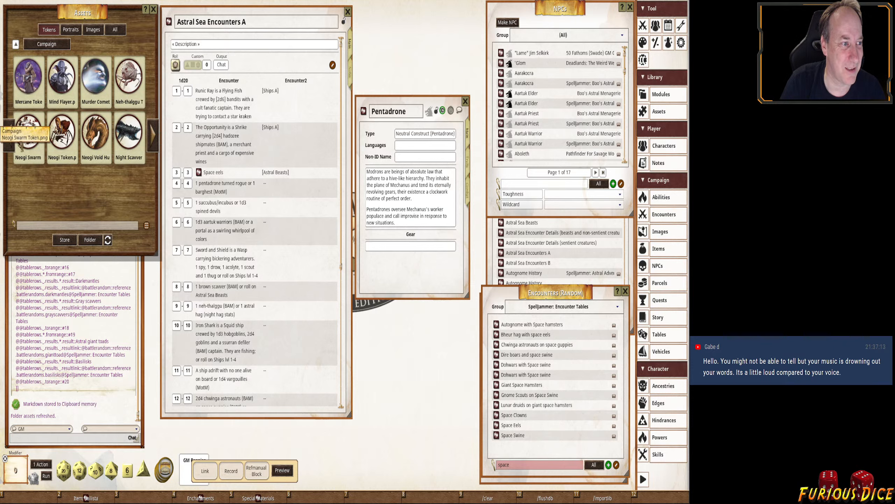
click(11, 143)
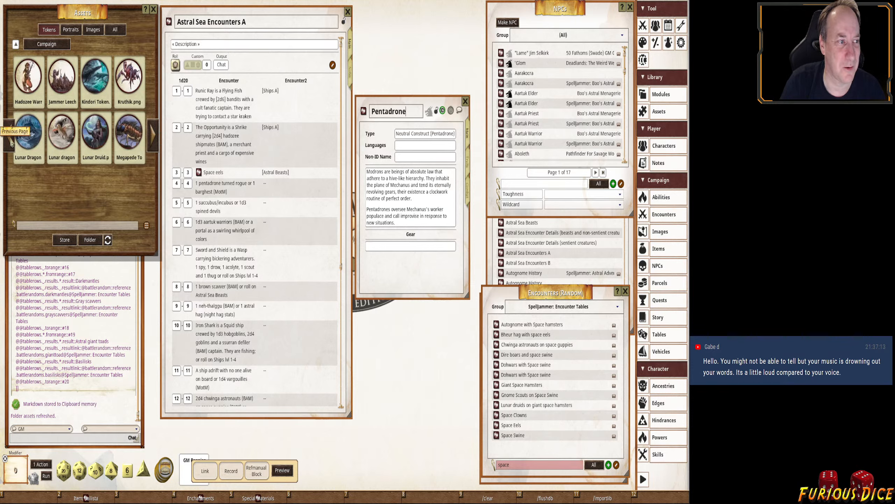
click(11, 142)
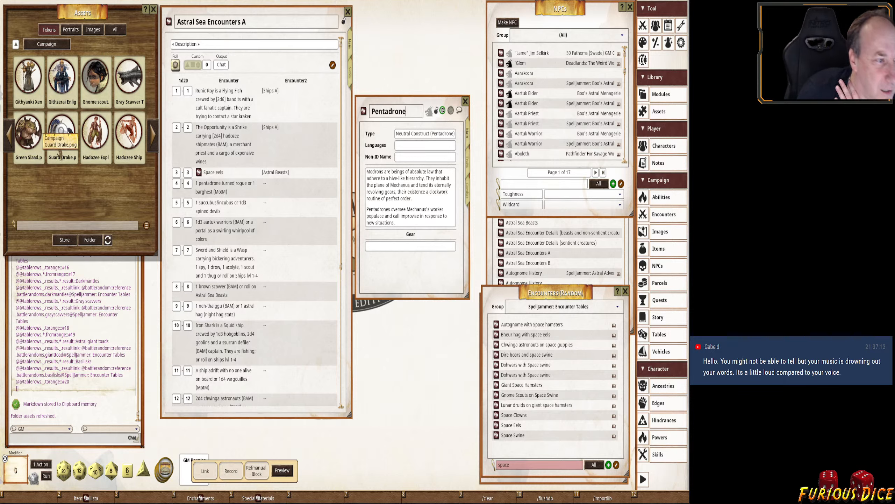
click(154, 145)
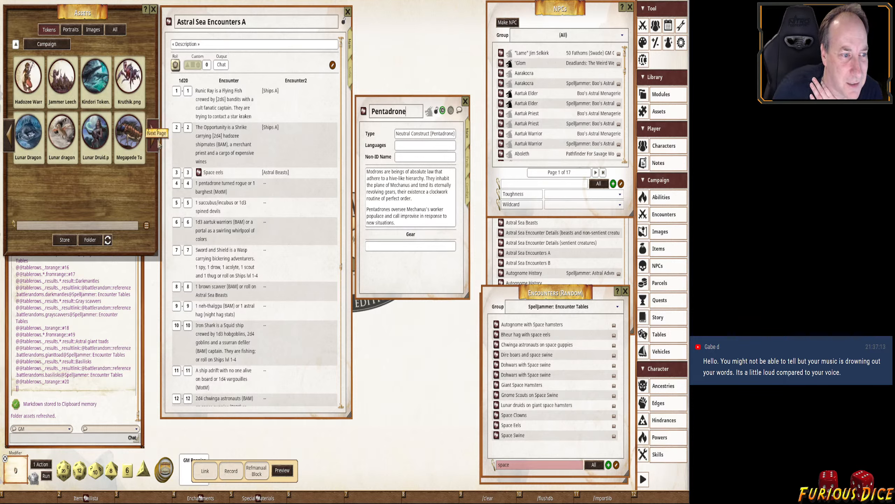
click(157, 147)
click(159, 146)
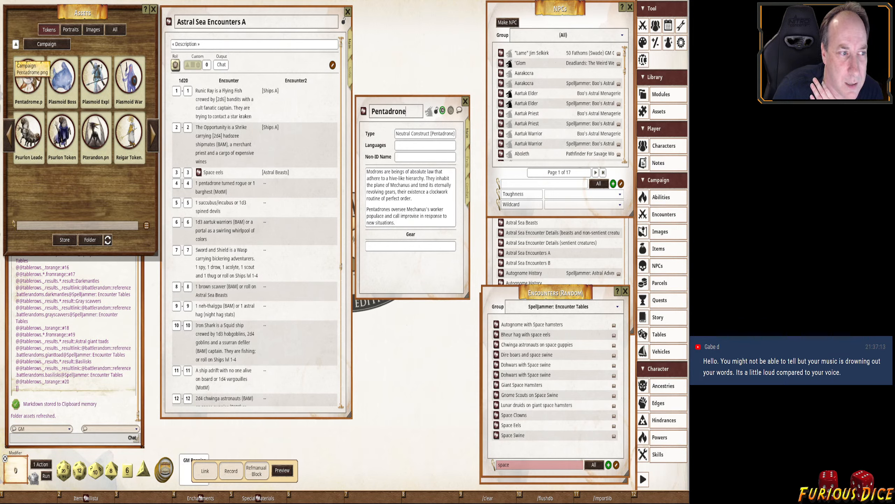
Preview the Pentadrone.png token, close the preview, and assign the image as the Pentadrone NPC's token.
click(28, 76)
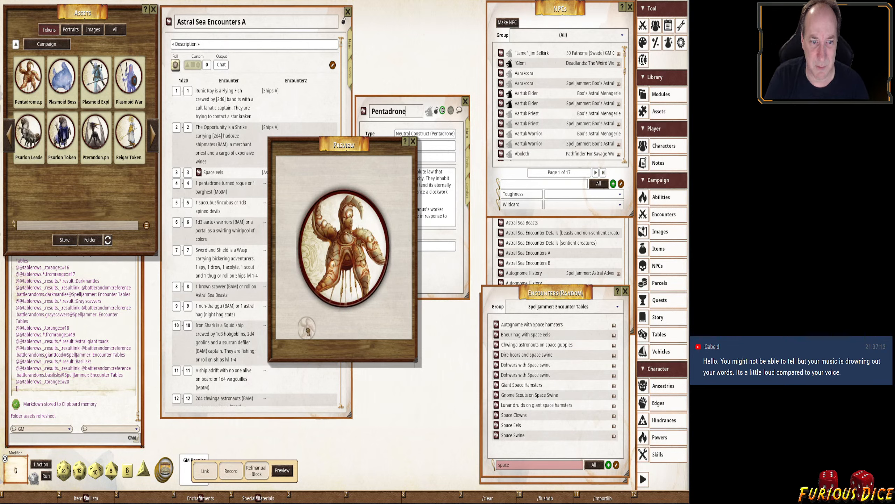
click(412, 144)
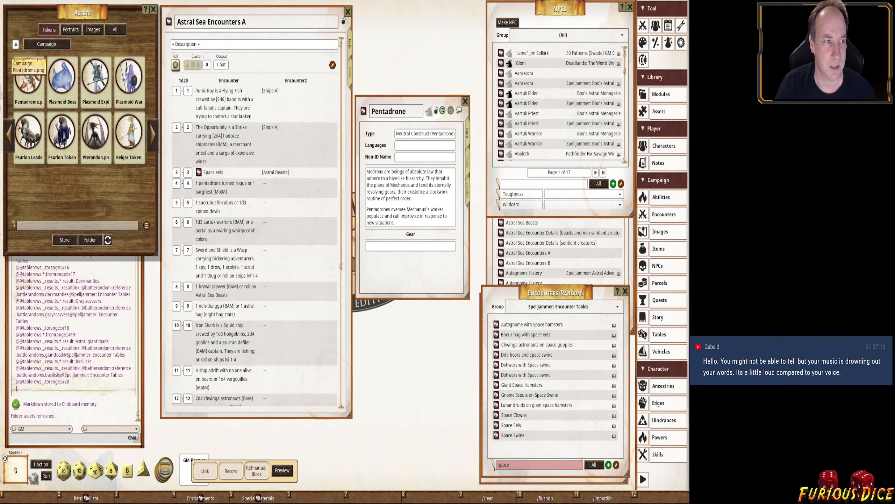
drag(466, 112, 451, 111)
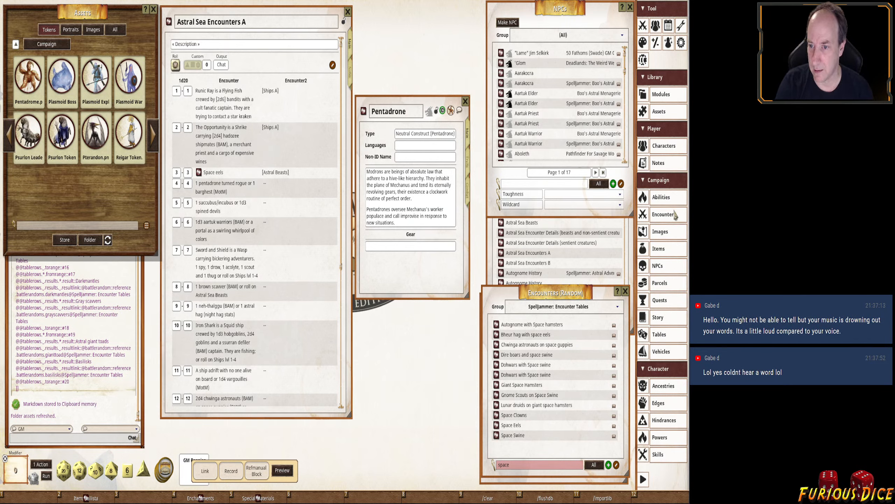
Find the Armor ability, add it to the Pentadrone's special abilities as "Armor +3", and lengthen and reposition the NPC's window.
click(661, 197)
double_click(561, 470)
text(Armor)
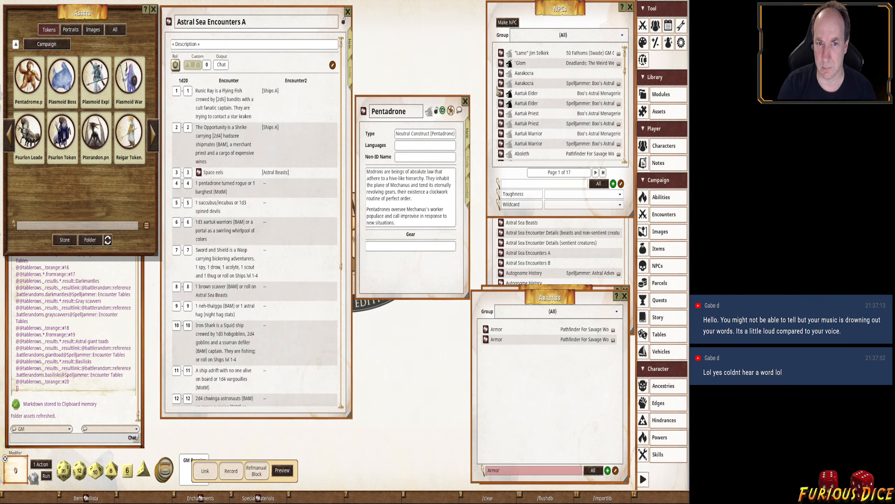
click(468, 162)
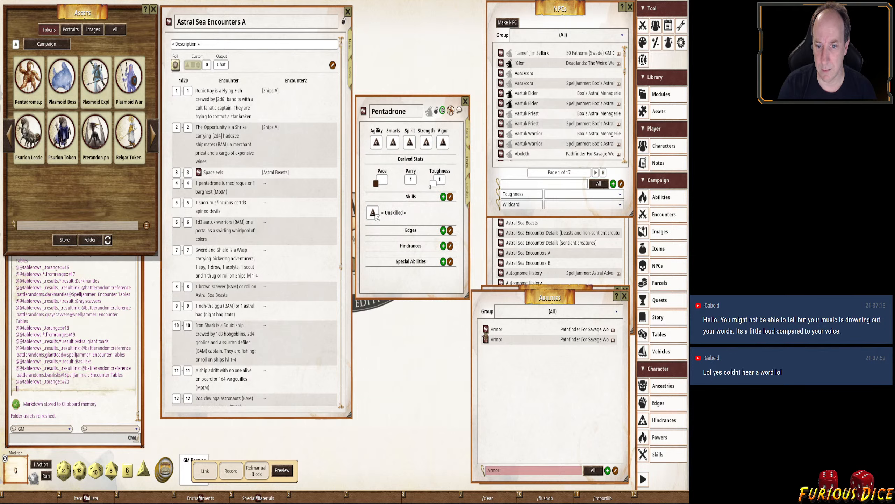
drag(415, 281, 416, 281)
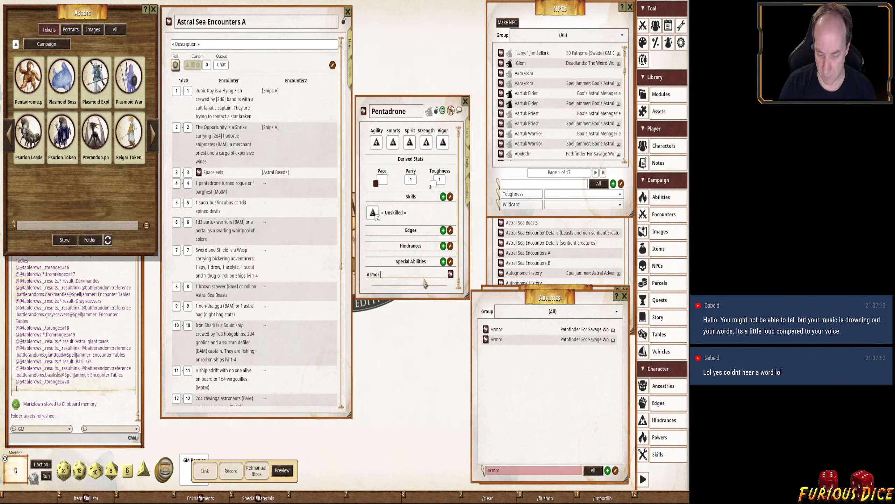
drag(430, 298, 431, 401)
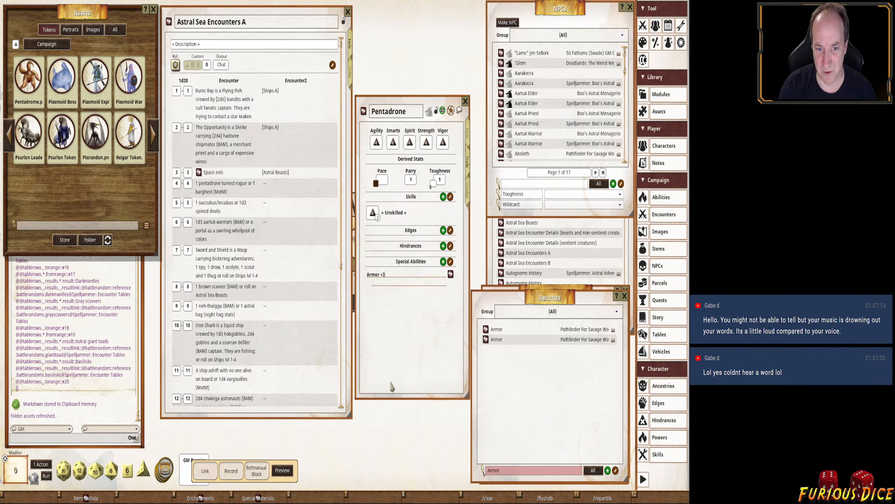
drag(397, 363, 396, 275)
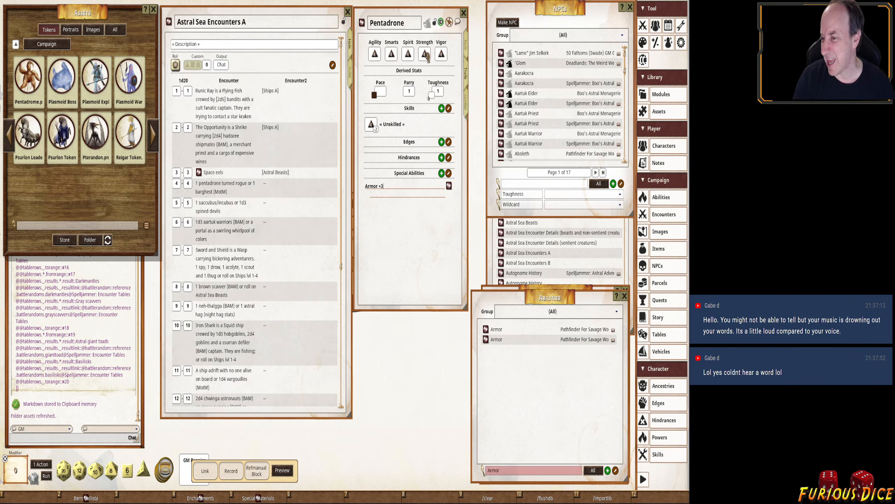
Raise the Pentadrone's Strength, Agility, Vigor, Smarts and Spirit dice.
scroll(425, 54, up, 1)
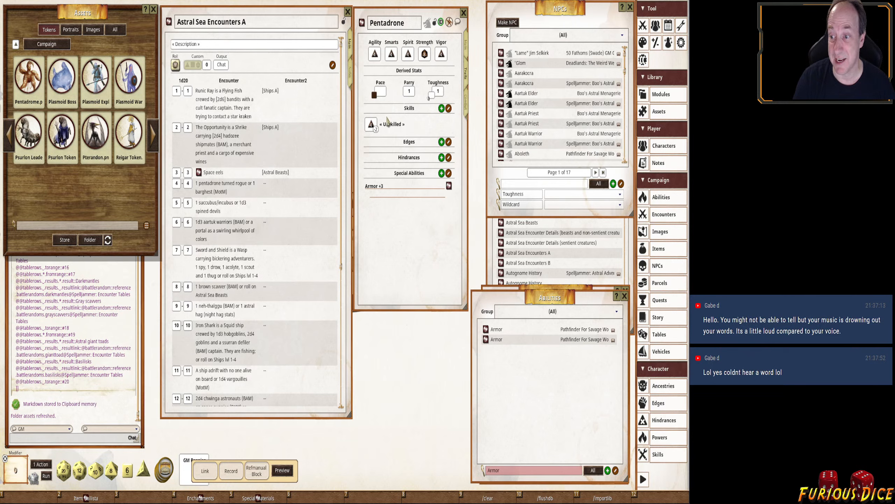
key(ctrl)
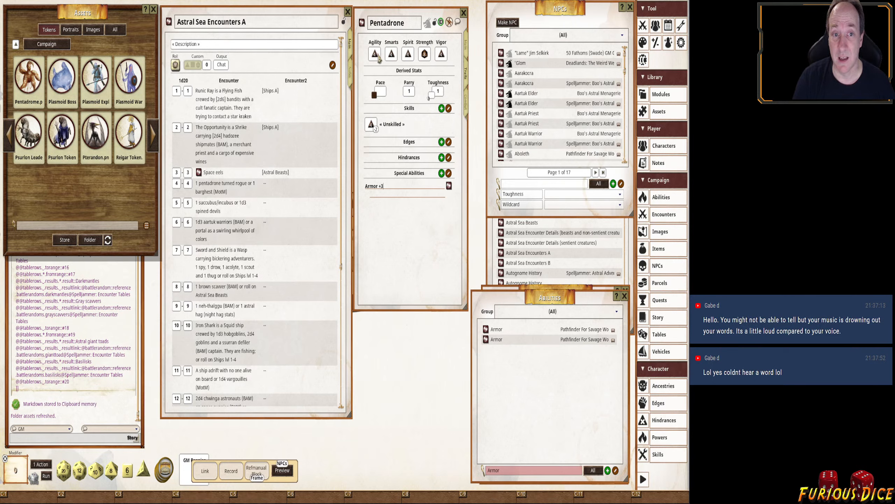
scroll(375, 54, up, 2)
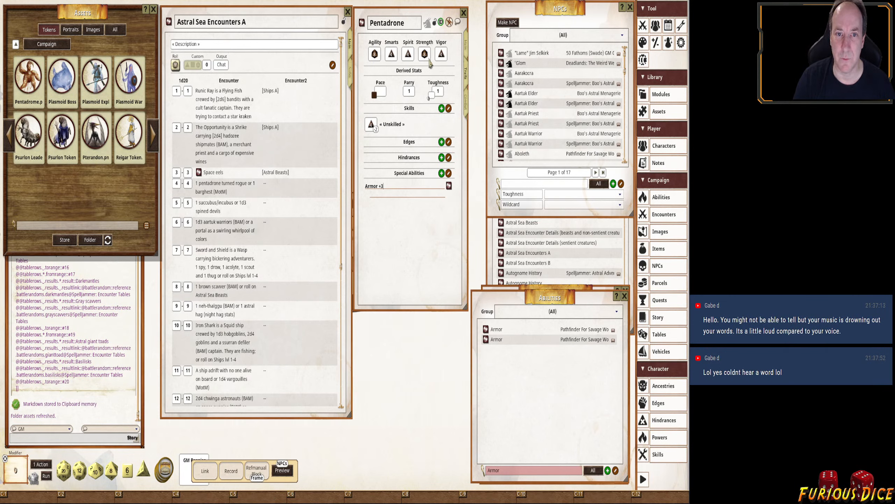
scroll(441, 56, up, 1)
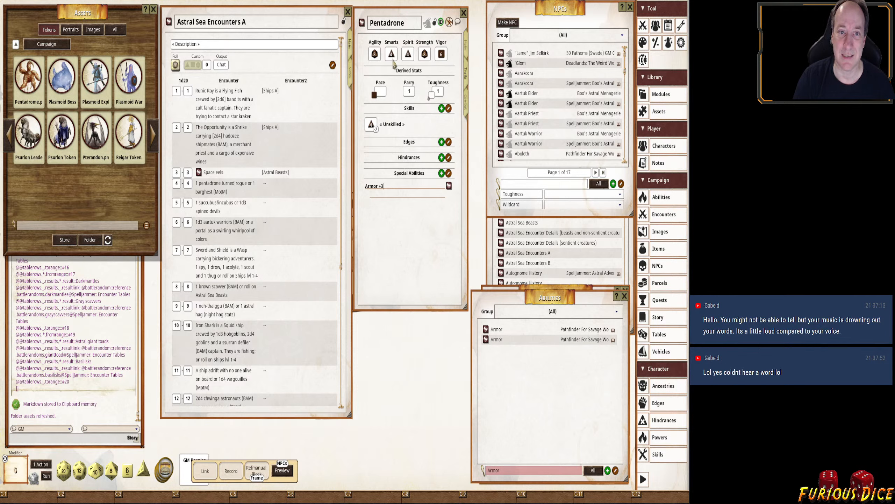
scroll(393, 58, up, 1)
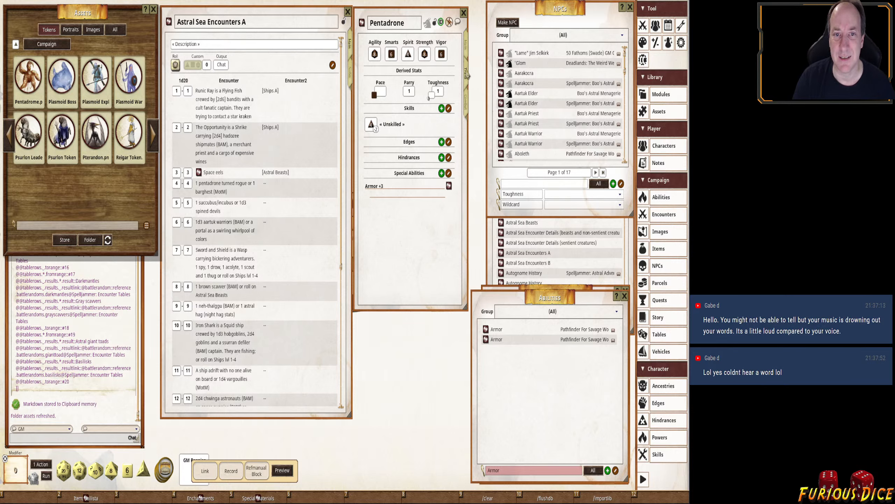
scroll(410, 56, up, 2)
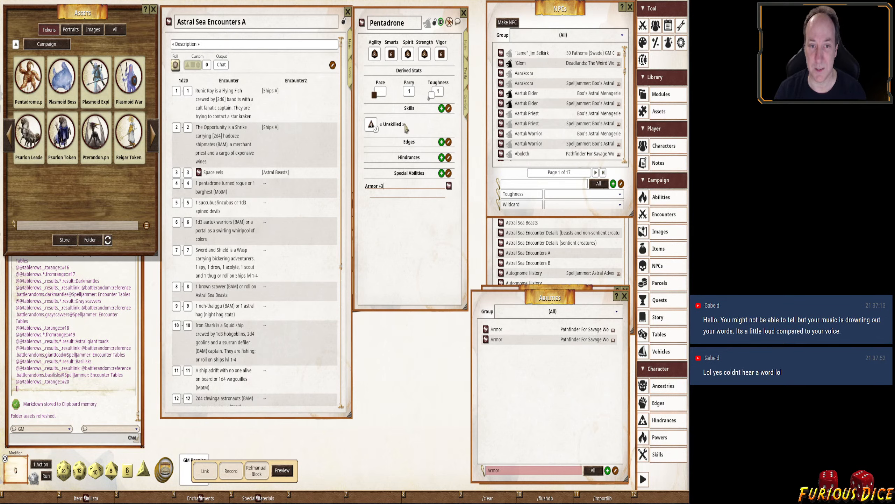
Set the Pentadrone's Pace to 8 and enter Modron as its language.
click(381, 91)
text(8)
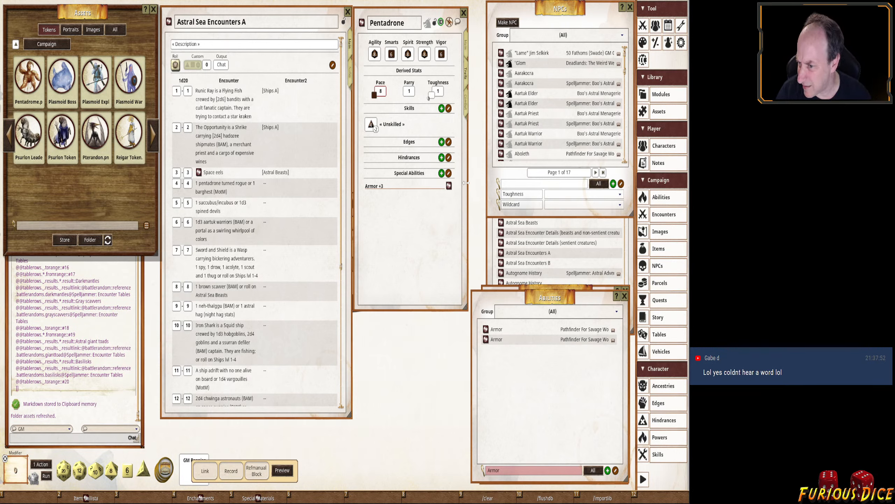
click(465, 49)
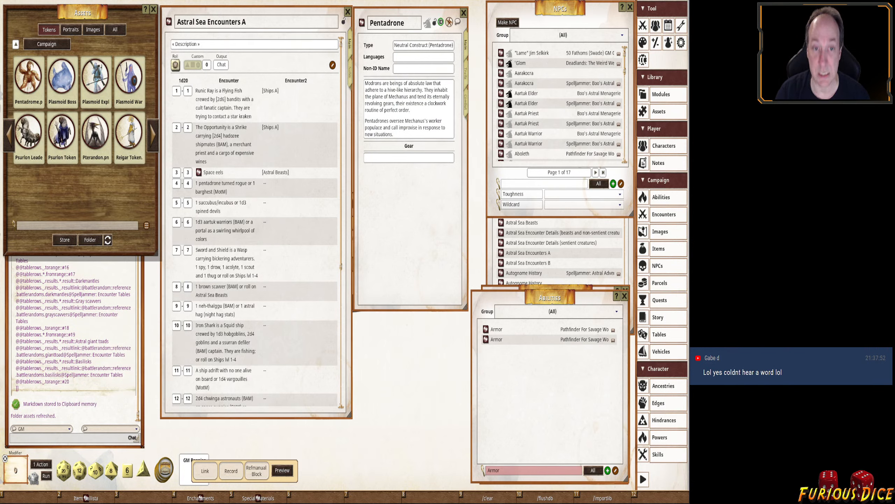
click(400, 58)
text(Madron)
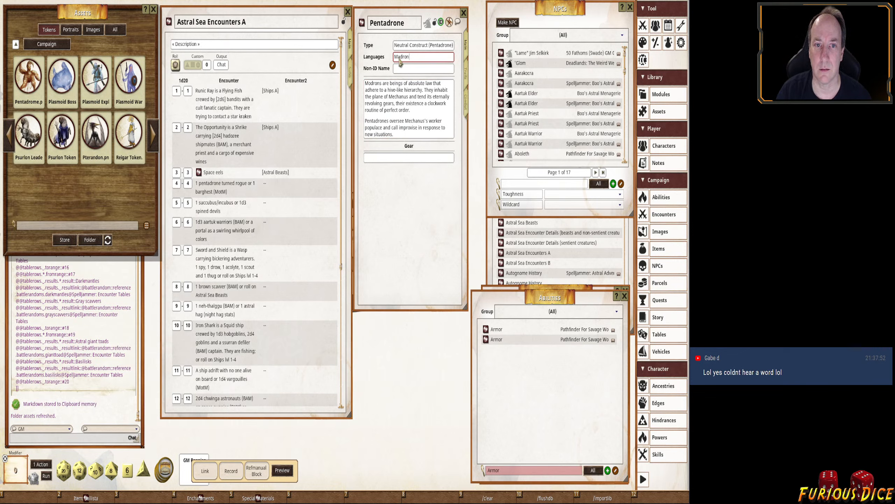
key(Left)
key(Left)
key(Left)
key(Left)
key(BackSpace)
text(o)
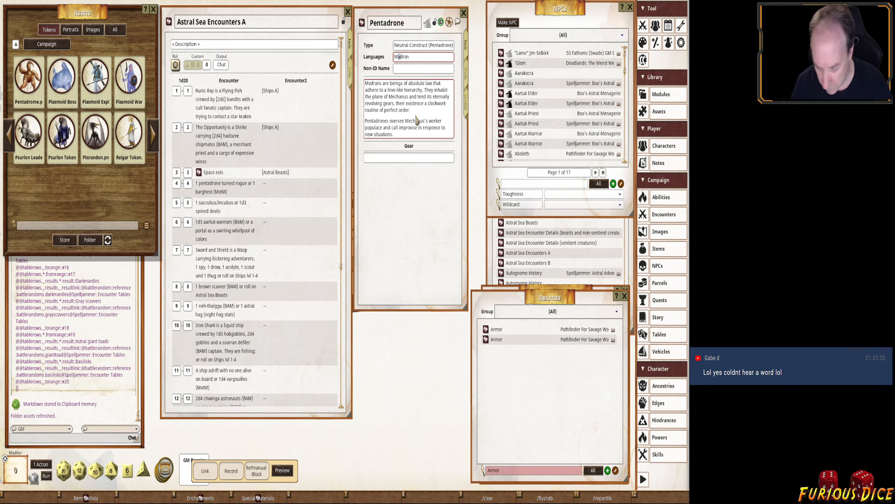
Add an Athletics skill to the Pentadrone and raise its die to d8.
click(464, 76)
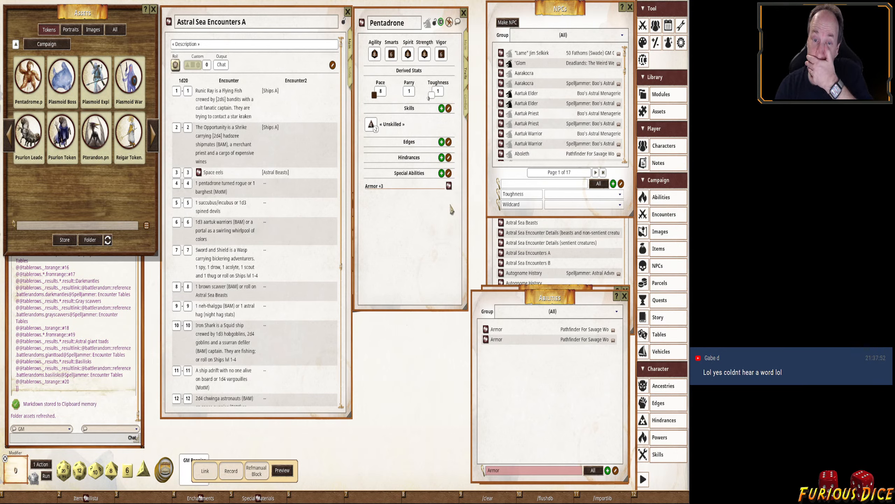
click(441, 108)
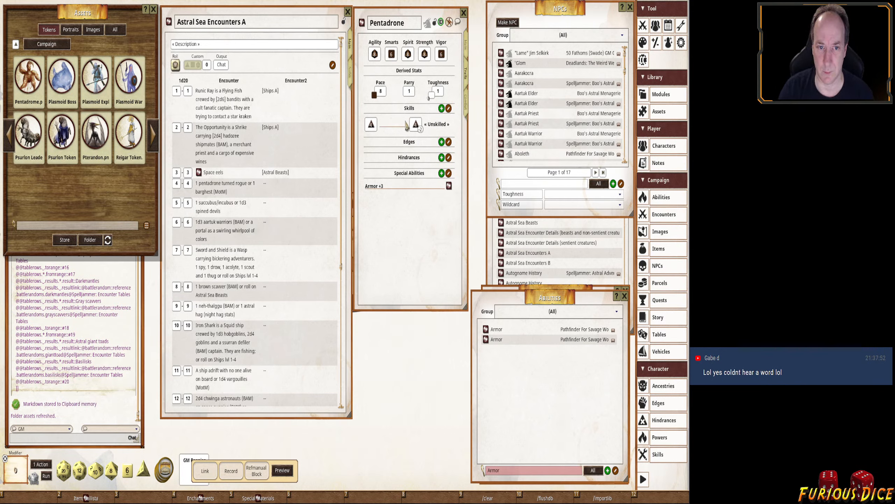
text(Athelti)
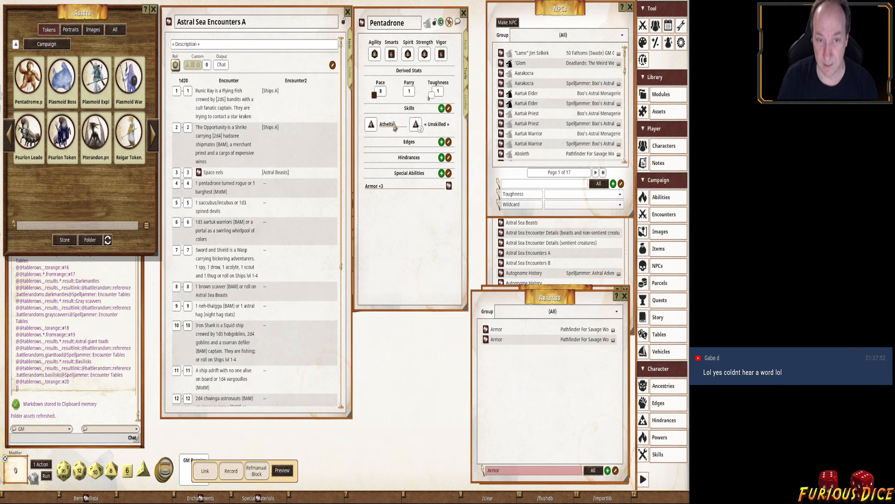
key(BackSpace)
key(BackSpace)
key(BackSpace)
key(BackSpace)
key(BackSpace)
key(BackSpace)
key(BackSpace)
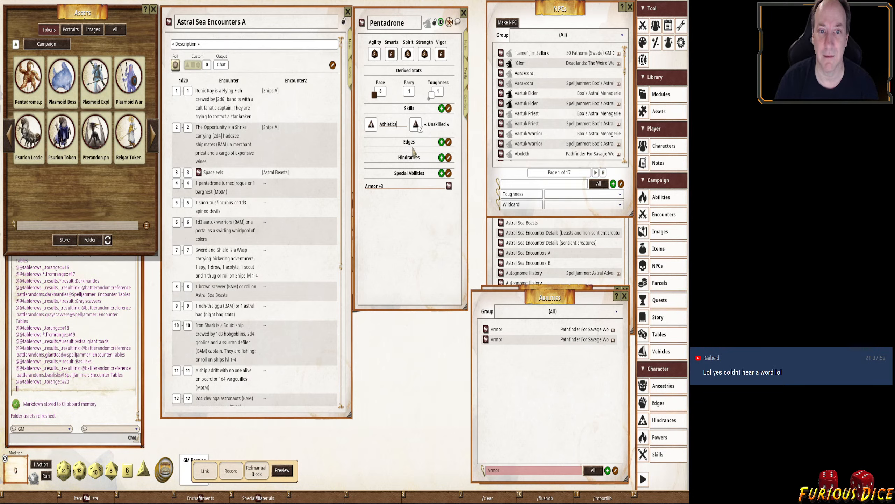
scroll(373, 124, up, 1)
scroll(374, 124, up, 1)
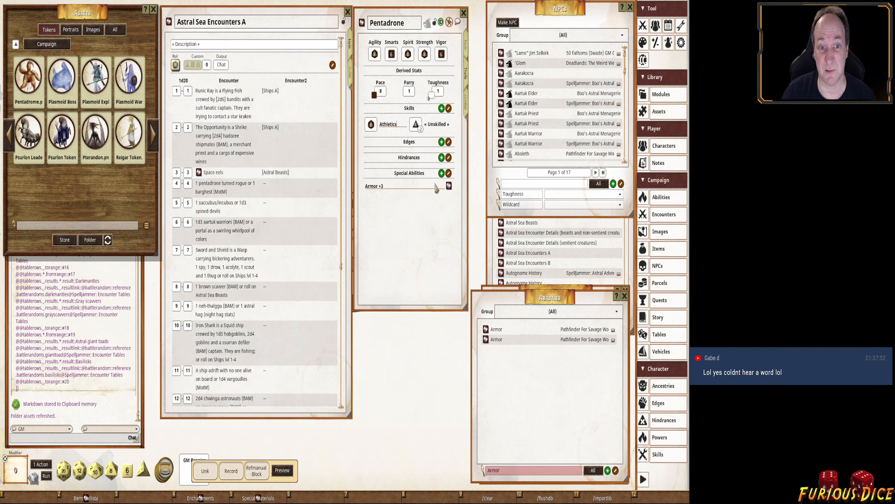
Add Common Knowledge and Persuasion to the Pentadrone's skills.
click(441, 108)
key(shift)
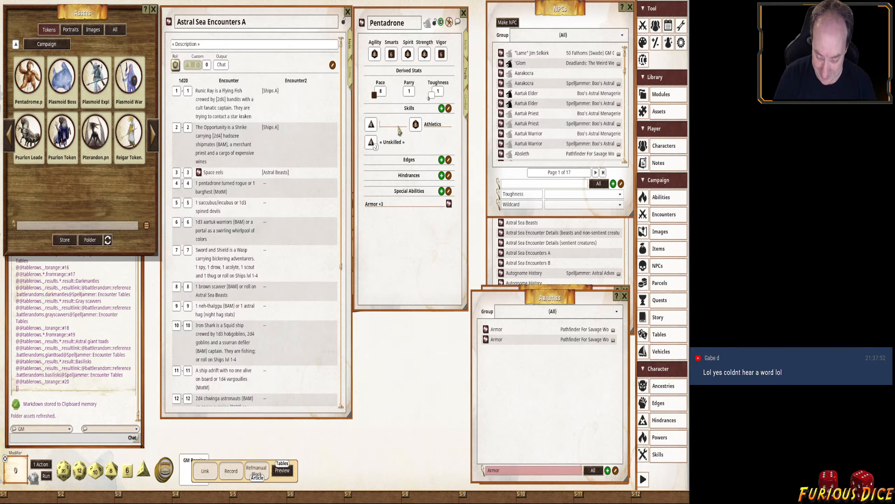
text(Common)
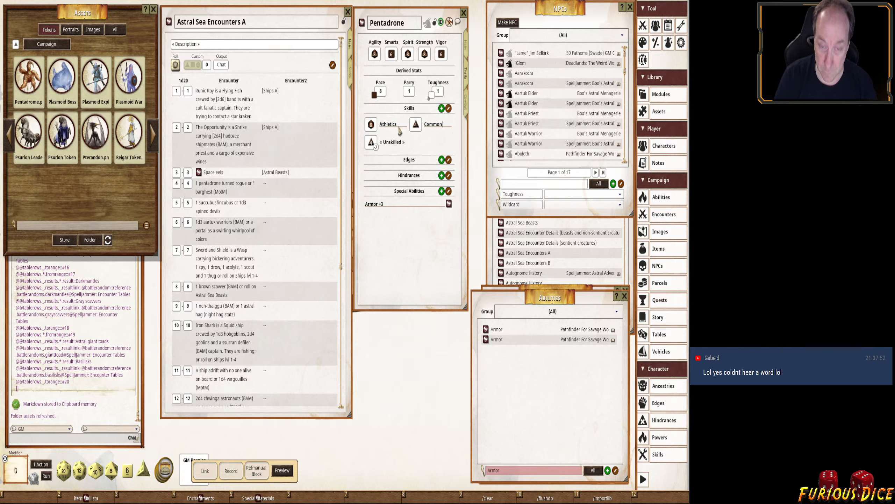
text( Knowledge)
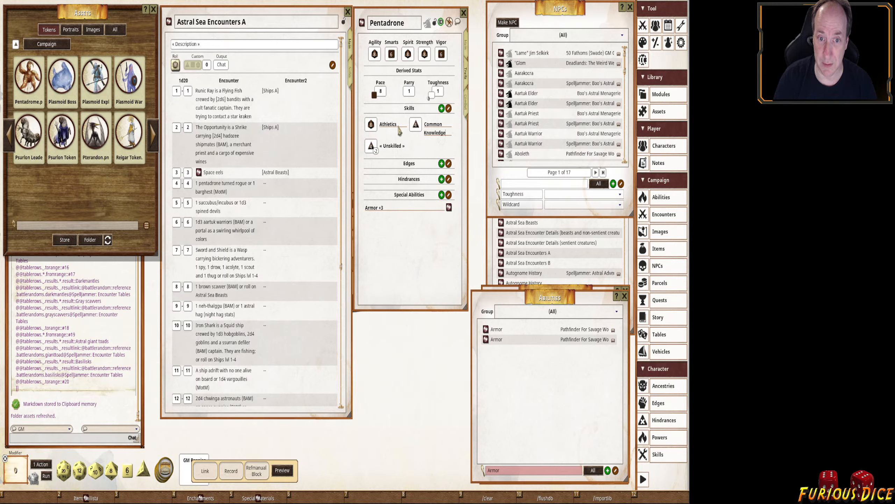
key(Return)
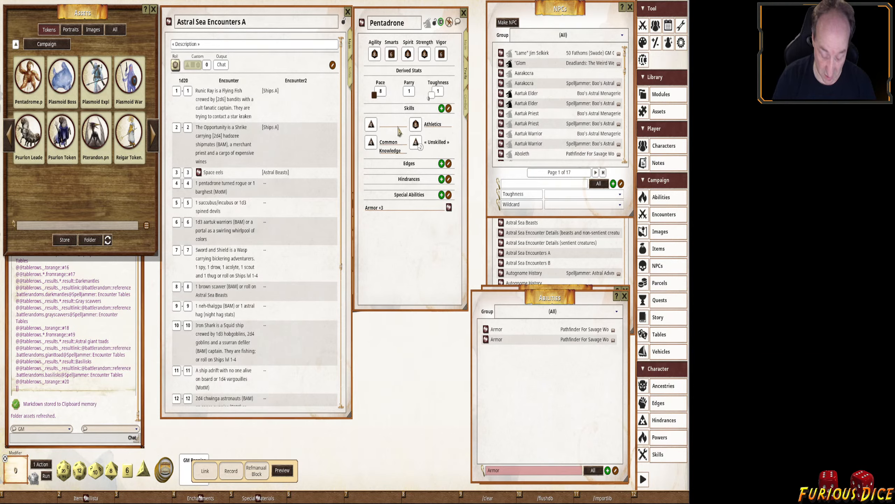
text(Pers)
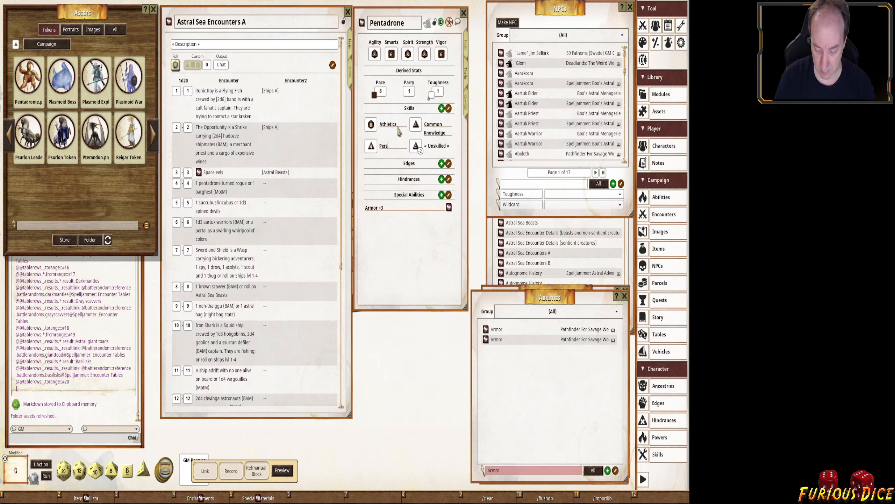
text(uasion)
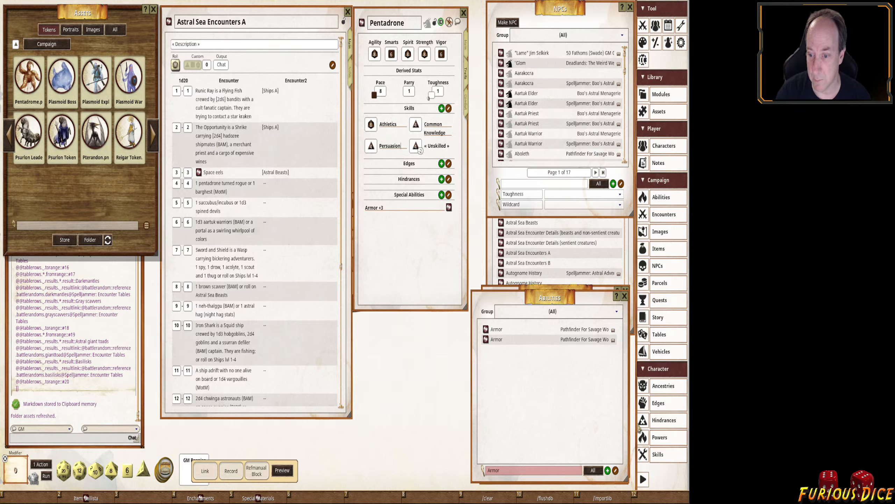
Open the campaign's skills list and add Fighting, Stealth and Notice from it to the Pentadrone.
click(664, 459)
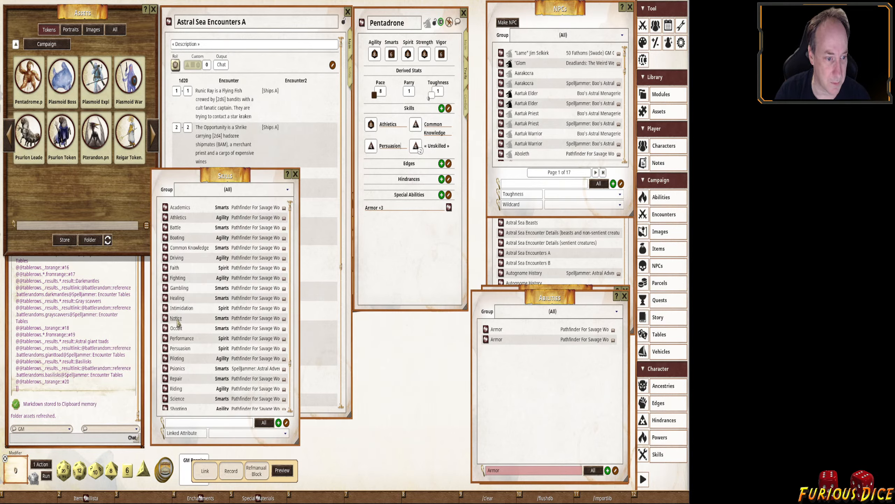
drag(169, 278, 415, 179)
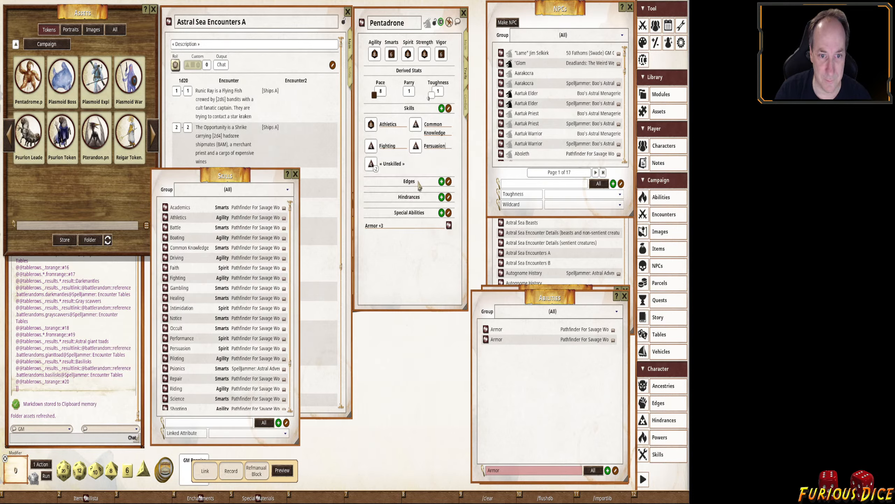
scroll(270, 301, down, 3)
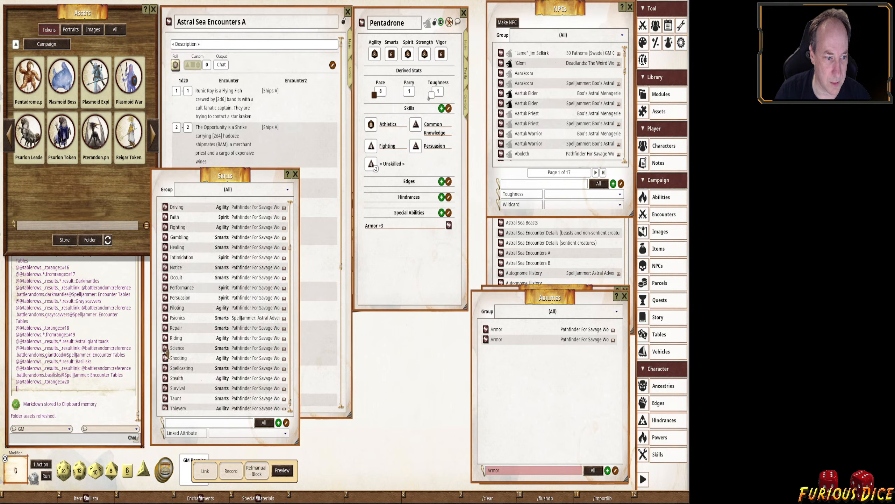
drag(176, 374, 414, 164)
drag(166, 265, 415, 126)
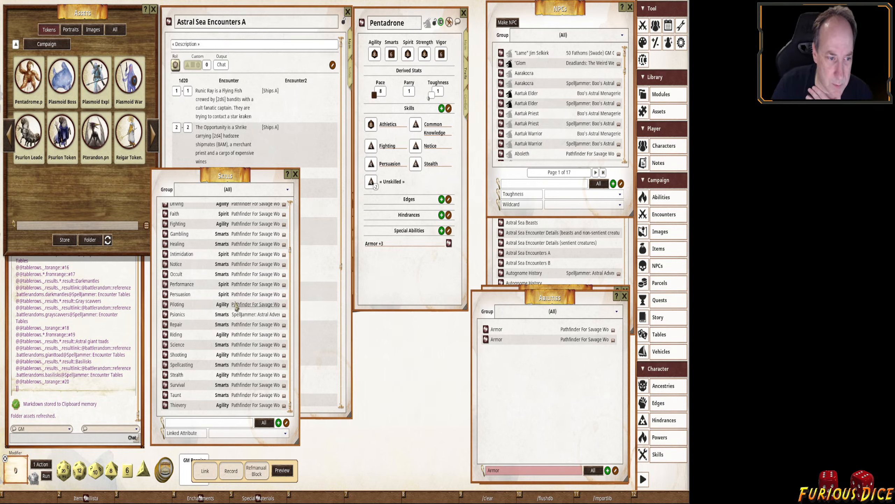
Raise the Pentadrone's Common Knowledge die to d6 and its Fighting die to d8.
scroll(234, 328, up, 1)
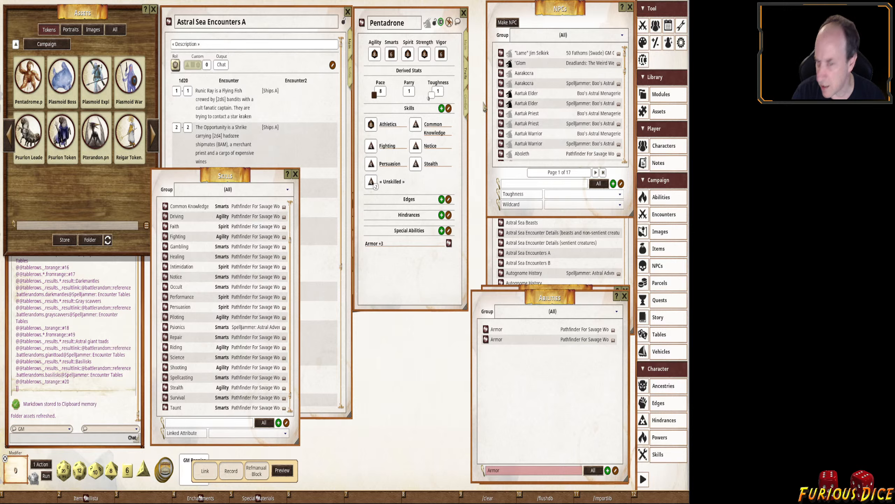
scroll(416, 128, up, 1)
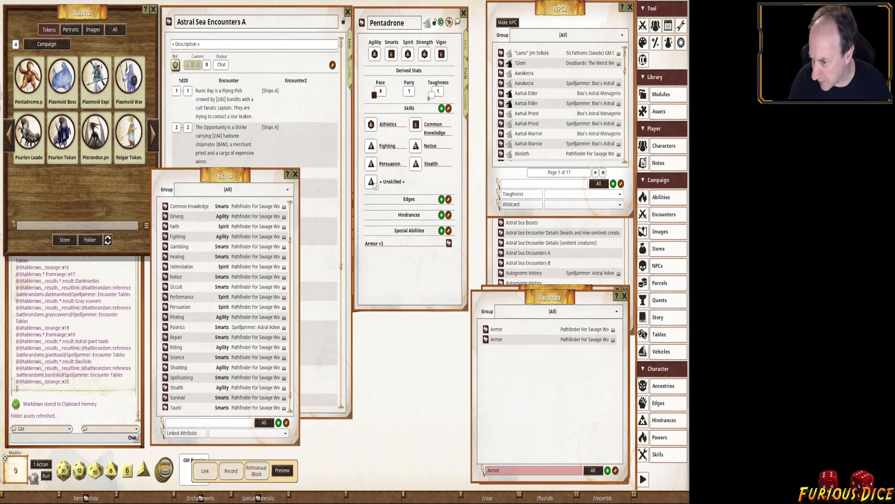
scroll(371, 148, up, 2)
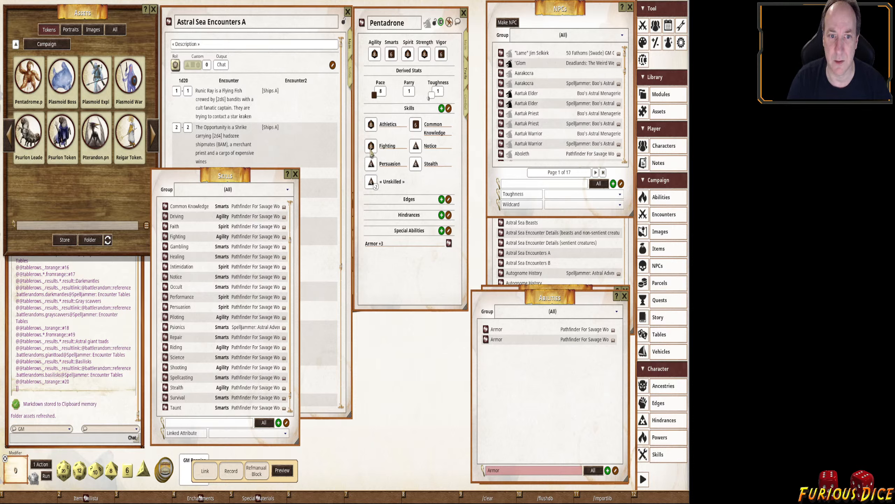
Set the Pentadrone's Parry to 6 and its Toughness to 8, including 3 points of armor.
click(410, 92)
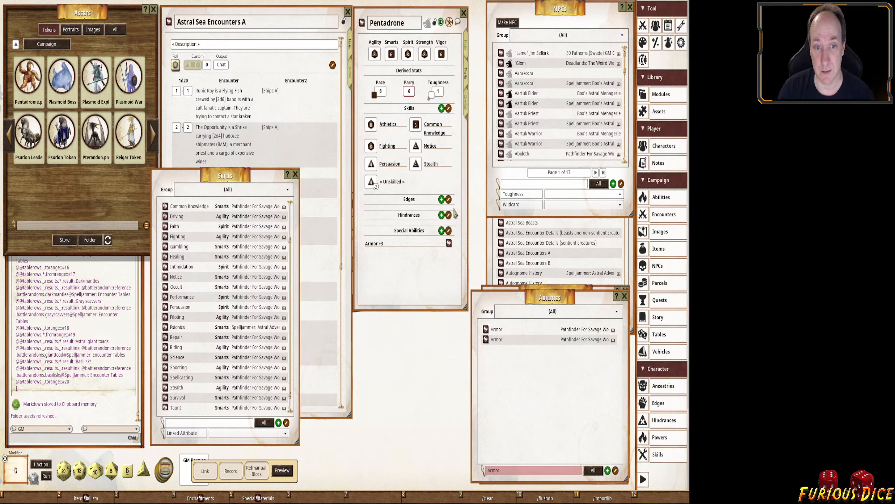
click(440, 91)
text(5)
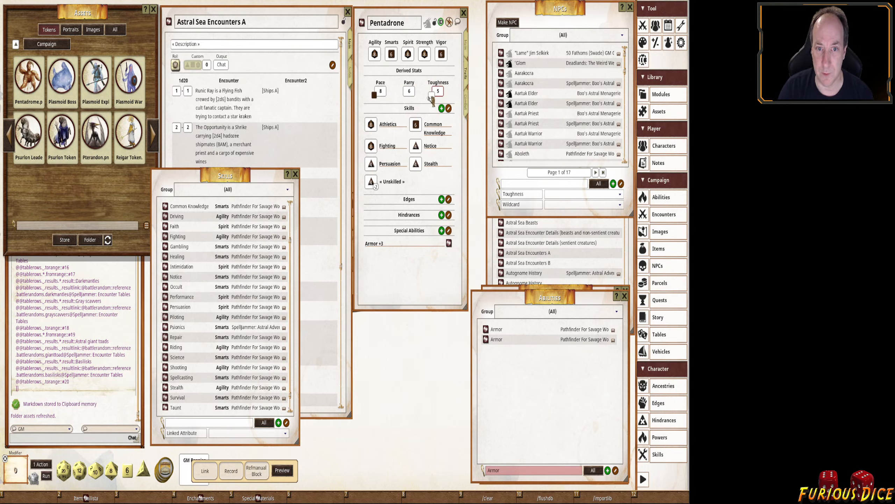
text(8)
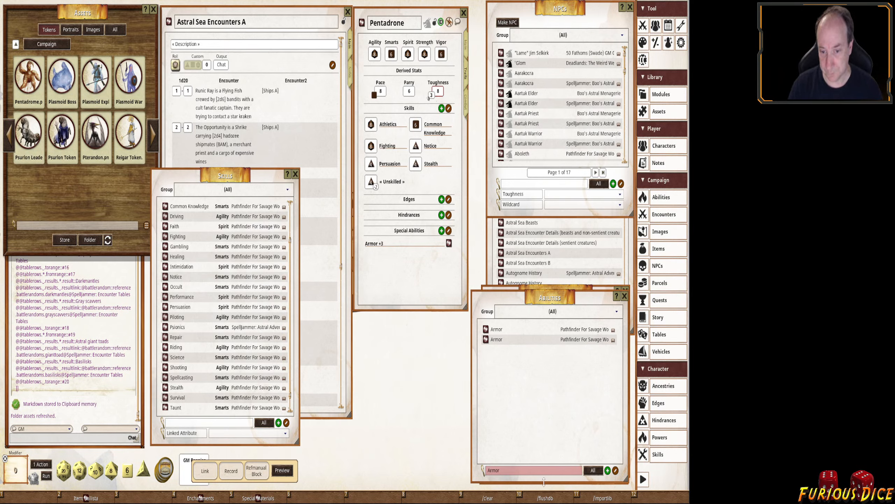
Find the Size ability, add it to the Pentadrone's special abilities as "Size 4", and set its Toughness to 12.
double_click(542, 471)
text(Sl)
text(ze)
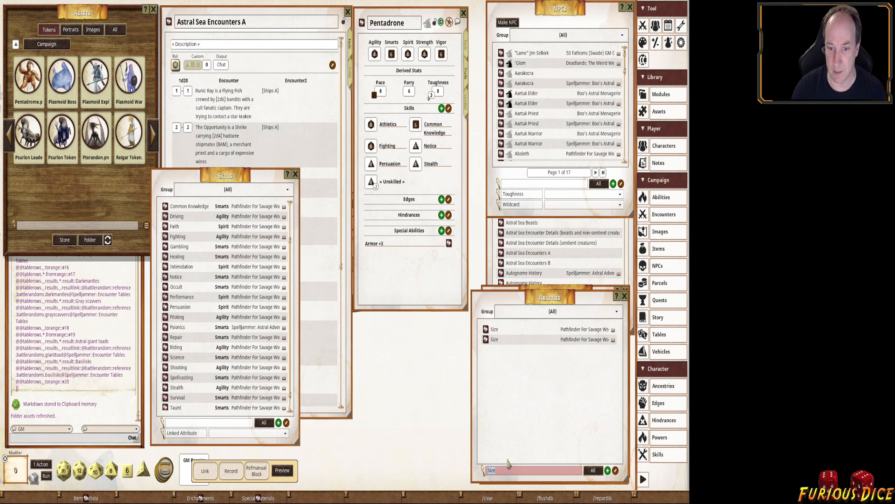
drag(488, 333, 406, 270)
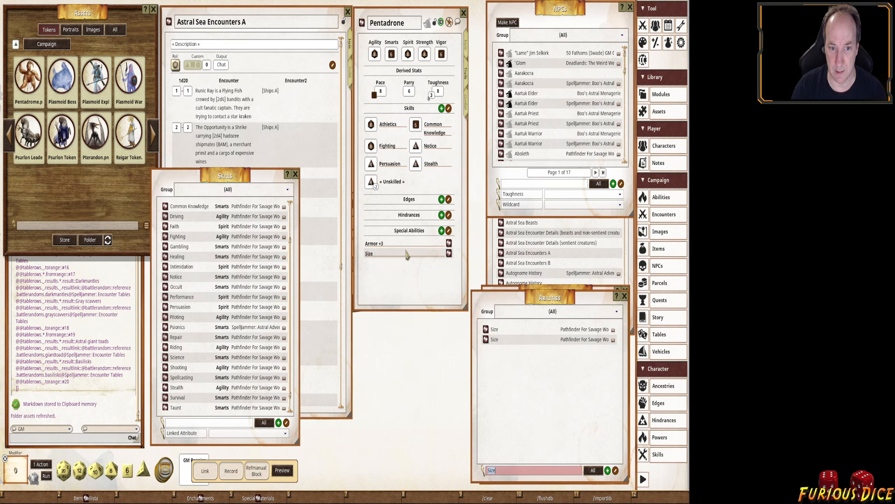
click(407, 252)
text(4)
click(438, 92)
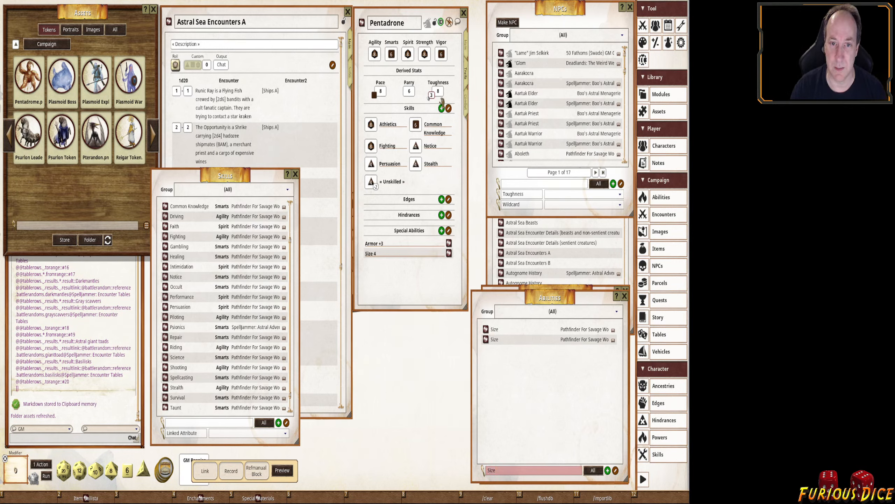
text(12)
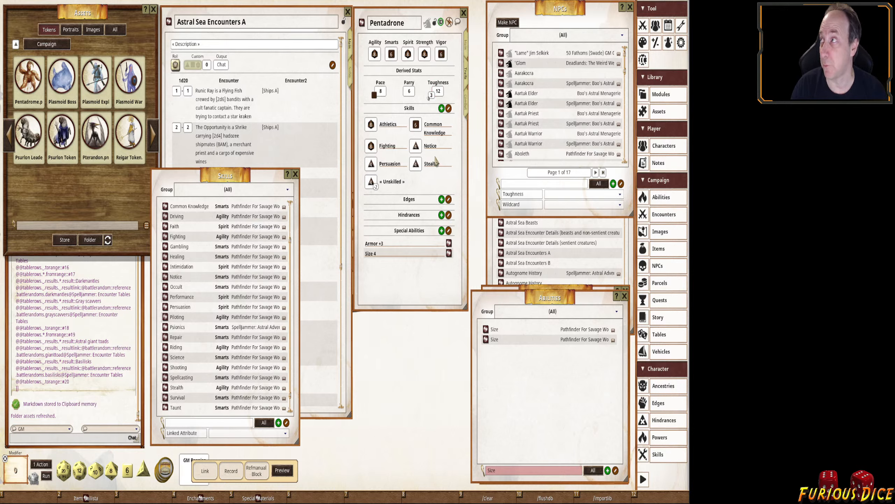
Set the Pentadrone's Notice die to d8 and its Persuasion die to d6.
scroll(417, 148, up, 2)
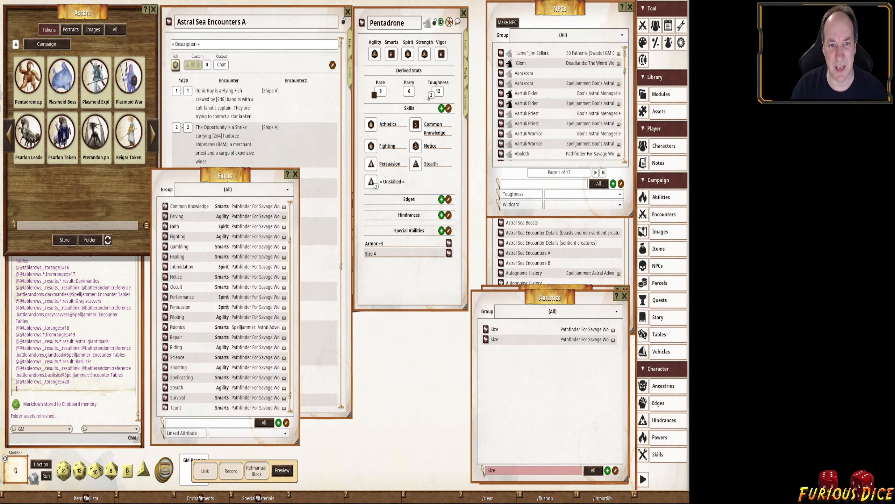
scroll(374, 166, up, 2)
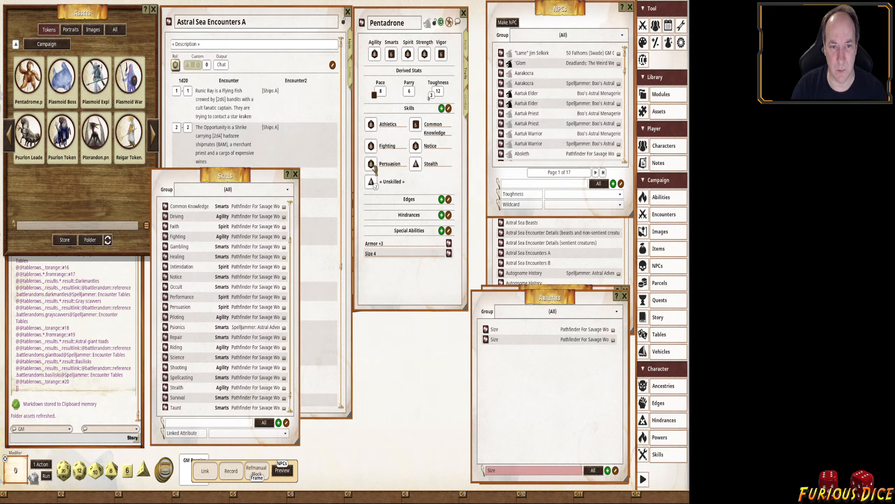
scroll(374, 169, down, 1)
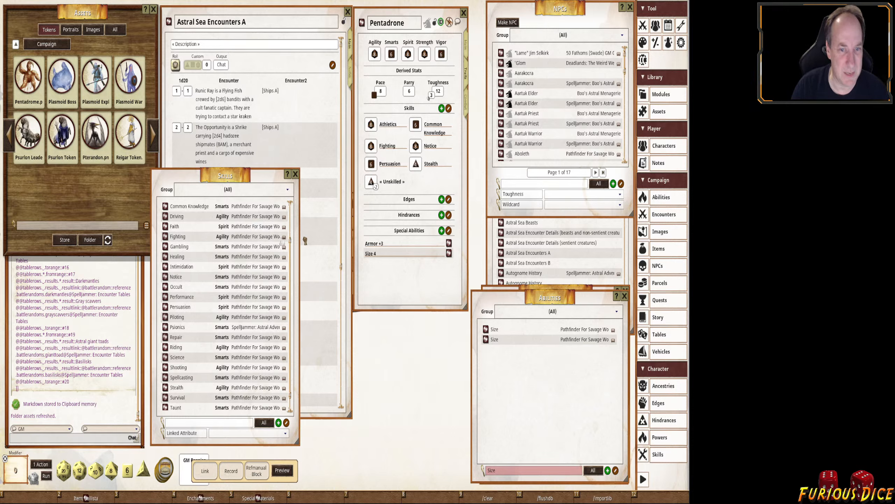
Add Intimidation from the skills list to the Pentadrone and set its Intimidation and Stealth dice to d6.
drag(409, 165, 409, 164)
key(ctrl)
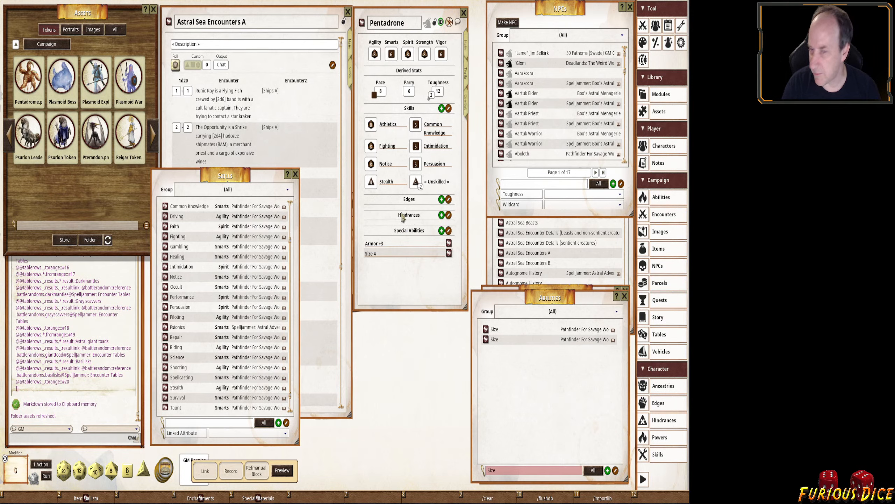
scroll(373, 185, up, 1)
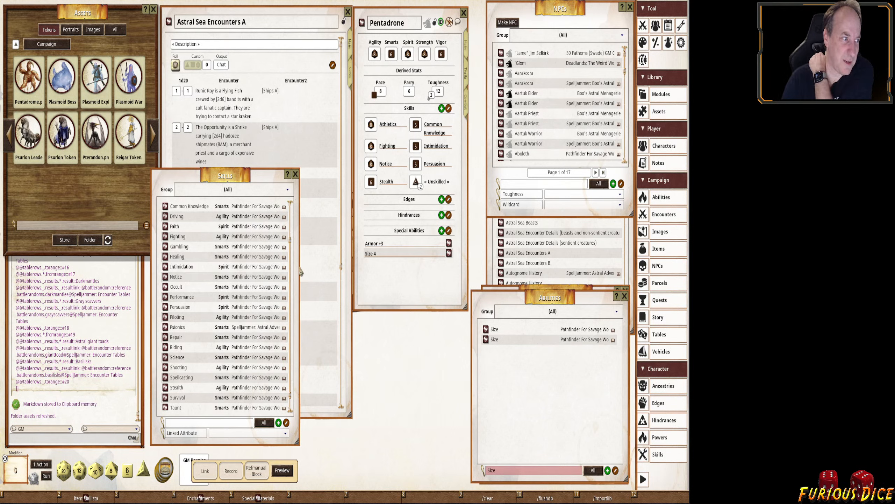
scroll(274, 292, down, 1)
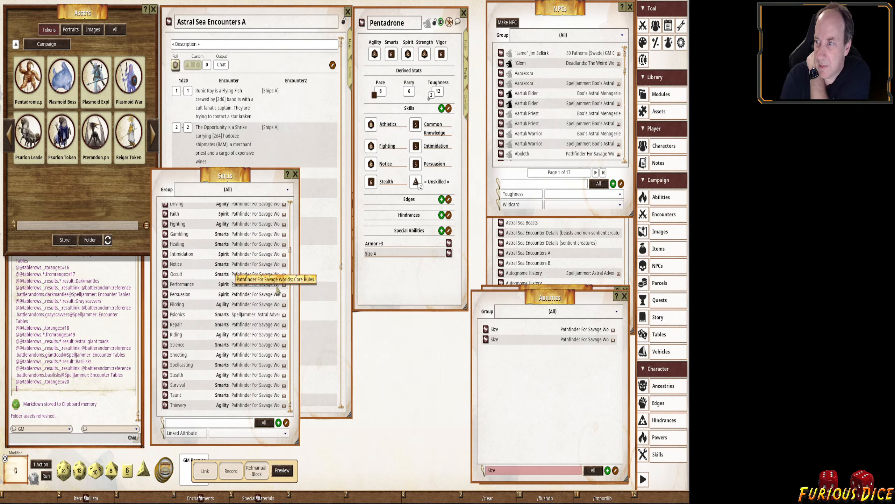
Add an "Axiomatic Mind" special ability reading "The pentadrone can't be compelled to act in a manner contrary to its nature or its instructions.".
scroll(277, 291, up, 5)
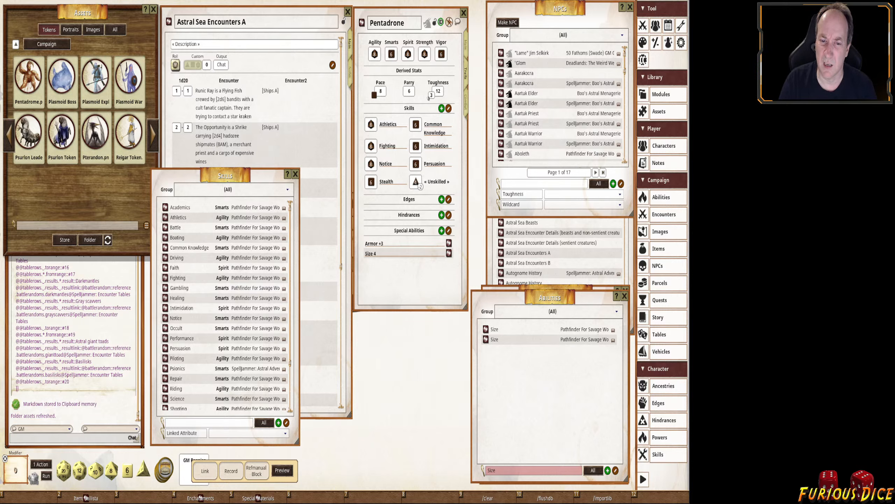
click(441, 230)
key(ctrl)
text(The pentadrone can't be compelled to act in a manner contrary to its nature or its instructions.)
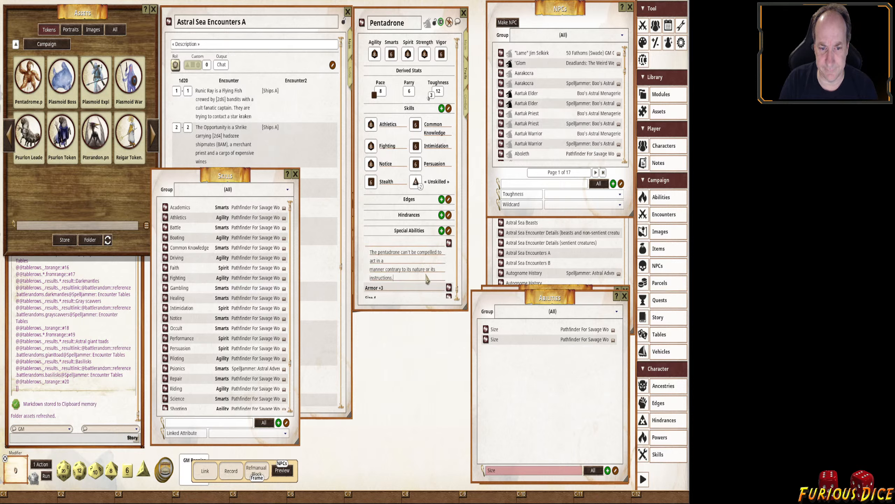
key(ctrl+a)
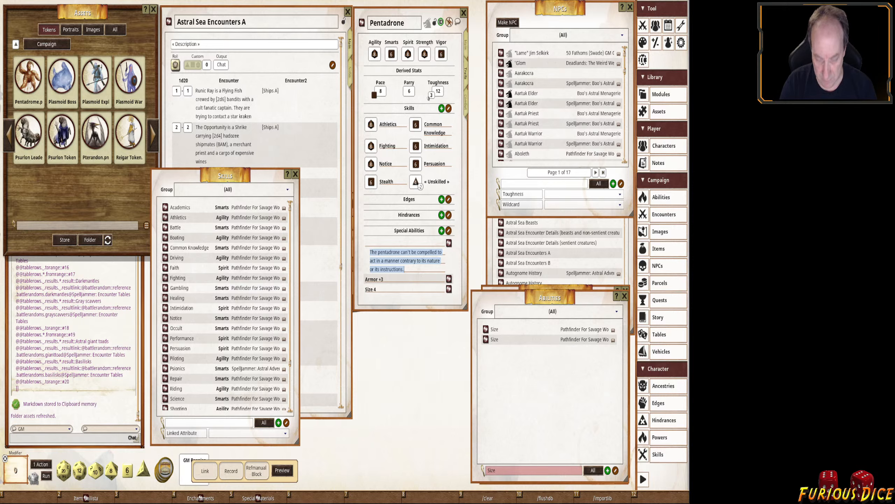
click(407, 243)
text(Axiomatic Mind)
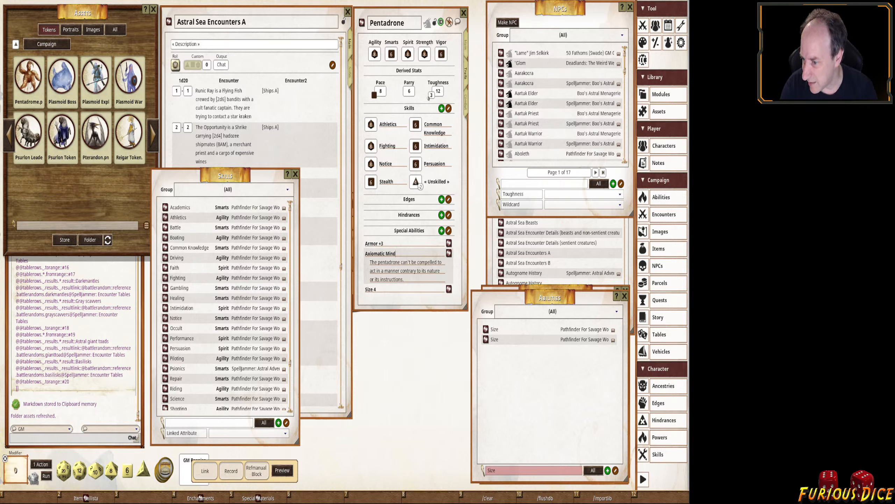
Find the Natural Weapons ability, add it to the Pentadrone's special abilities, and lengthen the Pentadrone's sheet.
double_click(552, 468)
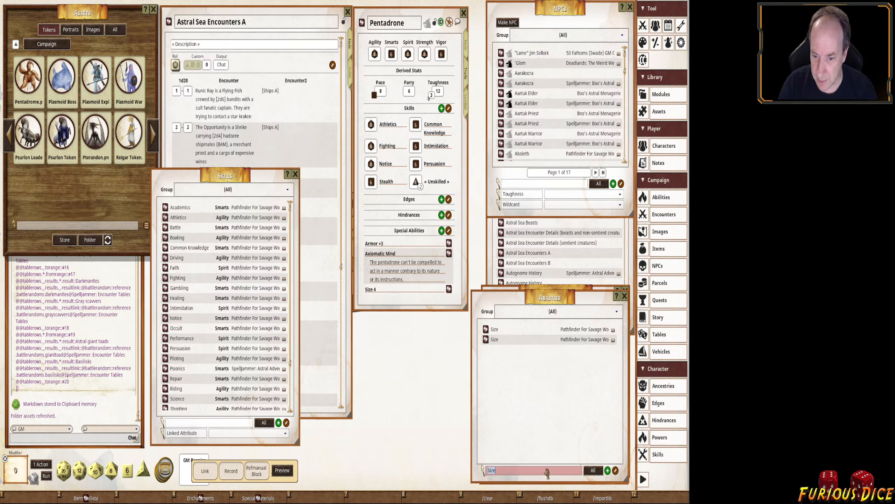
text(nat)
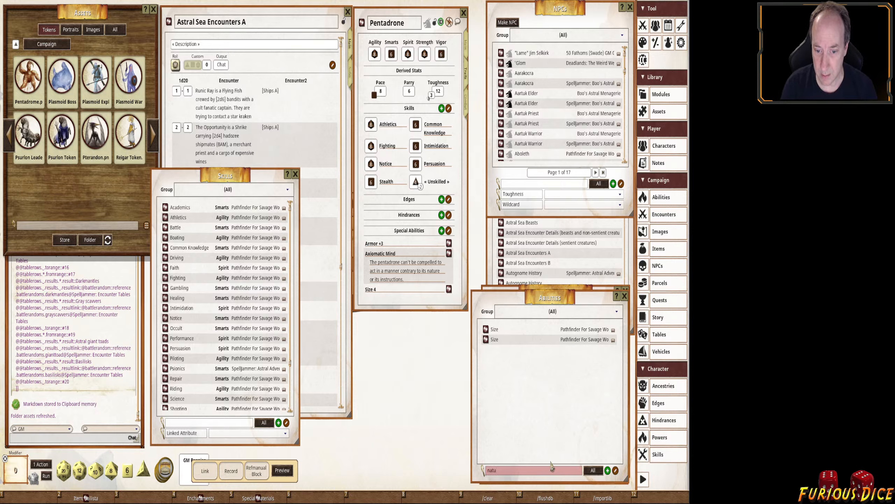
text(u)
drag(488, 331, 403, 247)
drag(417, 309, 417, 378)
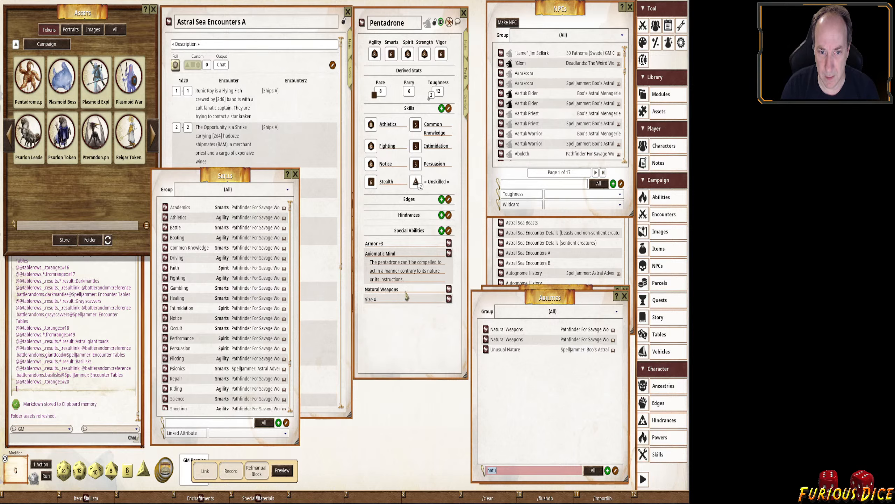
Rename the Pentadrone's Natural Weapons ability to "Arm" and give it the description "Str+d6".
click(406, 291)
key(ctrl+a)
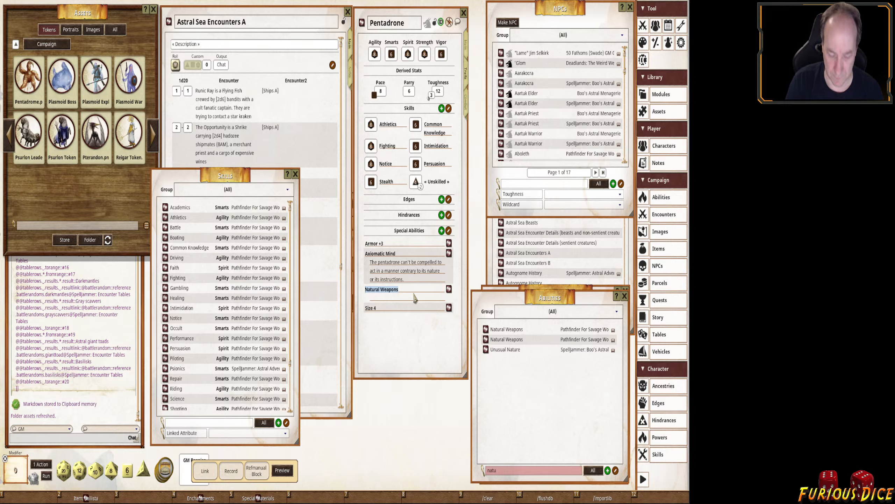
key(shift)
text(Arm)
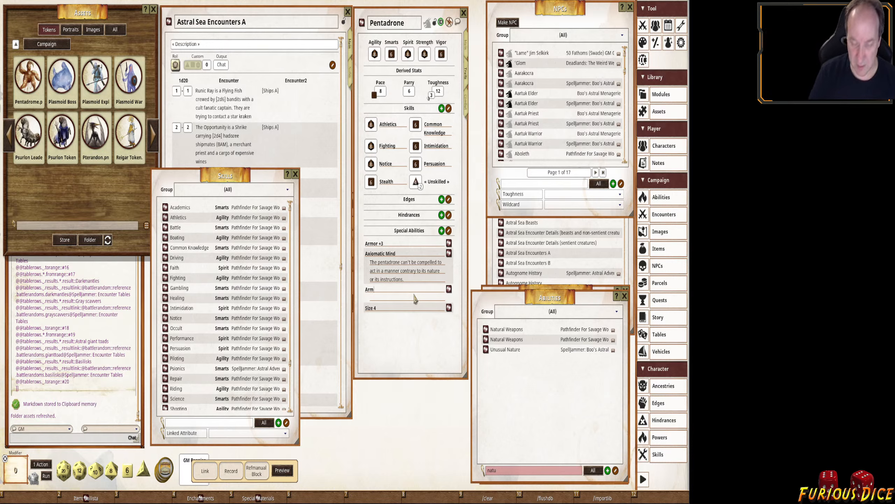
key(Tab)
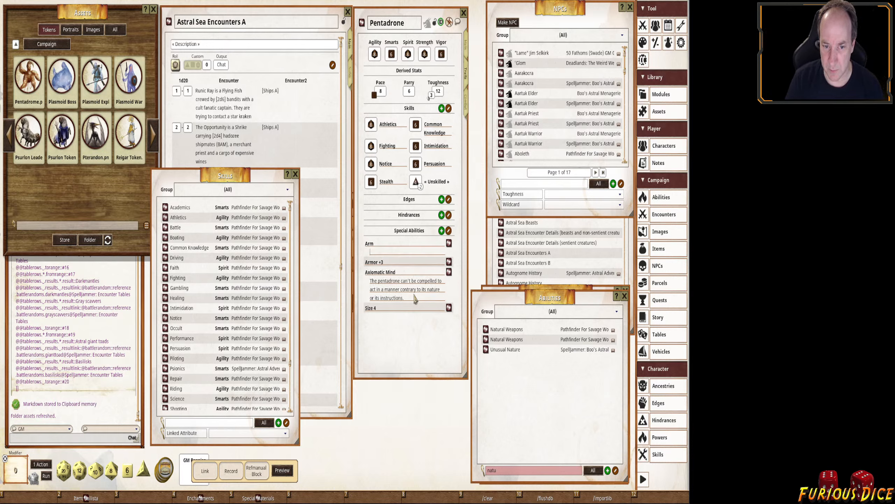
text(Str+d6)
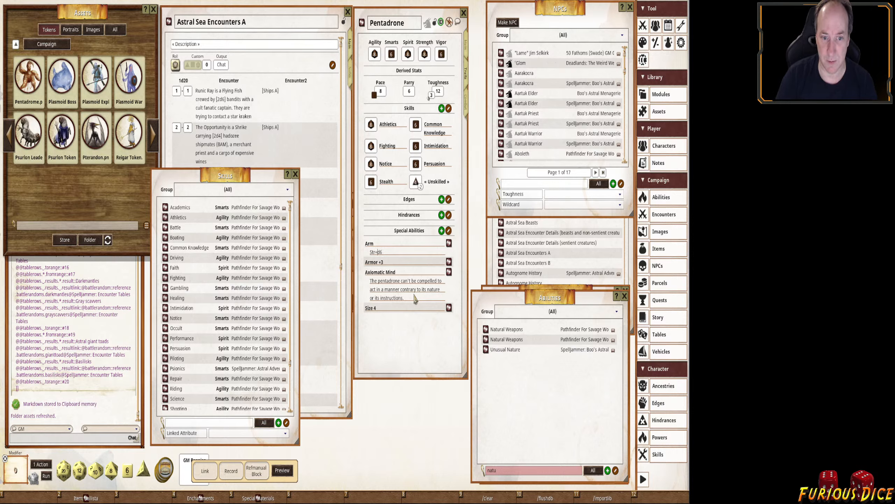
Add an attack named "Arm" to the Pentadrone, with type Melee and damage Str+d6.
click(465, 104)
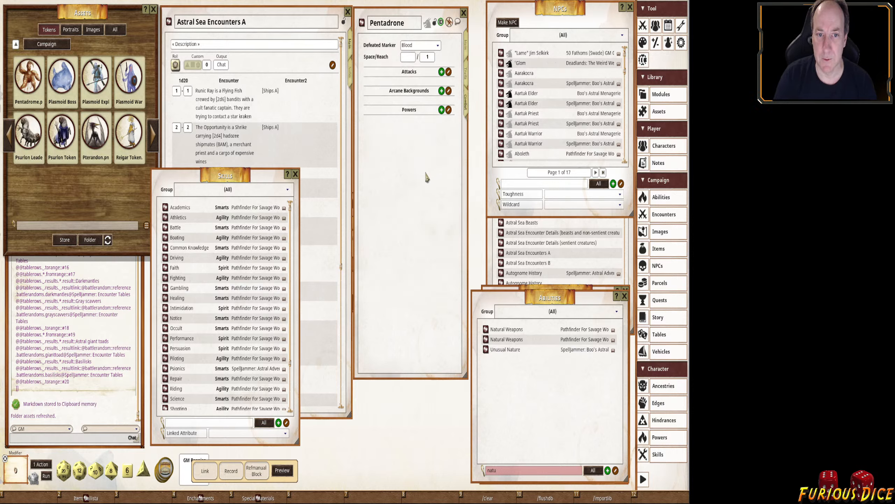
click(441, 72)
text(Arm)
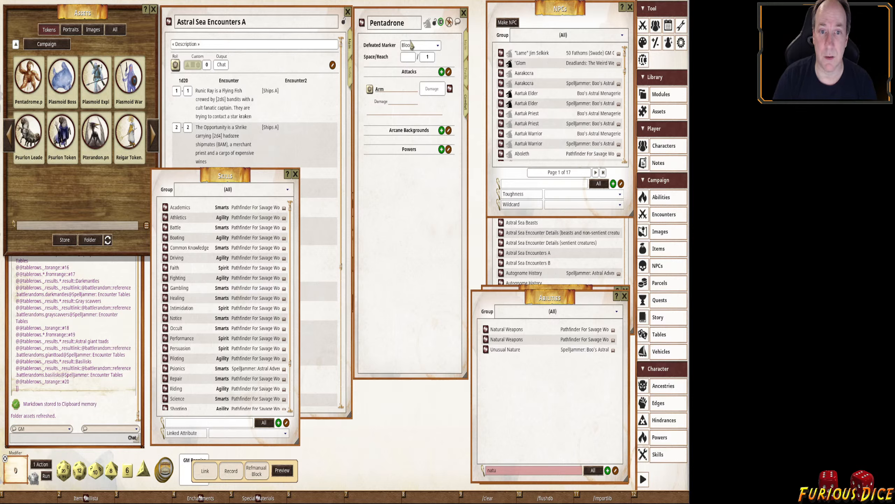
right_click(429, 87)
click(450, 89)
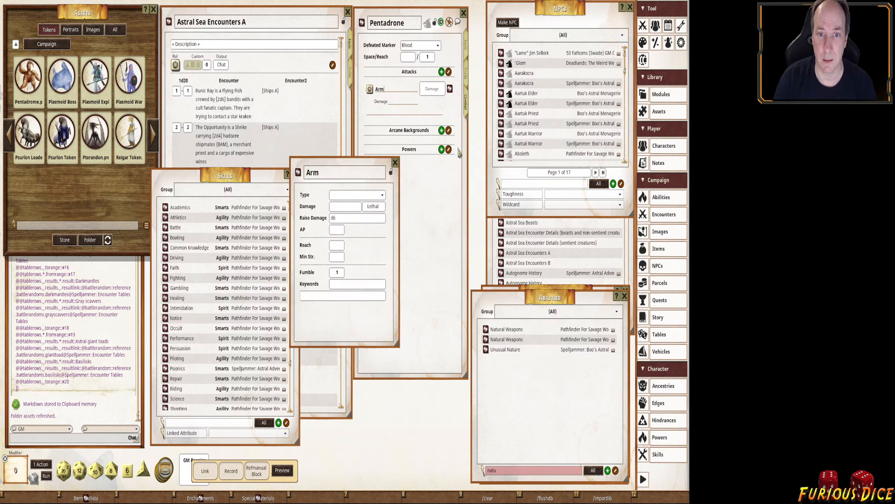
click(350, 197)
click(349, 212)
click(356, 209)
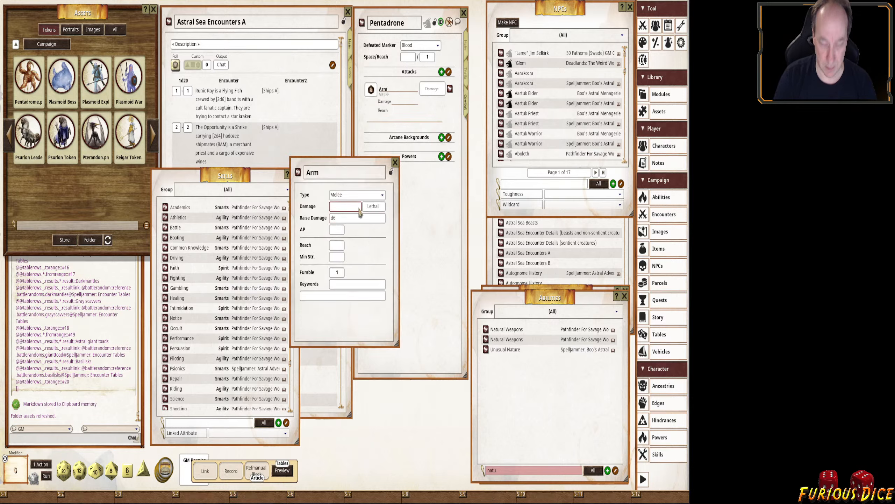
text(Str+d6)
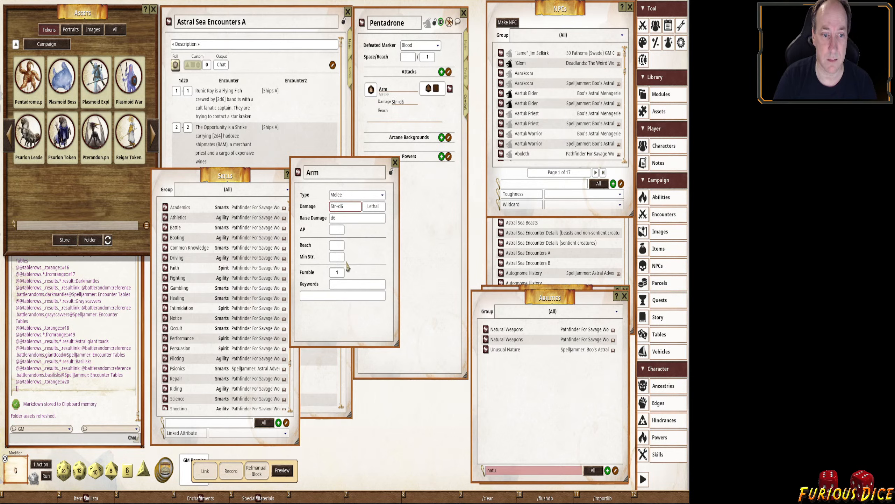
click(396, 162)
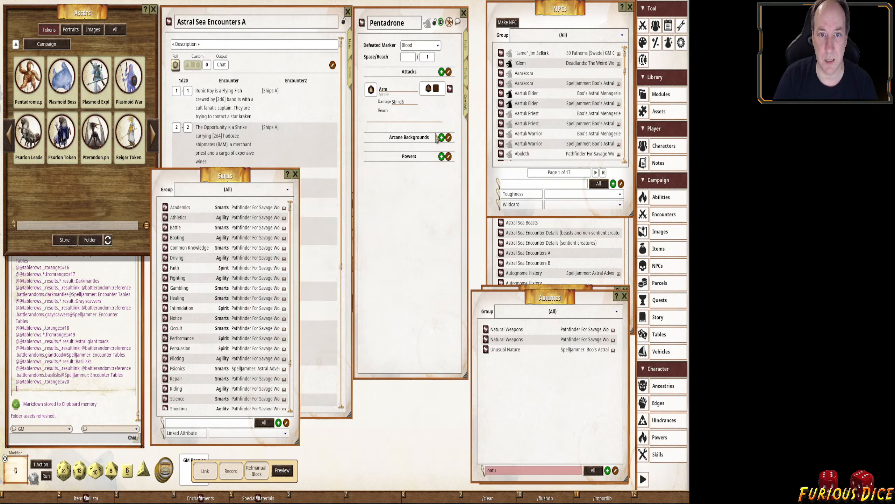
Set the Pentadrone's defeated marker to Oil and return to its main stats.
click(437, 45)
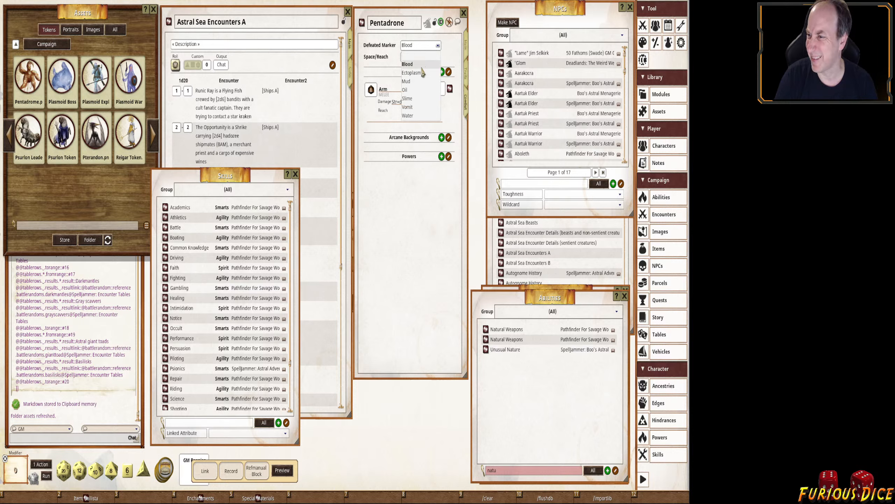
click(410, 90)
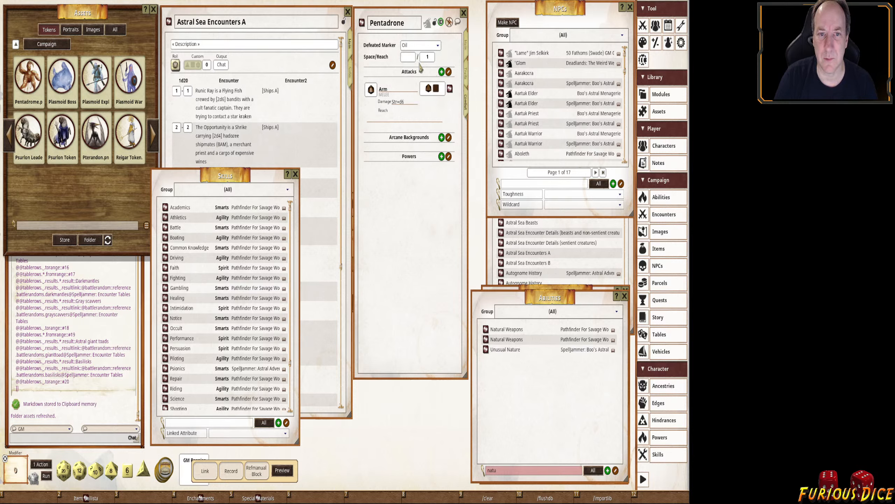
click(466, 75)
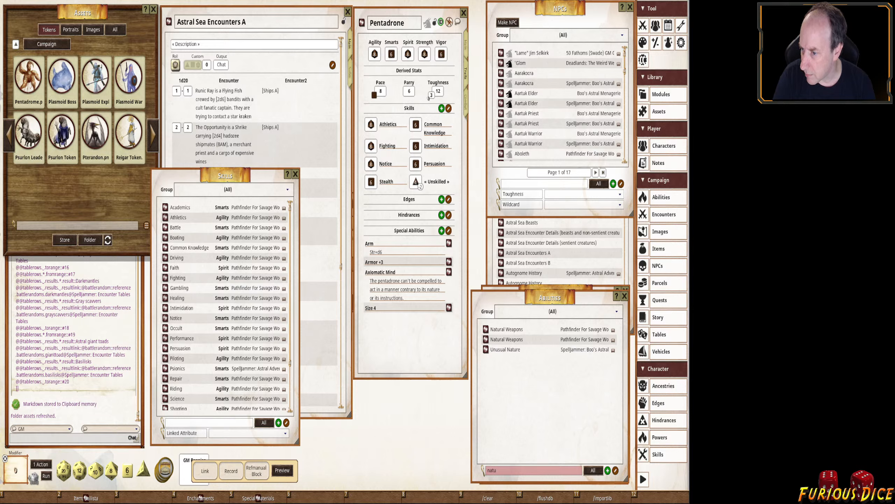
Add a "Disintegration" special ability reading "If the pentadrone dies, its body disintegrates into dust, leaving behind its weapons and anything else it was carrying.".
click(442, 230)
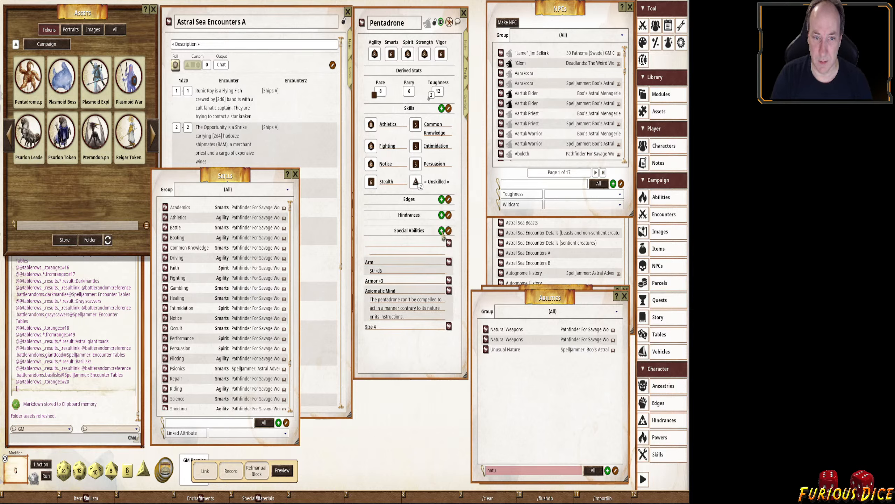
click(405, 252)
text(Ifthe pentadrone dies, its body disintegrates into dust, leaving behind its weapons and anything e lse it was carrying.)
key(ctrl+a)
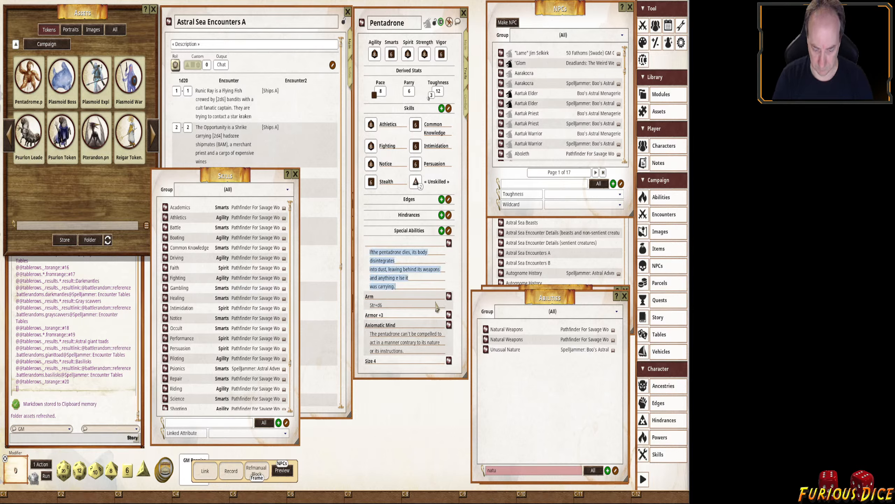
key(ctrl+l)
key(Home)
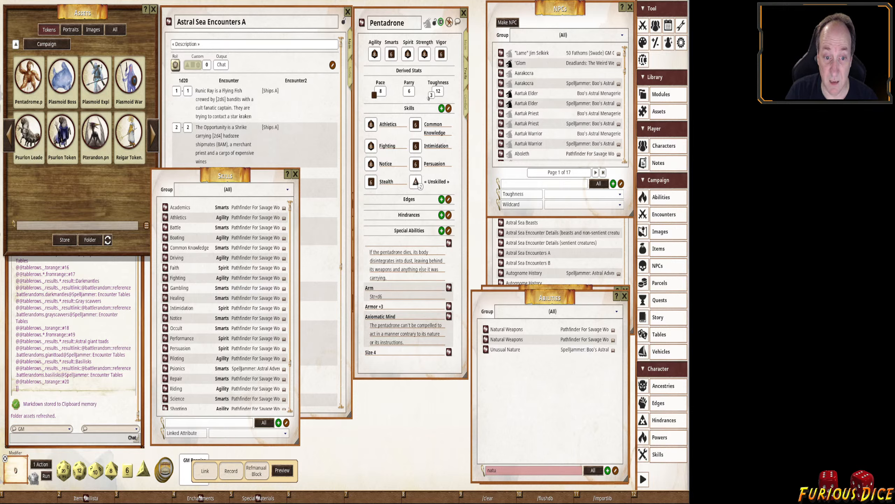
text(Disintegration.)
click(519, 363)
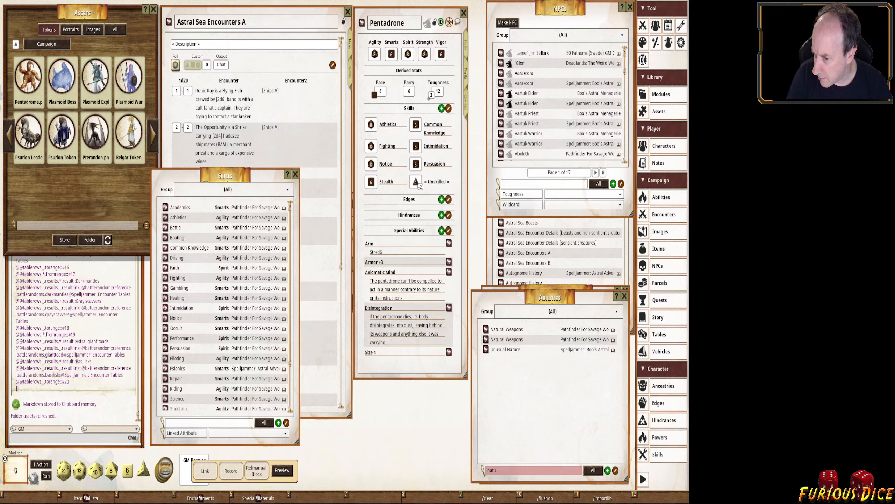
Add a special ability named "Stun Gas (Cone)" to the Pentadrone with the description "Vigor check (-2 is raise) or be Stunned.".
click(441, 230)
text(Stun Gas)
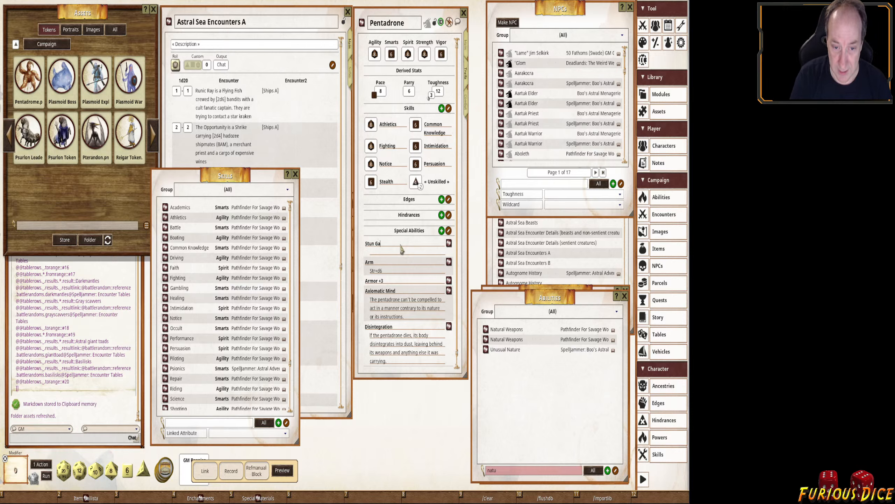
click(449, 231)
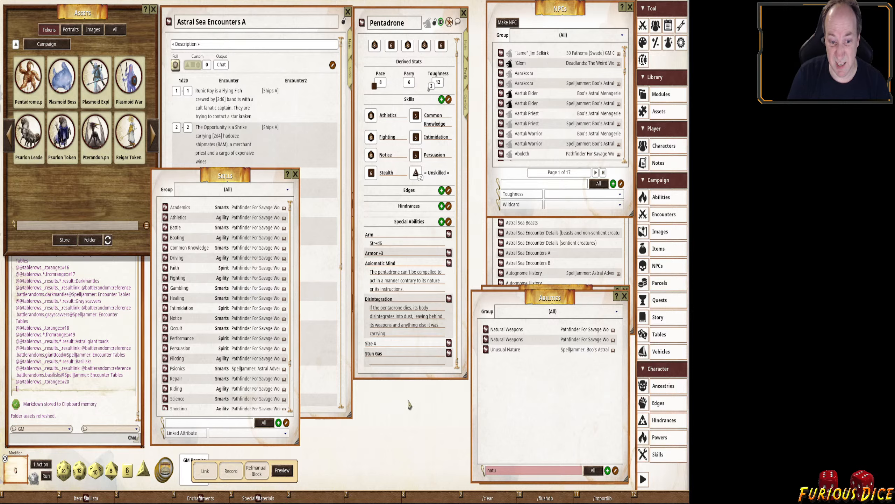
text(Vigor)
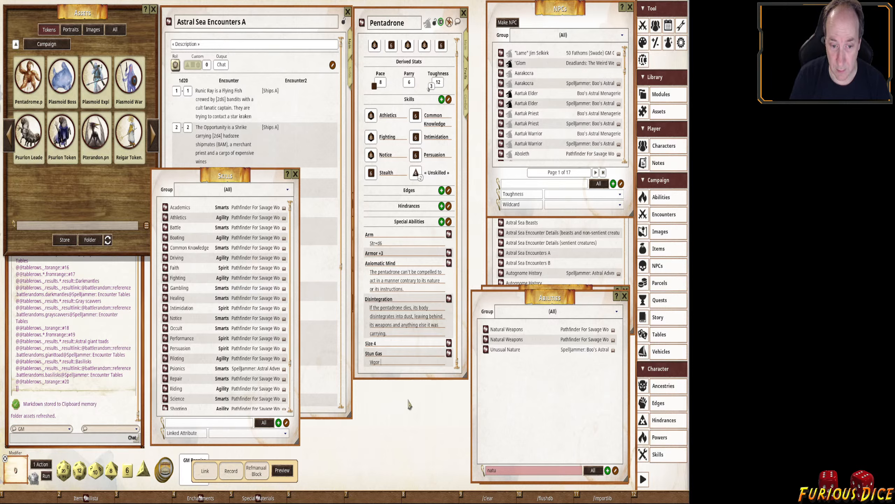
click(414, 353)
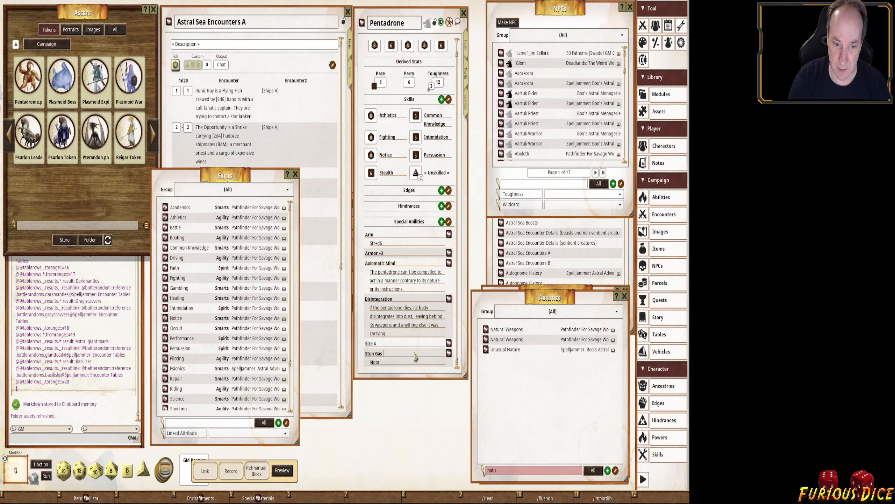
text((Cone))
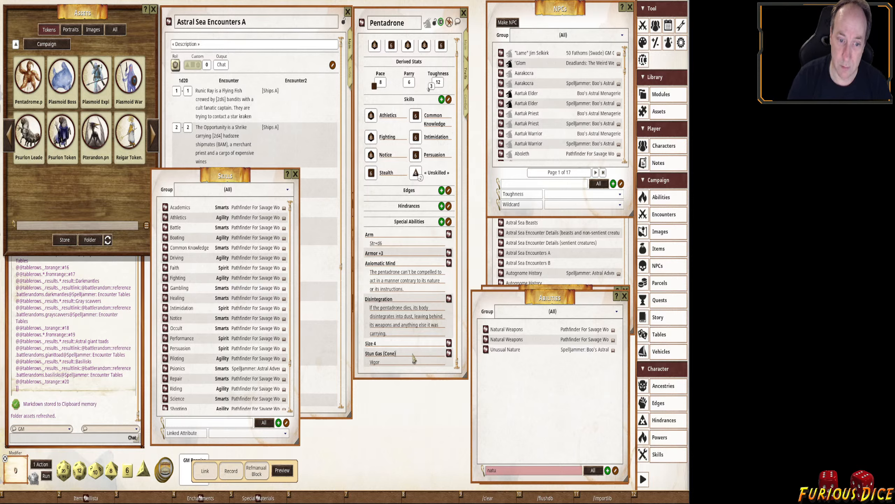
click(419, 364)
text(check)
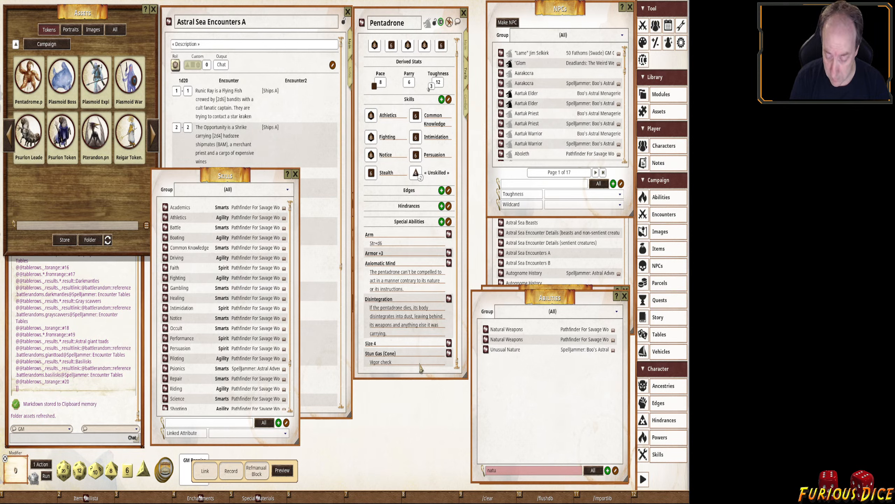
text((-2)
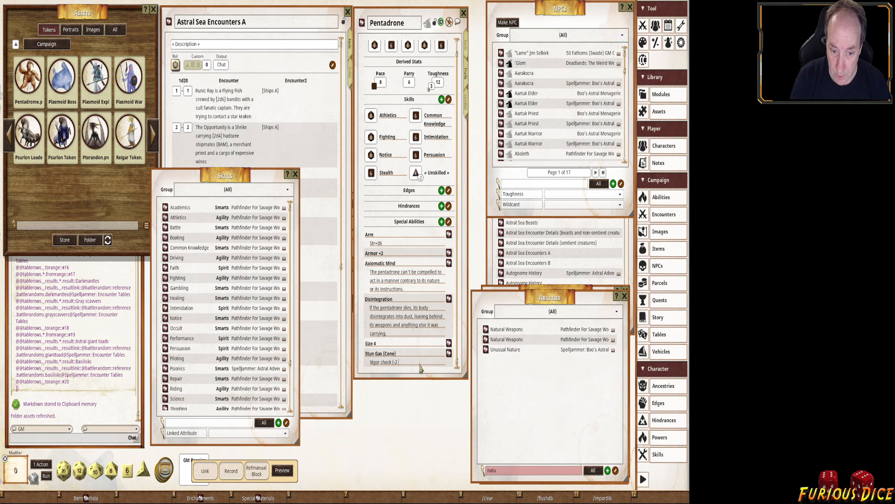
text( is rais)
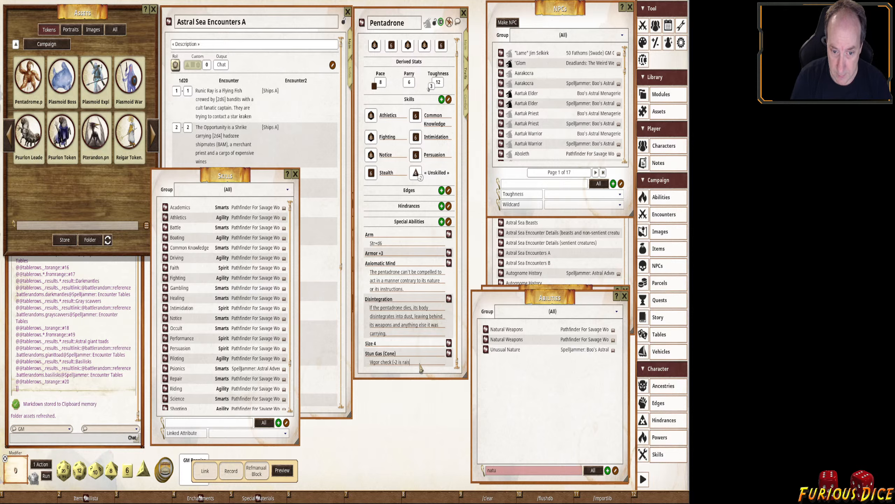
text(e) )
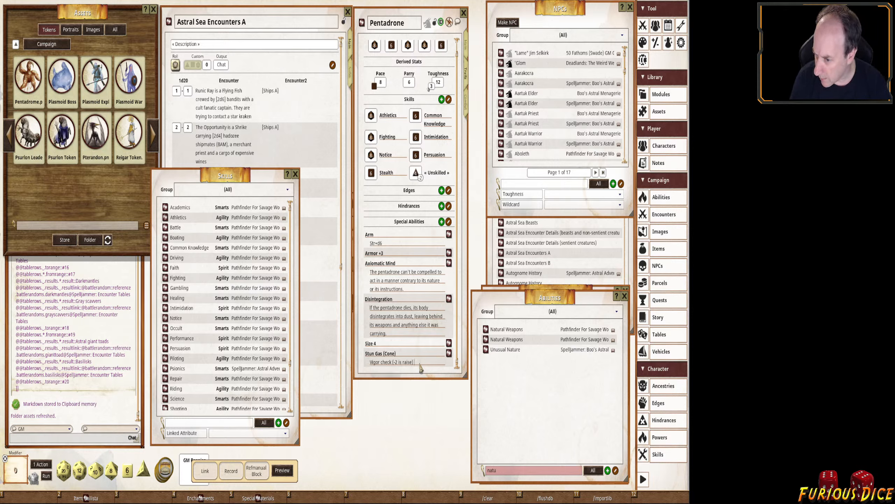
text(or be Stunned.)
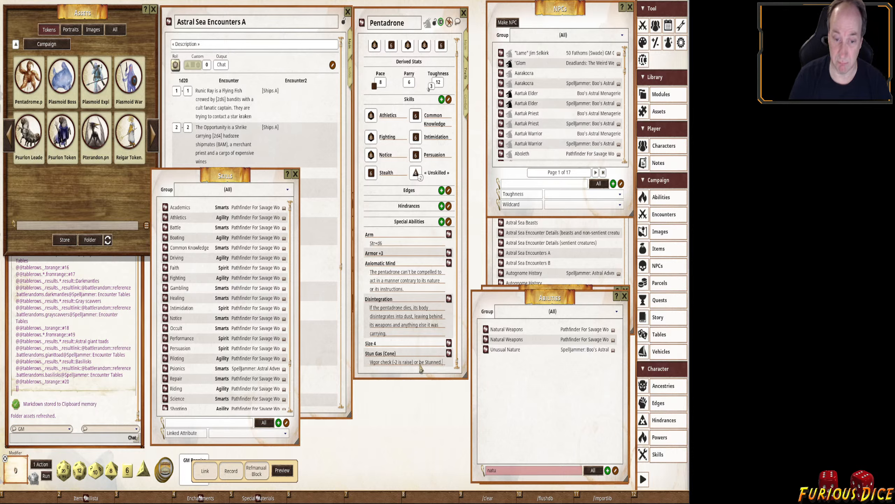
Add a second attack named "Stun Gas" to the Pentadrone and set its type to Thrown.
click(467, 99)
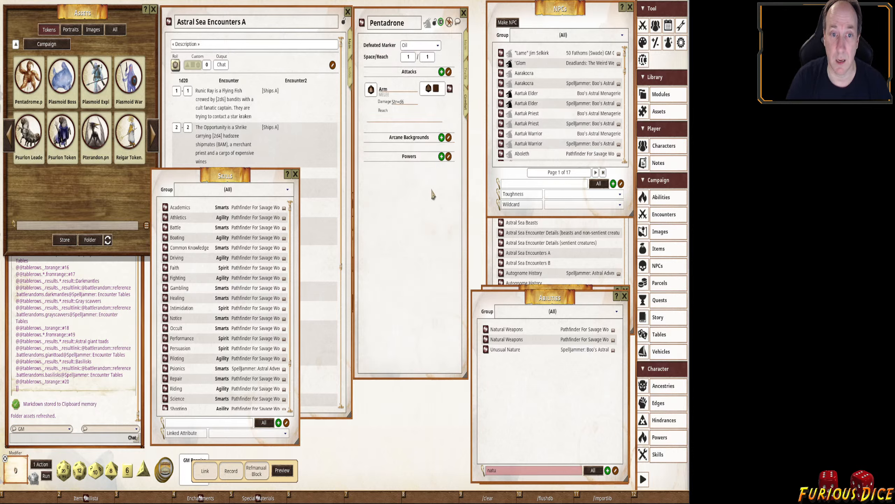
click(441, 72)
text(Stun)
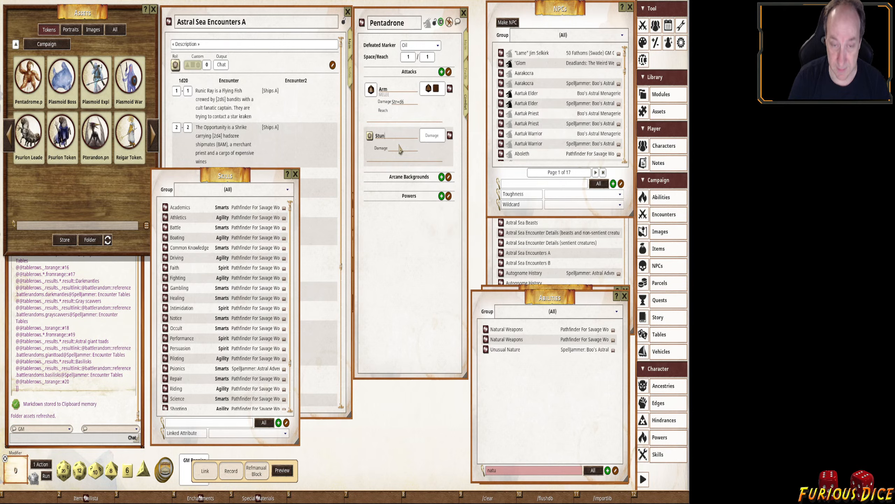
text( Gas)
right_click(425, 136)
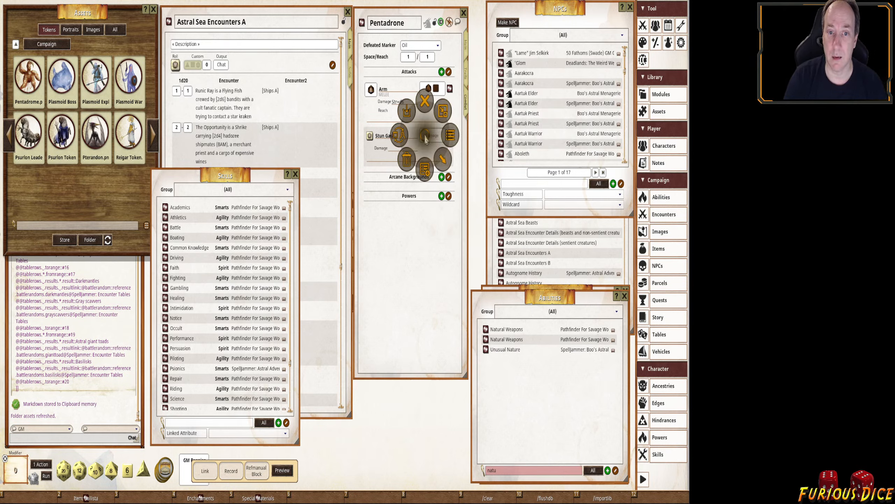
click(397, 148)
right_click(428, 133)
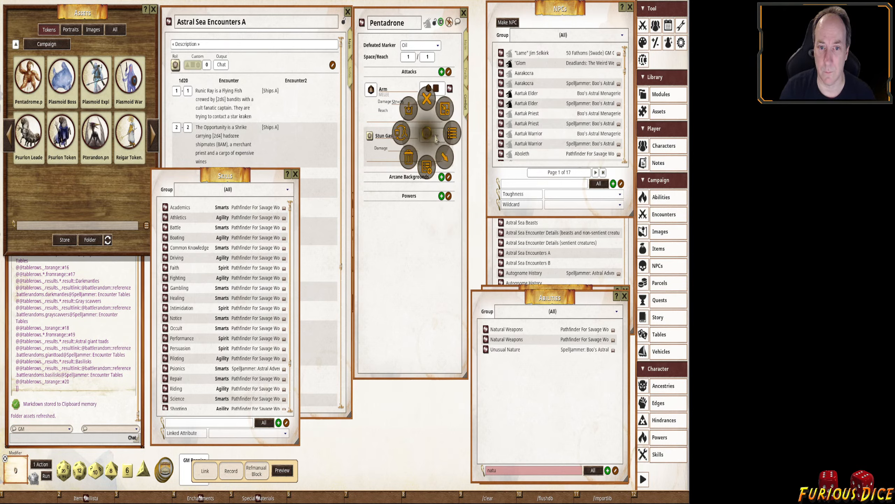
click(439, 139)
click(356, 195)
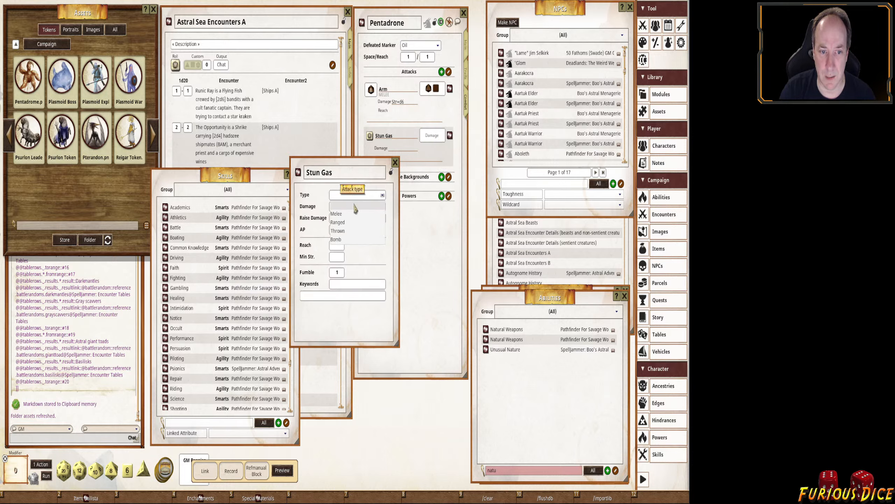
click(343, 232)
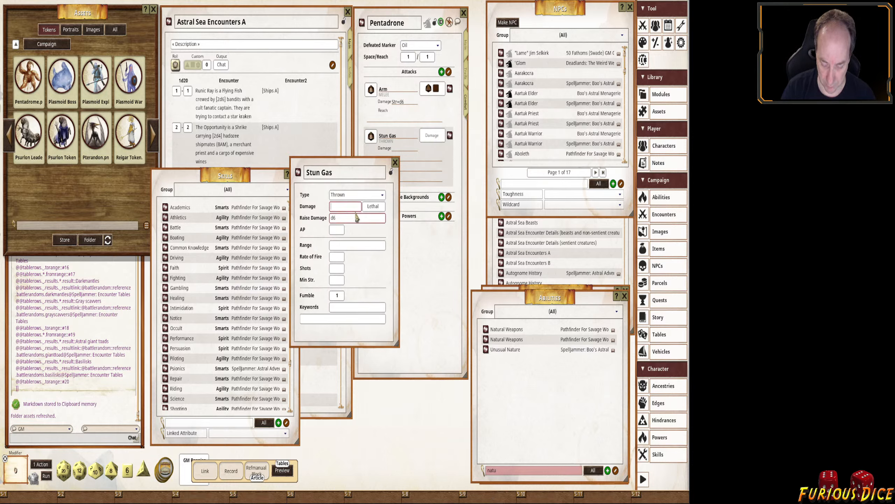
Set the Stun Gas attack's damage to "Stun" and its range to "Cone", and close its details.
text(Stun)
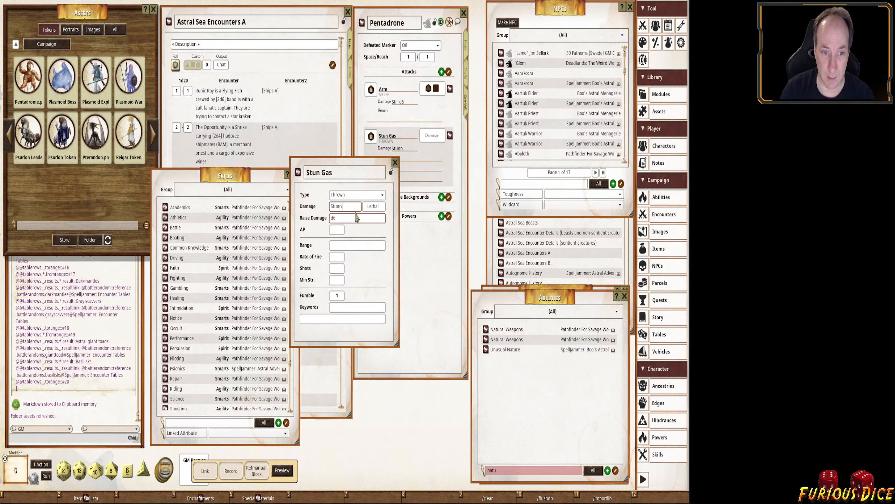
click(348, 248)
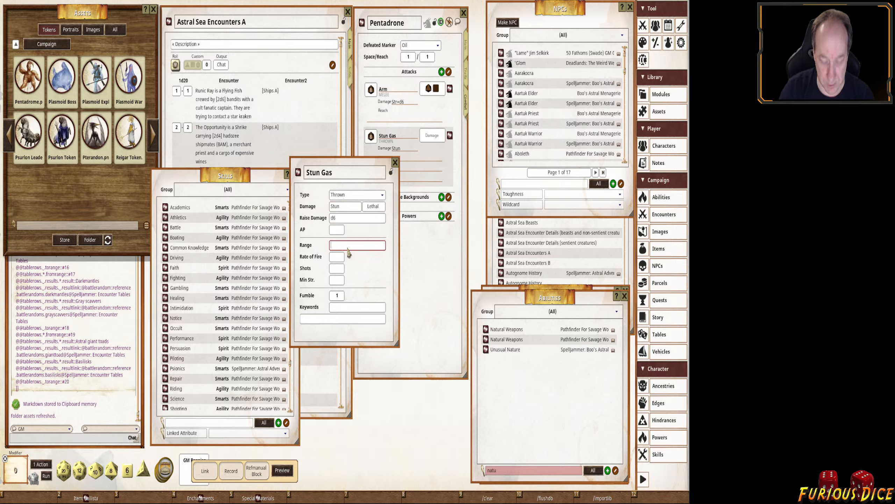
text(COne)
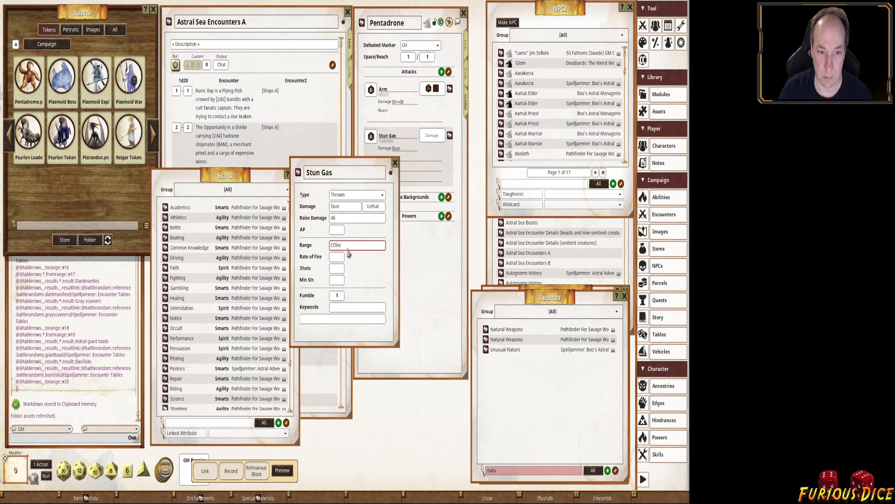
key(Left)
key(Left)
key(BackSpace)
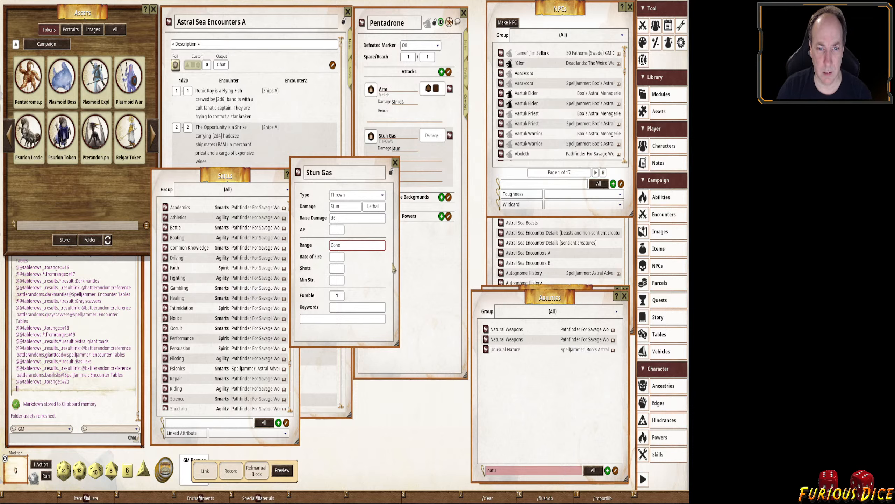
click(396, 163)
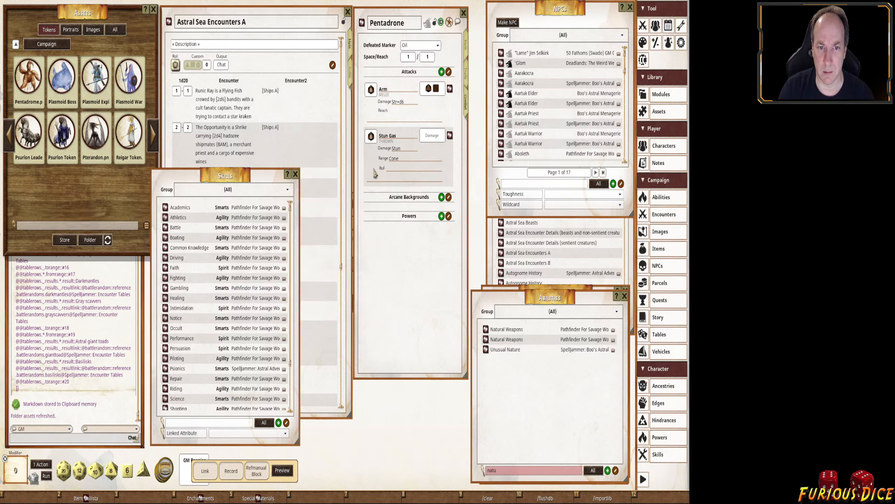
Review the Pentadrone's stats and description, and copy its full record as markdown to the clipboard.
click(466, 76)
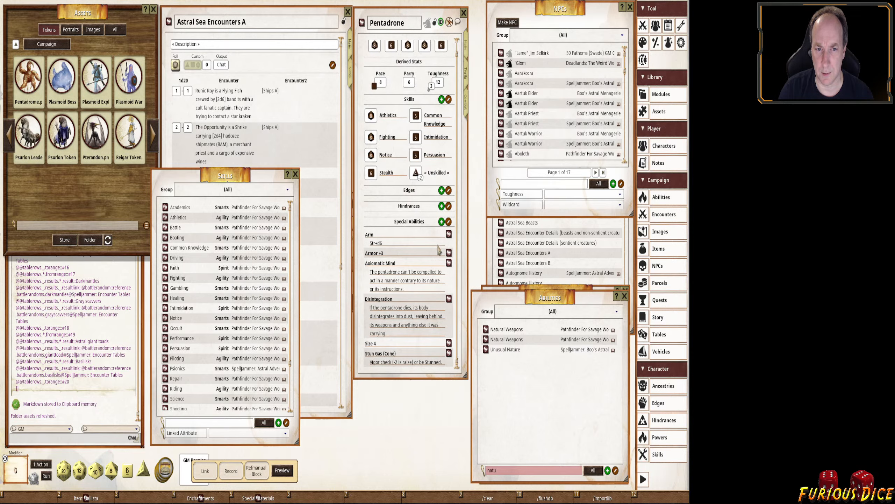
drag(405, 378, 404, 422)
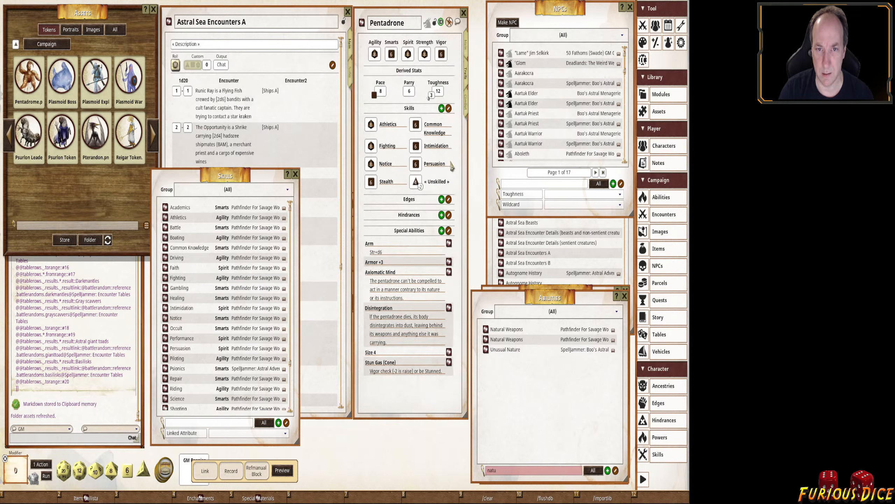
click(468, 54)
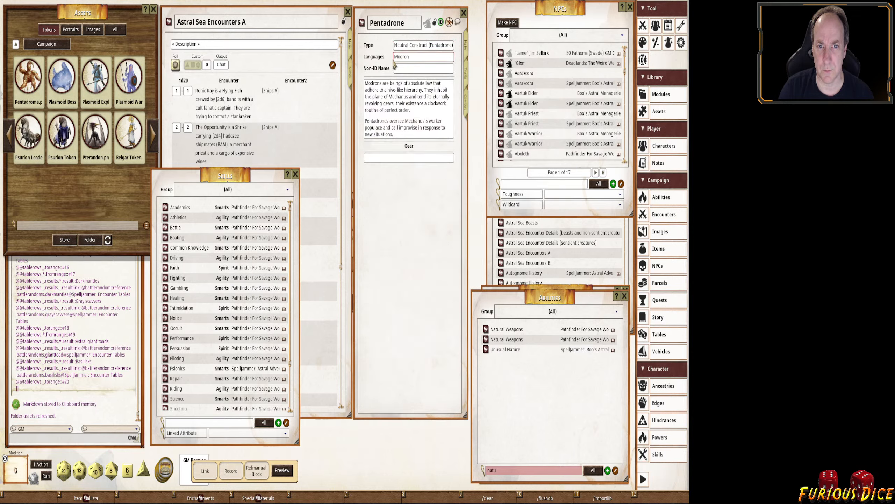
drag(362, 22, 231, 471)
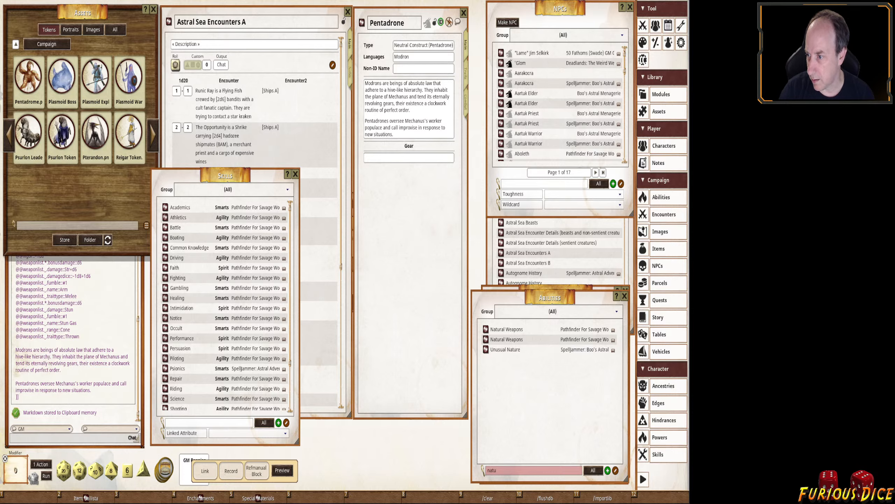
Switch to the text editor and go to the end of the Spelljammer Encounter Tables file.
key(alt+Tab)
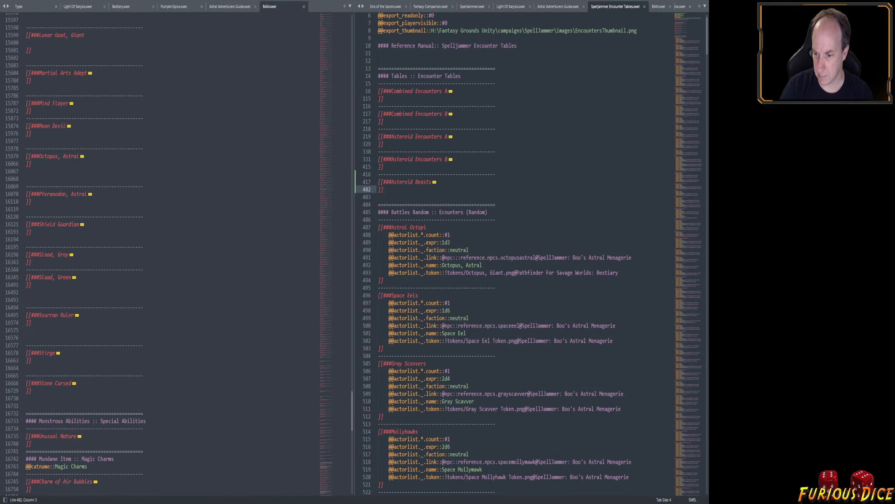
scroll(437, 389, down, 20)
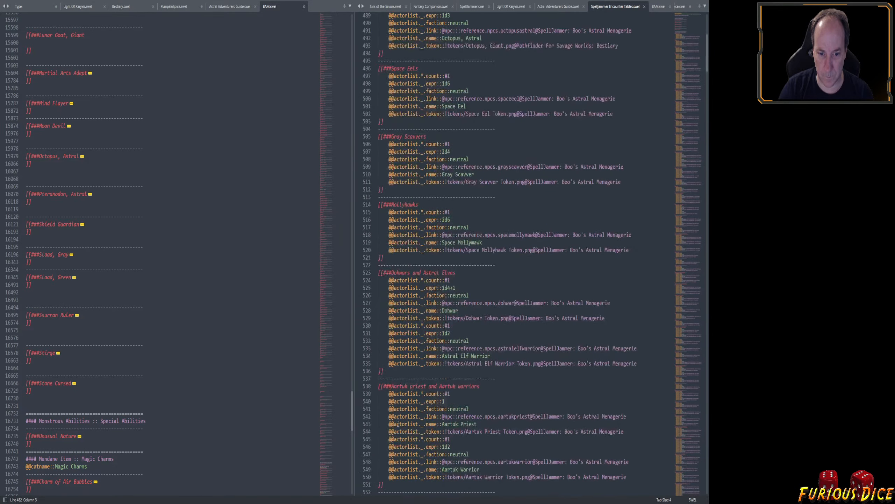
click(437, 390)
key(ctrl+End)
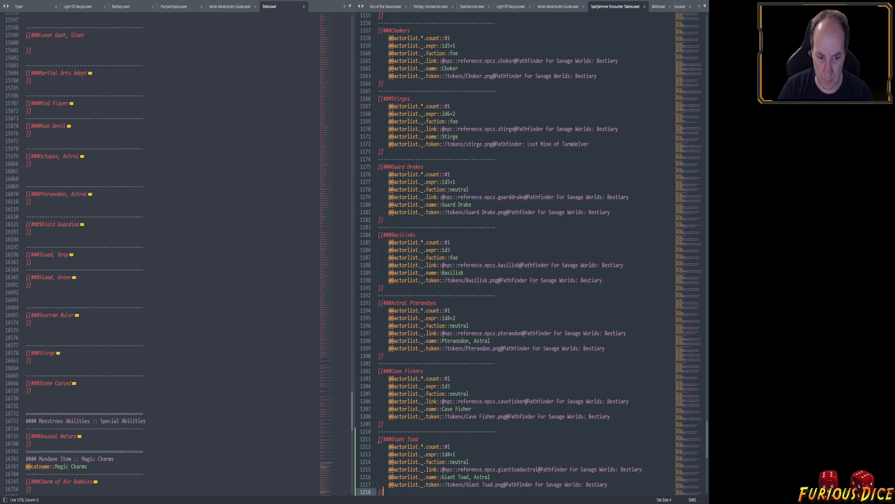
Paste the Pentadrone record into the creature source file between the "Octopus, Astral" and "Pteranodon, Astral" entries.
click(163, 362)
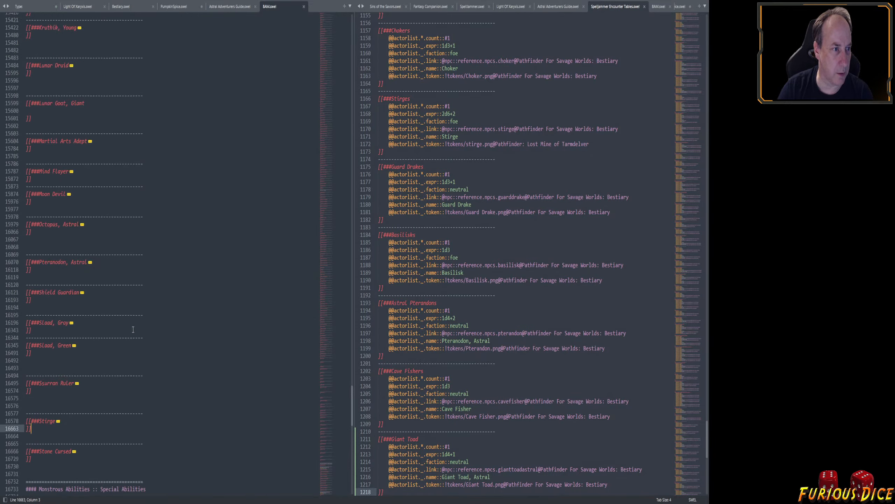
scroll(141, 345, up, 8)
scroll(130, 332, up, 1)
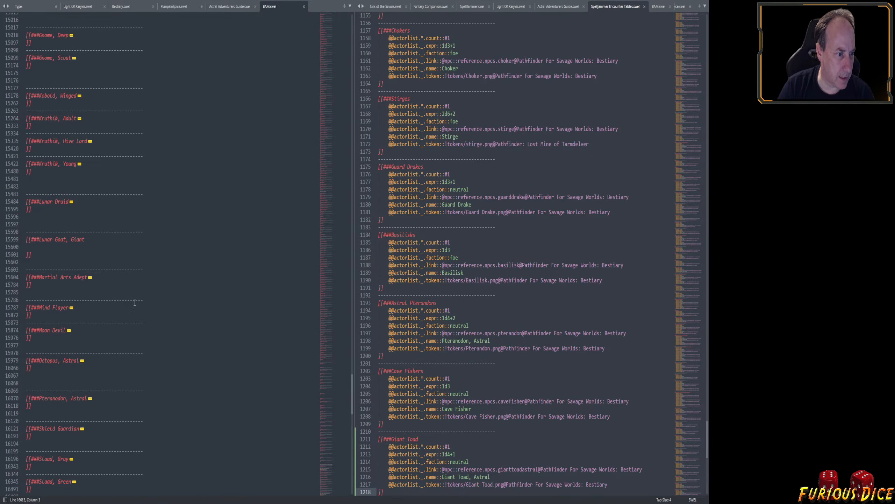
scroll(126, 286, down, 1)
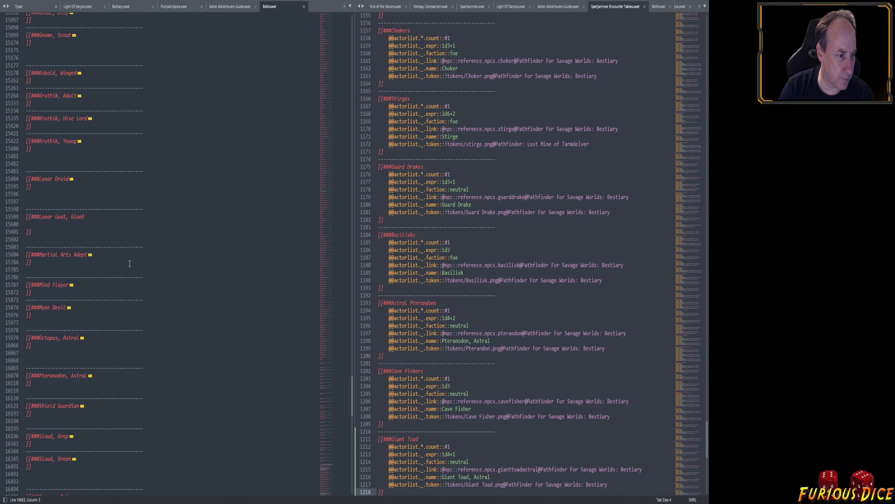
scroll(130, 263, down, 2)
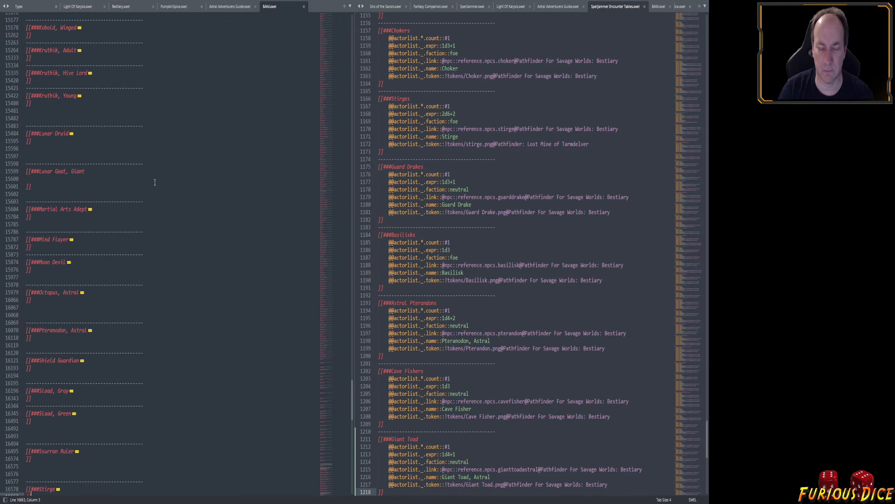
scroll(134, 247, down, 4)
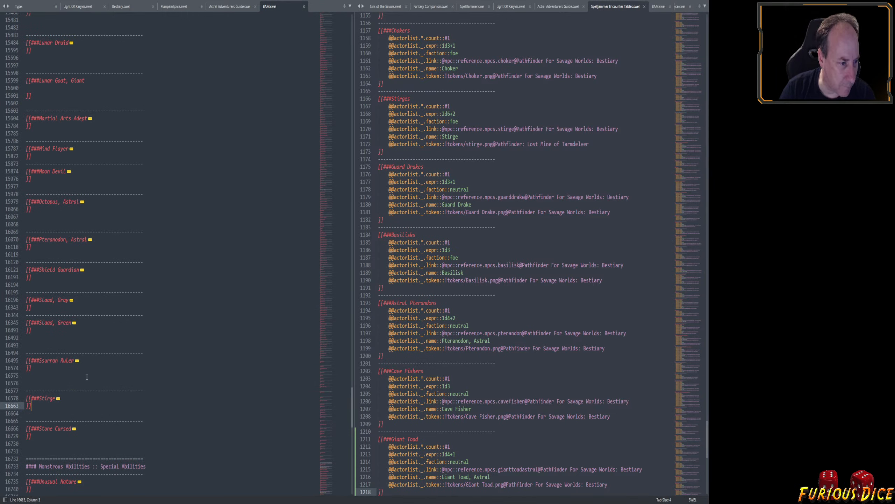
click(36, 231)
key(Up)
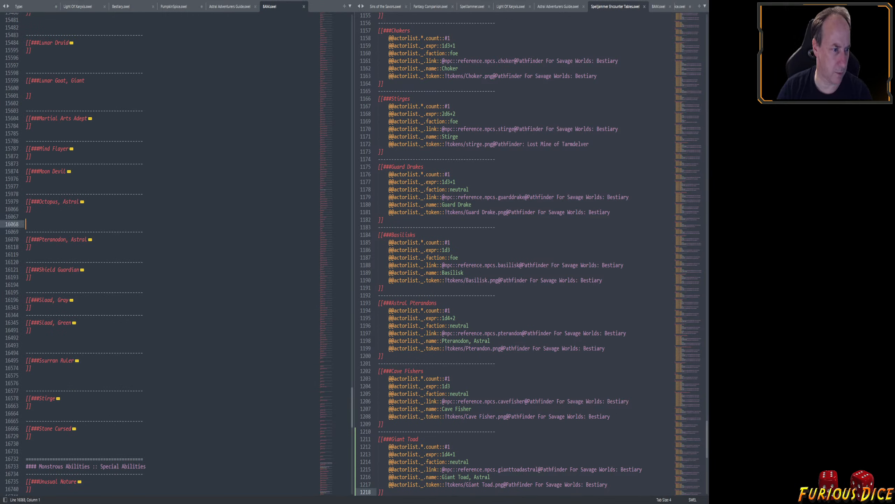
key(Return)
key(Up)
key(ctrl+v)
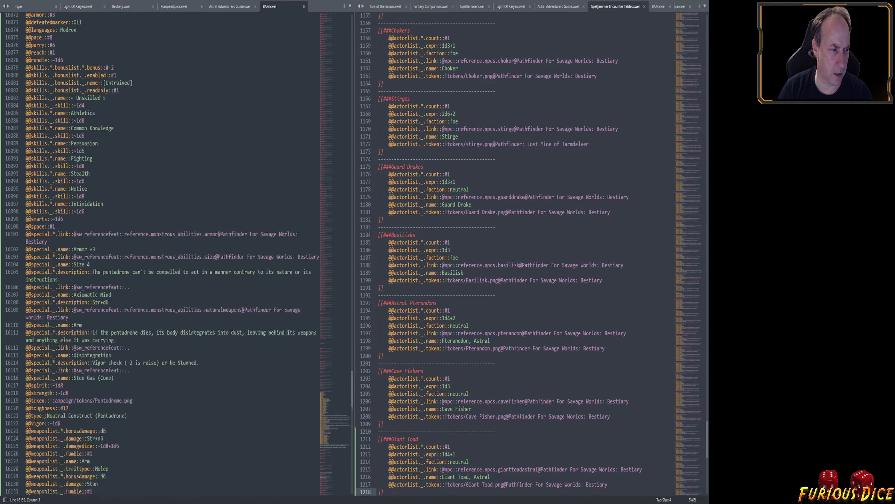
Indent all body lines of the pasted Pentadrone entry, fold the entry and save the file.
click(282, 489)
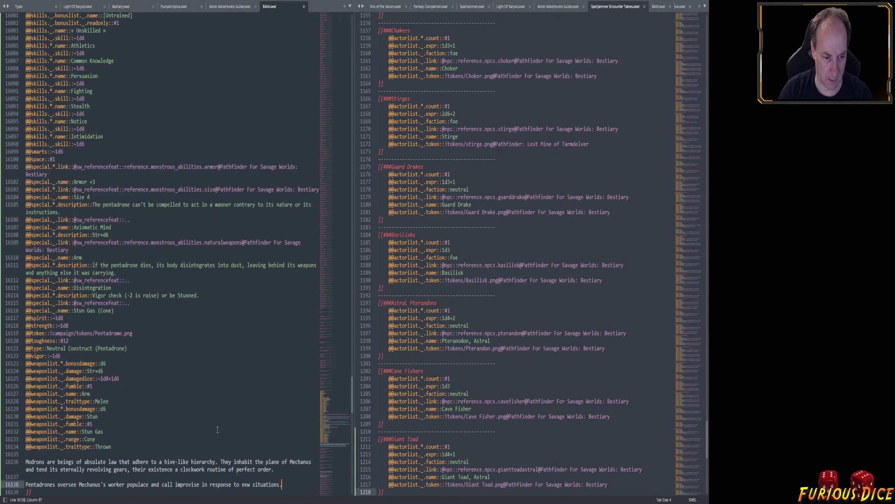
scroll(282, 489, up, 10)
shift+click(26, 169)
key(Tab)
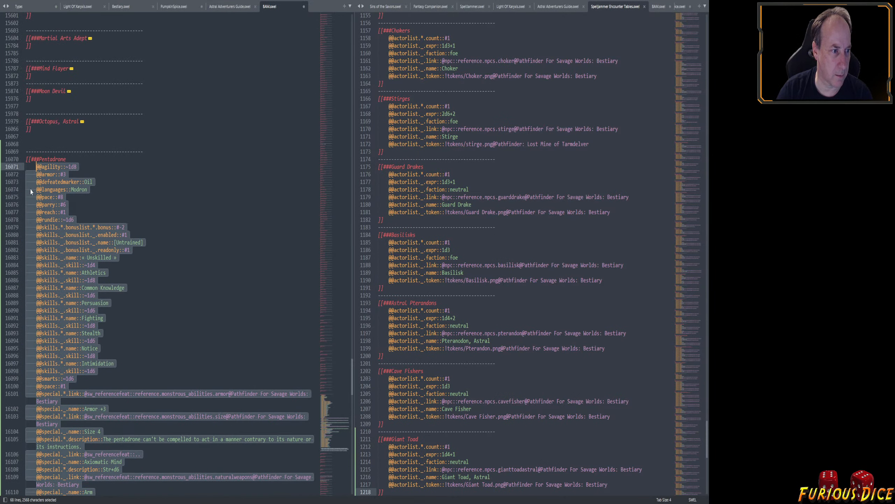
click(21, 160)
key(ctrl+s)
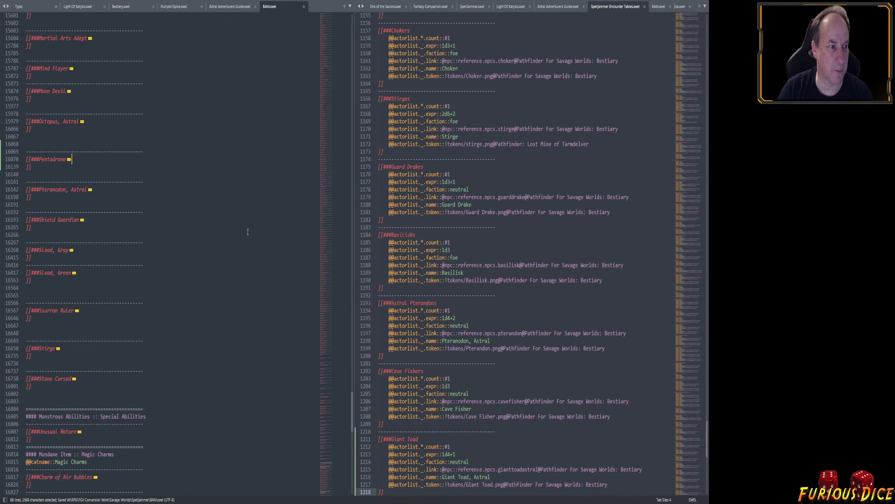
scroll(562, 329, down, 1)
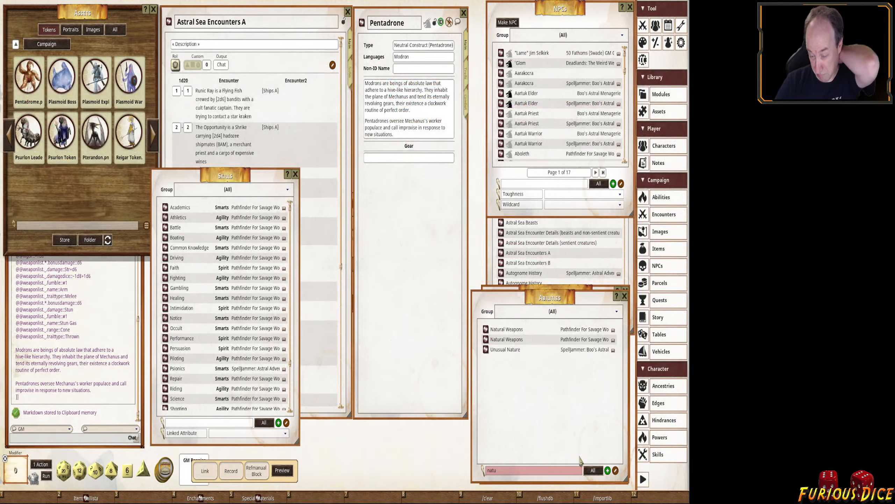
Back in Fantasy Grounds, close the Abilities and Skills lists and show all uncategorized random encounters without a search filter.
click(625, 296)
click(296, 174)
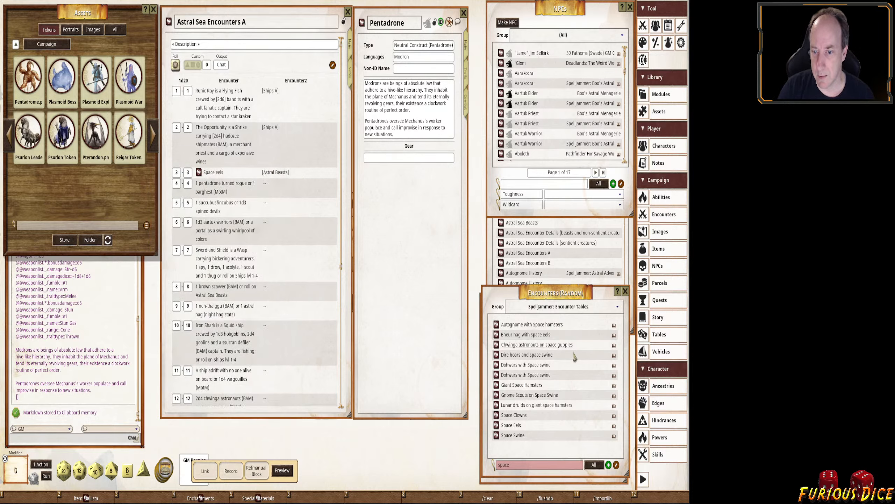
click(546, 312)
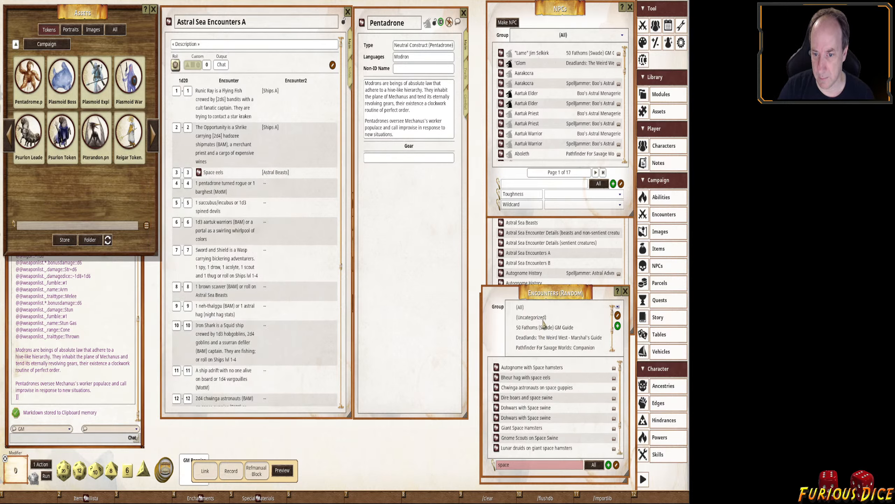
click(545, 322)
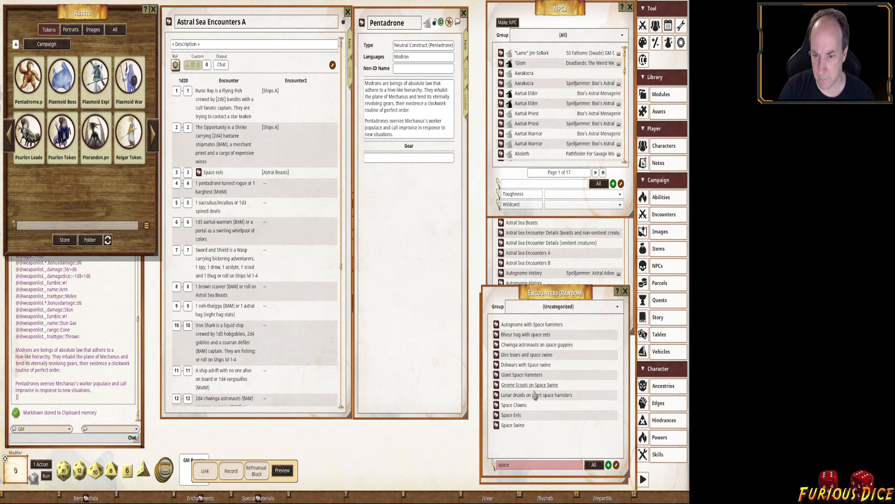
double_click(539, 465)
key(BackSpace)
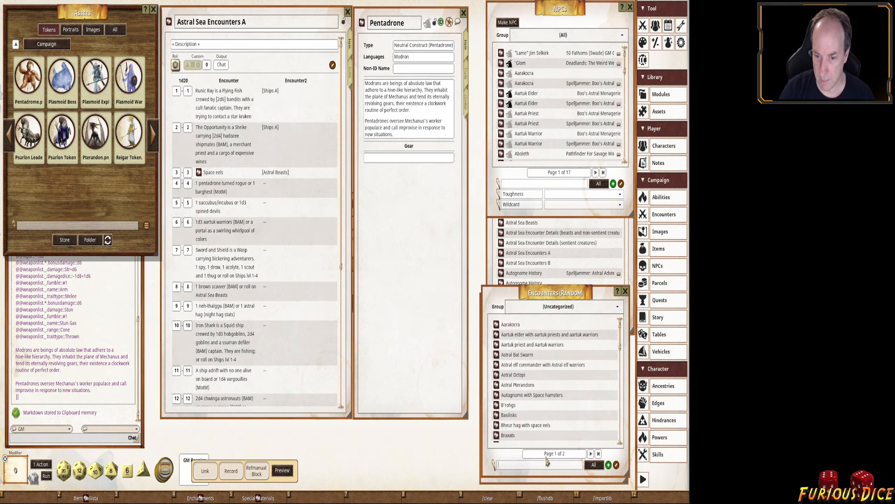
Create a new random encounter and place its window over the Pentadrone sheet, clear of the Astral Sea Encounters A table.
right_click(537, 344)
click(535, 382)
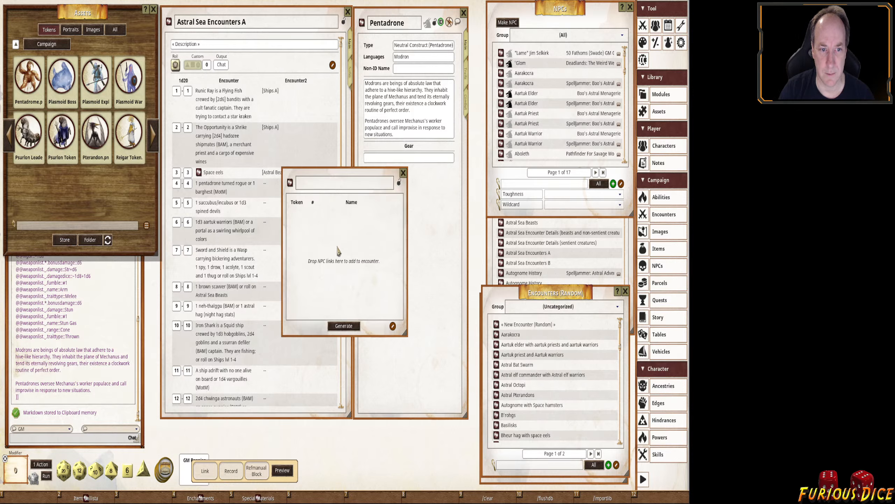
drag(337, 247, 415, 269)
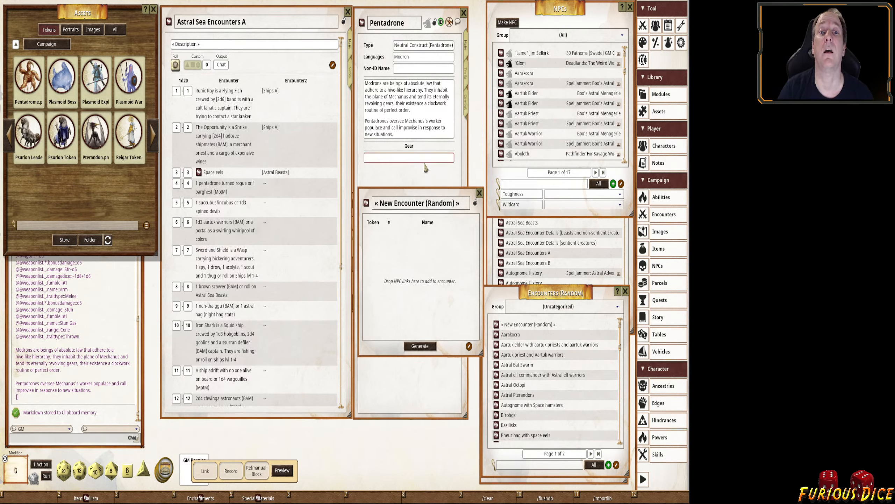
Name the new random encounter "Pentadrone" and close its window.
click(414, 206)
text(P)
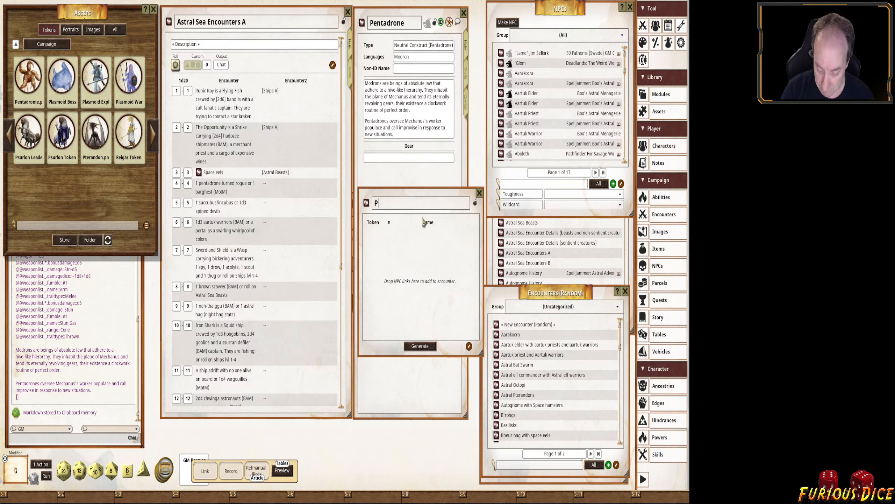
text(entadrone)
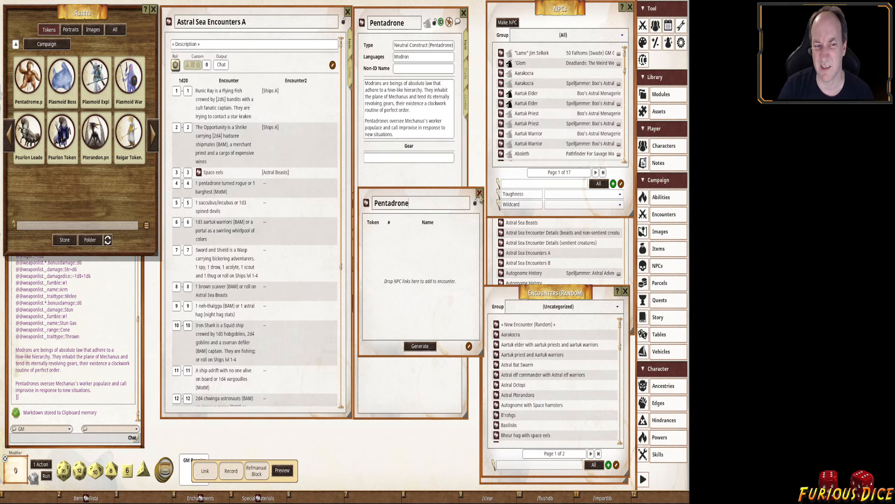
click(479, 193)
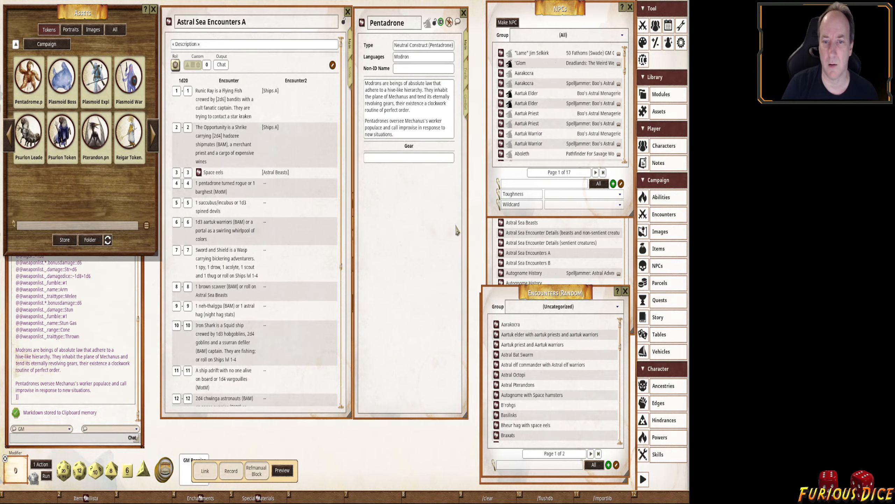
Filter the random encounters by "pen", reopen the Pentadrone encounter below the encounter table's neighbouring sheet, and close the Pentadrone NPC sheet.
scroll(532, 406, down, 3)
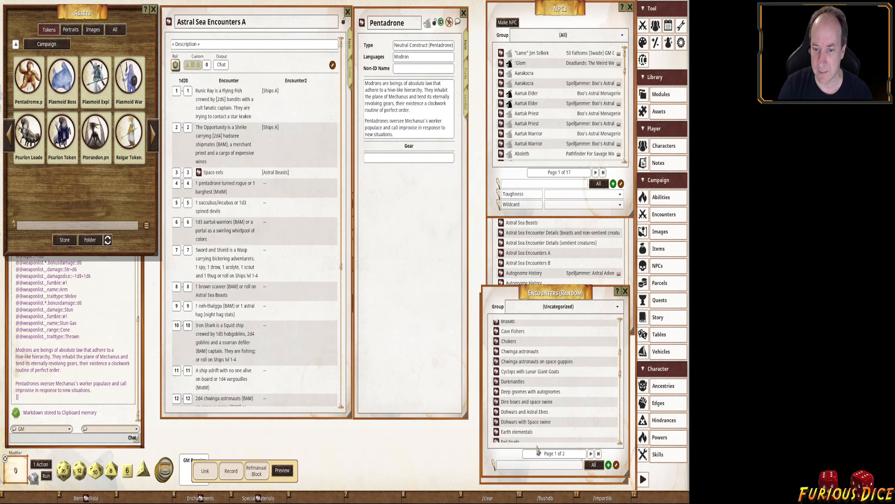
click(550, 464)
text(pen)
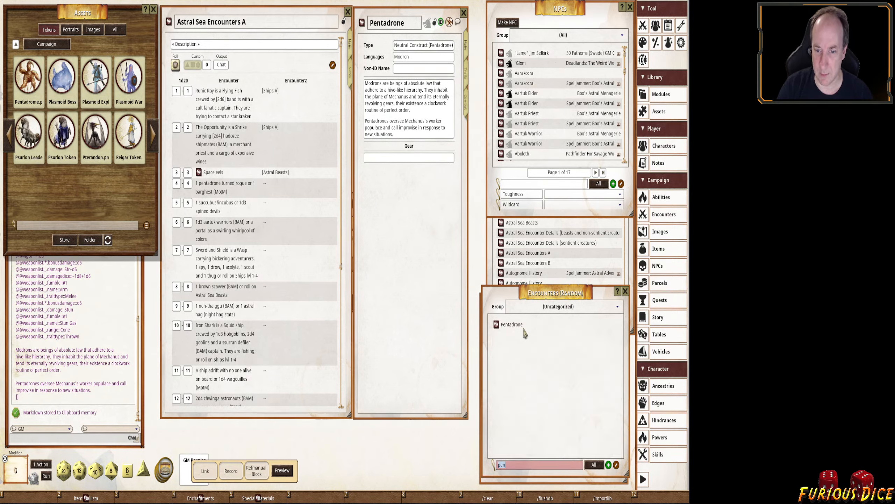
click(511, 325)
drag(431, 301, 431, 431)
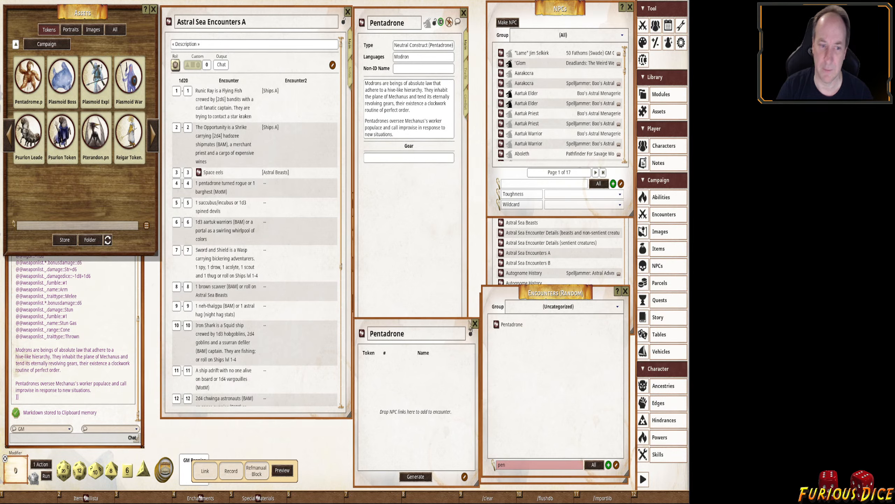
click(464, 14)
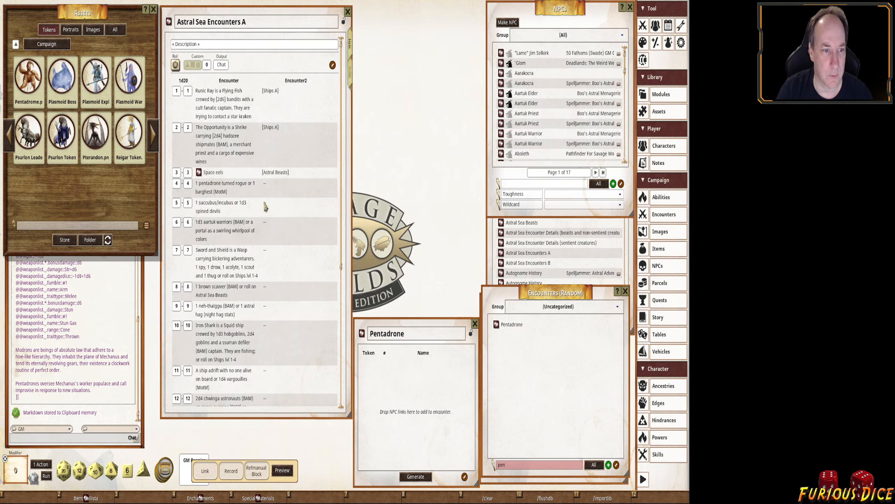
Search the NPCs for "barg" and enter "Barghest" as the second encounter of row 4, linked to the Barghest NPC.
click(543, 184)
text(barg)
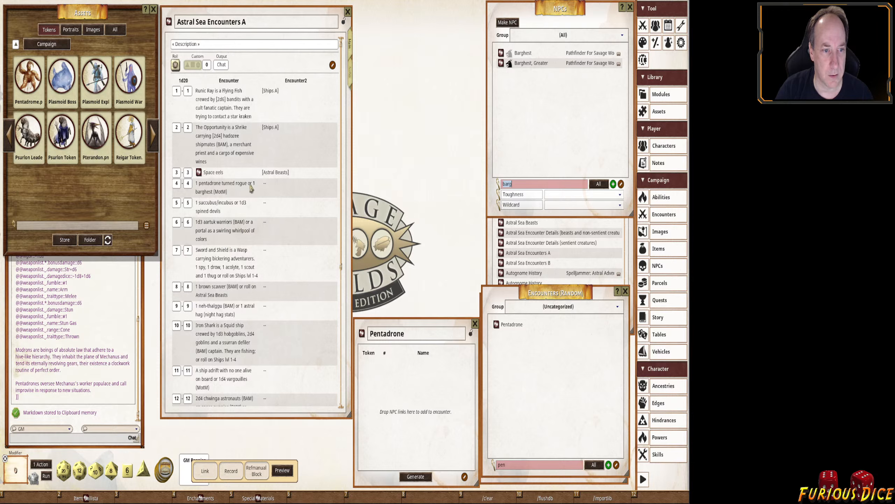
click(265, 184)
text(Bar)
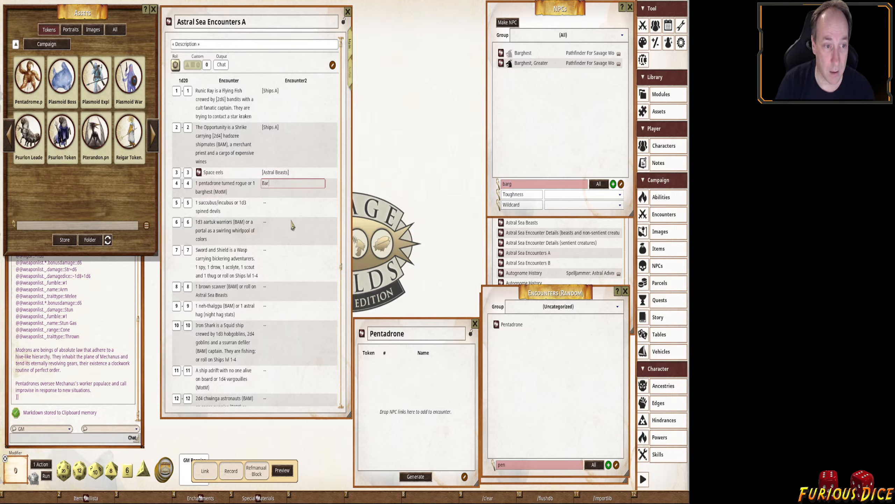
text(ghest)
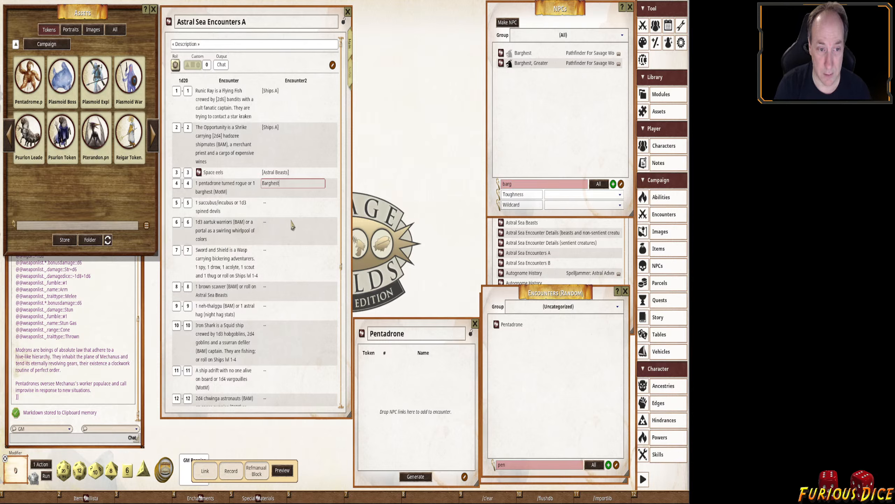
drag(275, 172, 271, 185)
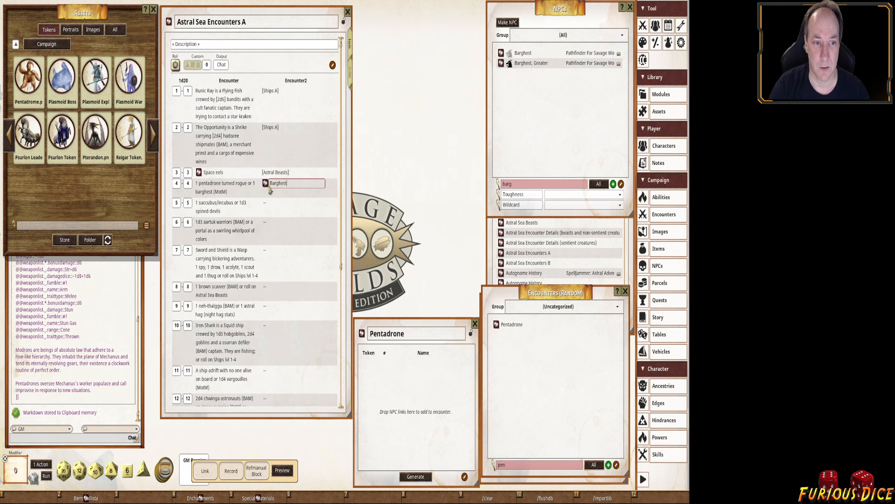
Shorten the first encounter text of row 4 to "Pentadrone turned rogue".
click(248, 185)
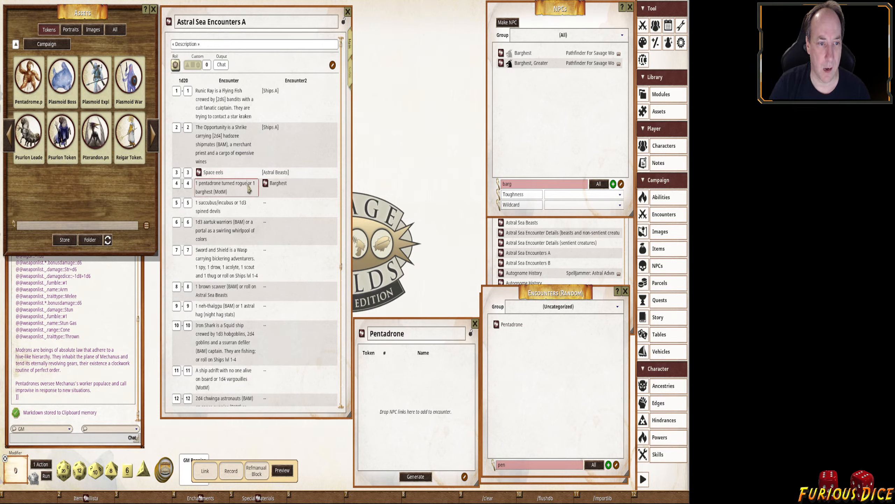
key(shift+End)
key(Delete)
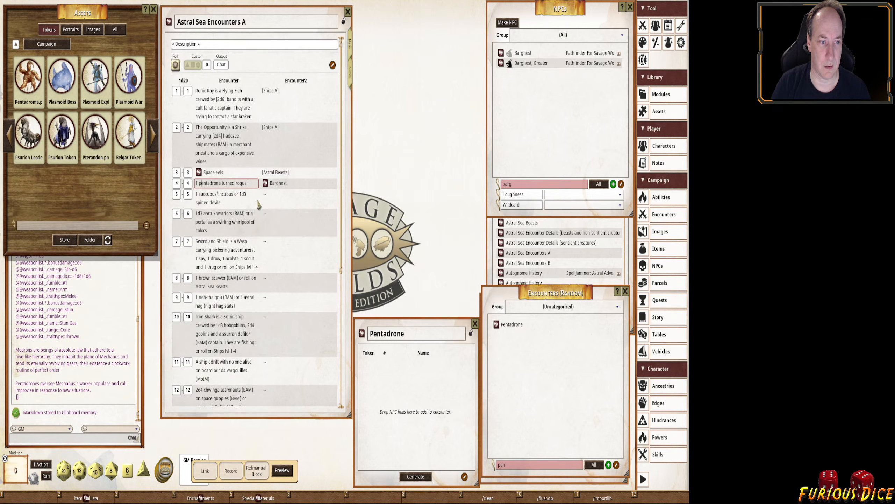
key(shift+Home)
text(P)
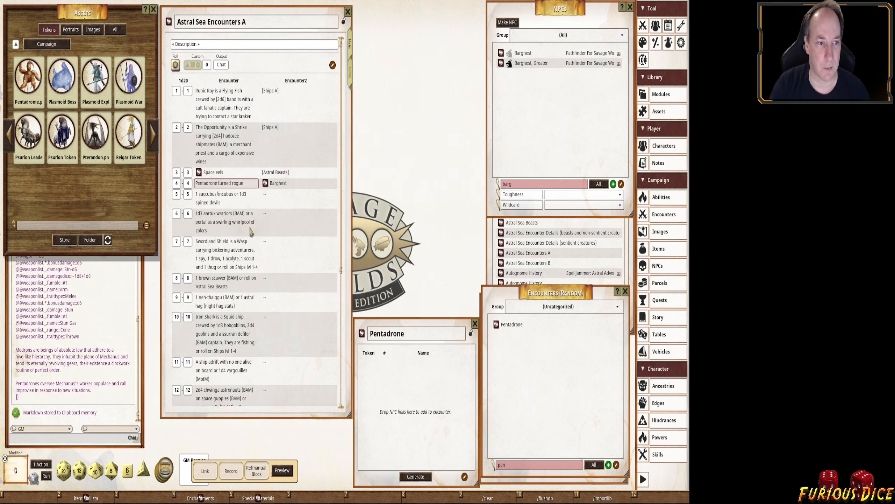
Search the NPCs for "succ" and enter "Spined Devils" as the second encounter of row 5.
double_click(563, 184)
text(succ)
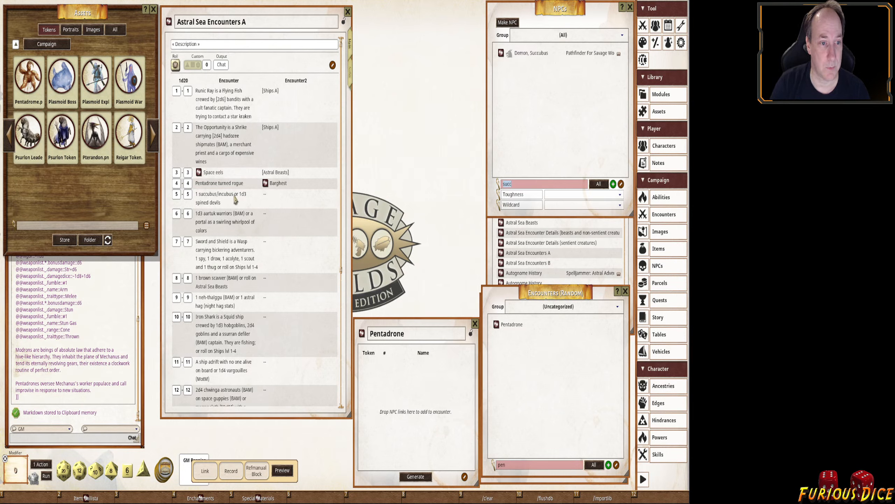
click(266, 200)
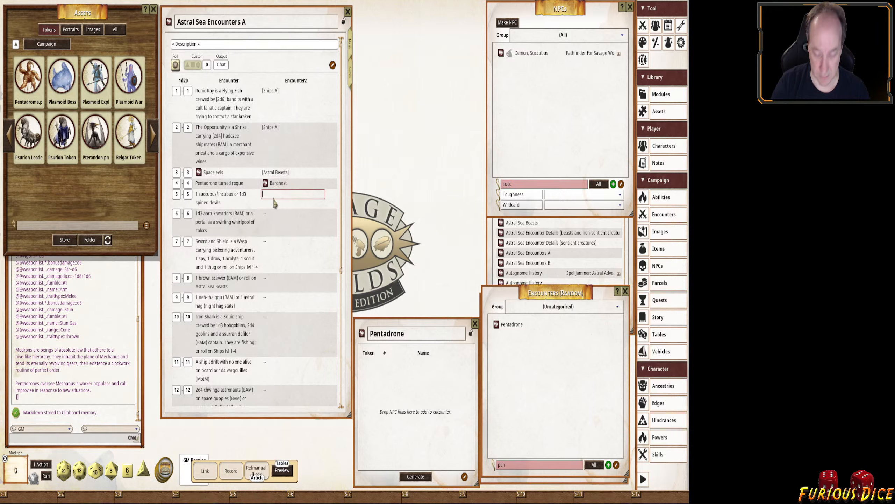
text(Spined Dev)
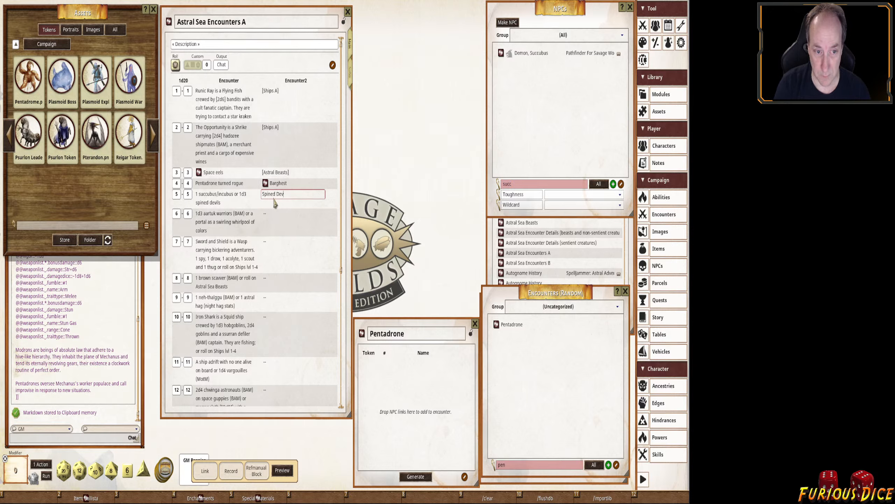
text(ils)
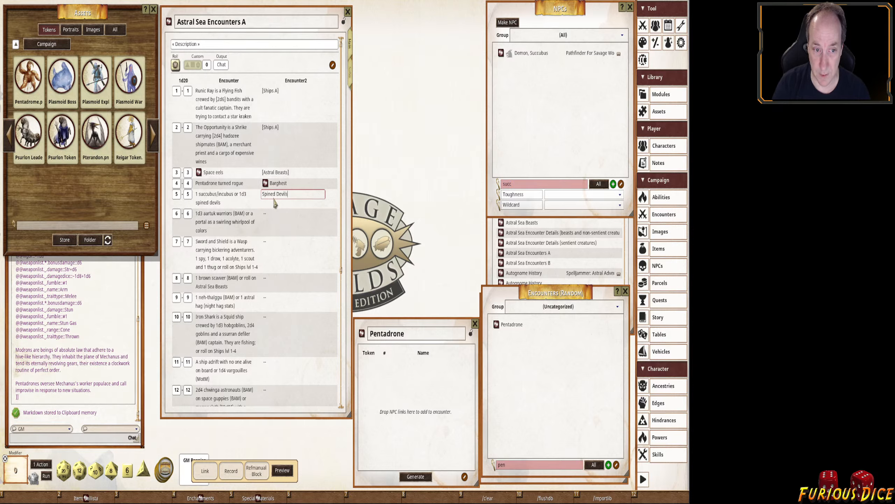
Reduce the first encounter text of row 5 to "Succubus" and link it to the "Demon, Succubus" NPC.
click(219, 203)
key(shift+Down)
key(shift+End)
key(Delete)
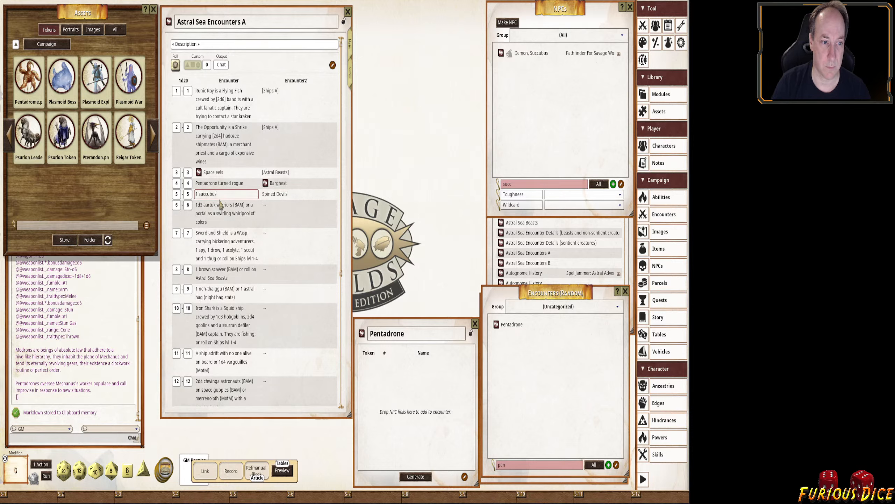
text(S)
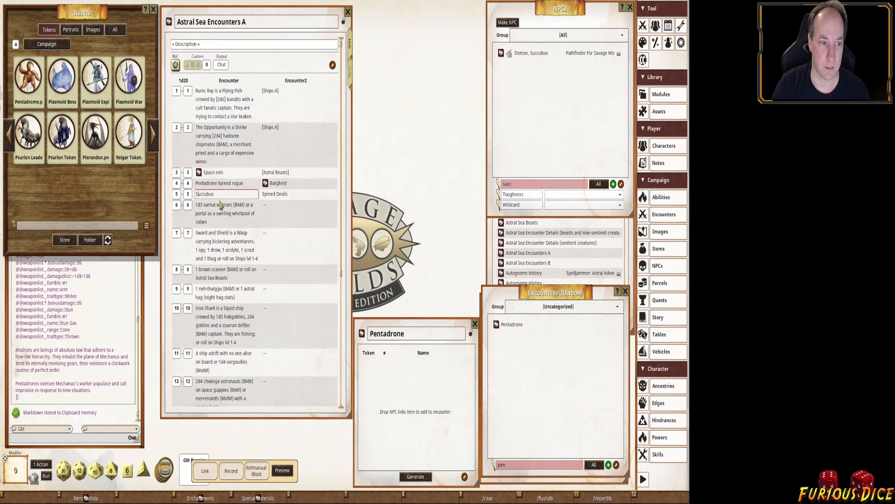
drag(502, 57, 215, 199)
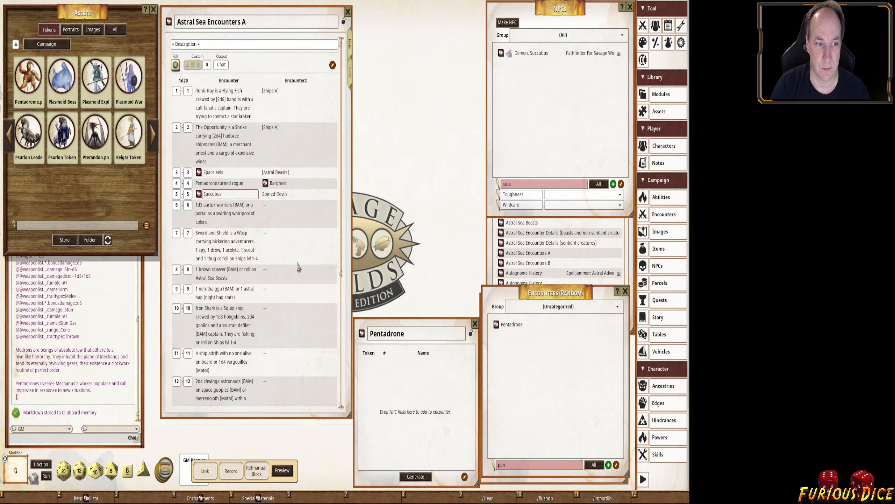
Search the NPCs for "spined" and for "devil" to look for an existing spined devil.
double_click(537, 183)
text(spined)
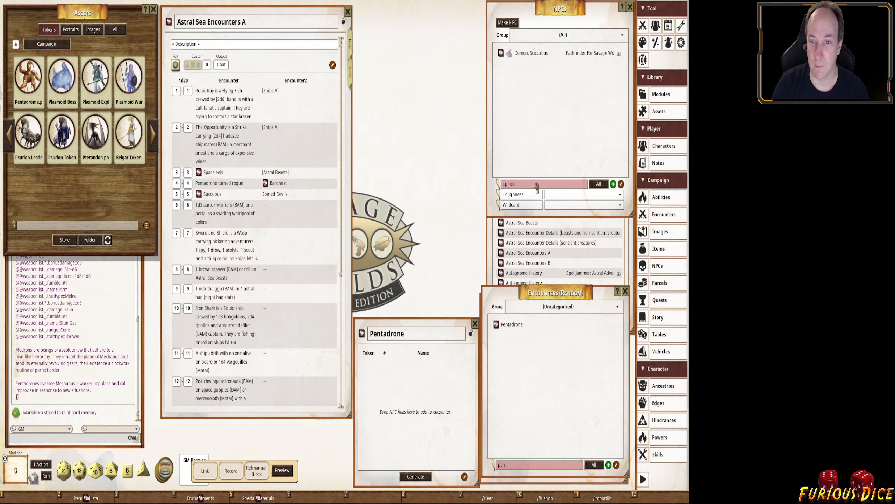
double_click(536, 186)
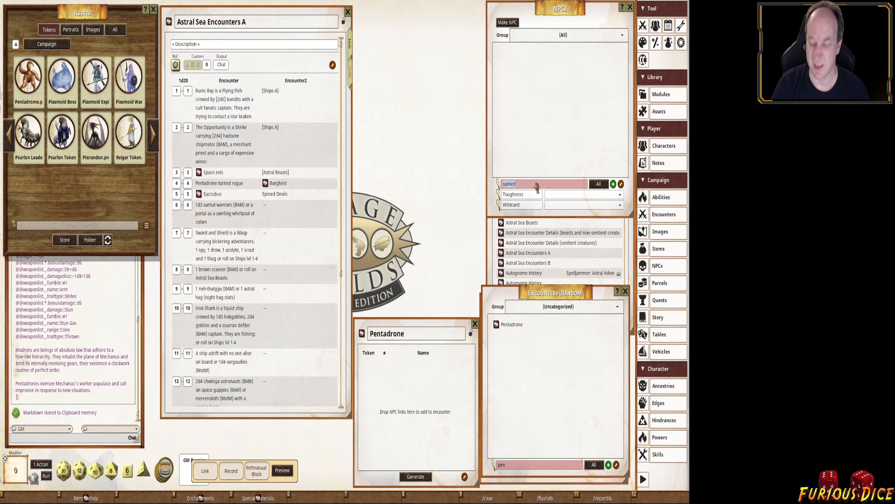
text(devil)
double_click(537, 186)
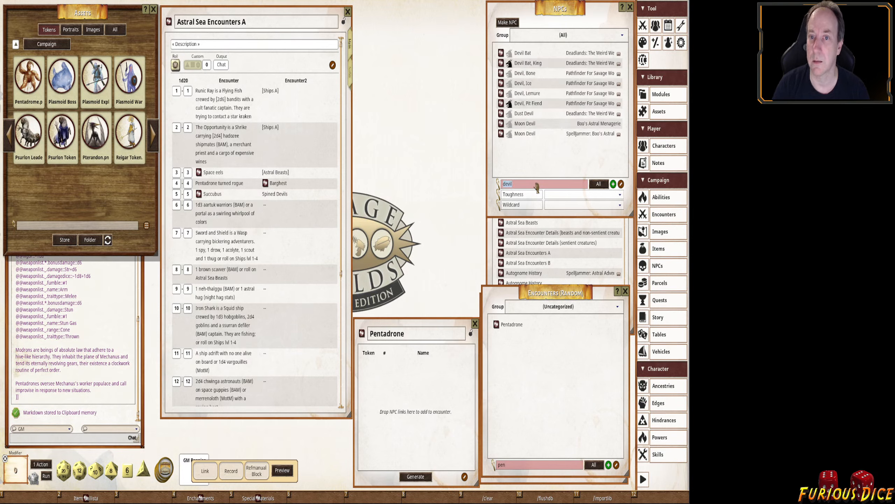
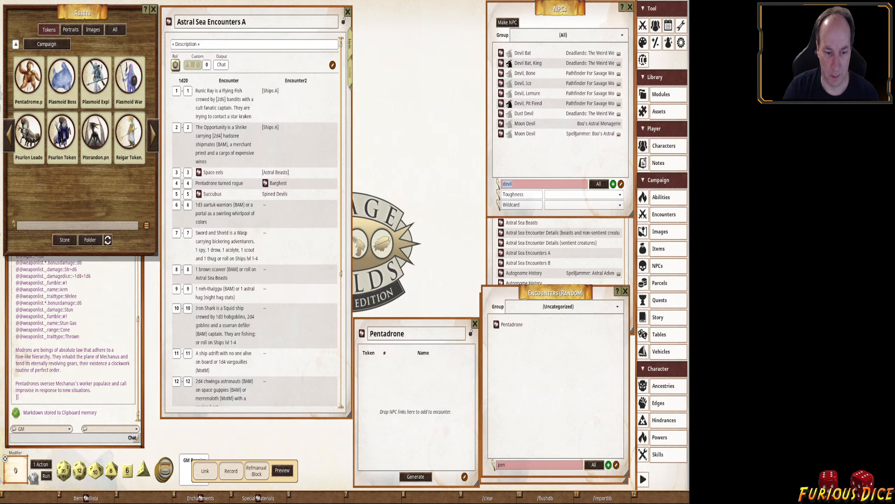
Refresh the token assets on the page with the spined devil token and open the "Devil, Lemure" sheet over the encounter table.
click(151, 143)
click(107, 239)
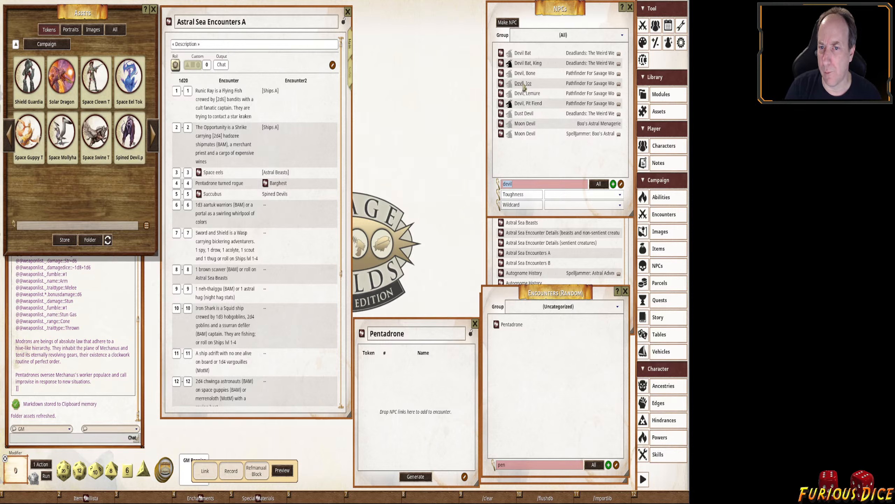
click(533, 97)
drag(359, 147, 251, 29)
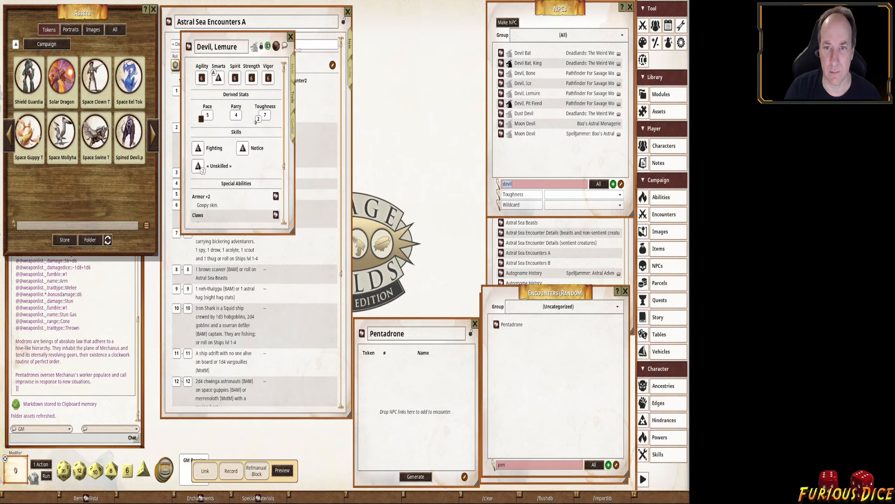
Create a new NPC named "Devil, Spined" and enlarge the "Devil, Lemure" sheet beside it to show all its special abilities.
right_click(555, 83)
click(559, 124)
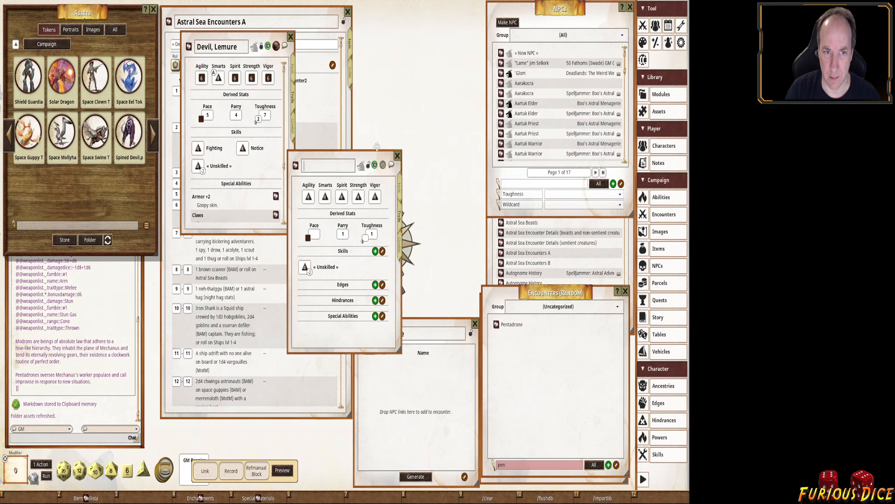
drag(369, 154, 433, 32)
text(Devil)
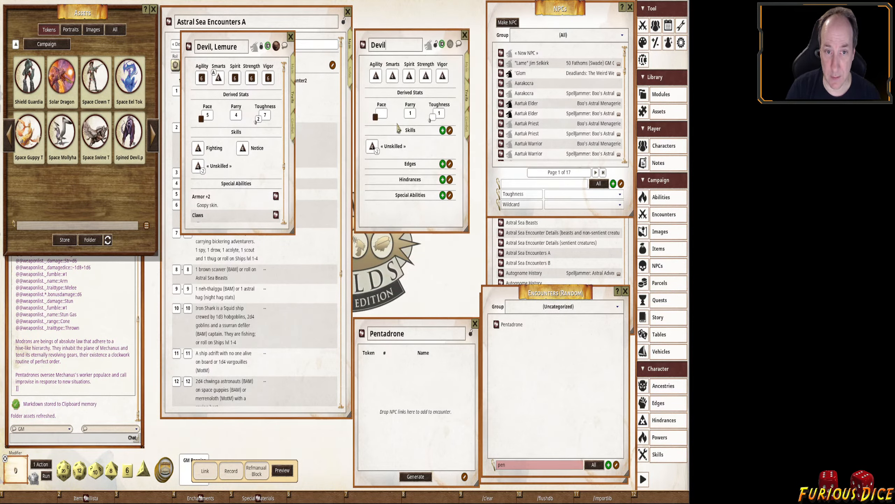
text(, Spined)
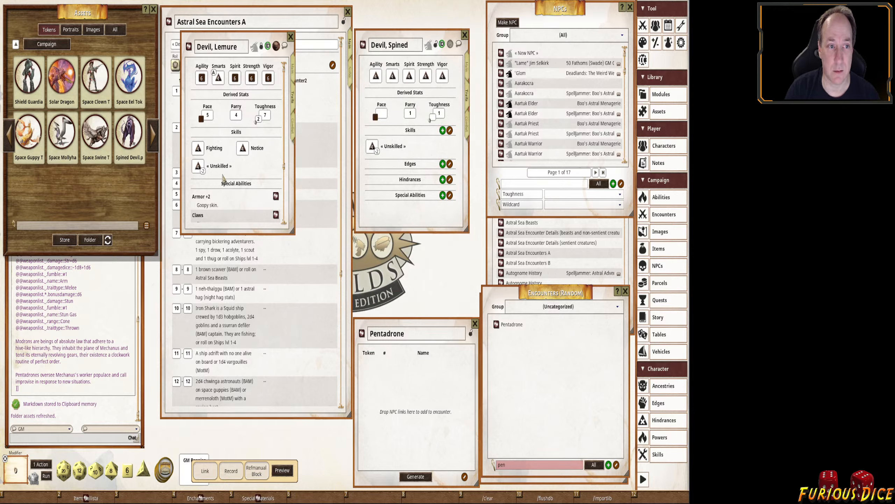
drag(231, 234, 248, 365)
drag(243, 333, 282, 311)
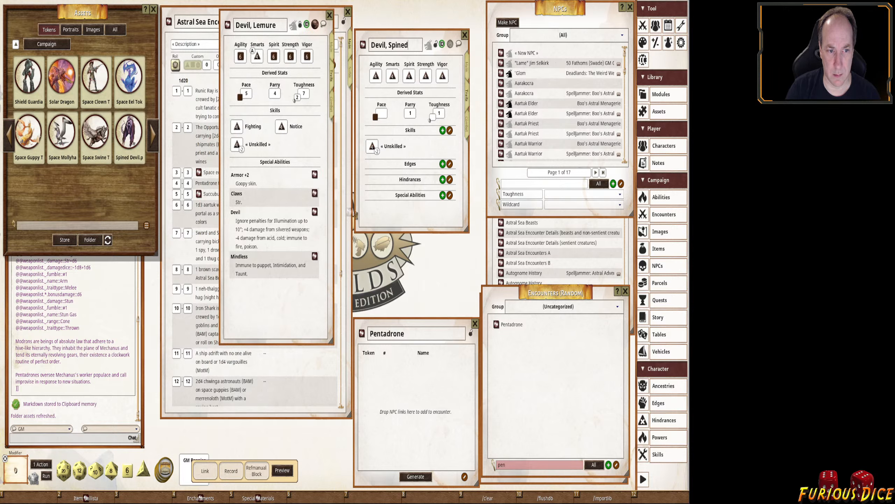
Copy the Devil special ability's record from Devil, Lemure and add a Devil special ability with the same description to Devil, Spined.
click(205, 471)
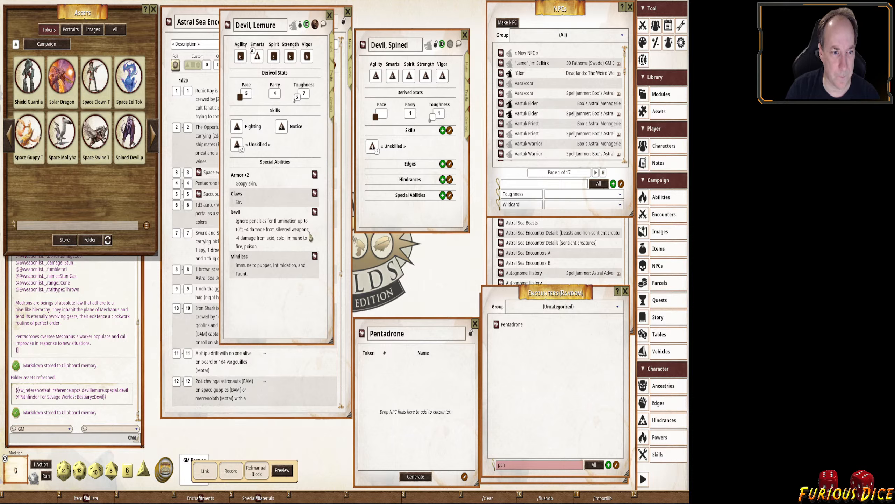
drag(315, 211, 231, 469)
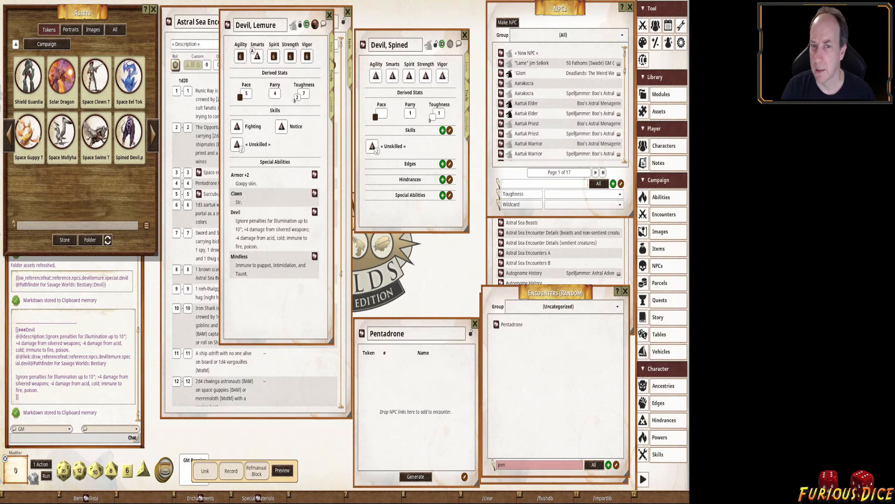
click(443, 195)
text(Devil)
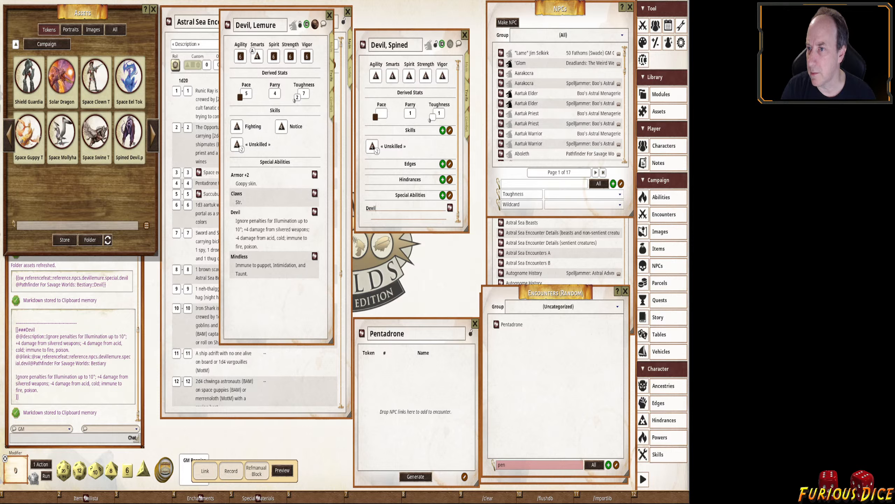
text(Ignore penalties for Illumination up to 10"; +4 damage from silvered weapons; -4 damage from acid, cold; immune to fire, poison.)
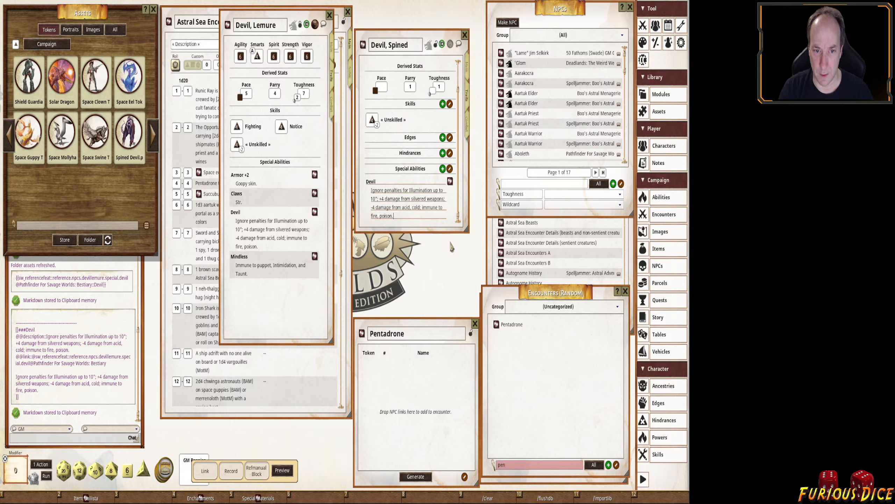
Enter "Sbility" as the type in the Devil ability's record on Devil, Spined and paste the copied Illumination, damage and immunity text into its blank text field.
drag(426, 232, 412, 276)
click(448, 190)
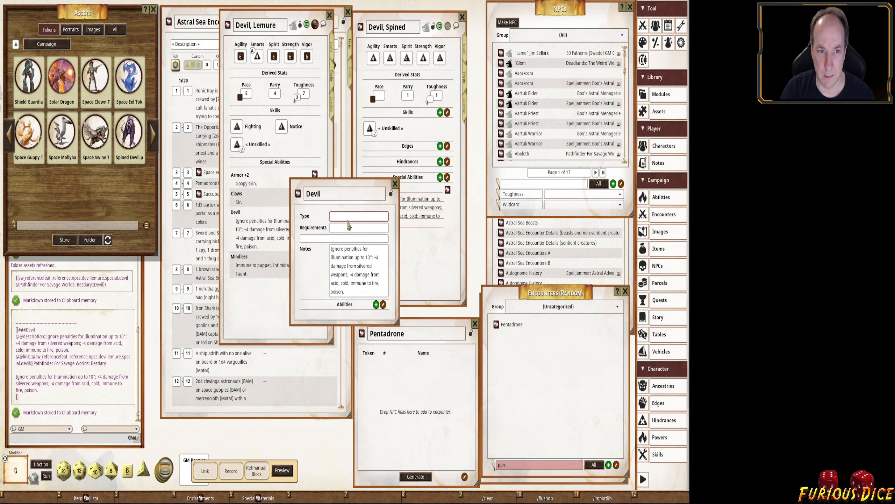
click(348, 218)
text(Sbility)
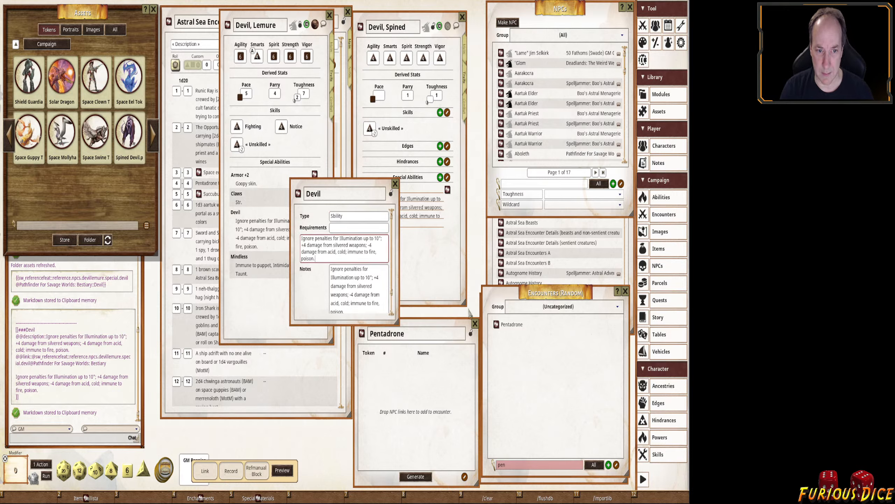
click(395, 184)
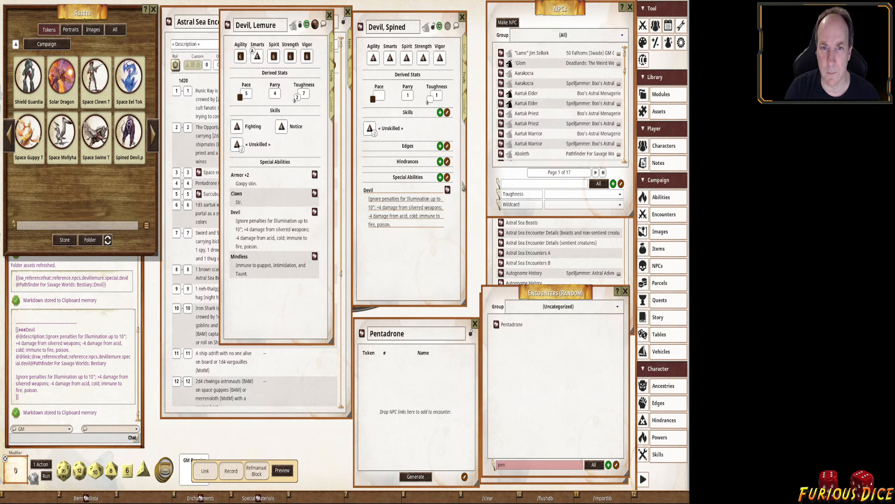
Assign the Spined Devil token to the Devil, Spined sheet and filter the NPC list by "Devil".
drag(129, 132, 448, 26)
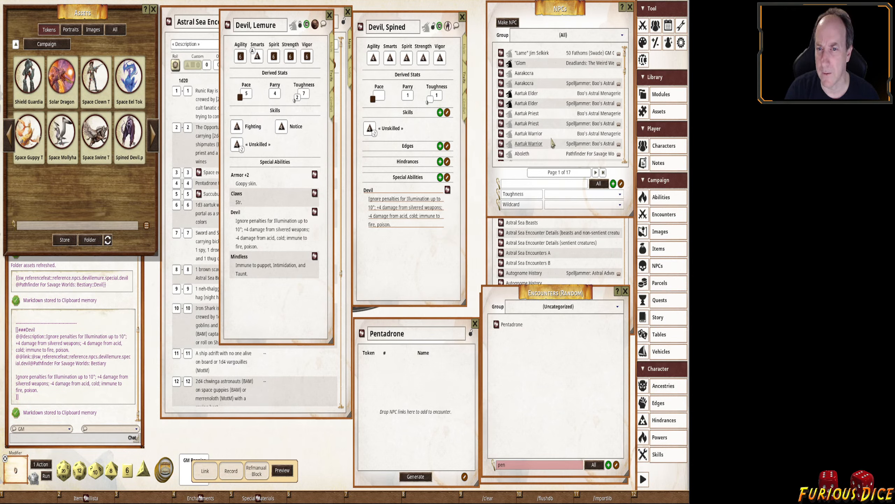
click(540, 184)
text(Devcil)
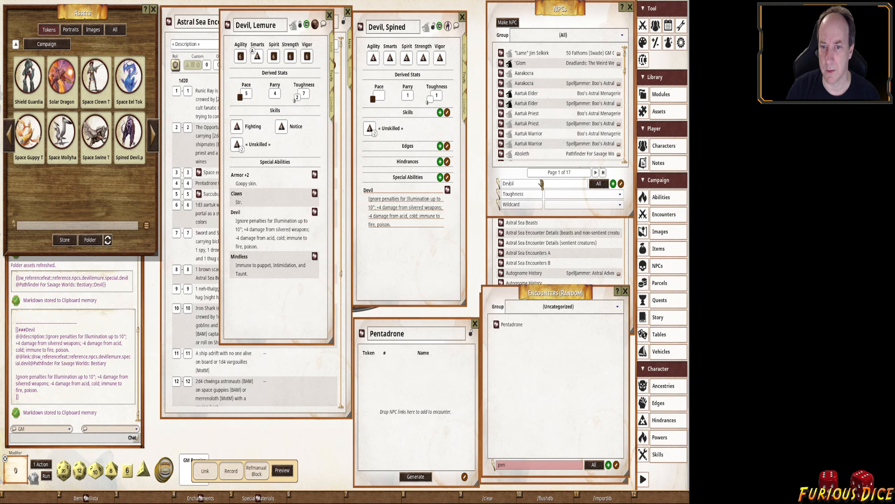
key(Delete)
key(Return)
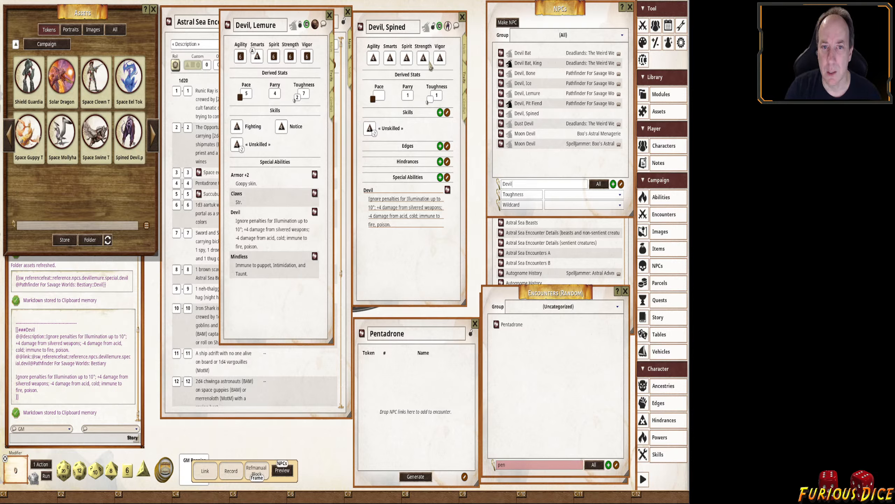
On Devil, Spined, set Agility and Spirit to d8, Smarts, Strength and Vigor to d6, and Pace to 4.
scroll(429, 65, up, 1)
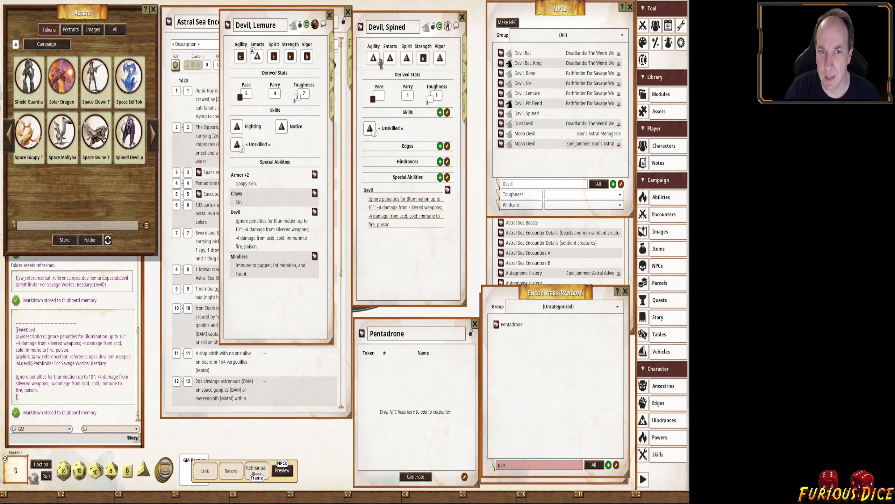
scroll(376, 60, up, 2)
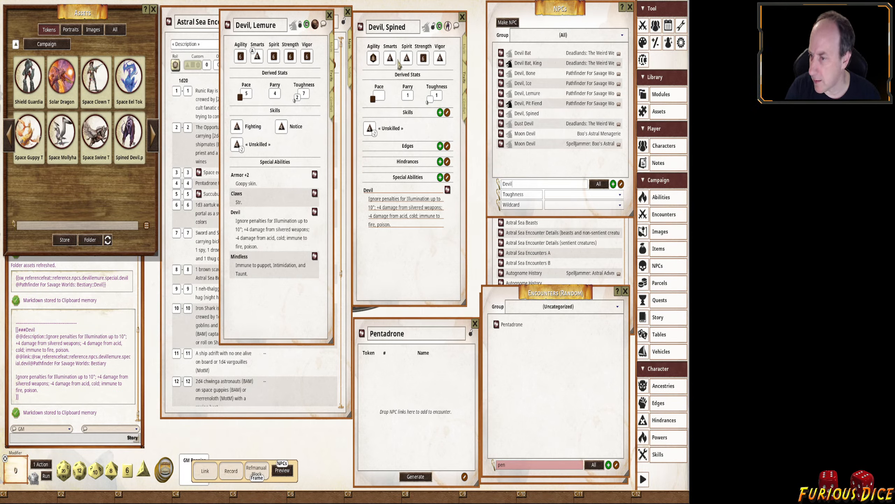
scroll(441, 60, up, 1)
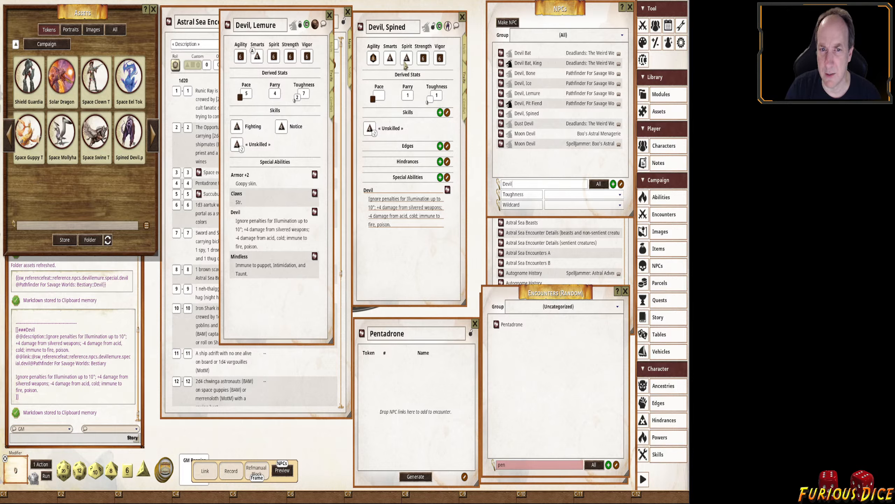
scroll(392, 64, up, 1)
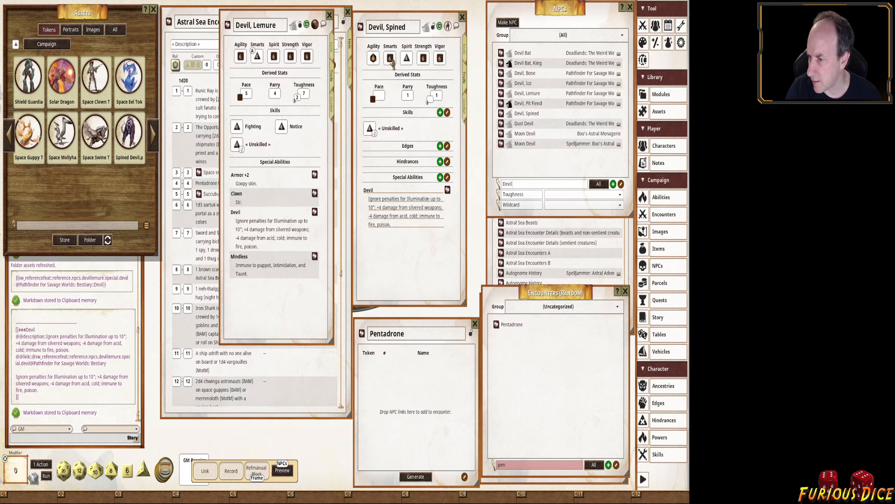
scroll(408, 64, up, 2)
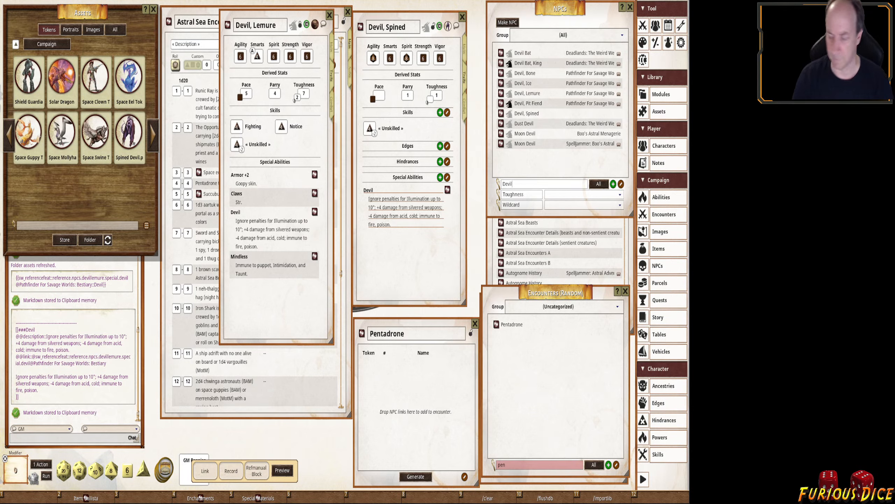
click(379, 96)
text(4)
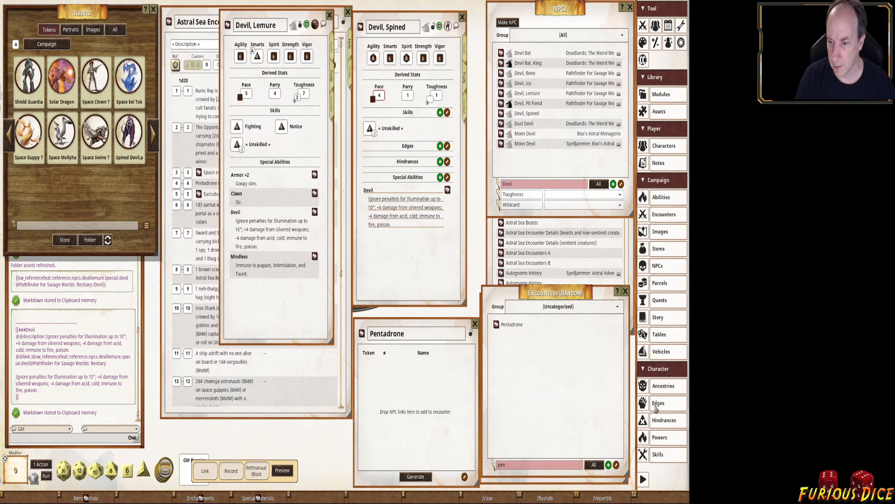
Find the Flight ability in the campaign's Abilities and add it to Devil, Spined with the description "Pace 8".
click(663, 198)
click(540, 471)
text(flight)
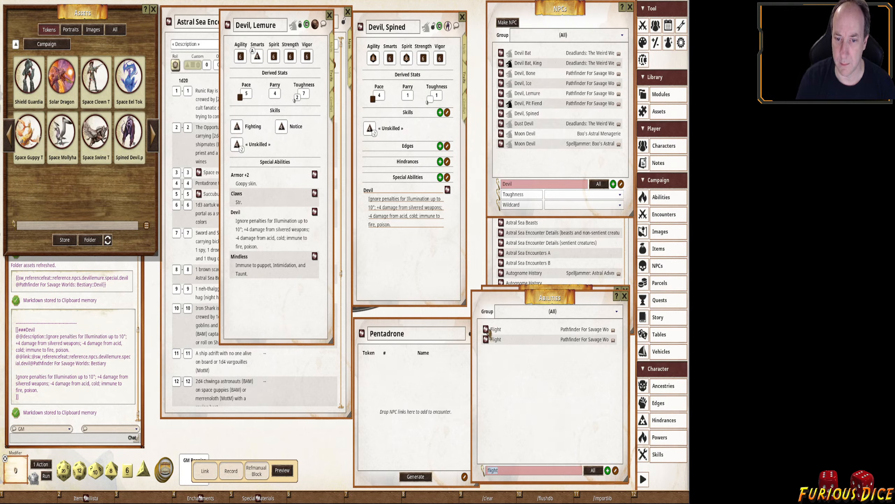
drag(488, 333, 377, 263)
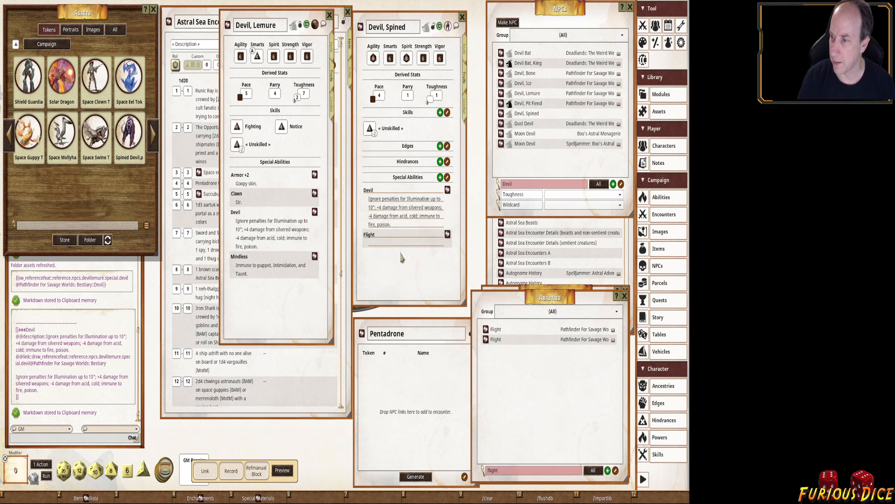
text(Pace 8)
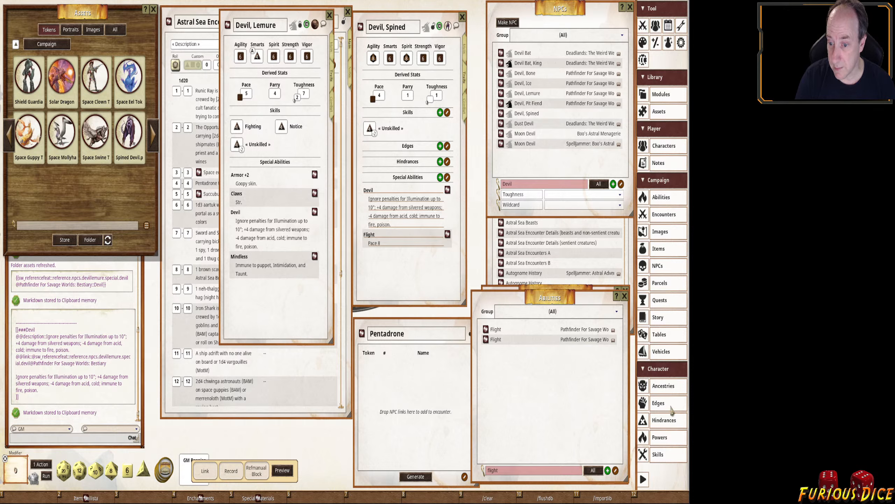
Search the Edges for "arcane" and add Arcane Resistance to Devil, Spined.
click(658, 402)
click(519, 453)
text(arcane)
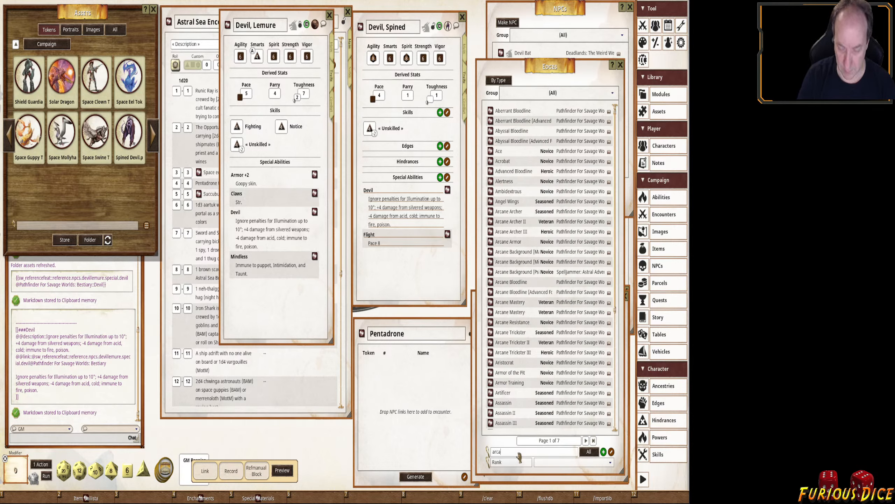
key(Return)
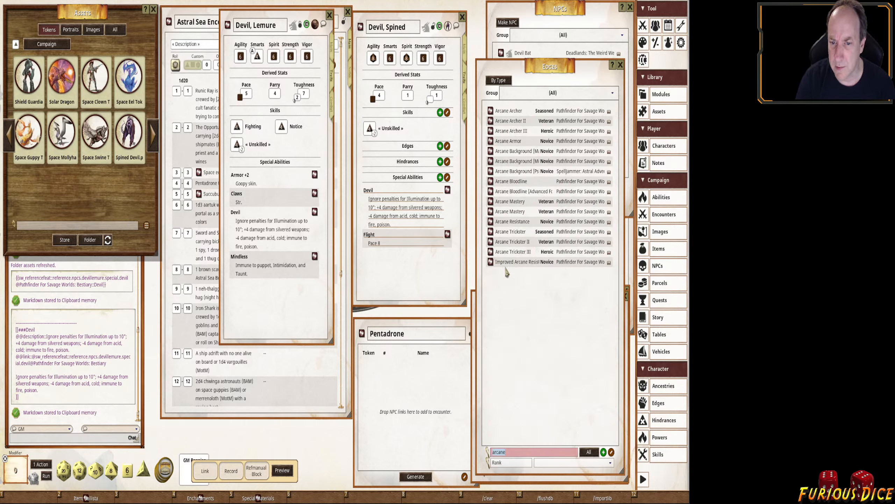
drag(490, 222, 385, 256)
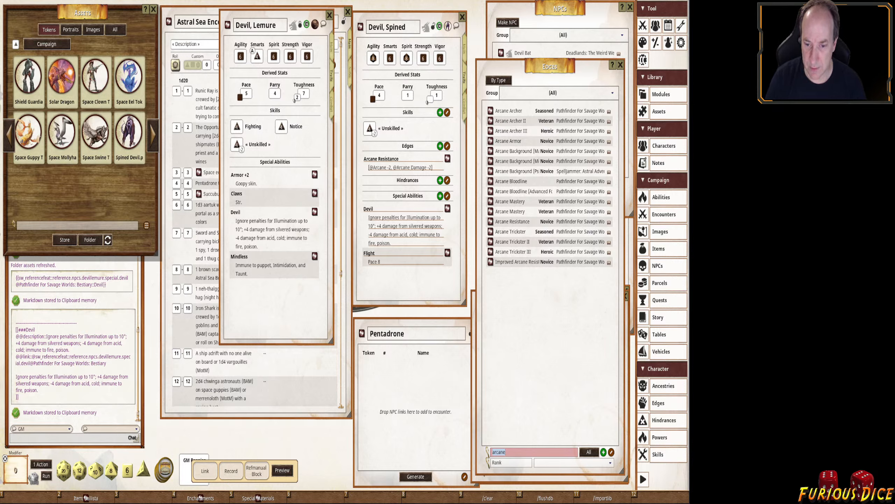
Search the Edges for "extrac", review the Improved Extraction record and add that edge to Devil, Spined.
click(541, 454)
key(BackSpace)
key(BackSpace)
key(BackSpace)
key(BackSpace)
key(BackSpace)
key(BackSpace)
text(ex)
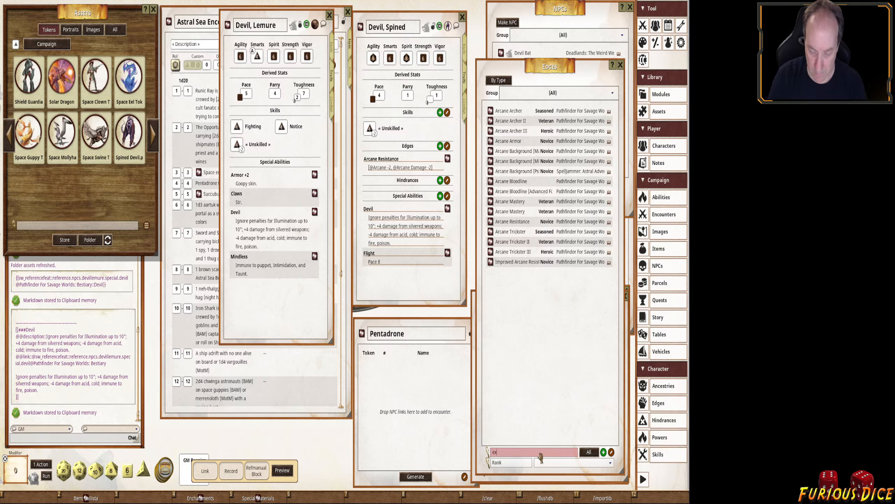
text(trac)
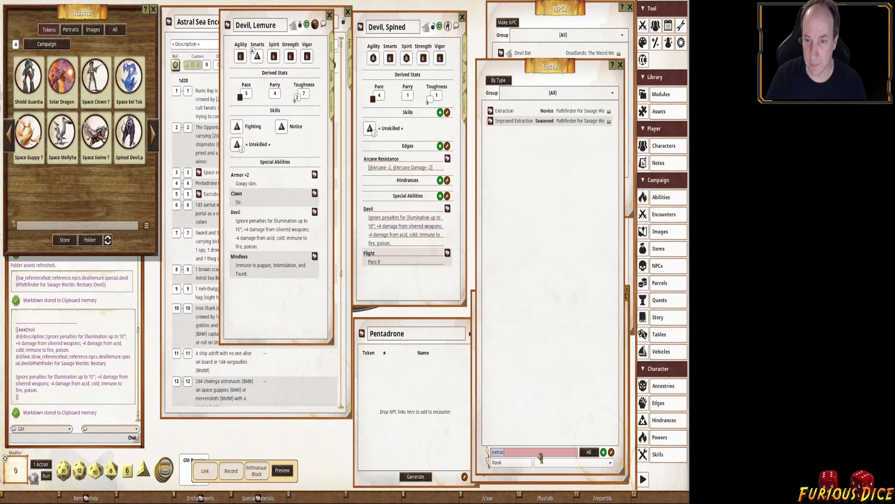
click(491, 121)
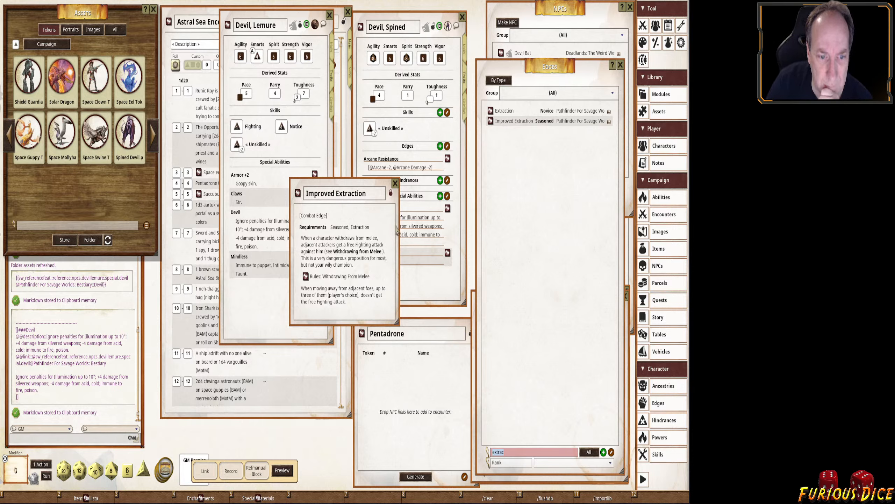
click(395, 183)
drag(491, 121, 395, 169)
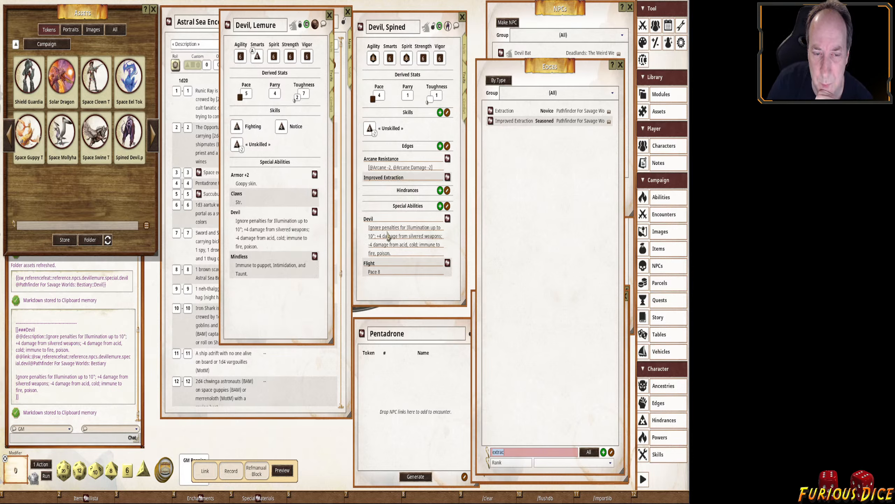
click(490, 121)
click(398, 183)
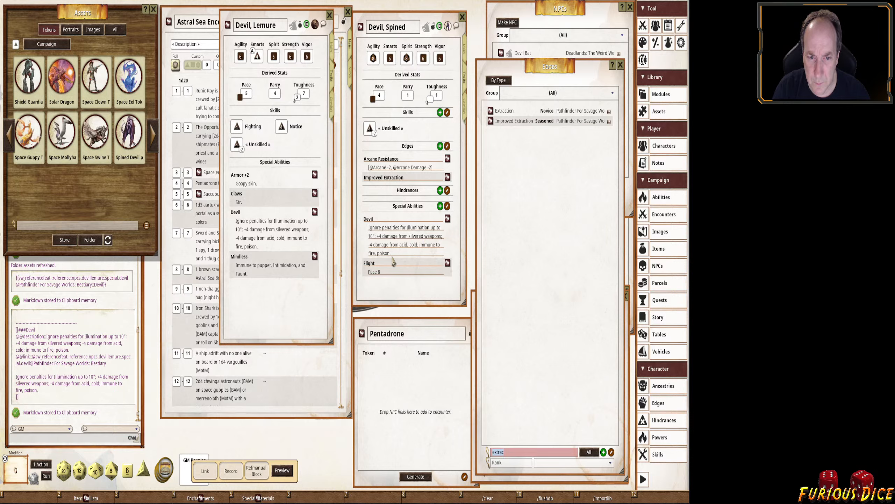
right_click(413, 242)
click(419, 253)
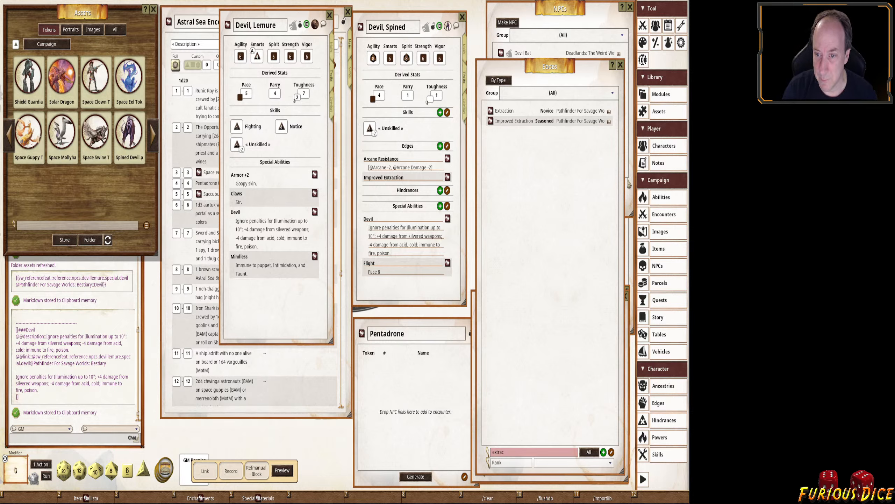
Close the Edges list, find the Armor ability and add it to Devil, Spined as Armor +2 with the description "Spined skin".
click(620, 66)
double_click(550, 471)
text(Ar)
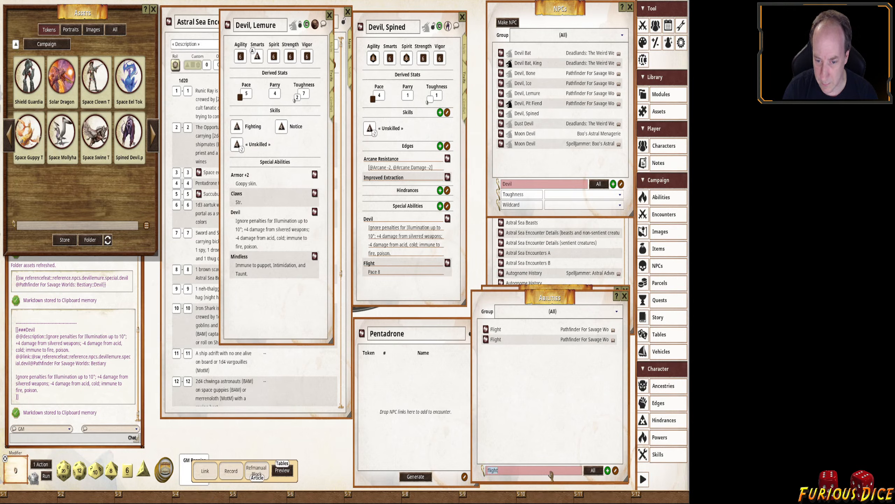
text(mor)
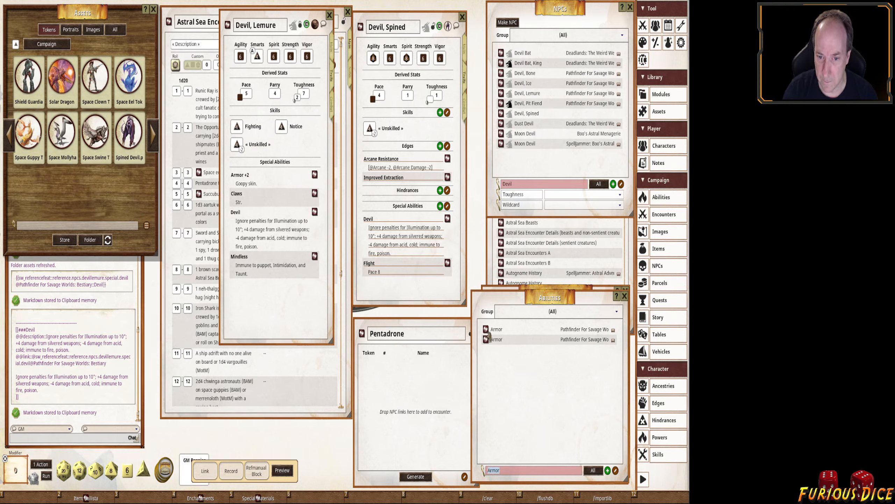
drag(486, 331, 414, 221)
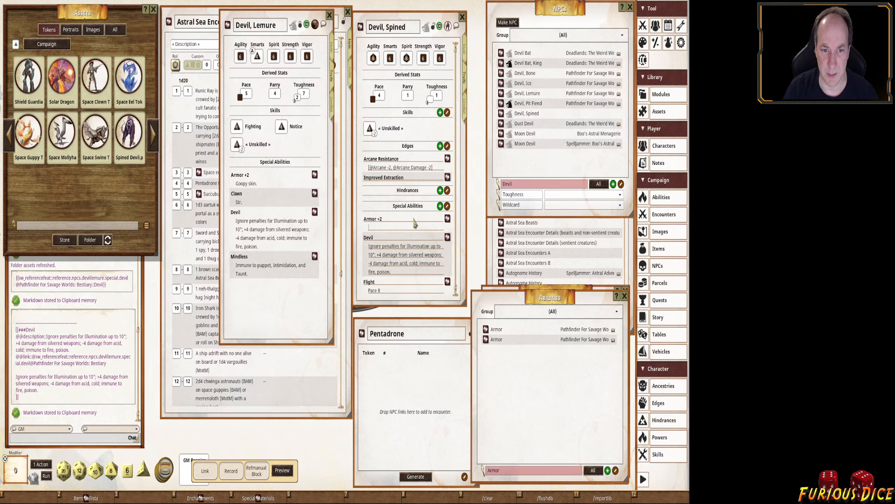
text(Spin)
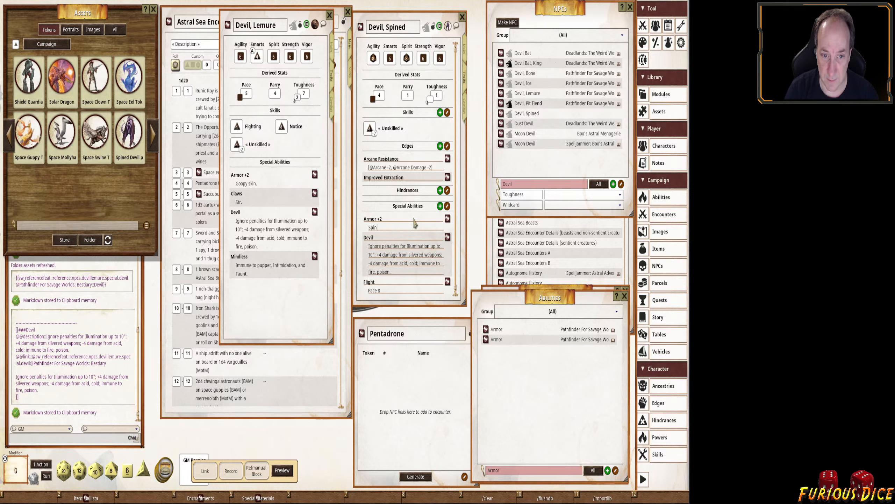
text(ed )
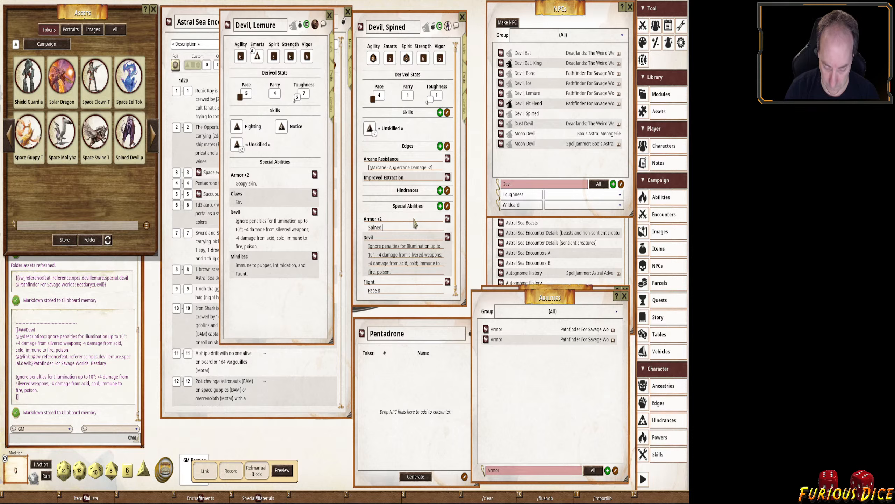
text(skin)
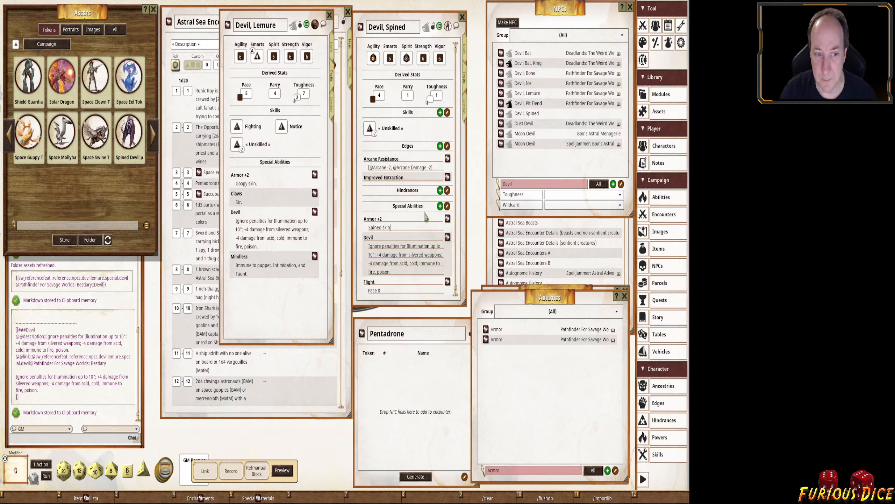
Search the Abilities for "natu" and add Natural Weapons to Devil, Spined's special abilities.
scroll(420, 211, down, 2)
double_click(503, 470)
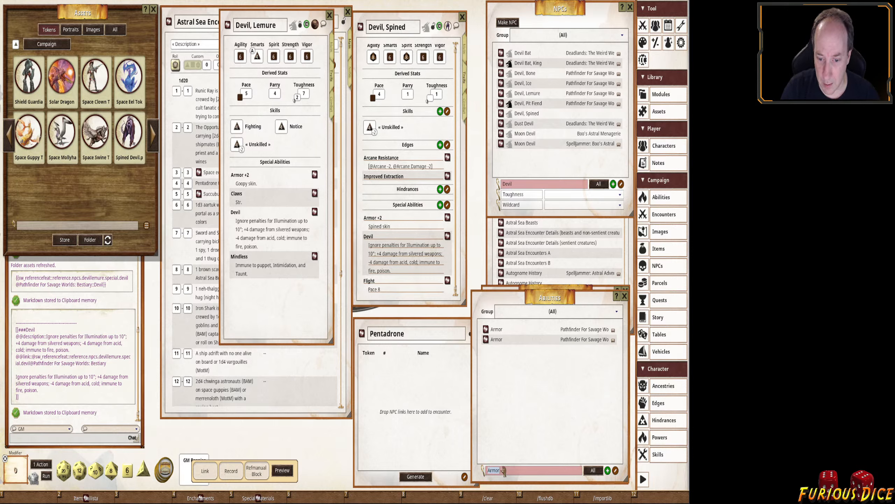
text(natu)
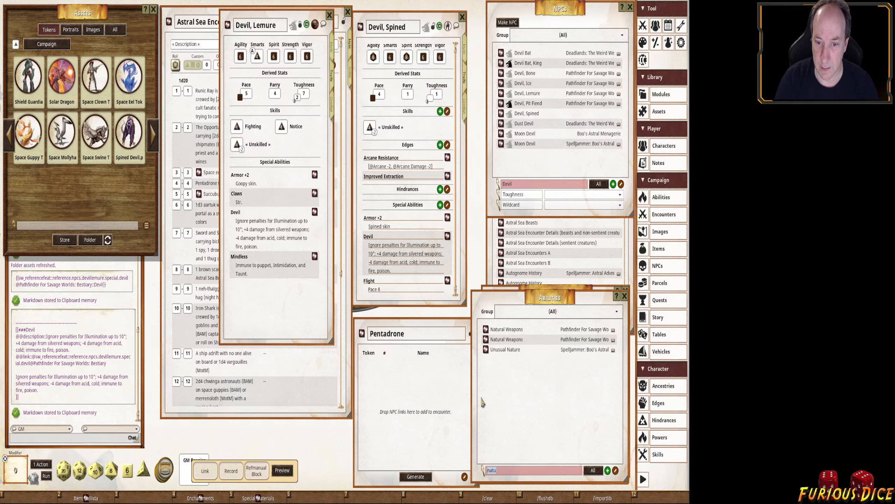
drag(435, 286, 430, 288)
Rename the added Natural Weapons ability of Devil, Spined as Bite and give it the description "Str+d4".
click(415, 280)
key(shift+Home)
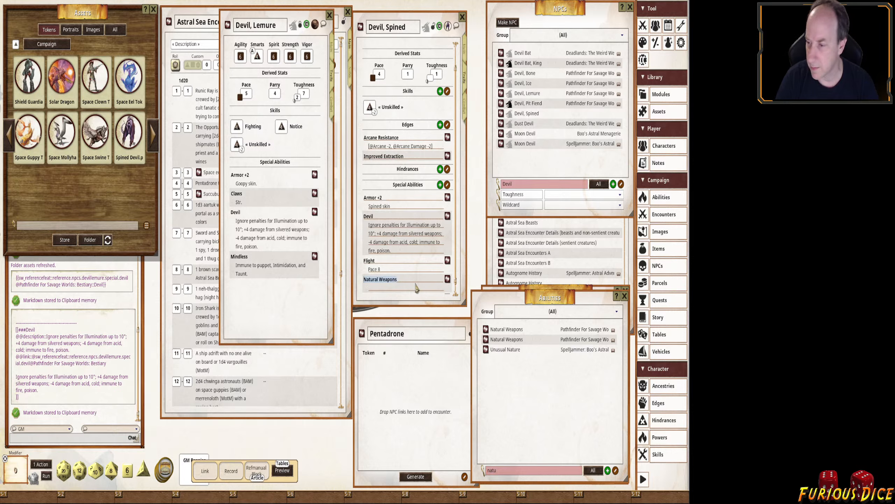
text(BNite)
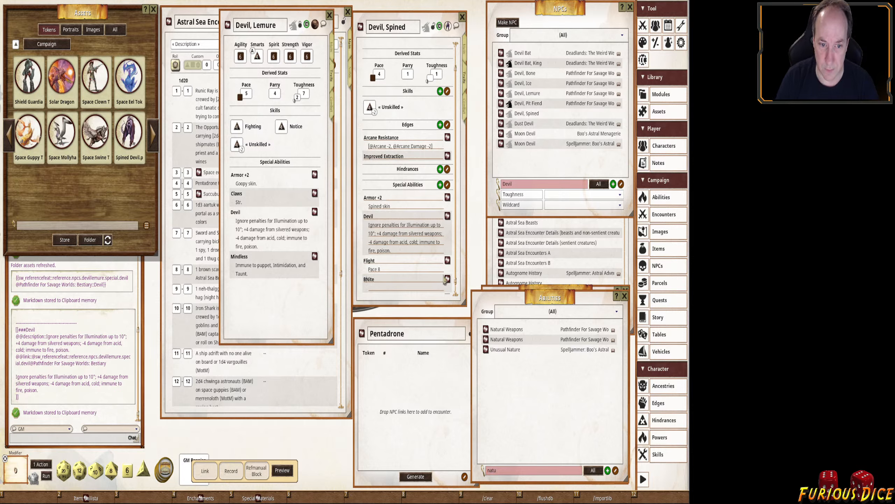
key(BackSpace)
key(Tab)
text(Str)
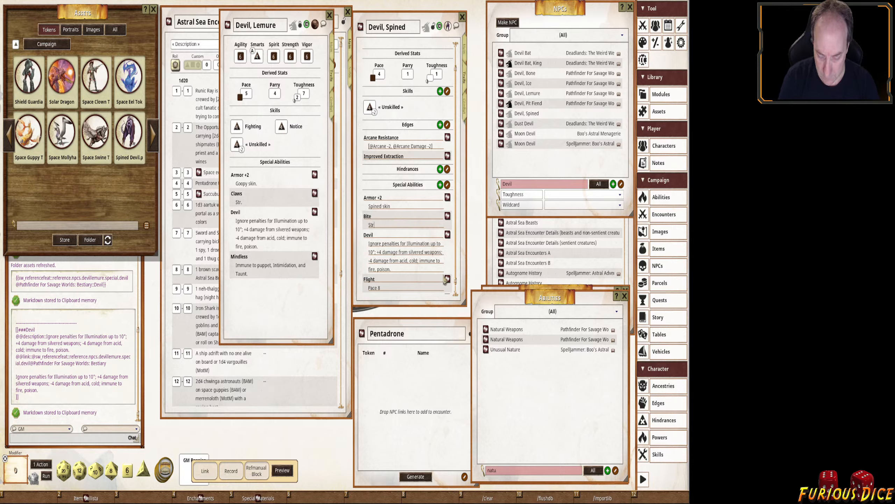
text(+)
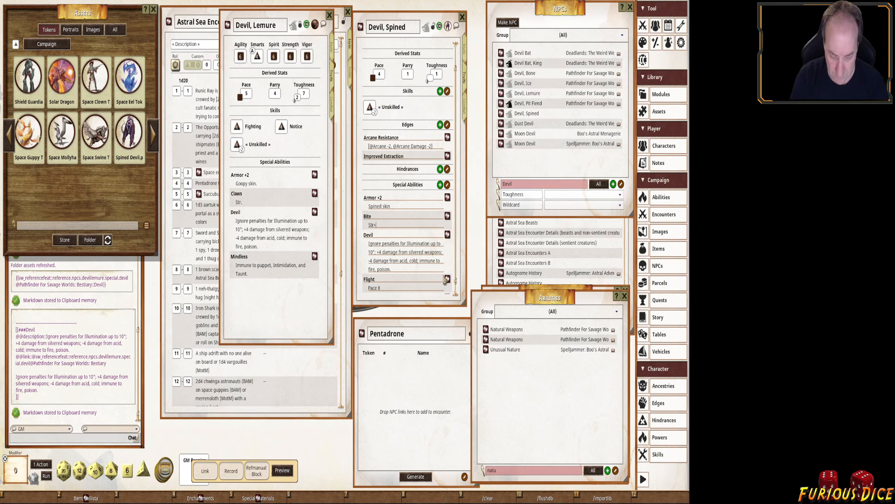
text(d4)
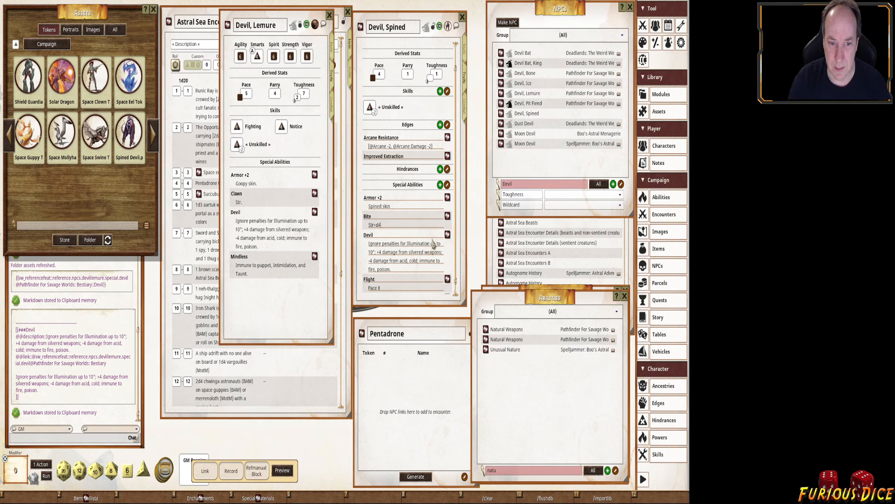
Add Natural Weapons to Devil, Spined once more and rename that entry as Tail Spine.
scroll(423, 245, down, 1)
click(411, 291)
key(shift+Home)
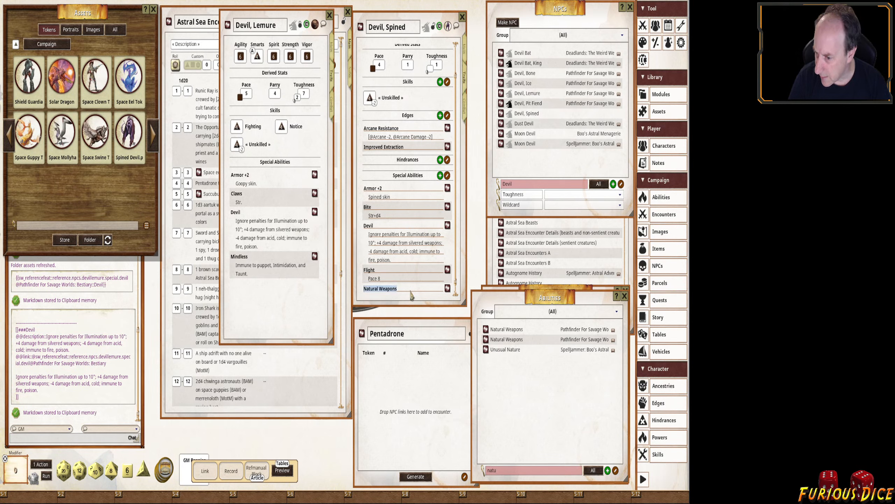
text(Tail Spoi)
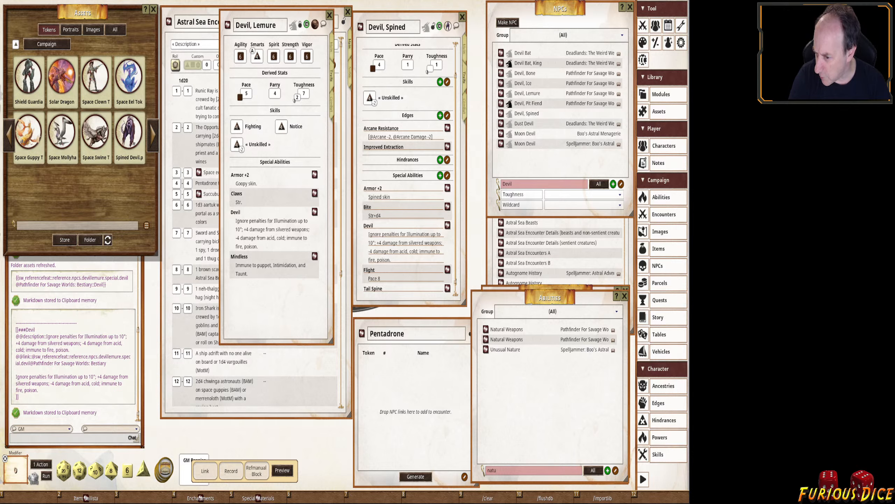
scroll(414, 297, down, 1)
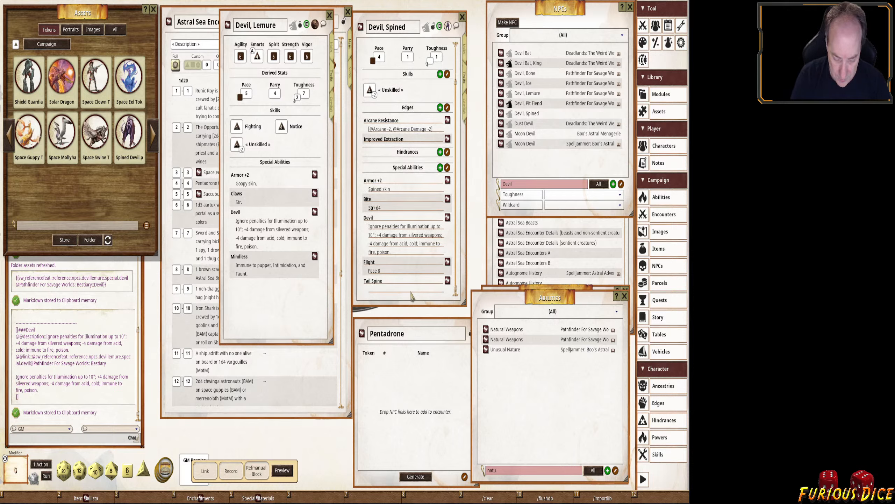
Give the Tail Spine ability the description "20/40/80 2d4 damage, AP 1.".
text(20)
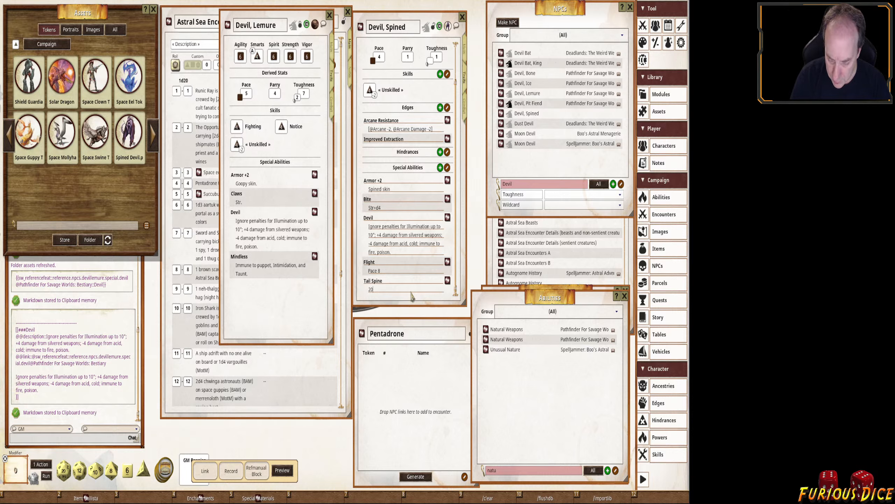
text(/40/80)
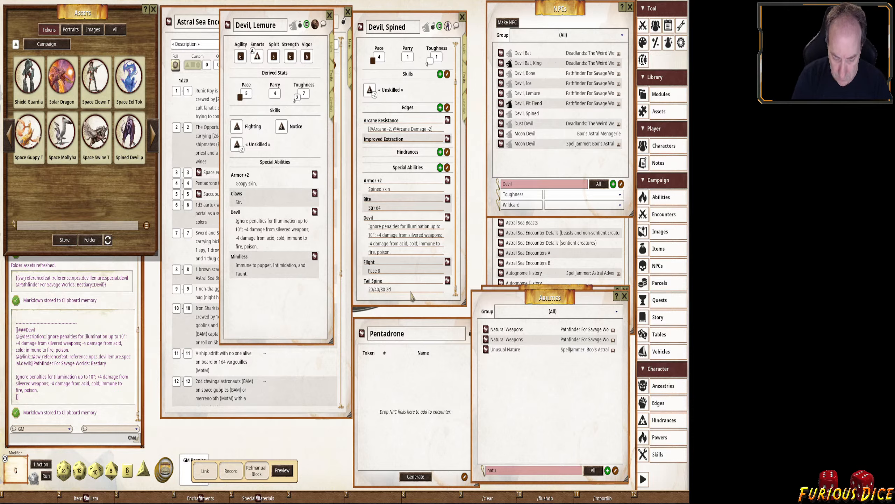
text(2d4 danage)
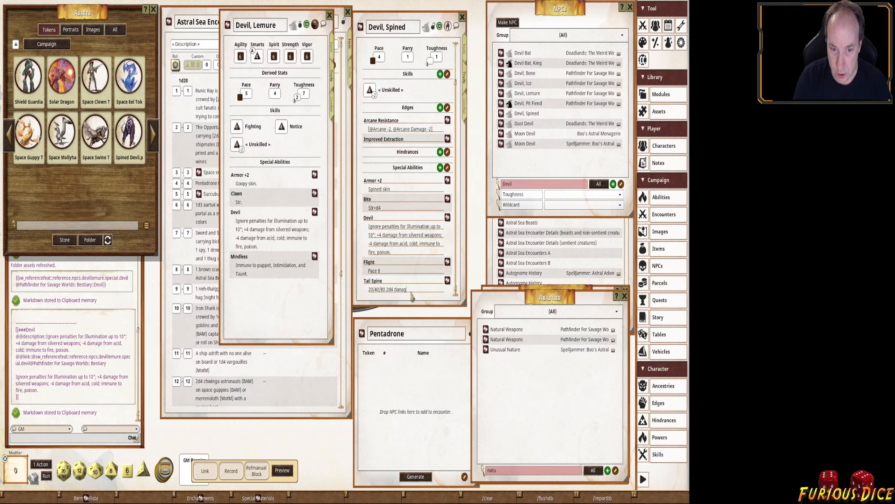
key(Left)
key(Left)
key(Left)
key(BackSpace)
text(mage)
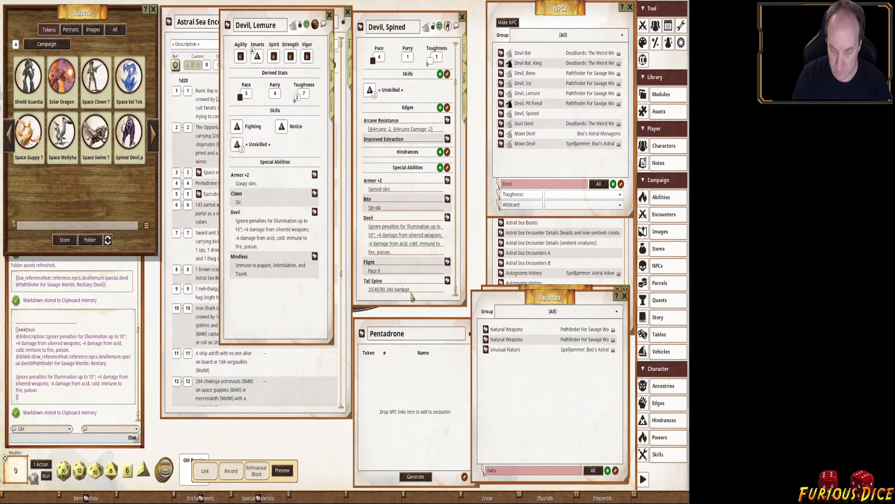
text(, AP1)
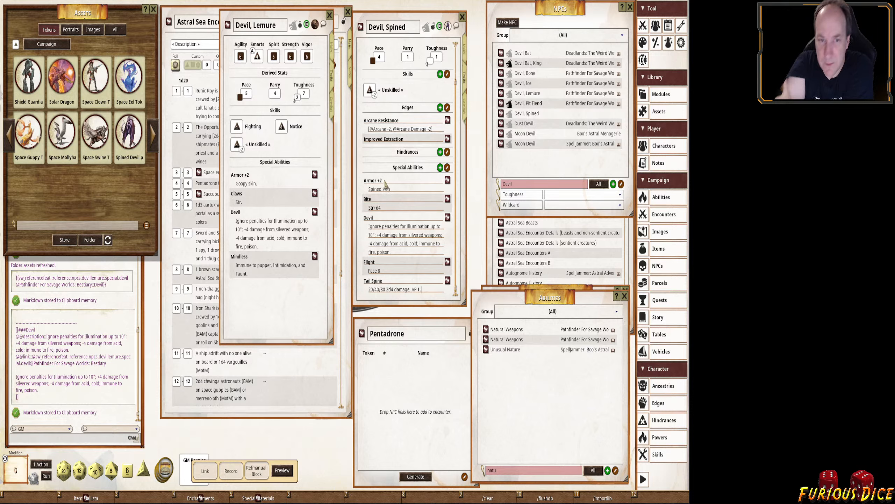
Close Devil, Lemure and open Devil, Ice beside Devil, Spined, enlarging its sheet to show its skills, edges and abilities.
scroll(431, 157, up, 2)
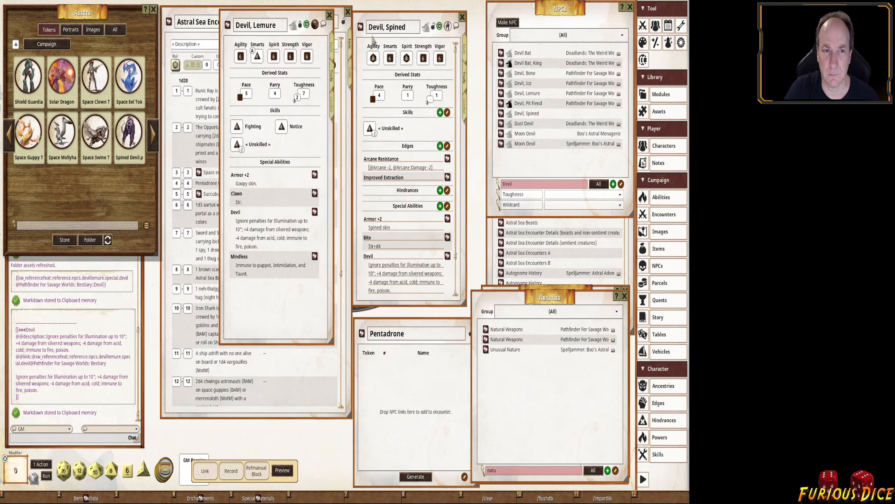
click(330, 14)
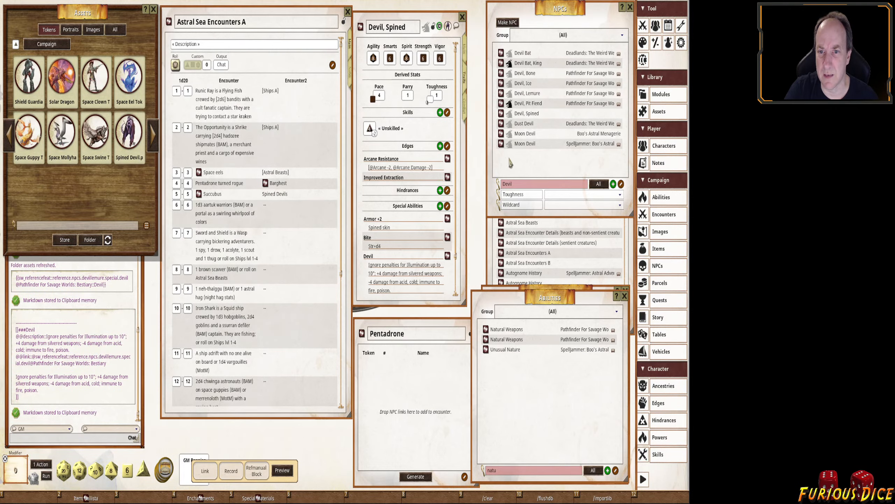
click(528, 86)
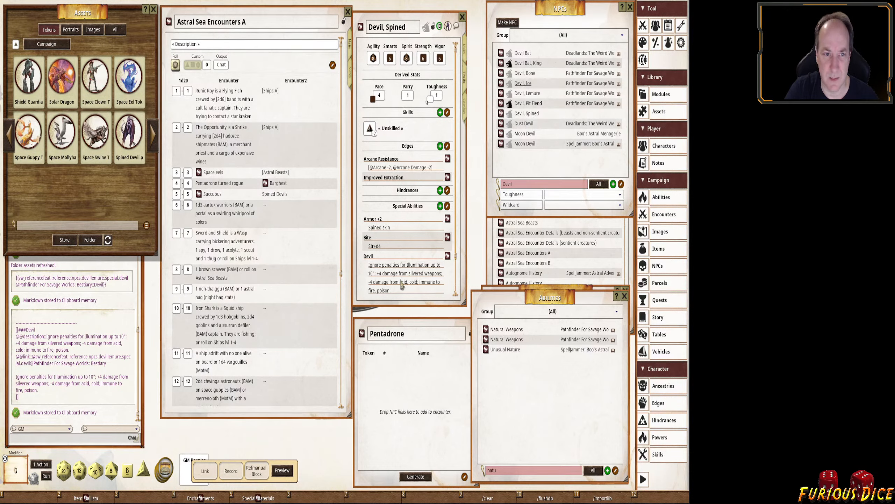
drag(298, 305, 231, 167)
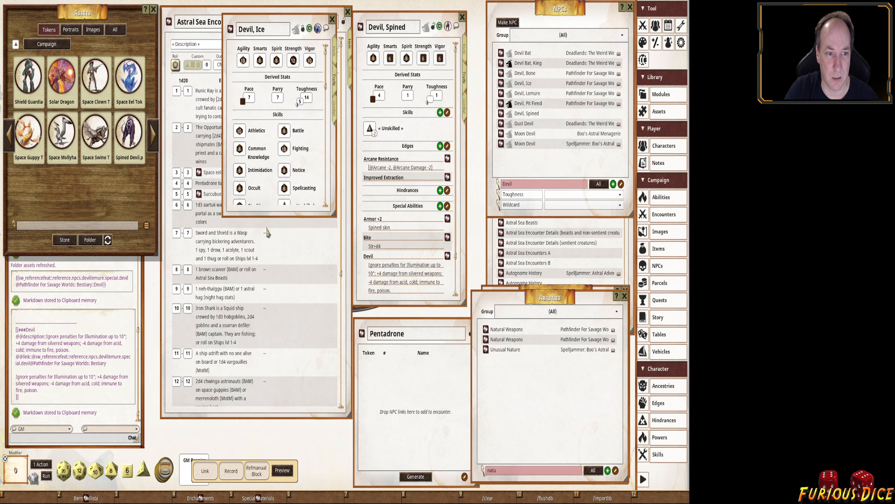
drag(269, 226, 317, 438)
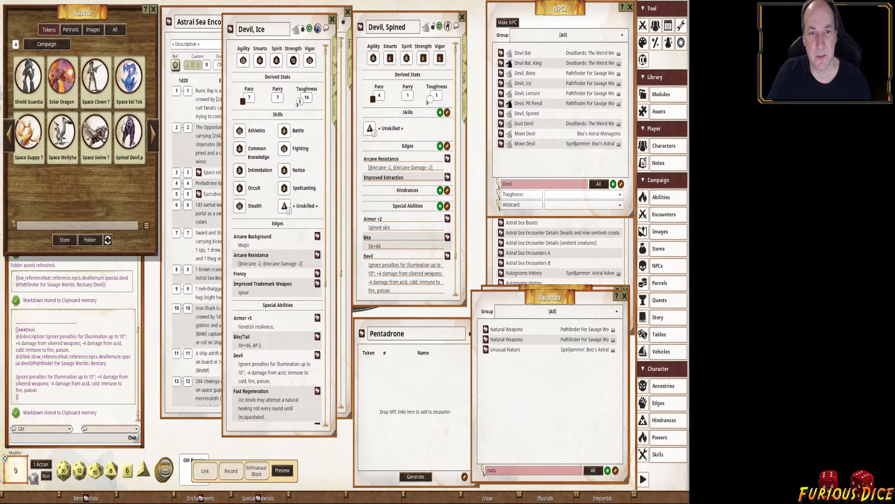
Add the Athletics and Shooting skills to Devil, Spined and raise their dice.
click(440, 113)
text(At)
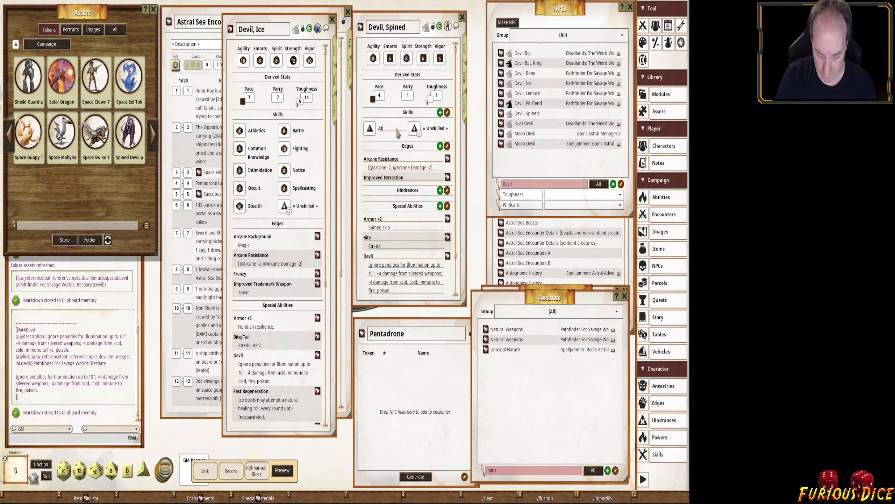
text(hletics)
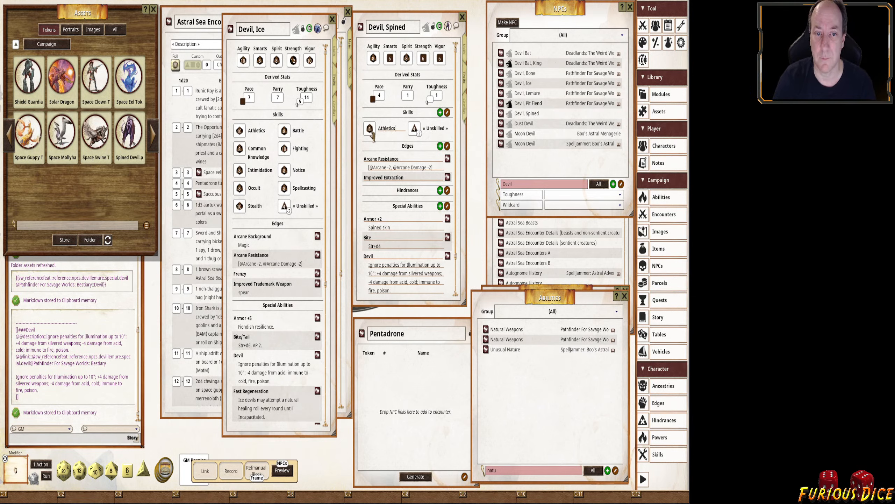
click(440, 113)
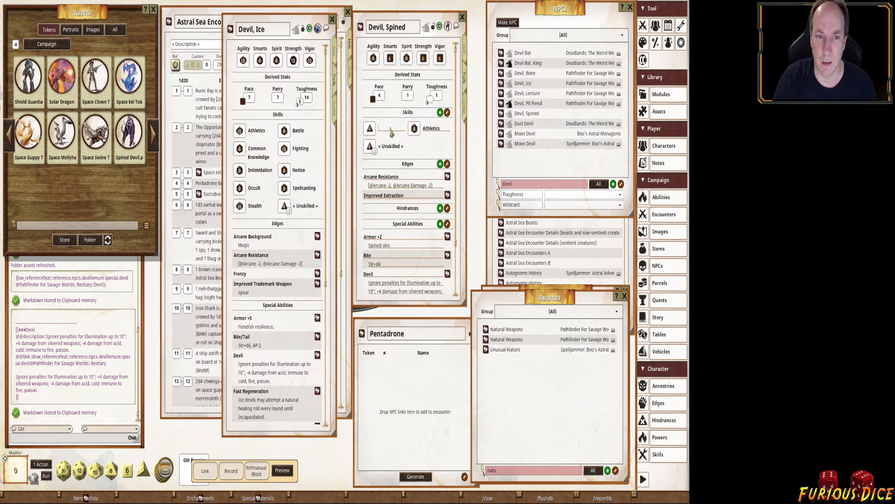
text(Shooting)
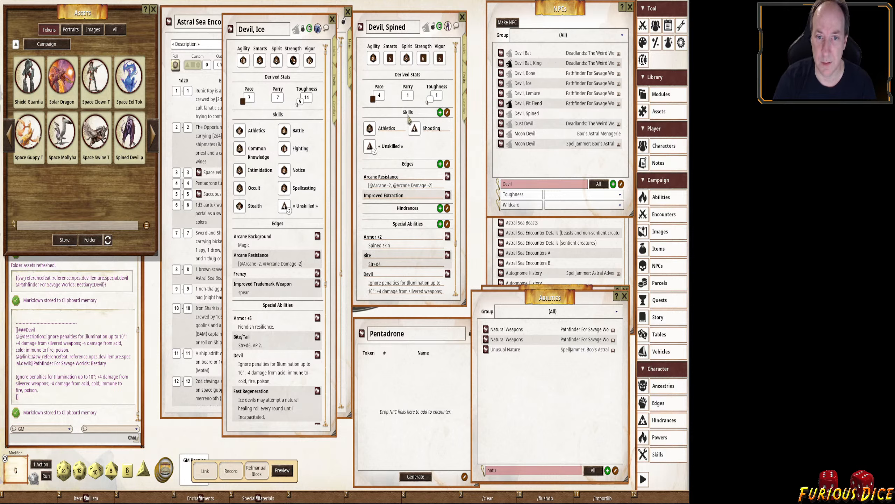
scroll(418, 131, up, 2)
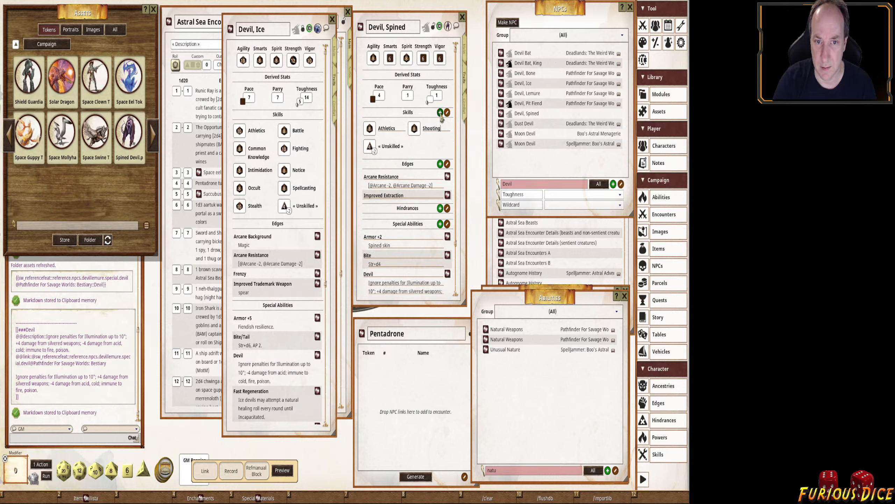
Add the Fighting skill to Devil, Spined and raise its die one step.
key(Return)
text(Fi)
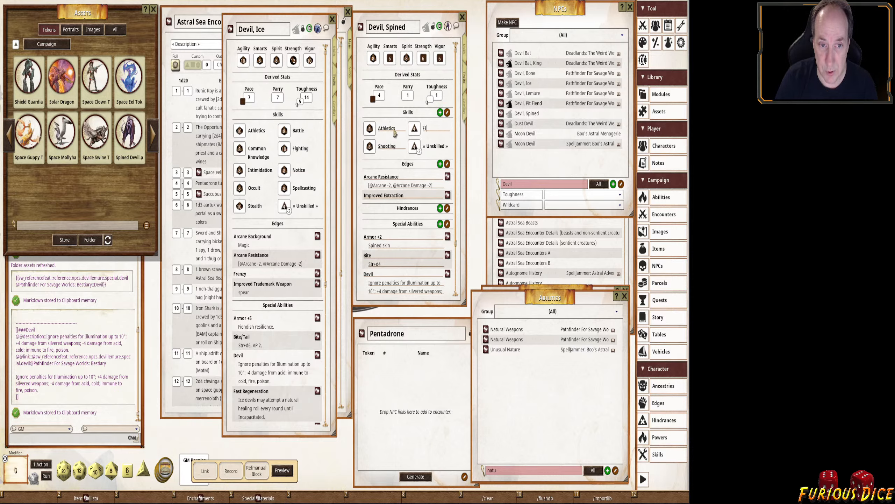
text(ghting)
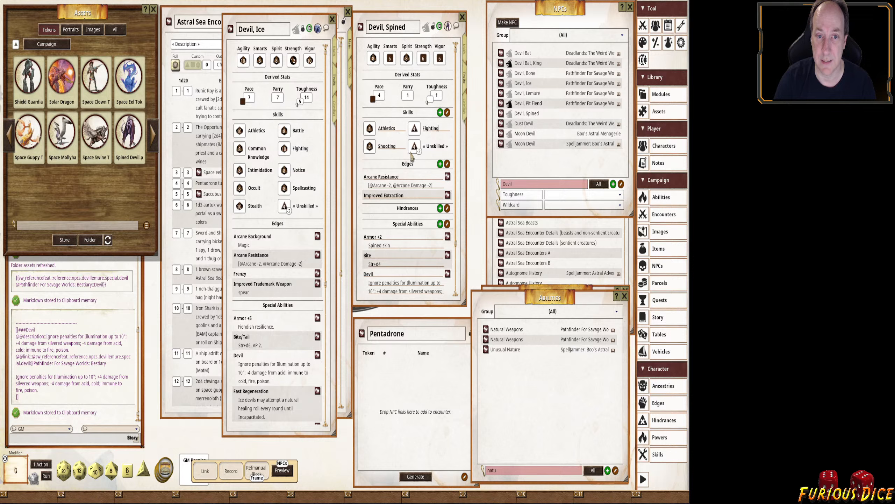
scroll(414, 133, up, 1)
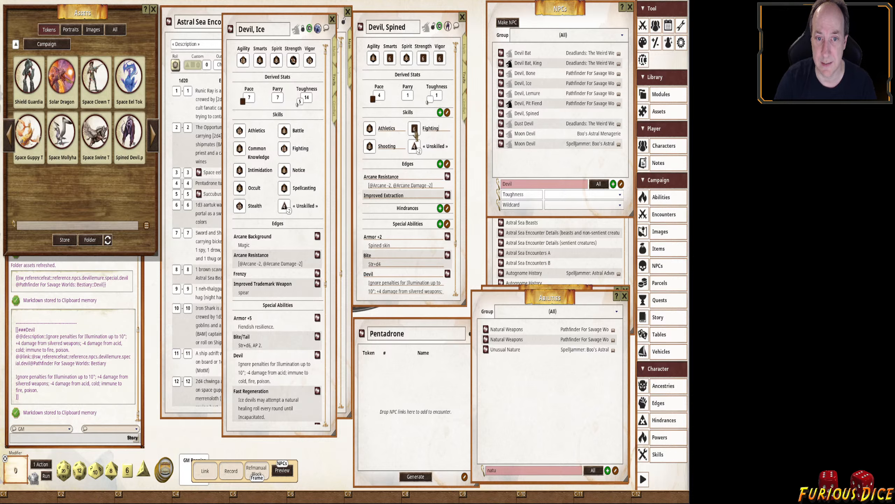
Set Devil, Spined's Parry to 5 and its Toughness to 7 with 2 armor.
click(408, 95)
text(5)
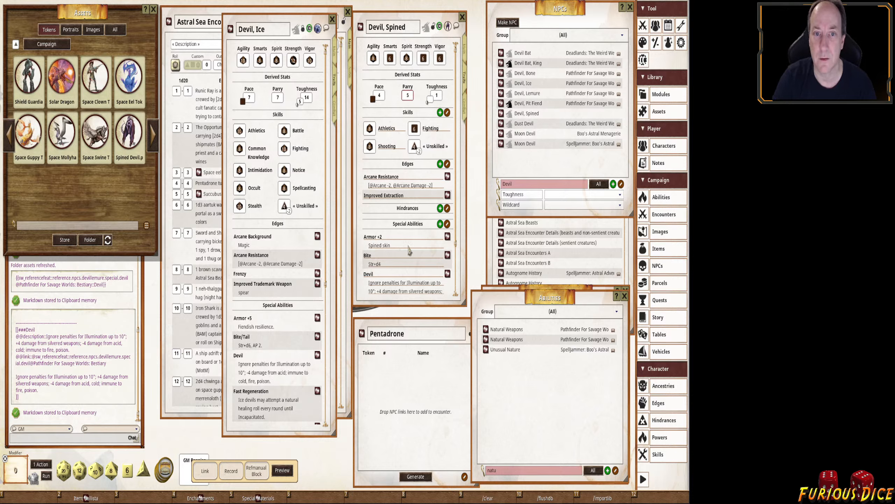
click(438, 97)
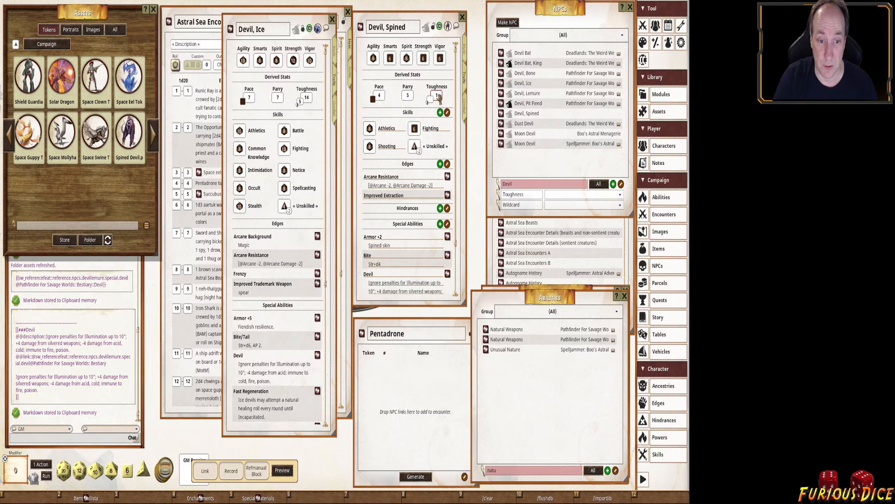
text(7)
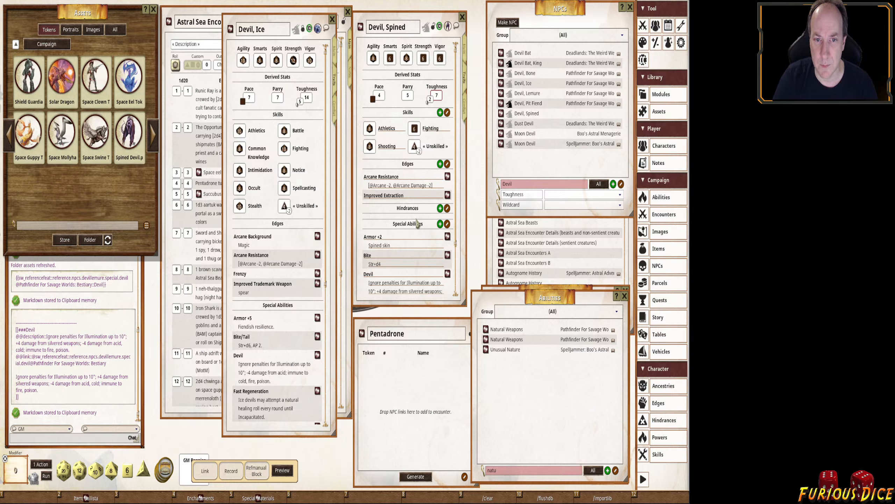
Add the Common Knowledge and Notice skills to Devil, Spined.
click(440, 112)
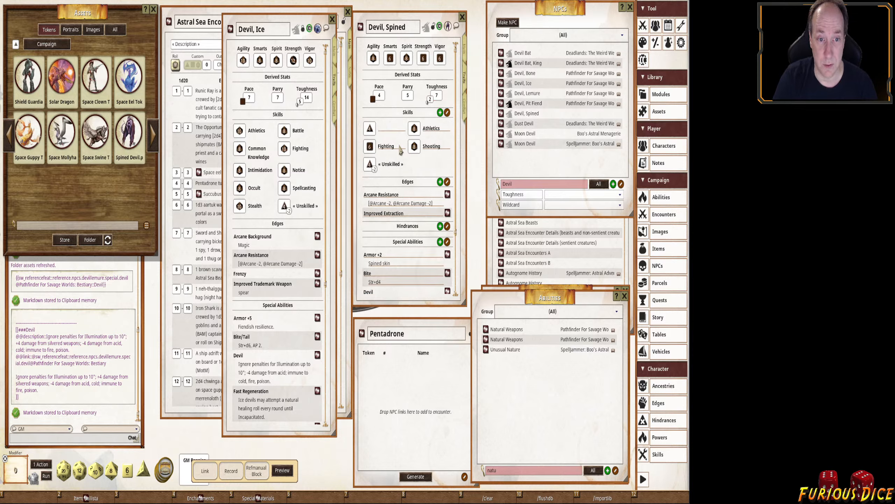
text(Common )
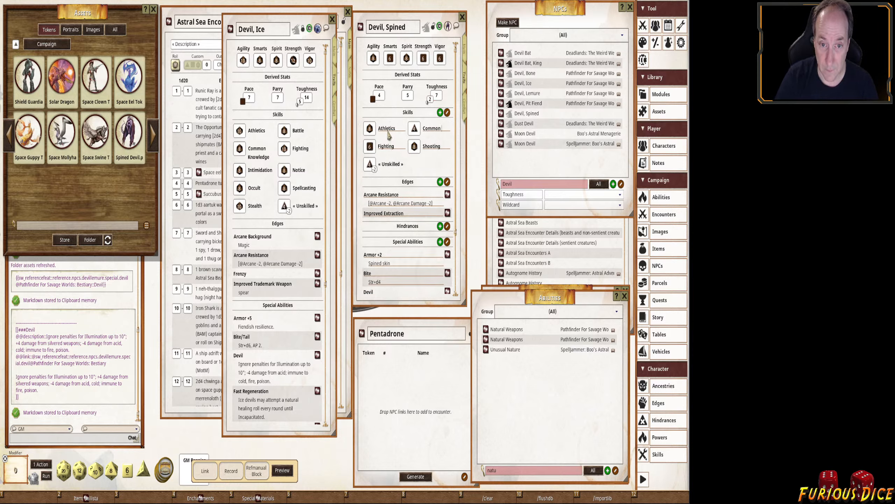
text(Knowledge)
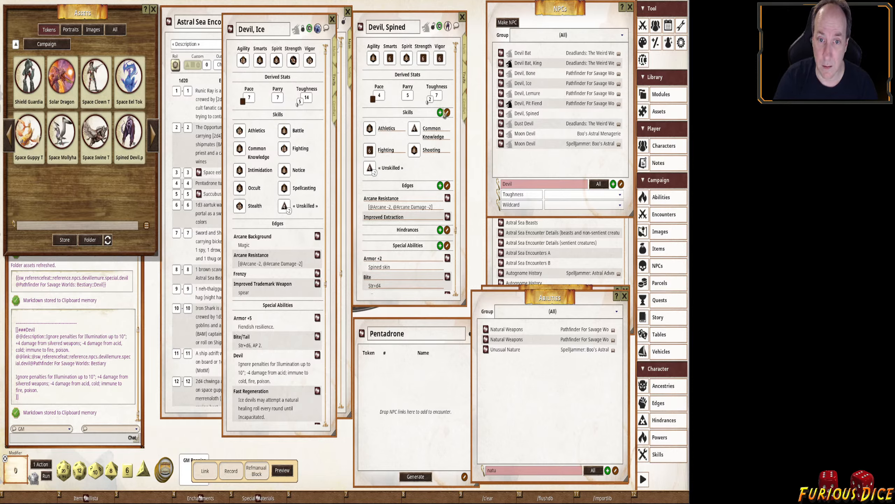
click(440, 112)
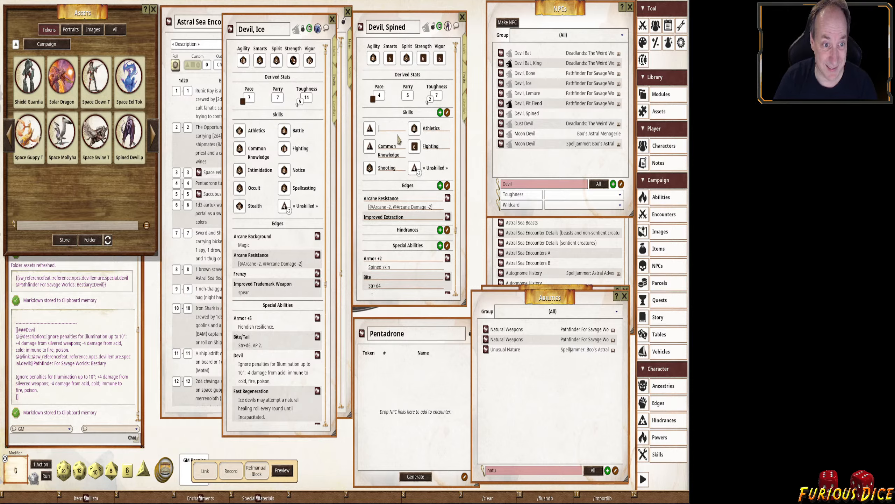
text(Notice)
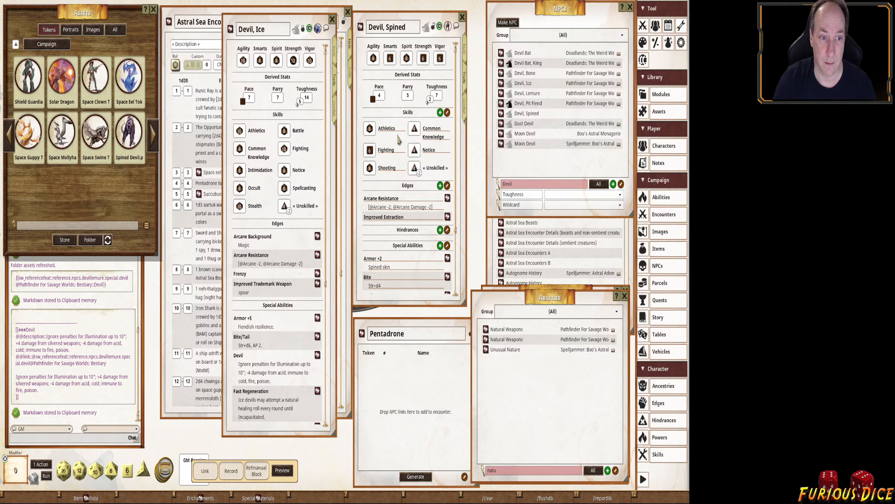
Add the Stealth and Intimidation skills to Devil, Spined, correcting the spelling of Intimidation.
click(440, 112)
text(Ste)
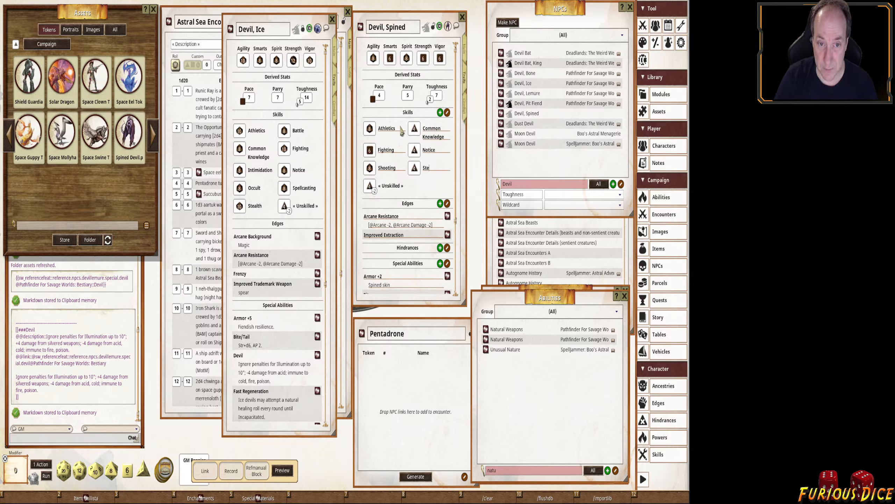
text(lath)
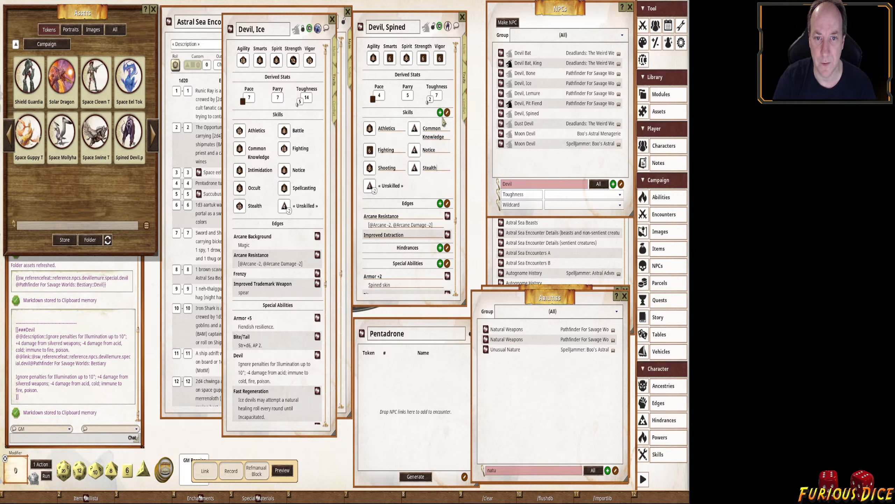
key(Return)
text(Intimdiation)
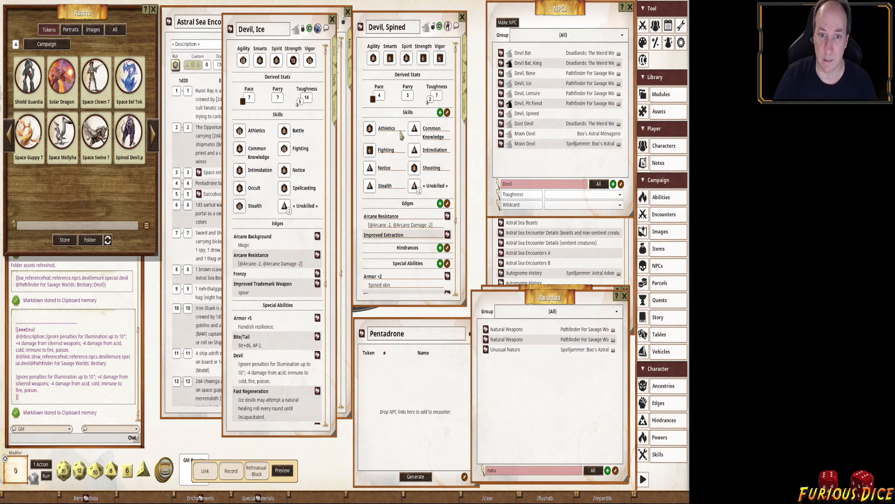
key(shift+Tab)
text(In)
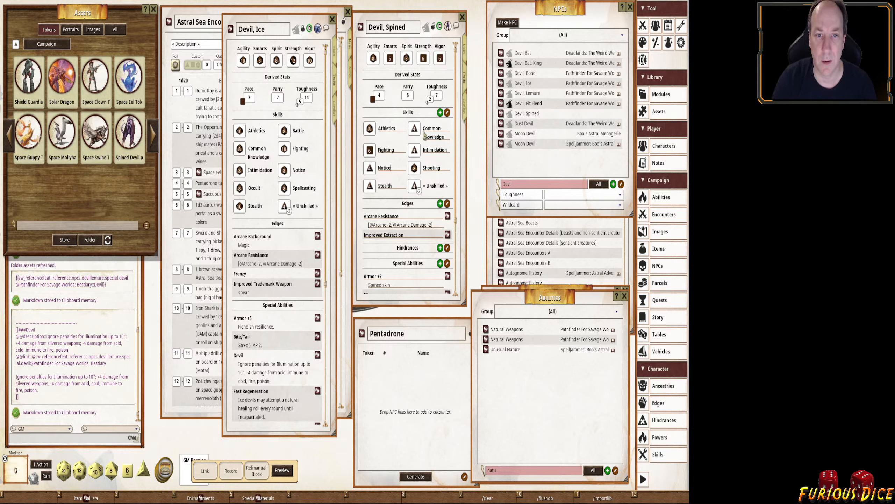
Set Devil, Spined's Common Knowledge, Intimidation and Stealth to d6 and Notice to d8.
scroll(414, 129, up, 1)
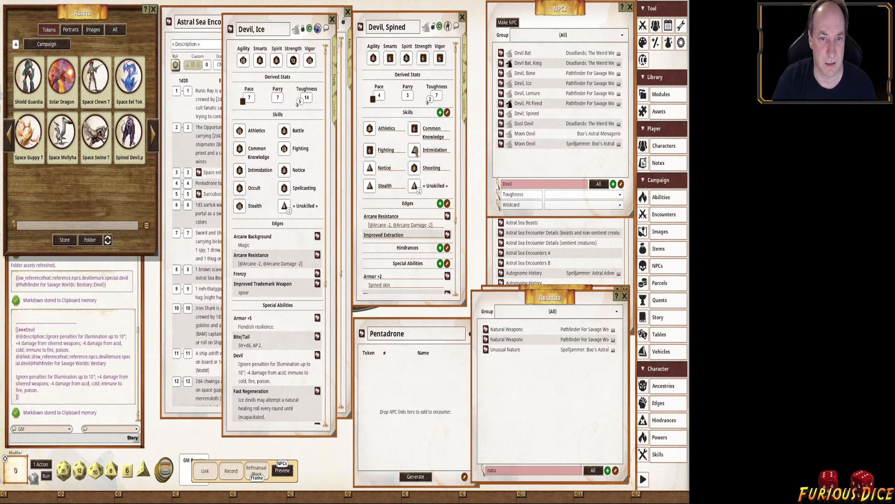
scroll(415, 153, up, 1)
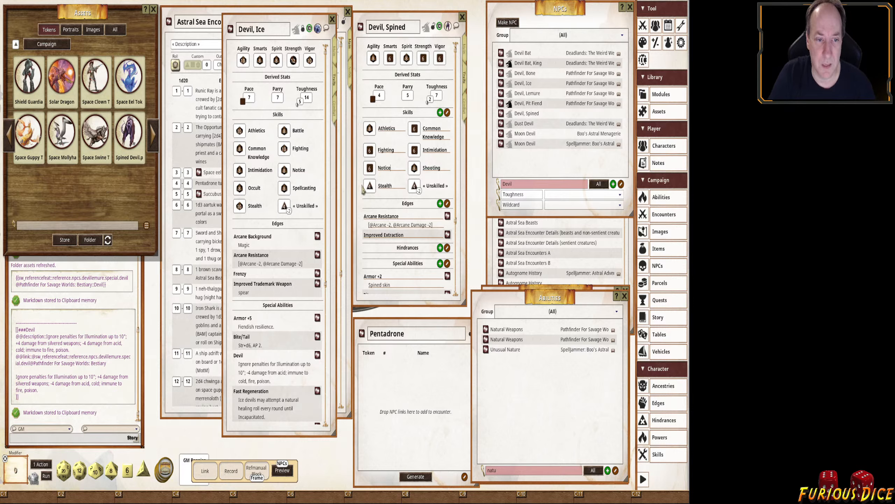
scroll(370, 187, up, 2)
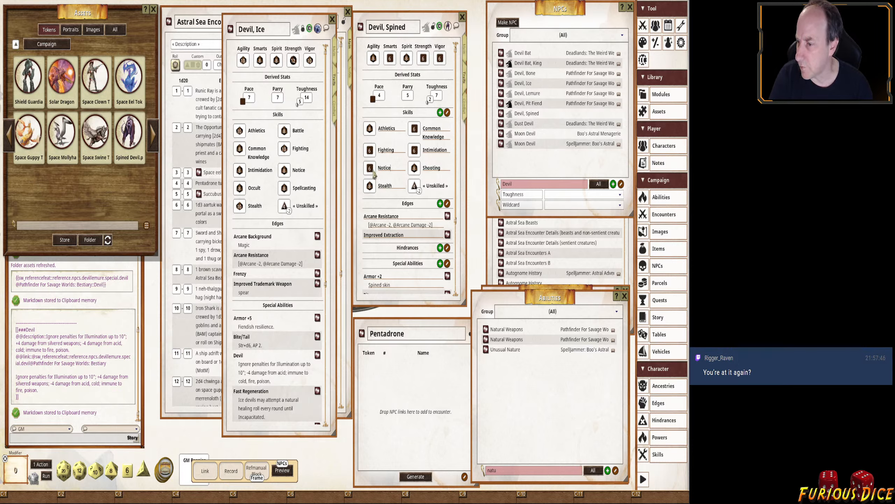
scroll(370, 169, up, 1)
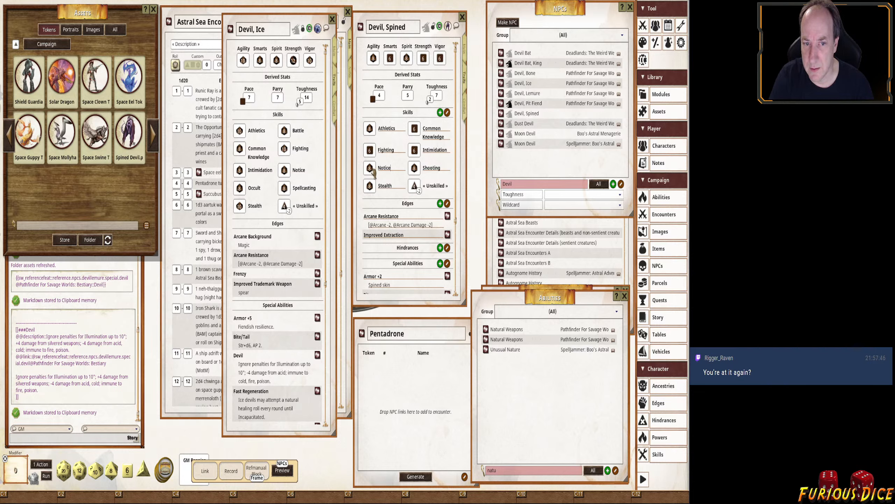
scroll(370, 168, up, 1)
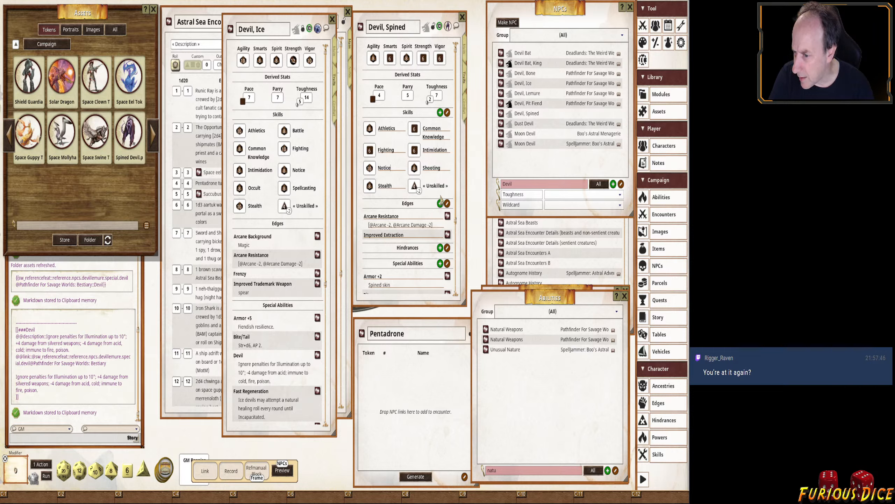
scroll(369, 185, down, 1)
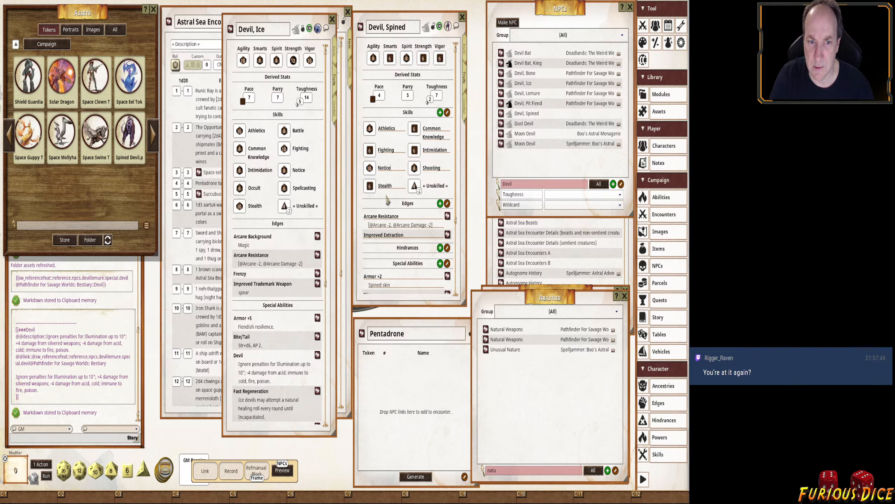
Set Devil, Spined's Space to 1 in its combat details.
click(466, 107)
click(407, 60)
text(1)
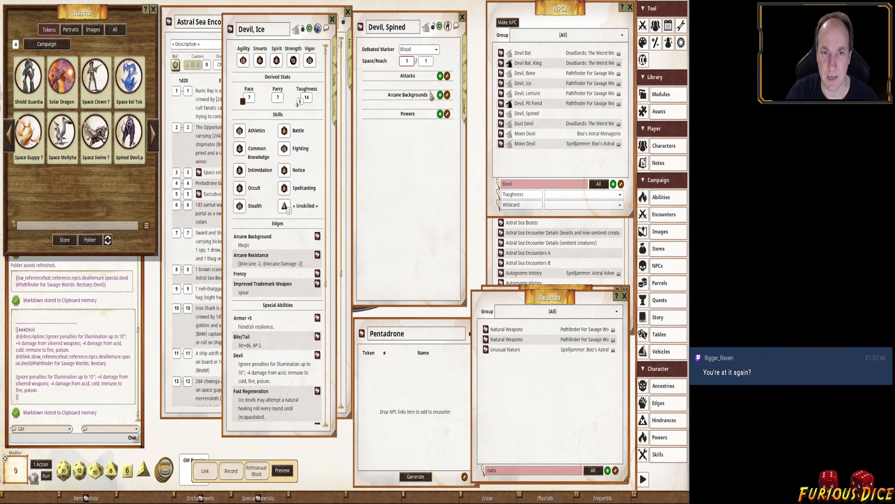
Check Devil, Ice's gear, attacks and powers for reference, and close its sheet.
click(334, 77)
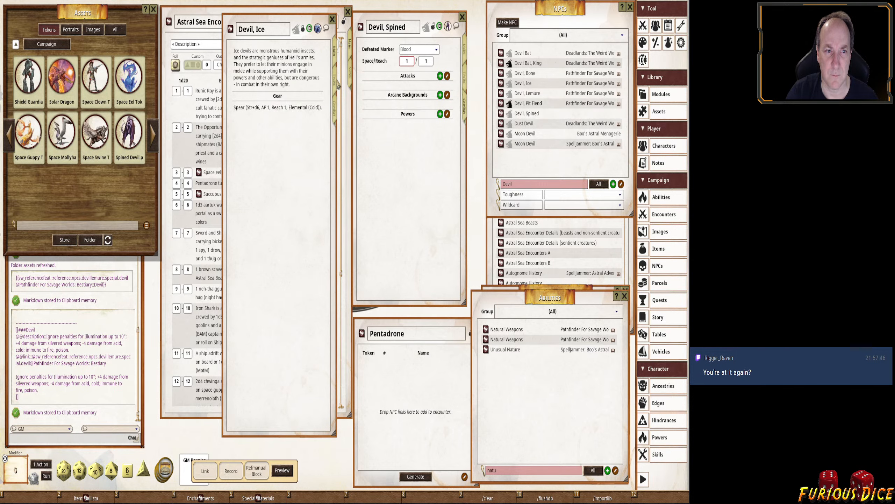
click(335, 114)
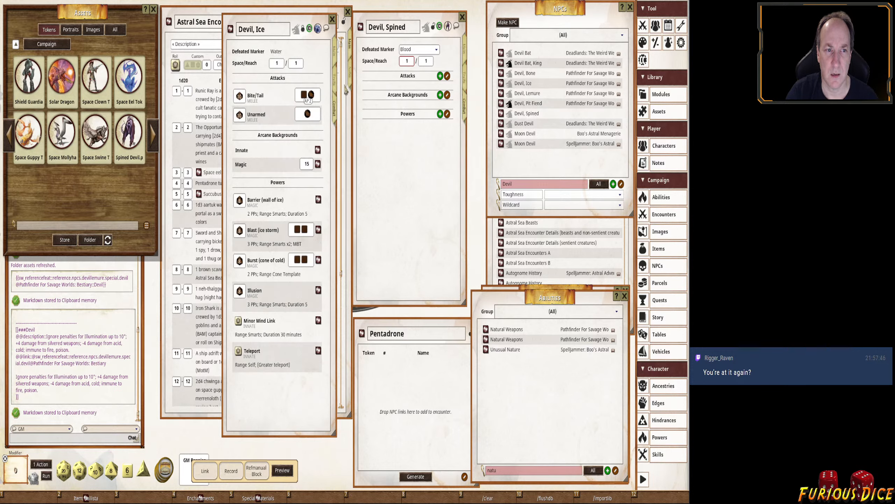
click(337, 83)
click(332, 18)
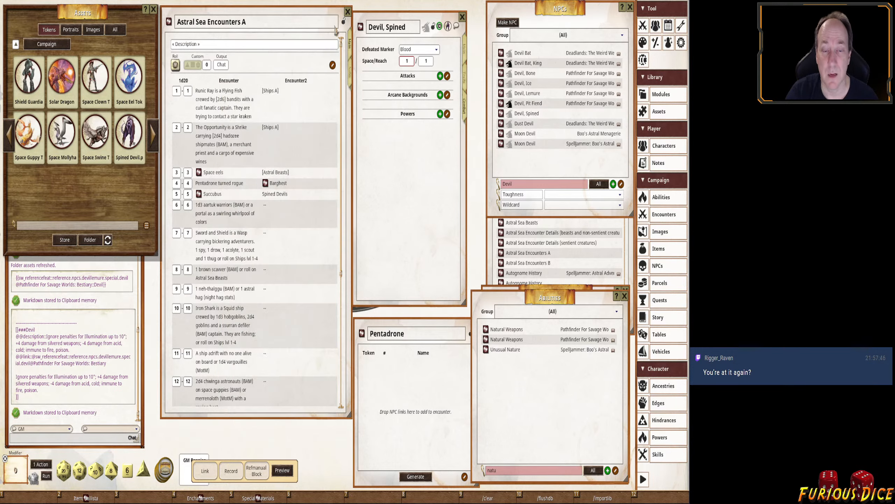
Add a Bite attack of type Melee with Str+d4 damage to Devil, Spined.
click(440, 76)
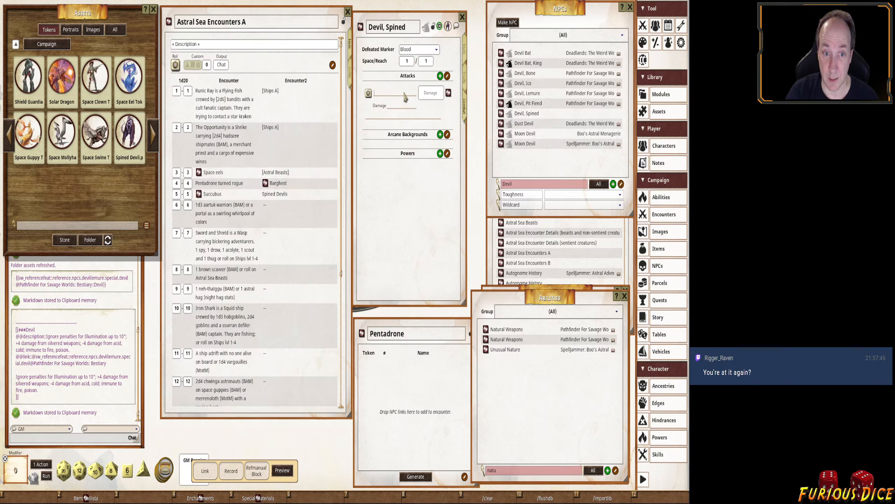
text(Bite)
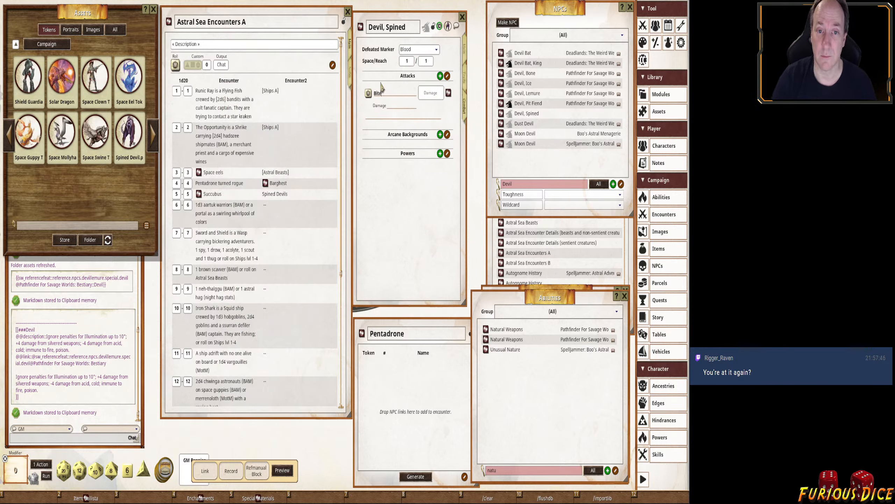
right_click(435, 95)
click(453, 95)
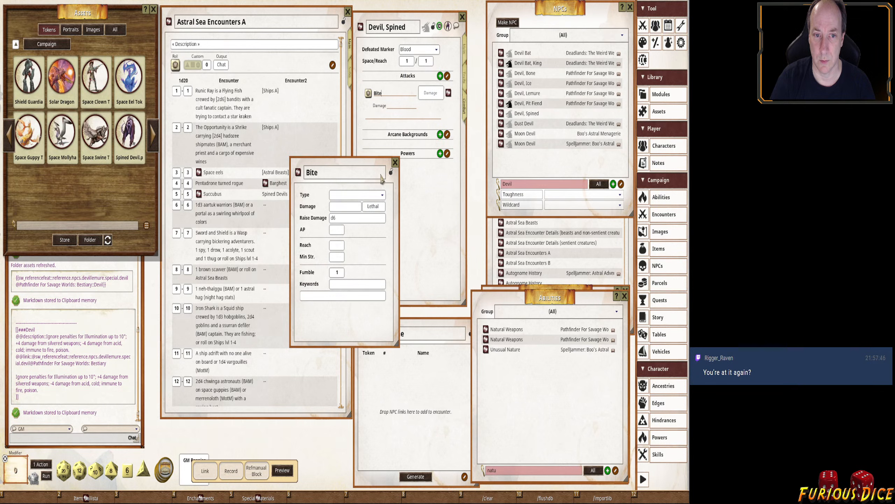
click(370, 195)
click(342, 211)
click(345, 207)
text(Str)
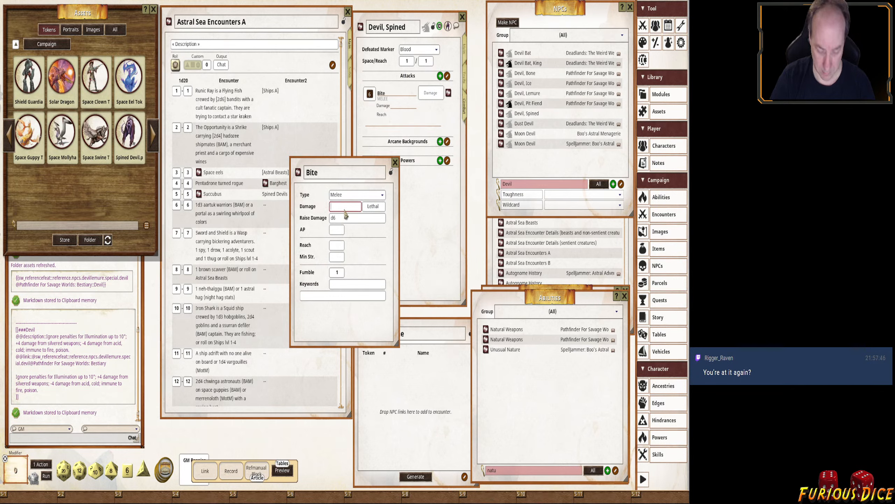
text(+)
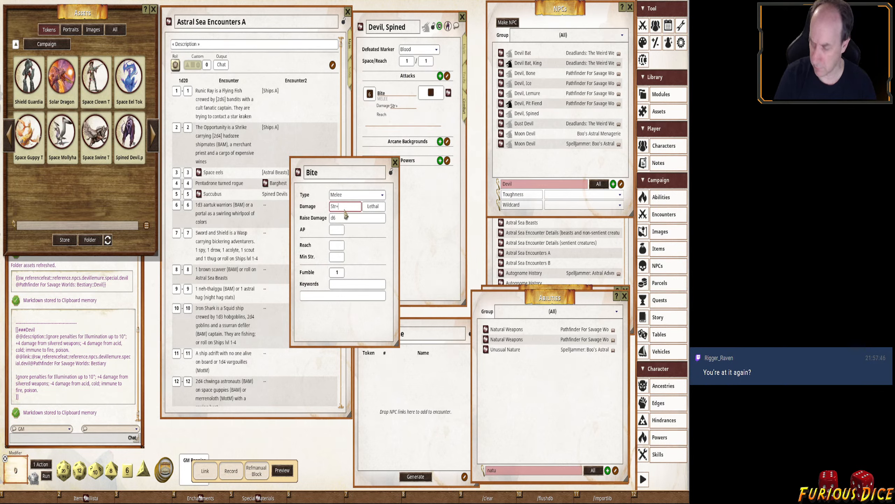
text(d4)
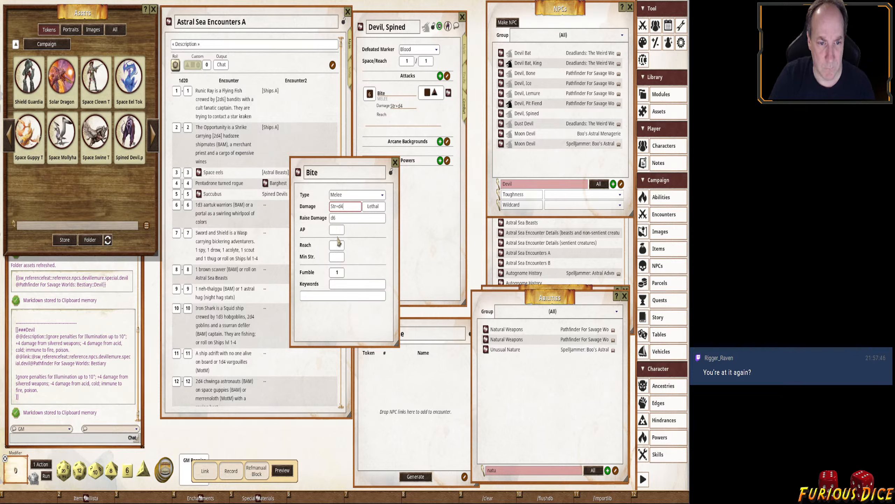
click(395, 162)
Add a Spine Tail attack of type Ranged with 2d4 damage to Devil, Spined.
click(441, 76)
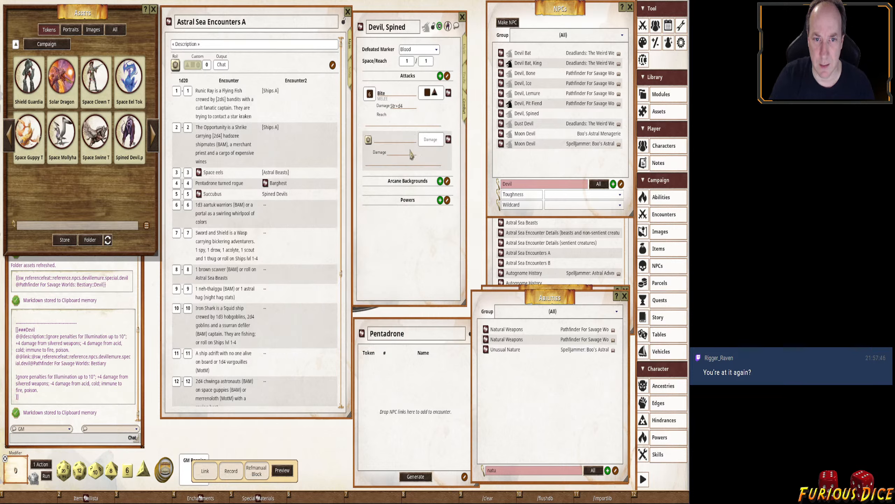
text(Spine)
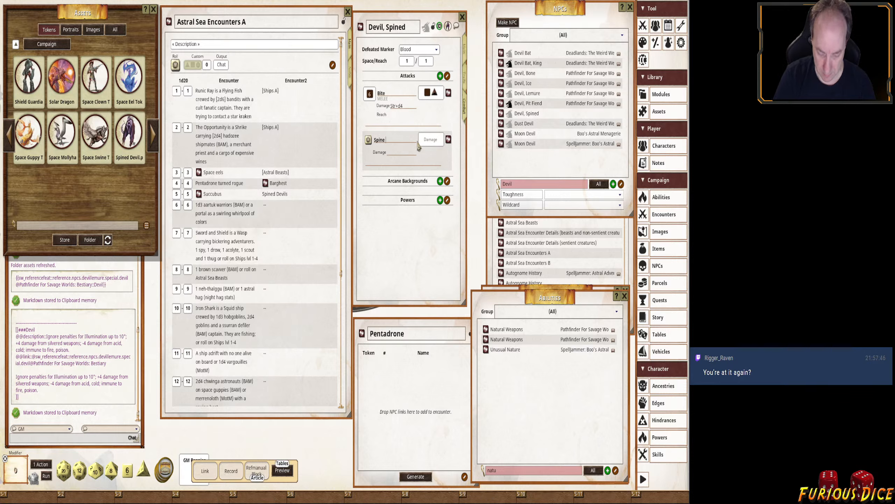
text( Tail)
right_click(435, 144)
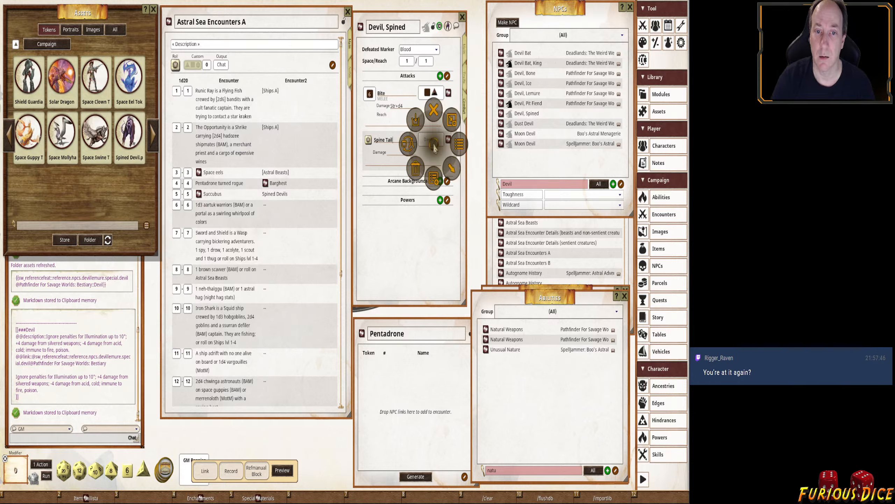
click(460, 141)
click(355, 196)
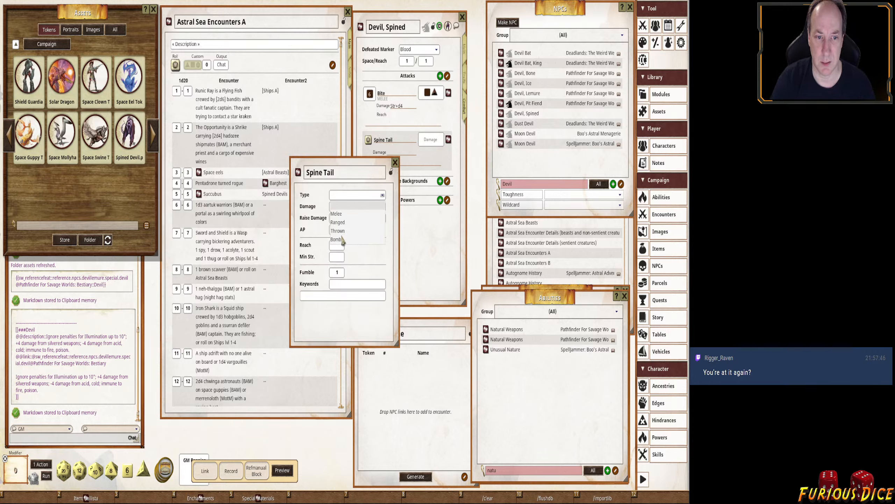
click(344, 231)
click(346, 208)
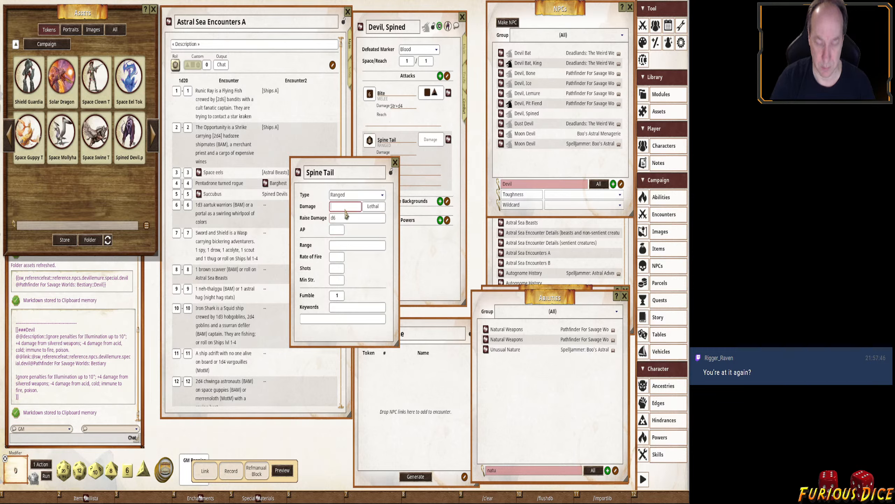
text(2d4)
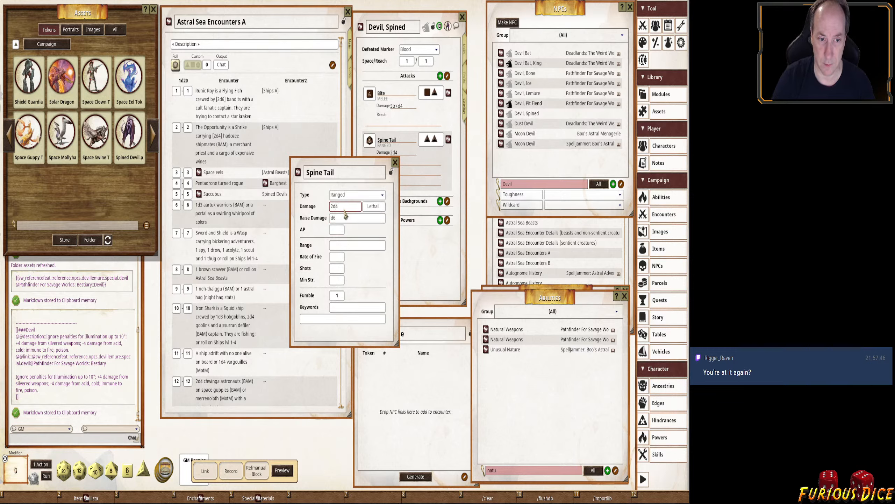
Give the Spine Tail attack AP 1, range 20/40/80, rate of fire 1 and 12 shots.
click(337, 229)
text(1)
click(343, 247)
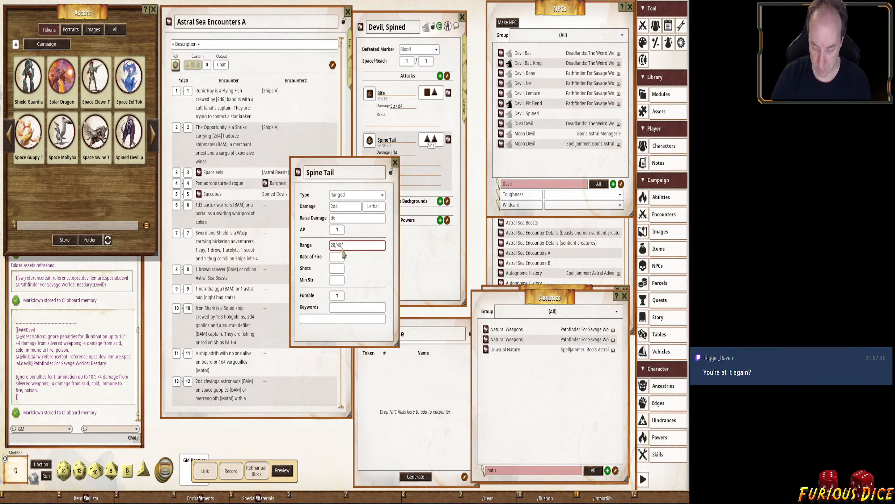
text(20/40/80)
click(337, 257)
text(1)
click(336, 269)
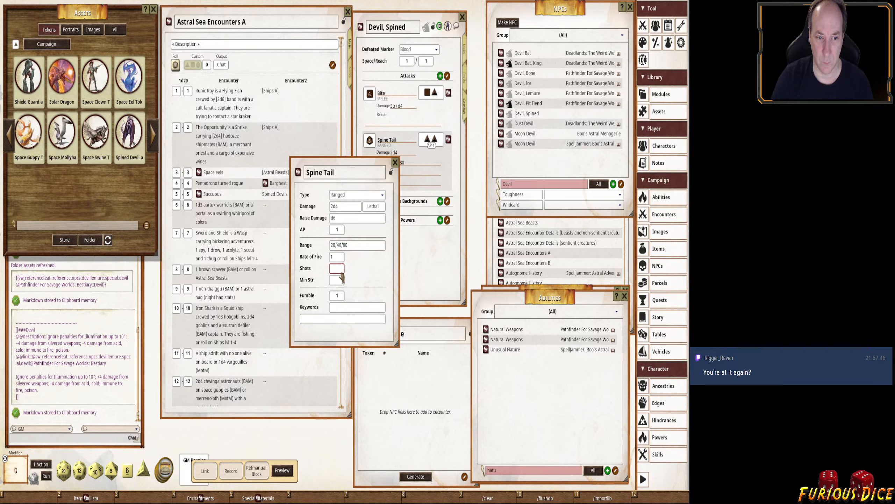
text(12)
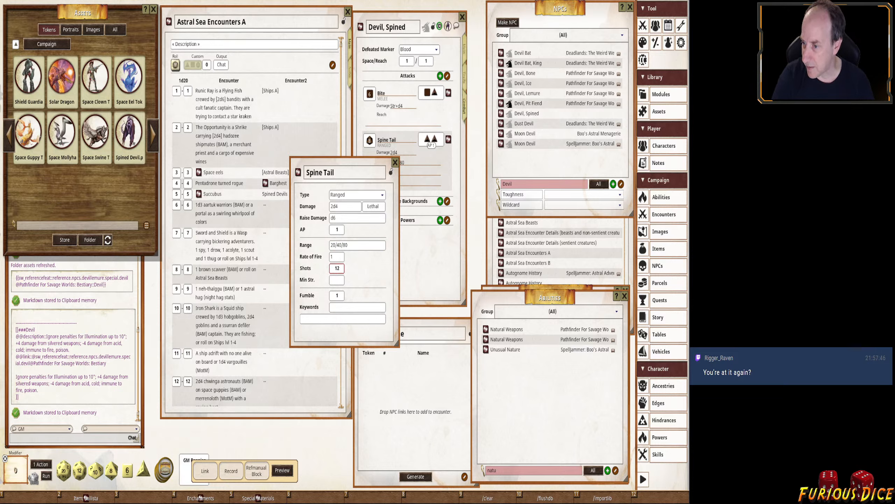
Add the note "The devil has twelve tail spines. Used spines regrow after 8 hours." to the Spine Tail attack and close it.
click(345, 321)
text(The d)
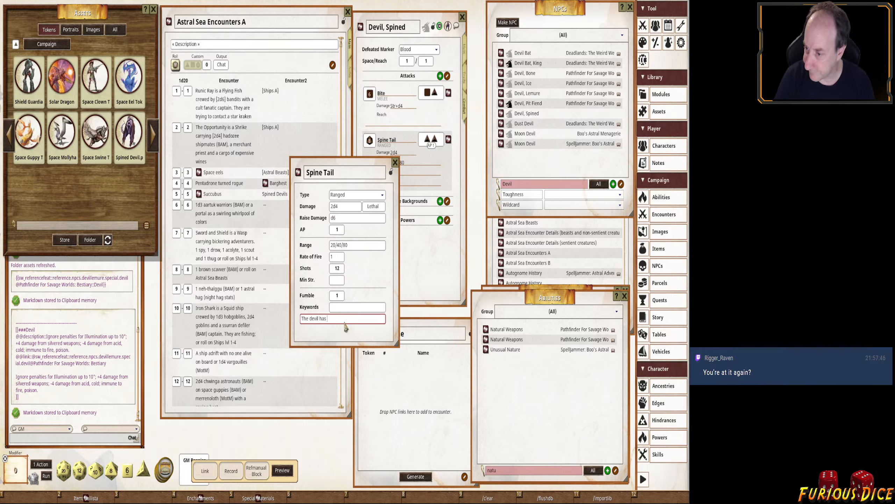
text(evil has )
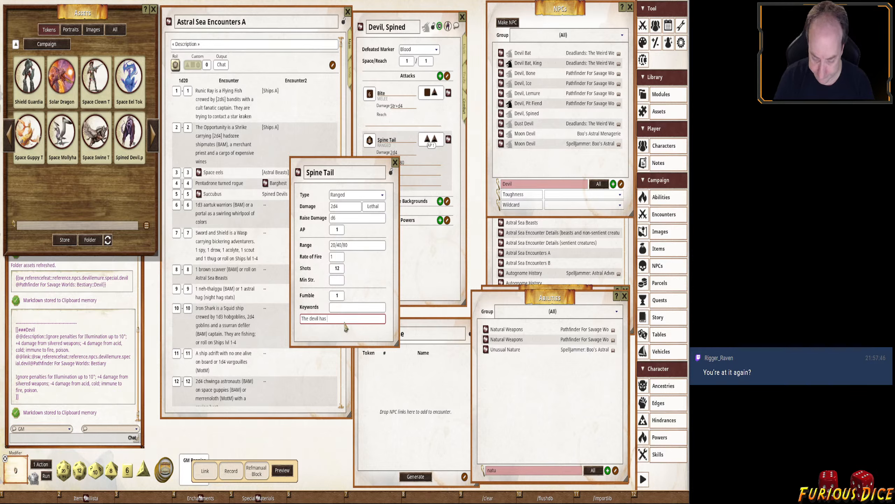
text(twelve tail spines.)
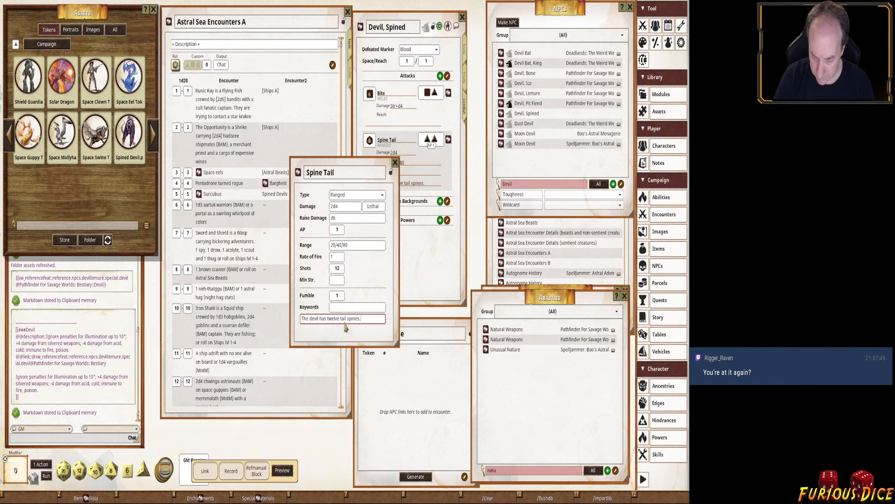
text(Used spines)
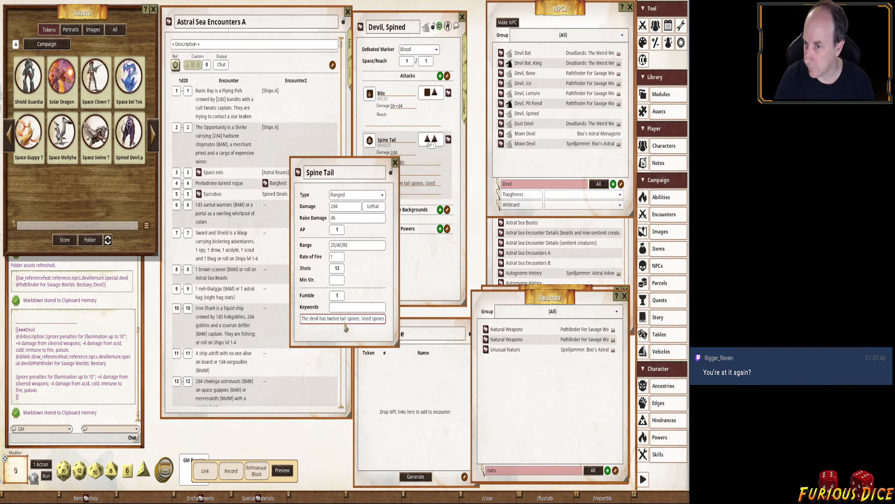
text( regrow)
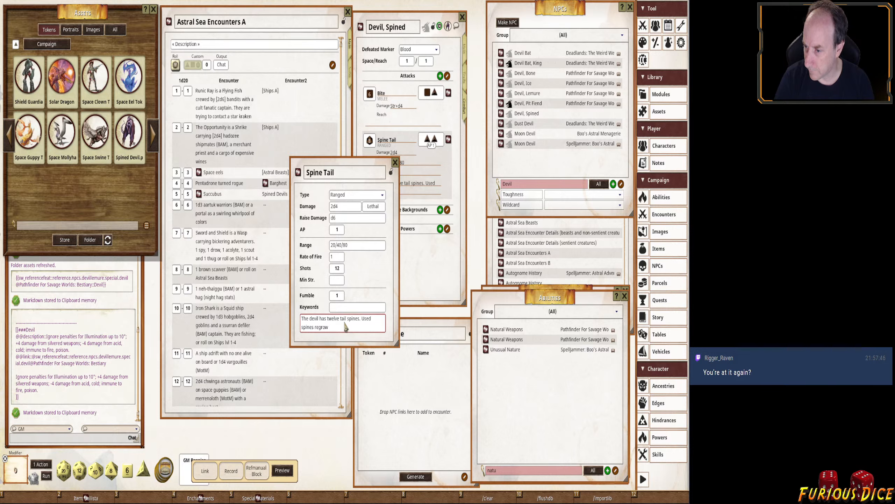
text( after 8 hours.)
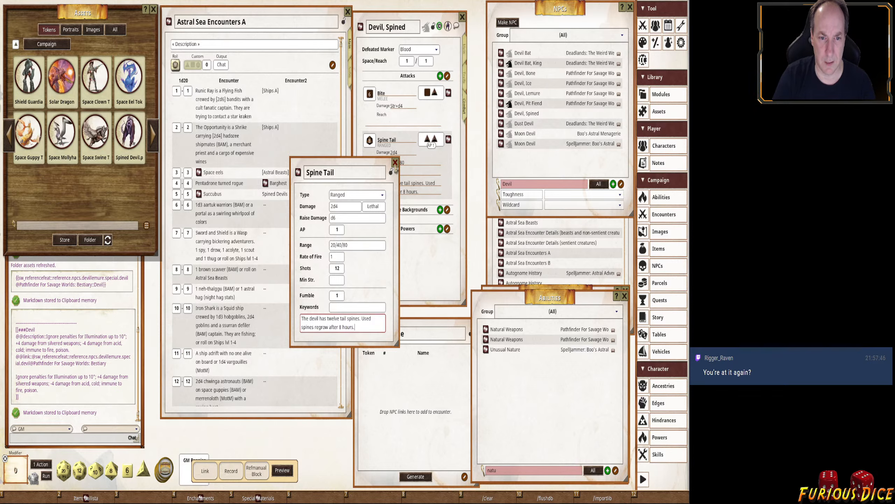
click(395, 163)
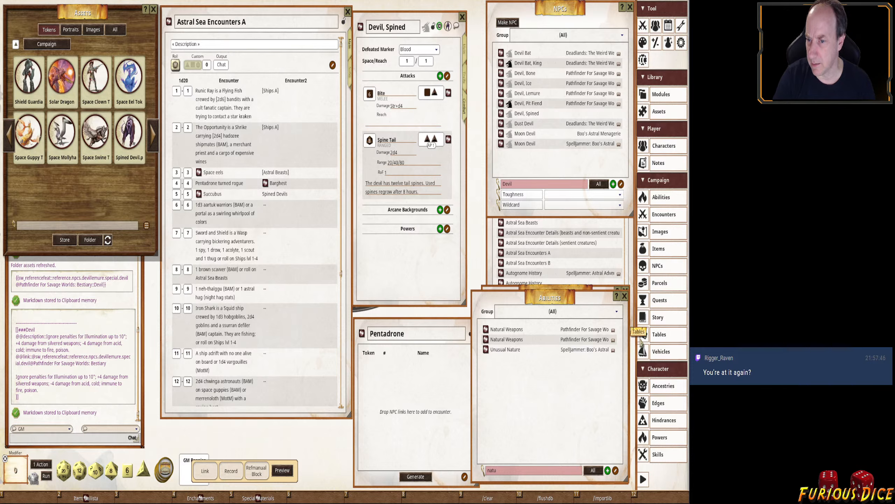
Find the melee Trident in the items library and add it to Devil, Spined's attacks.
click(656, 248)
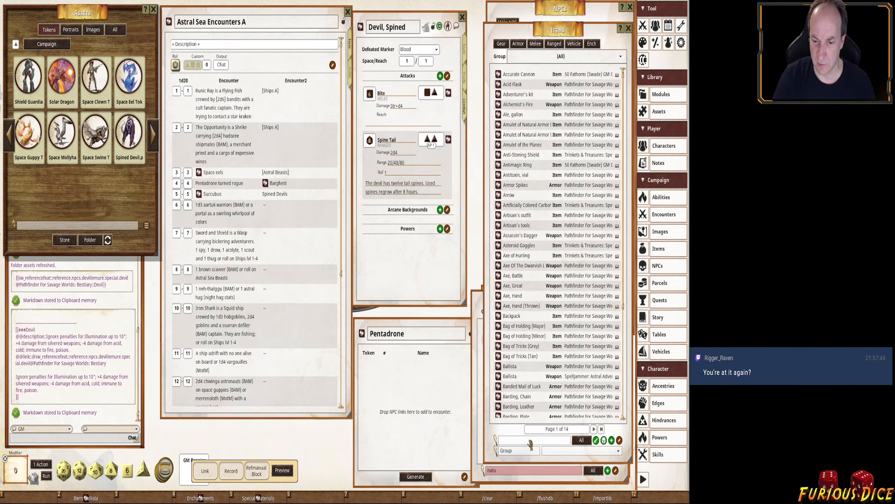
click(522, 470)
click(544, 239)
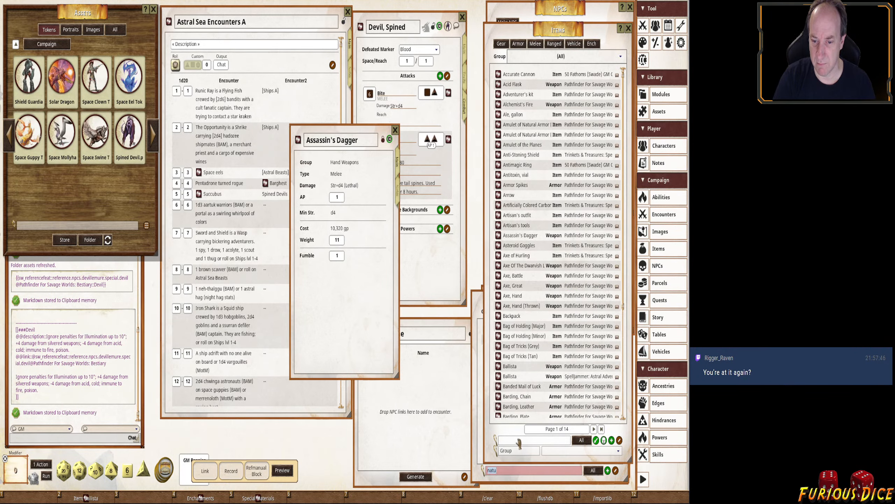
click(396, 131)
click(513, 440)
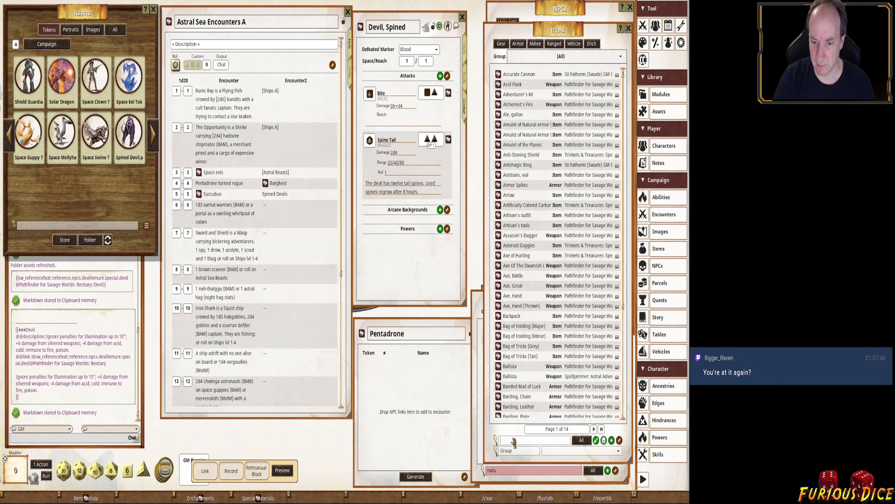
text(fork)
key(Return)
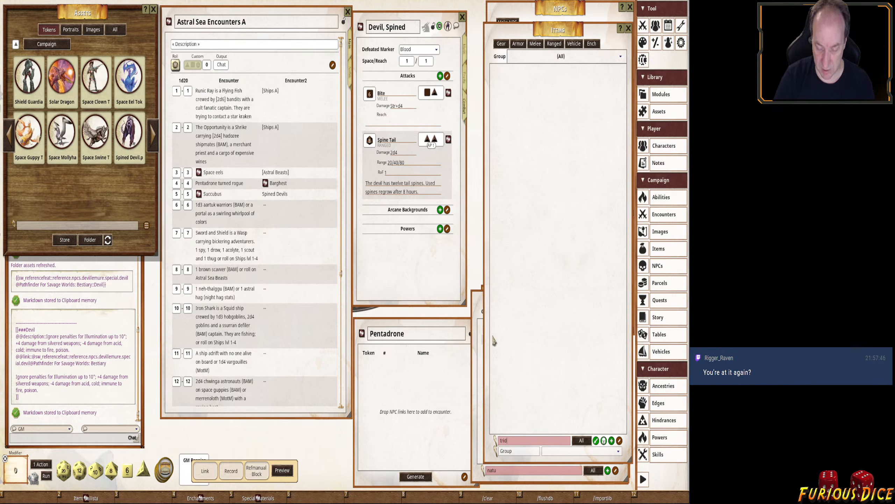
key(Return)
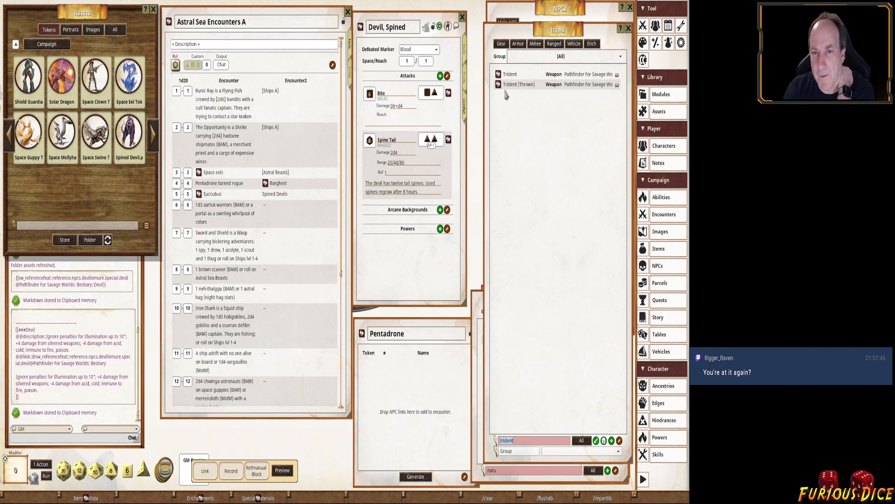
drag(499, 75, 454, 196)
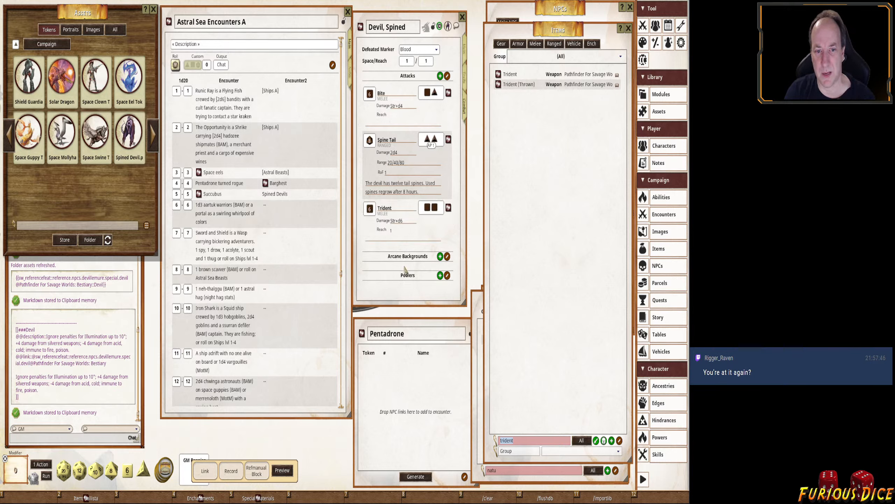
Open Devil, Spined's Trident attack and look up the Spear, Long and Spear items to compare their stats with it.
click(449, 208)
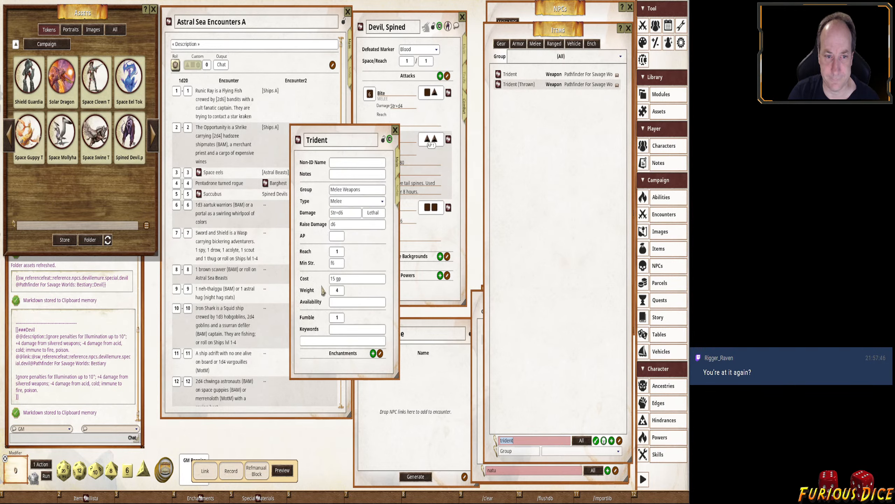
drag(324, 291, 226, 276)
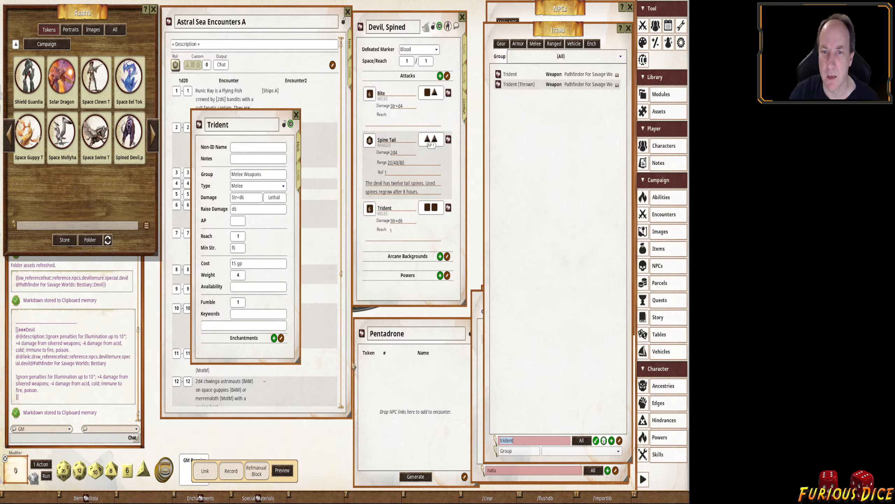
text(S)
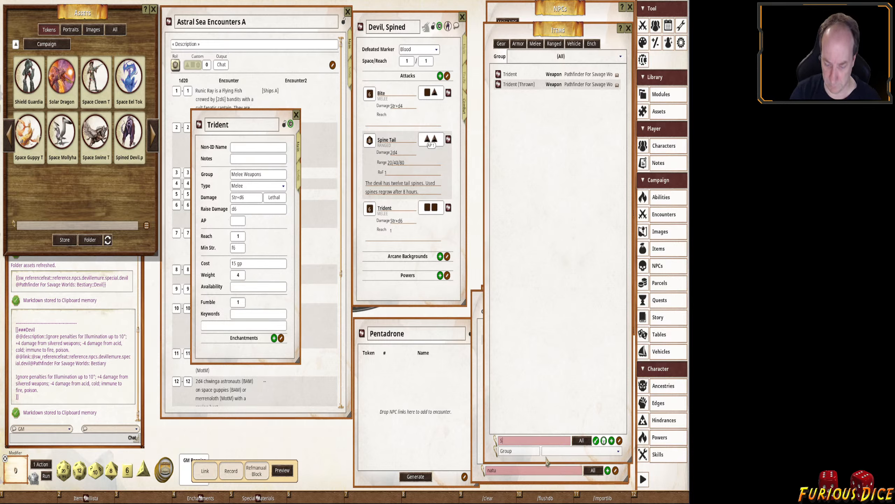
text(pear)
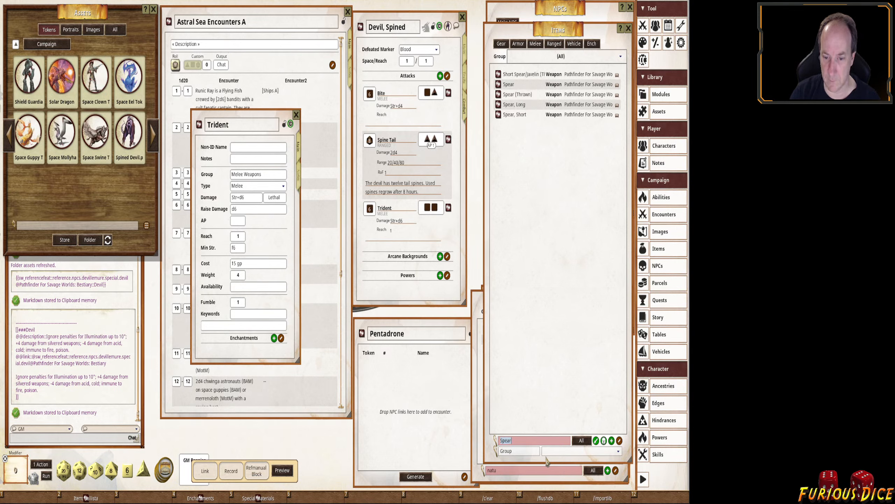
click(523, 110)
drag(360, 282, 390, 265)
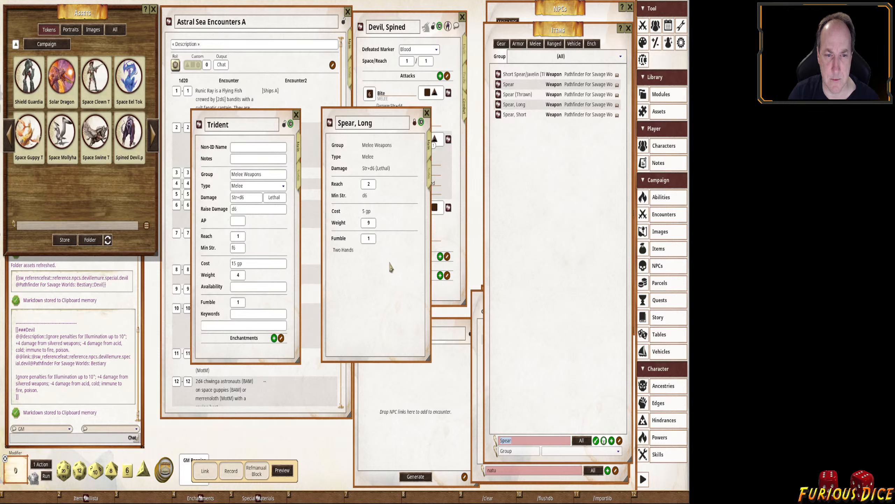
click(427, 113)
click(507, 85)
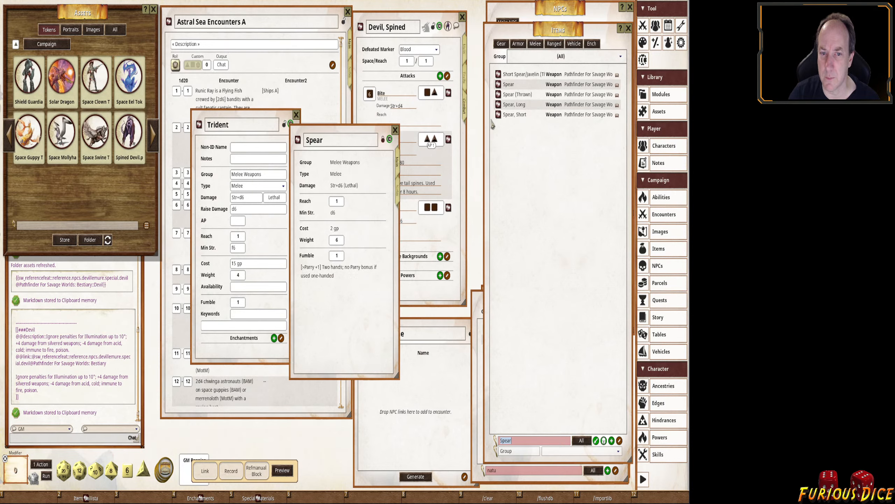
drag(355, 307, 380, 292)
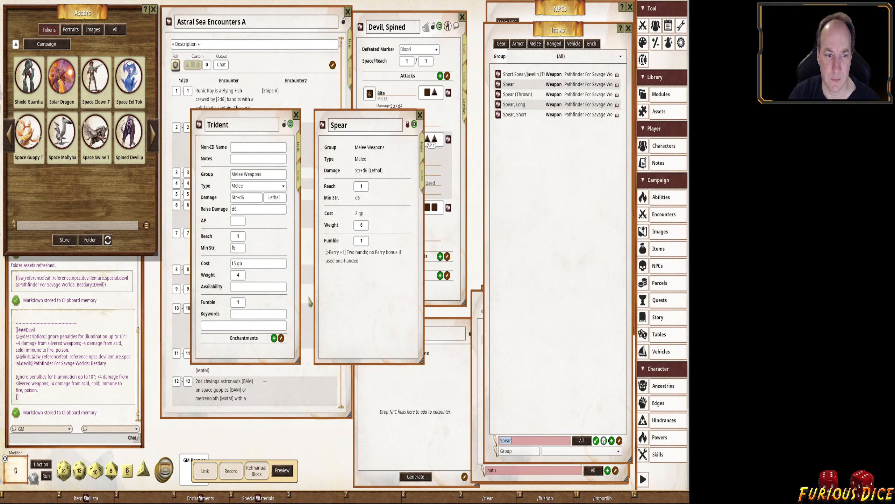
Set the Trident's minimum strength to d6, clear its cost, and set its weight to 6.
click(238, 248)
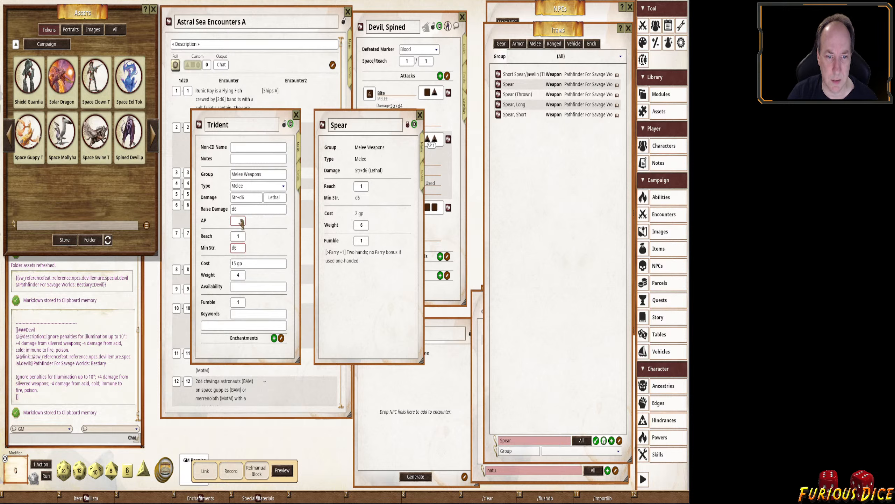
click(247, 263)
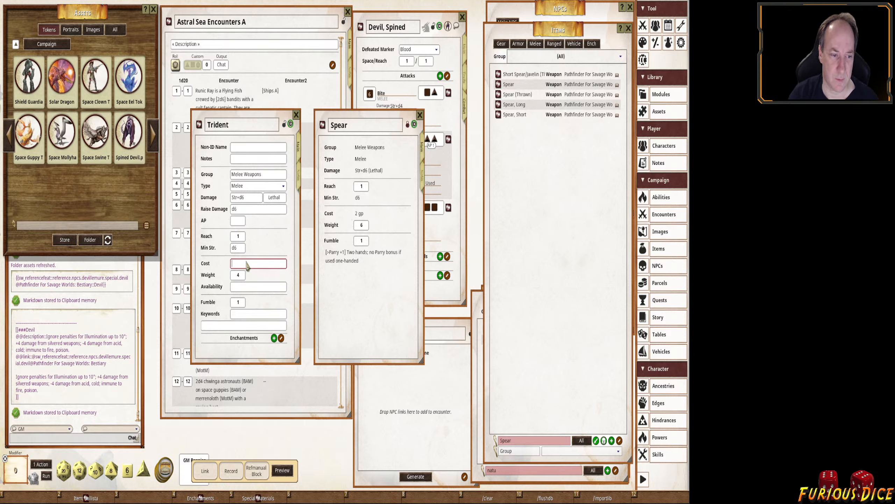
key(BackSpace)
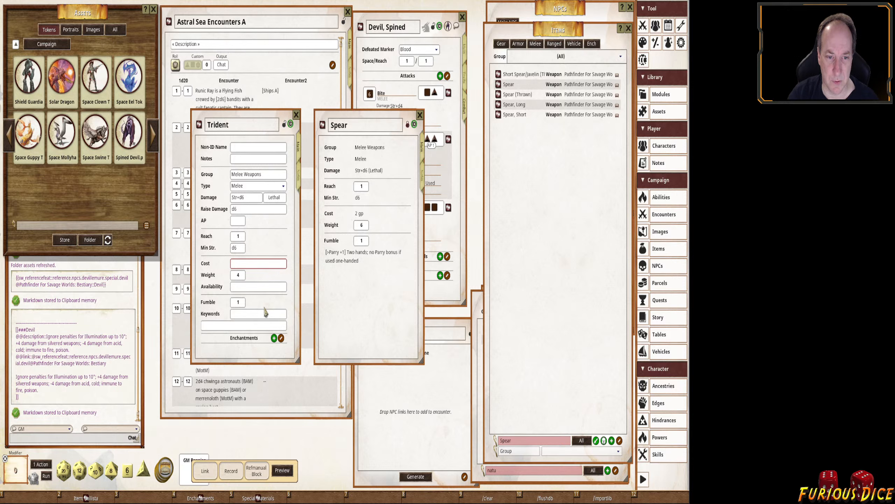
click(243, 276)
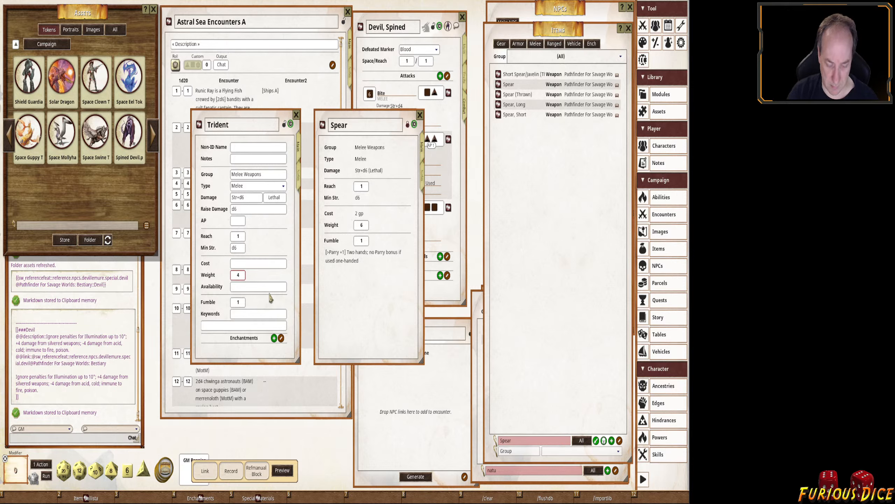
text(6)
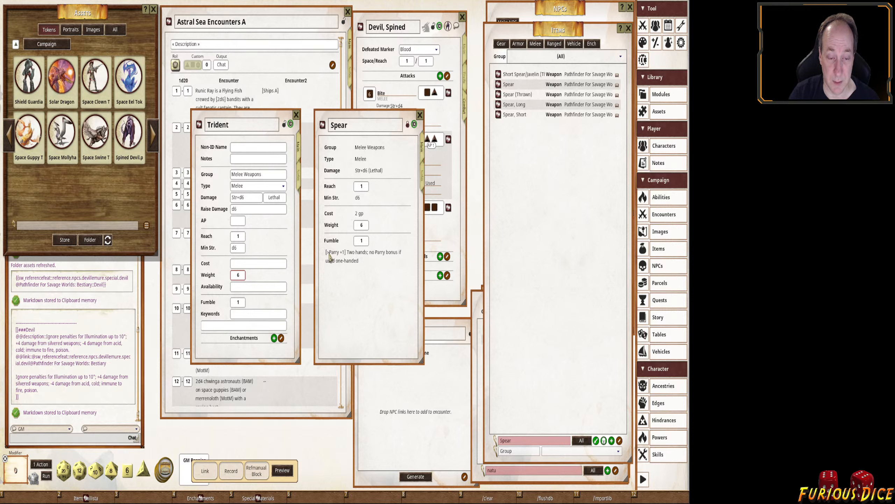
Add the note "Two hands" to the Trident attack, and close the Trident and Spear sheets.
click(247, 326)
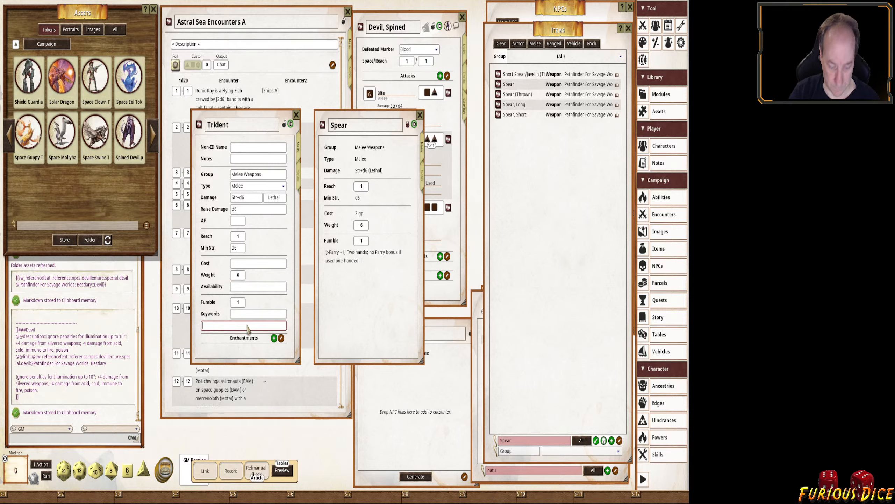
text(Two hands)
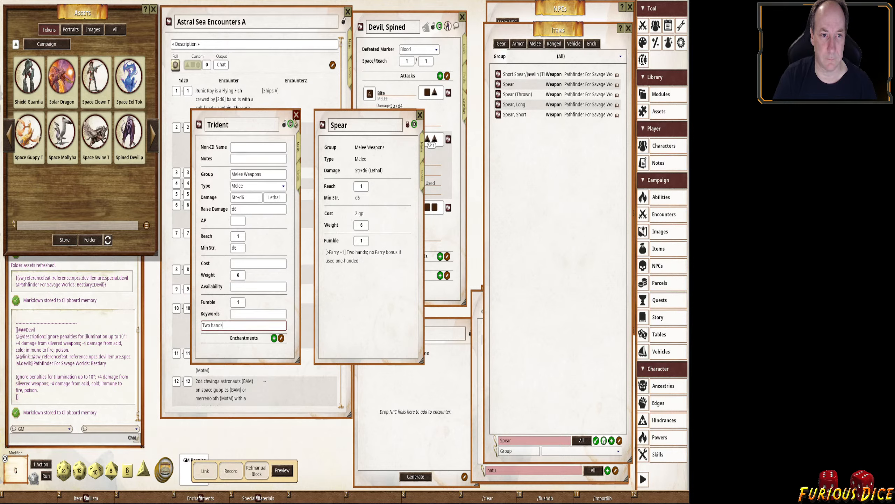
click(297, 114)
click(419, 115)
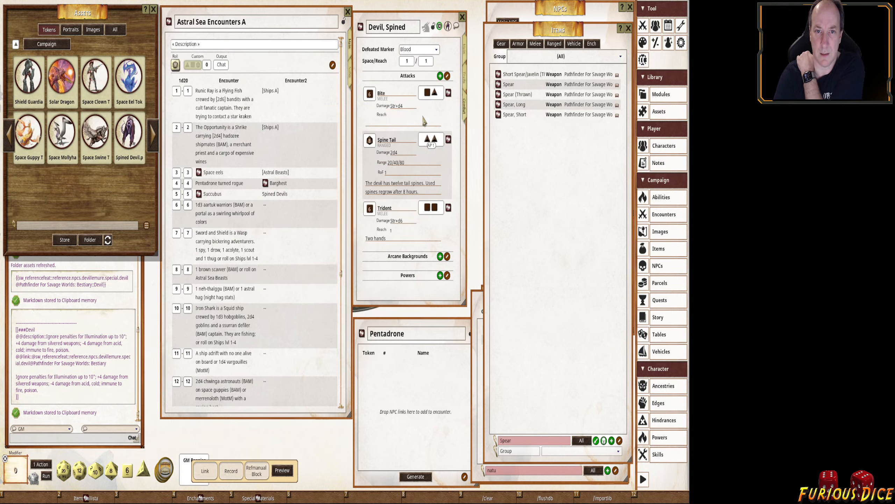
Search the abilities library for "dark" and review Devil, Spined's traits and special abilities.
click(467, 85)
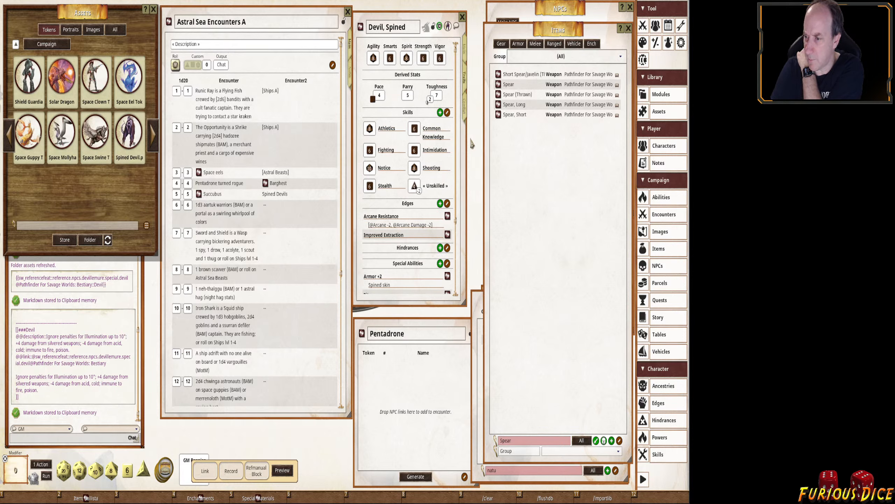
click(479, 451)
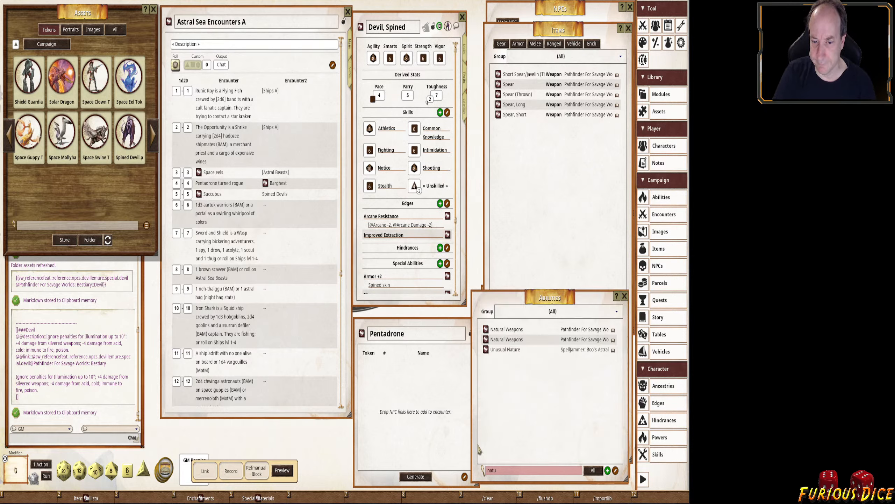
double_click(535, 472)
text(dark)
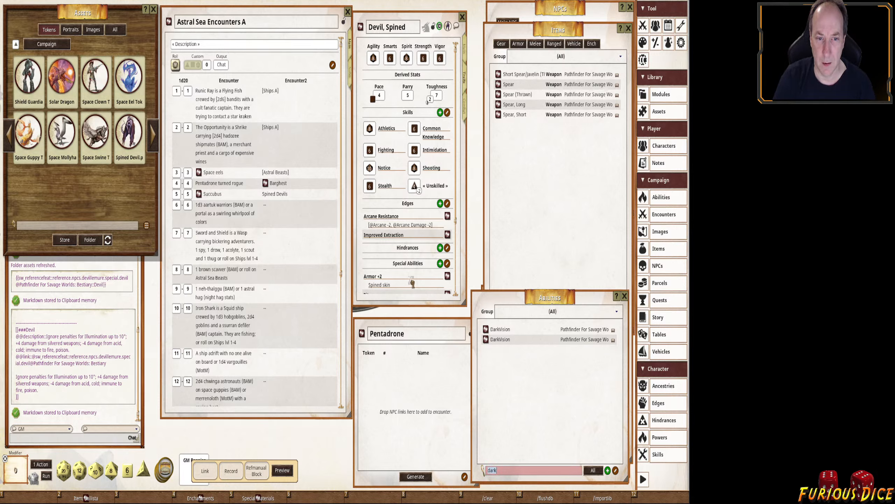
scroll(411, 282, down, 3)
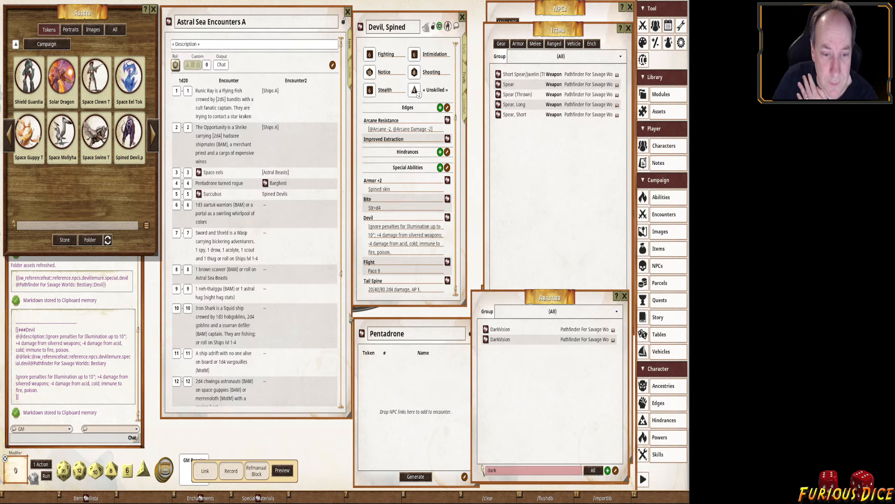
Rename the Pentadrone encounter as Spined Devils.
click(409, 333)
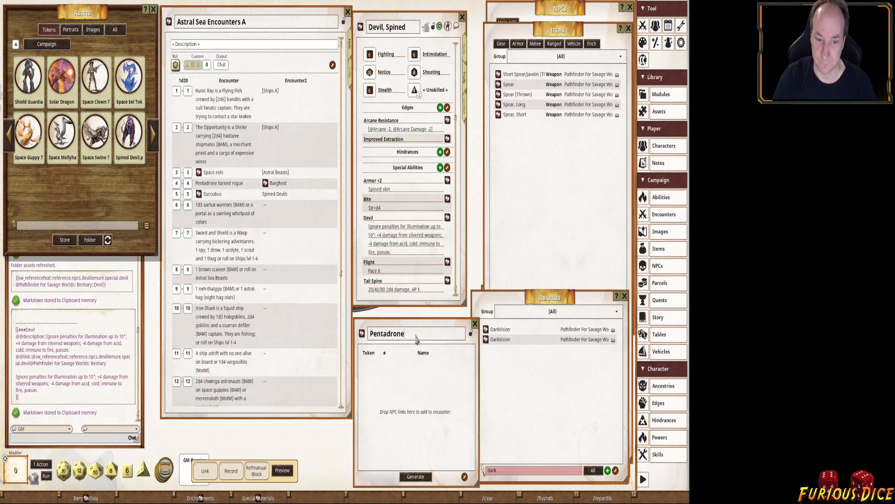
key(shift+Home)
text(S)
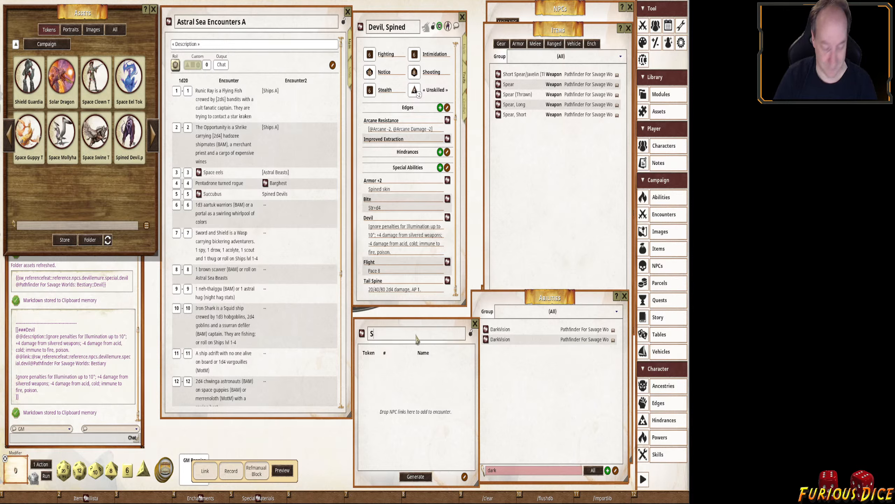
text(pined Devils)
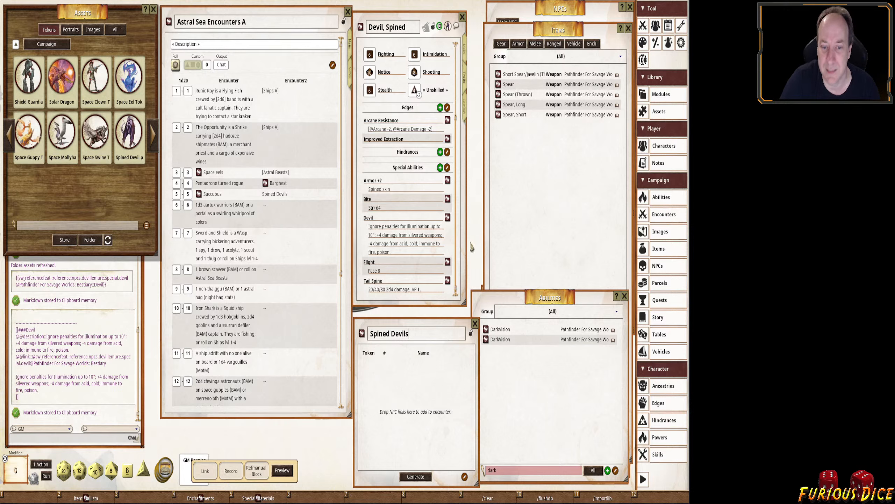
Add Devil, Spined to the Spined Devils encounter with a count of 1d3+1 and the foe faction.
drag(361, 28, 386, 381)
click(384, 365)
text(1d3)
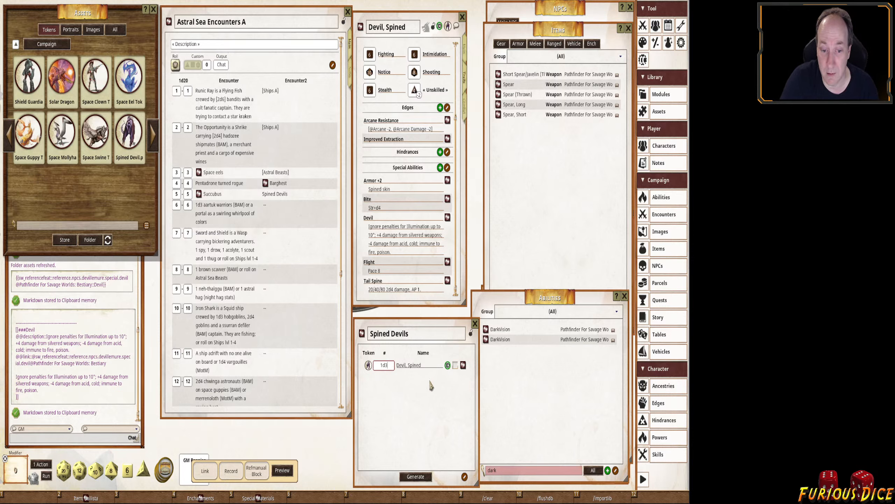
text(+1)
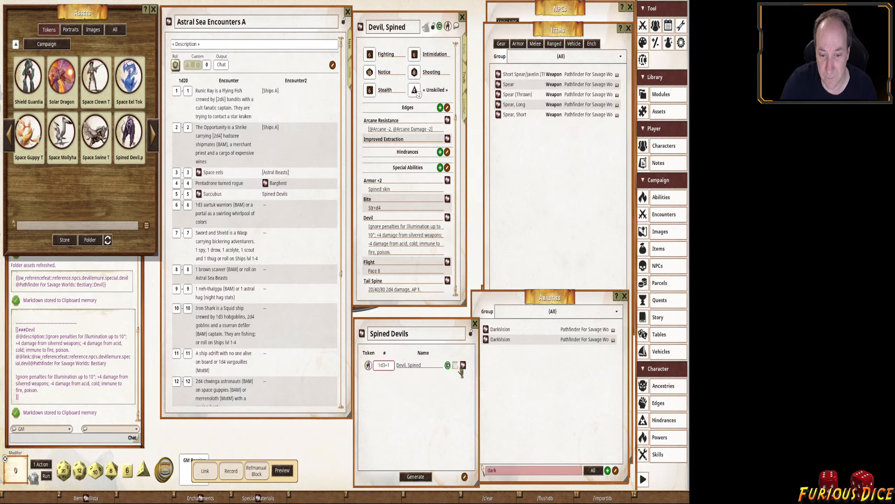
click(457, 367)
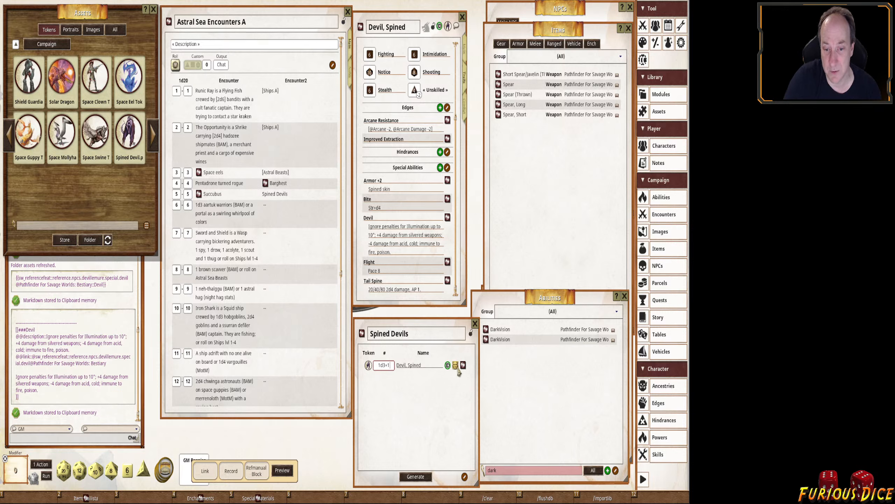
Open Devil, Spined's notes and begin its type with "Evil".
click(464, 57)
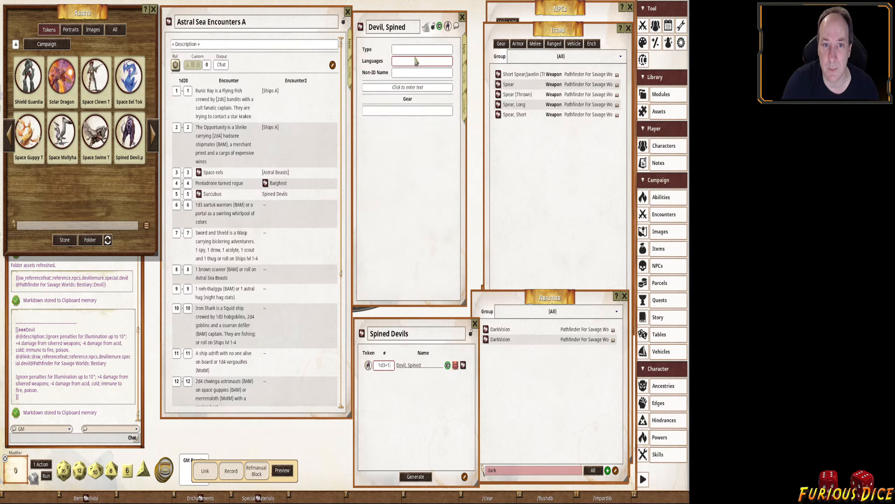
click(415, 52)
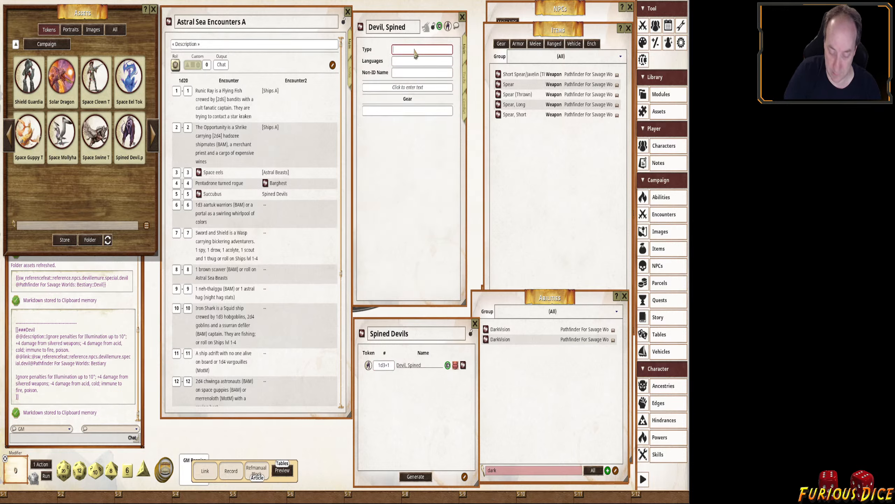
text(Evil)
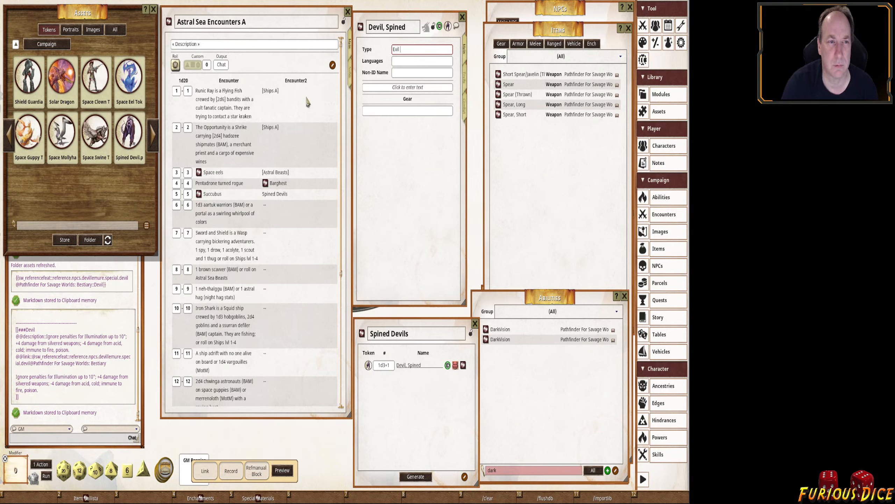
Examine the Devil, Ice and Devil, Bone records for how a devil's type and languages are written.
click(628, 29)
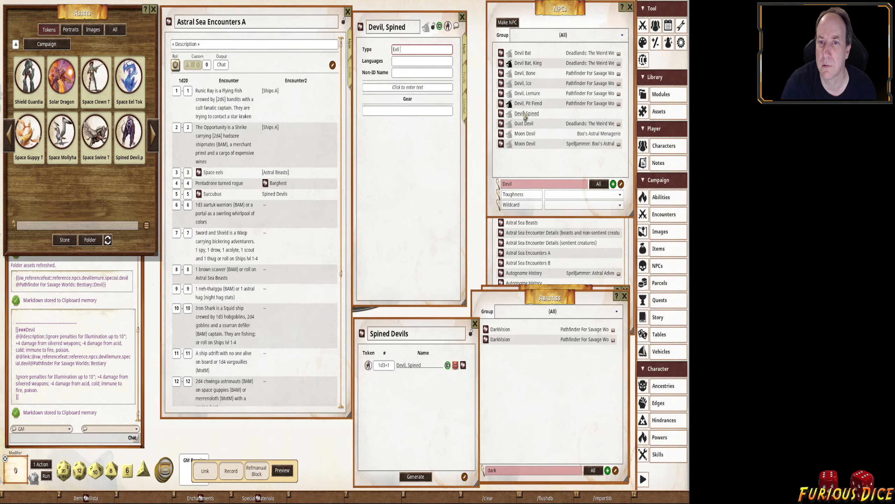
double_click(529, 84)
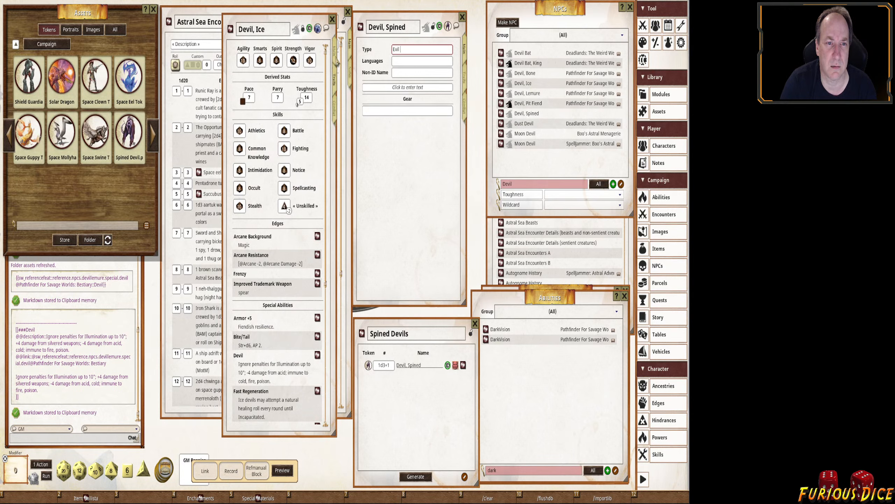
click(334, 54)
click(337, 110)
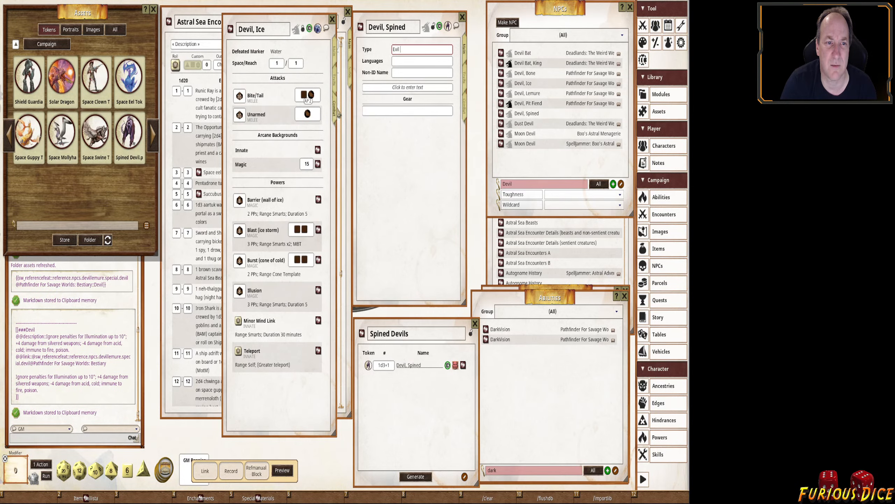
click(334, 81)
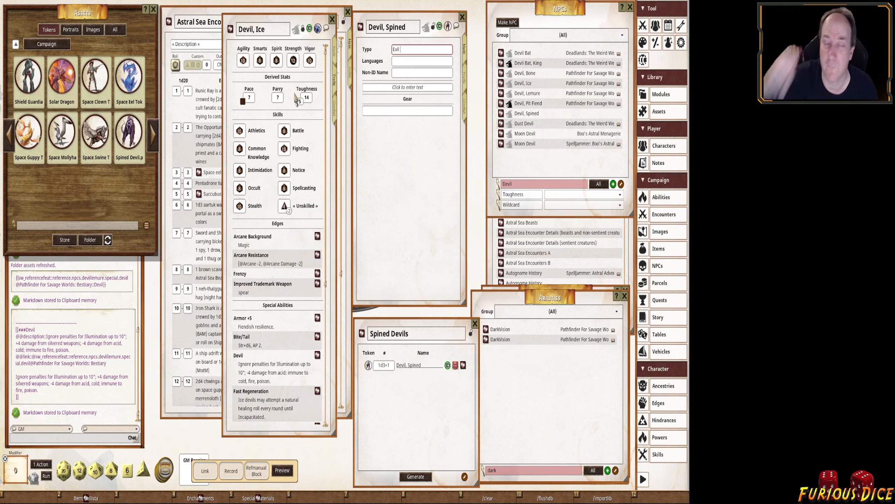
click(336, 54)
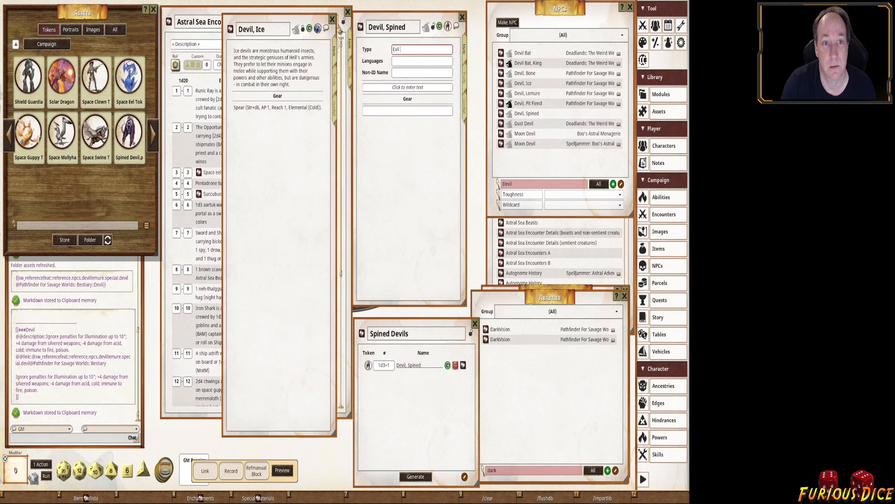
click(333, 19)
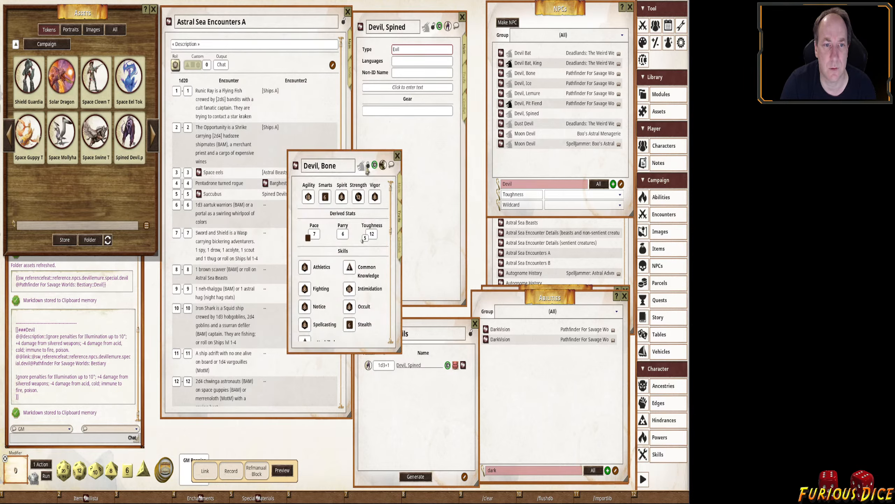
click(400, 190)
drag(363, 160, 266, 77)
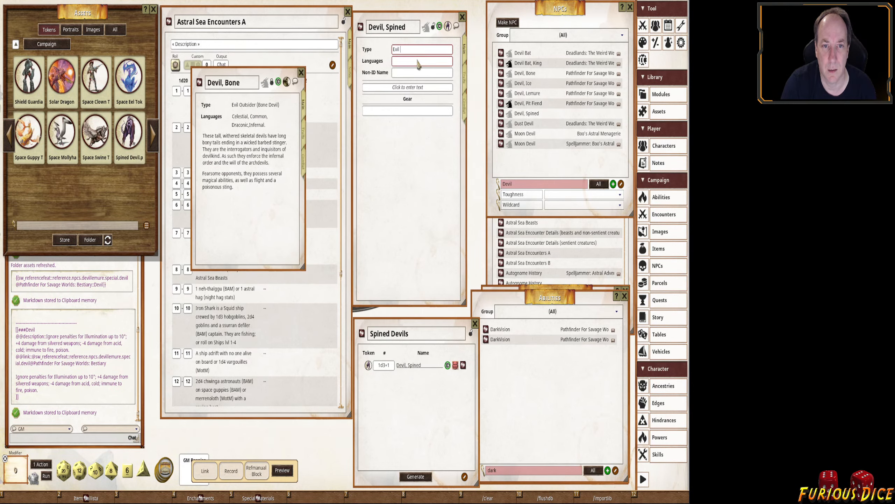
Complete Devil, Spined's type as "Evil Outsider (Spined Devil)".
text(Outside)
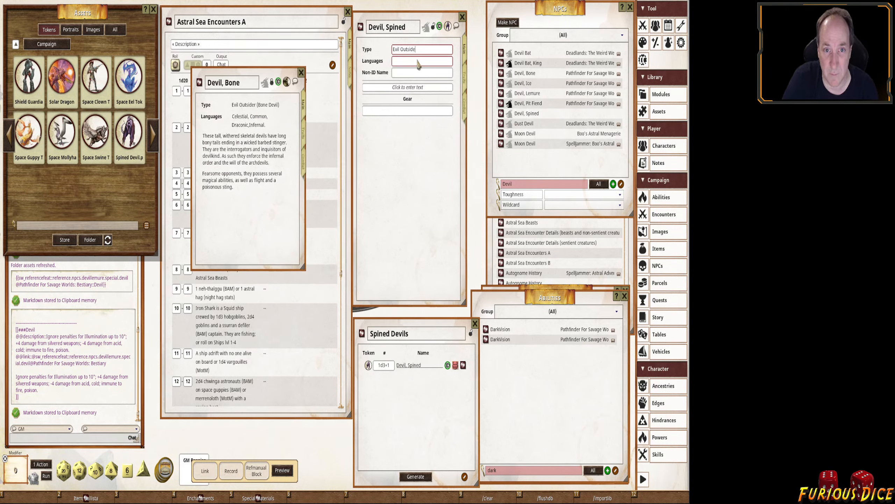
text(r )
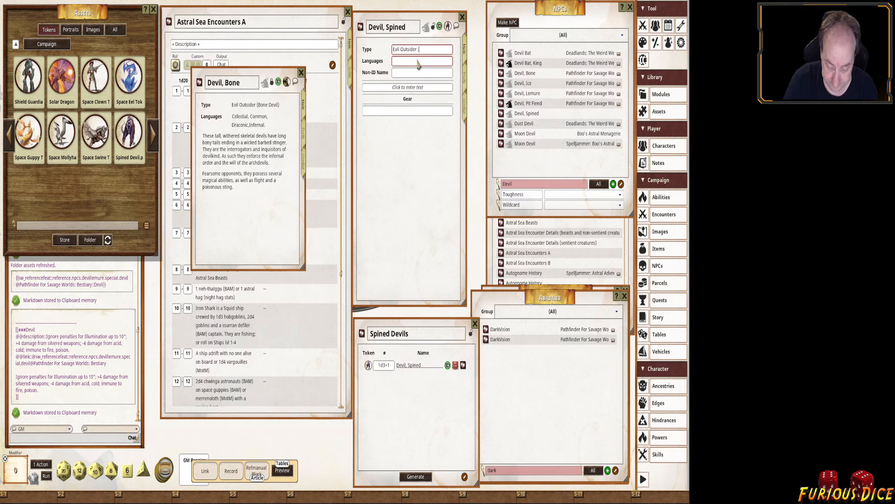
text((Spined )
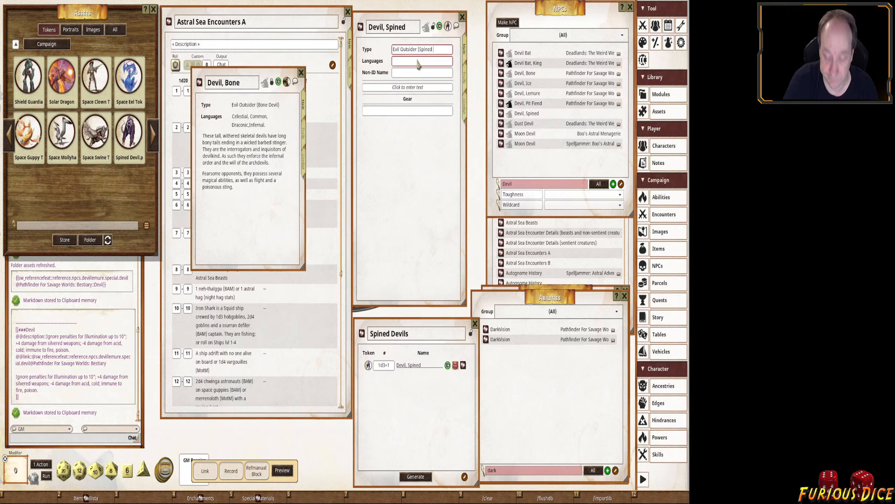
text(Devil))
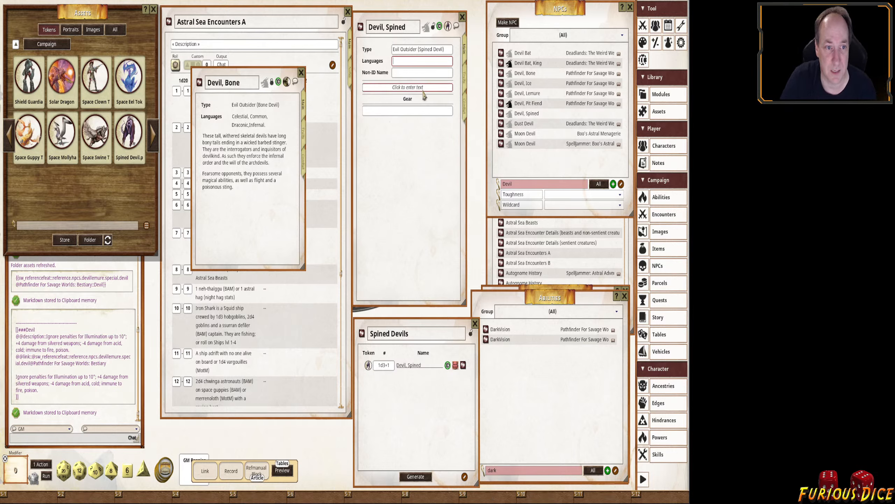
Set Devil, Spined's languages to "Celestial, Common, Draconic, Infernal".
text(Celest)
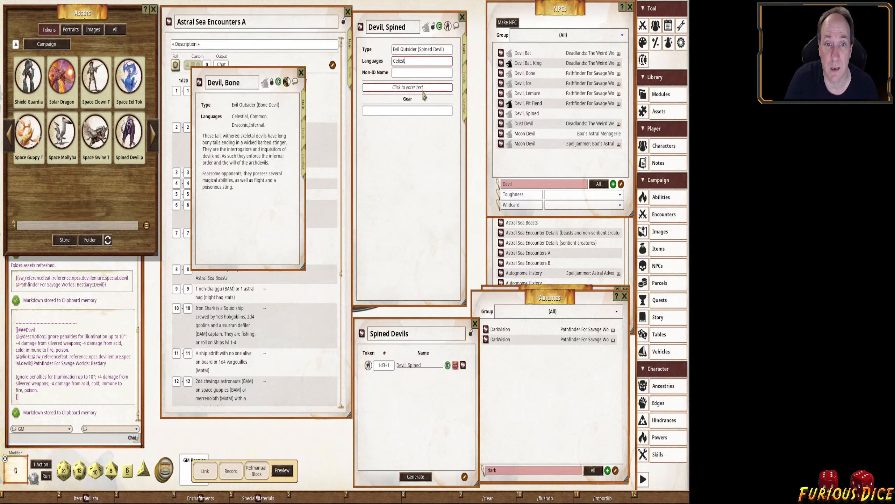
text(ial, COmmon)
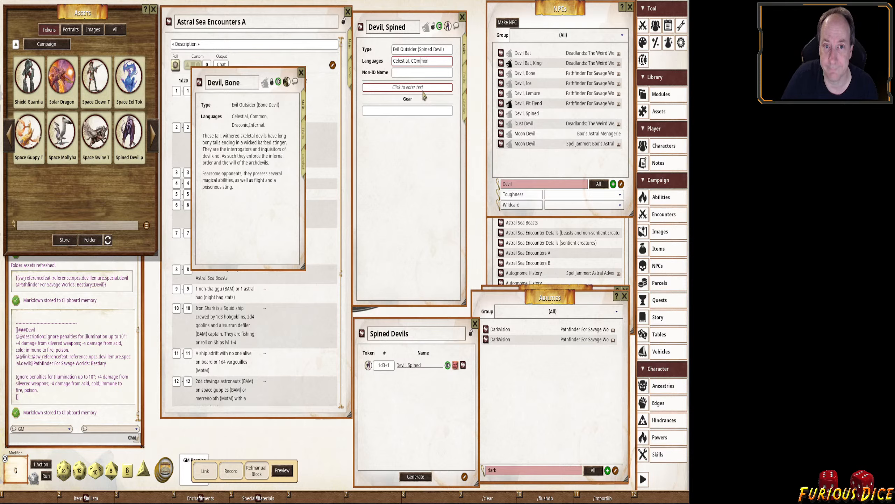
key(BackSpace)
text(o)
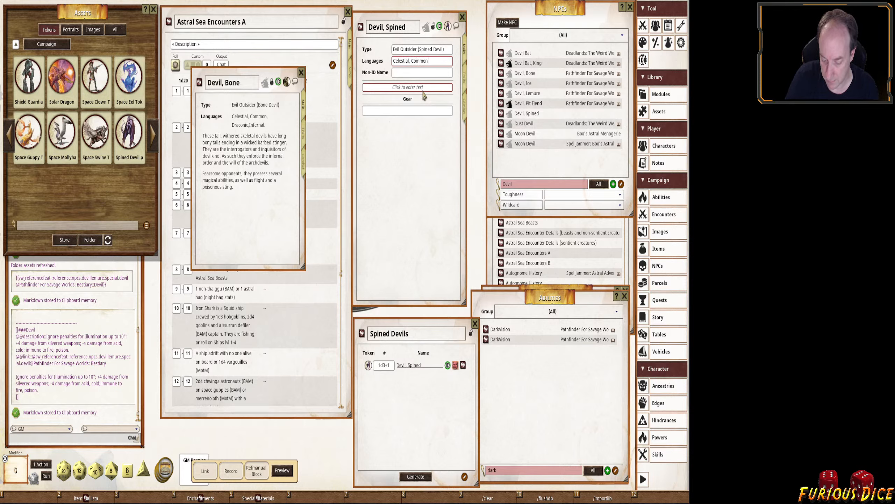
text(, Drac)
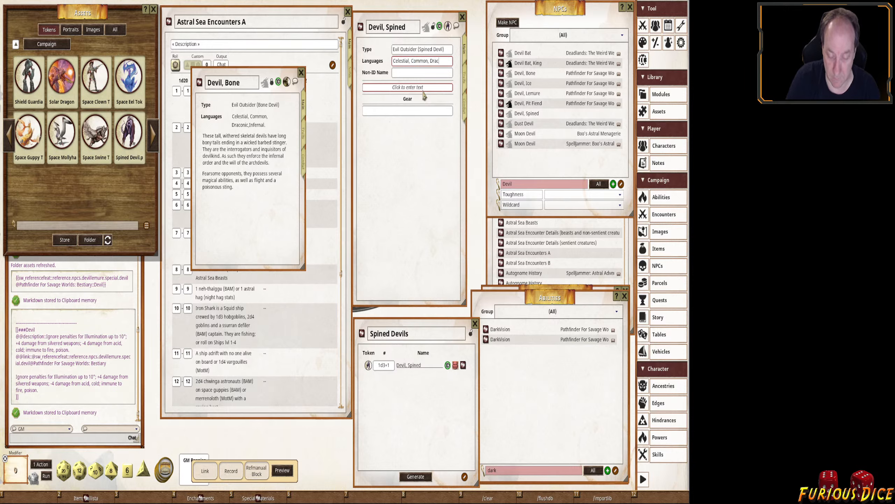
text(onic,)
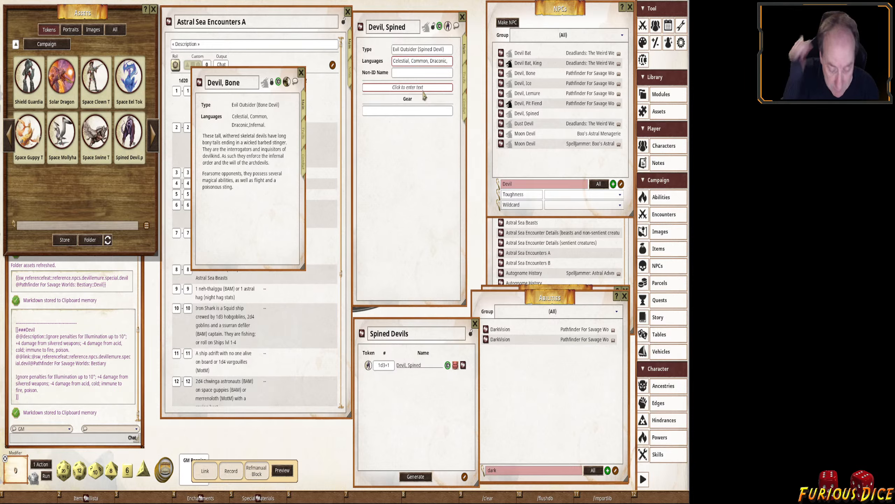
text( Inferna)
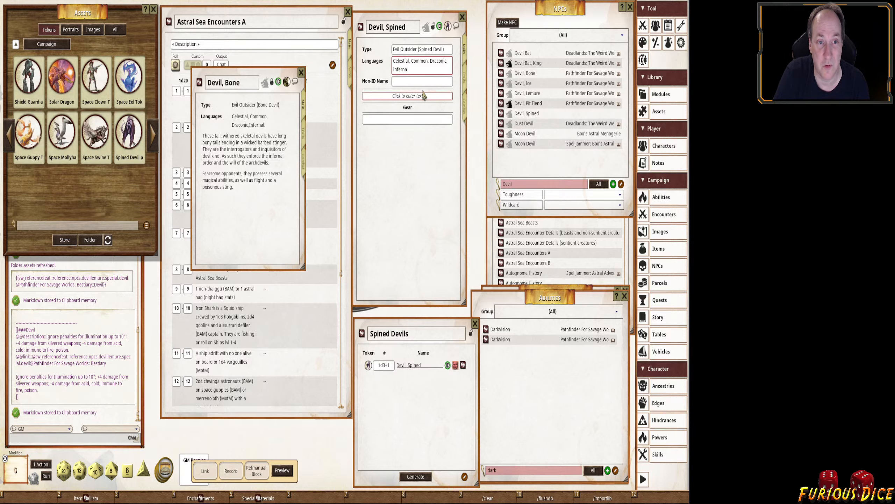
text(l)
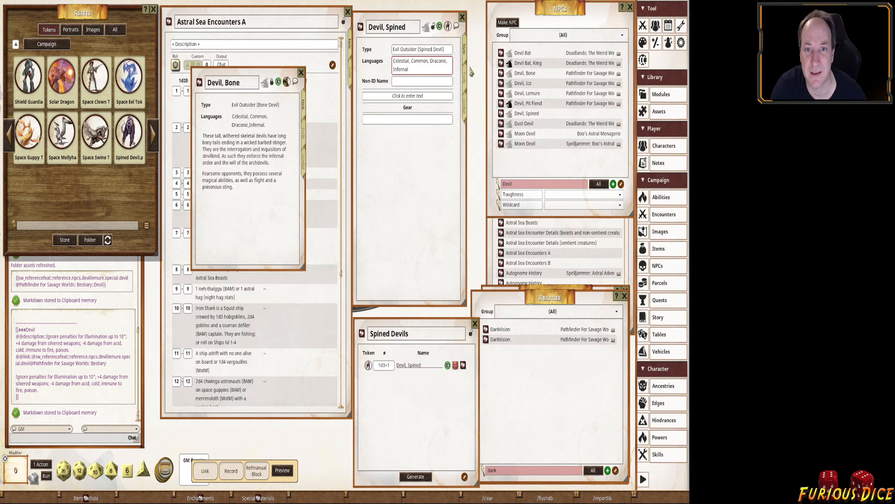
Return to Devil, Spined's main traits, close the Devil, Bone sheet, and copy the Devil, Spined record as markup.
click(465, 88)
scroll(417, 237, up, 3)
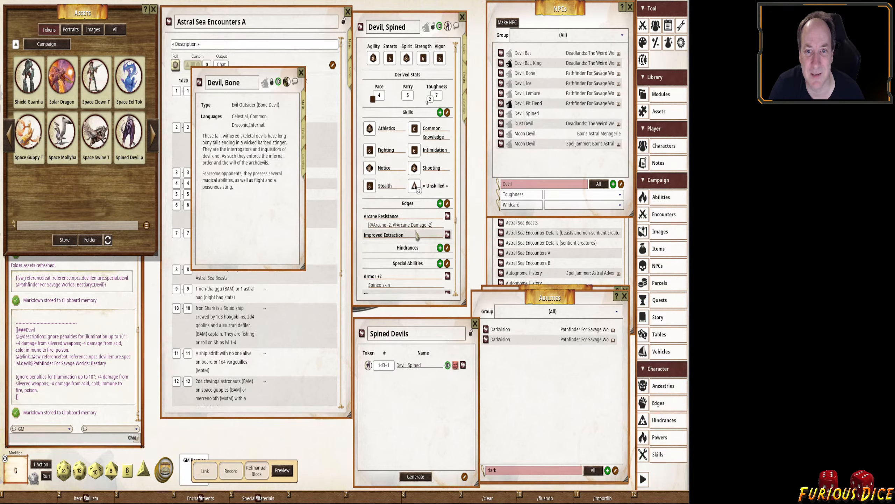
click(301, 73)
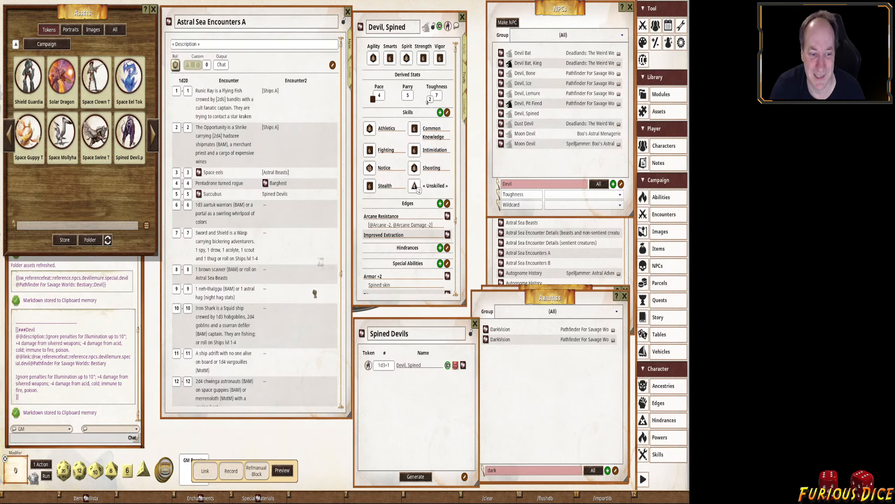
click(235, 469)
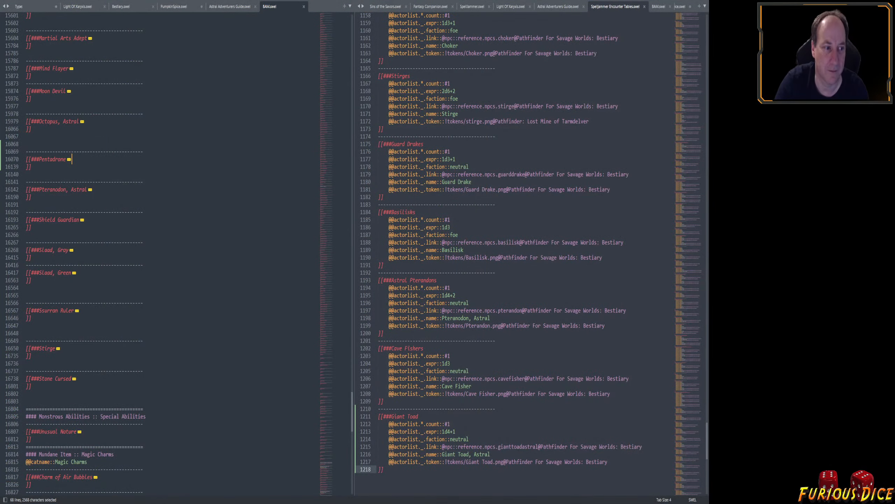
In the text editor, paste the Devil, Spined record between the Galeb Duhr and Hag, Bheur entries.
scroll(89, 305, up, 15)
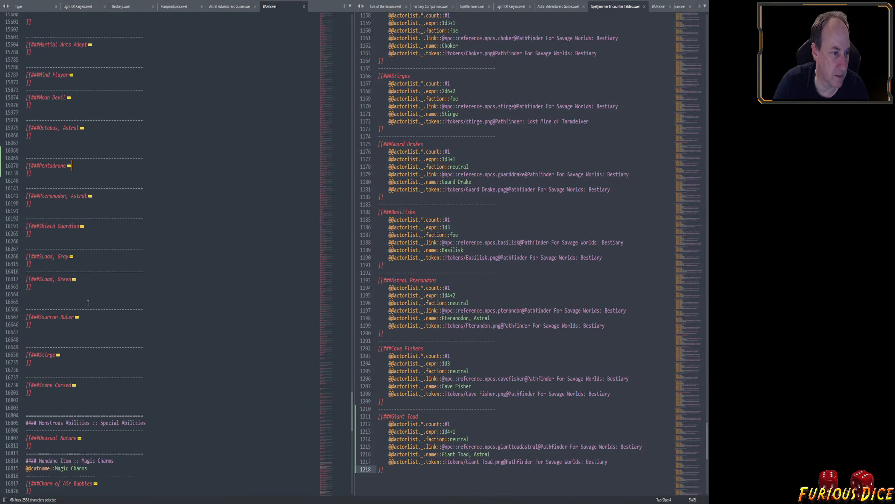
scroll(85, 305, up, 9)
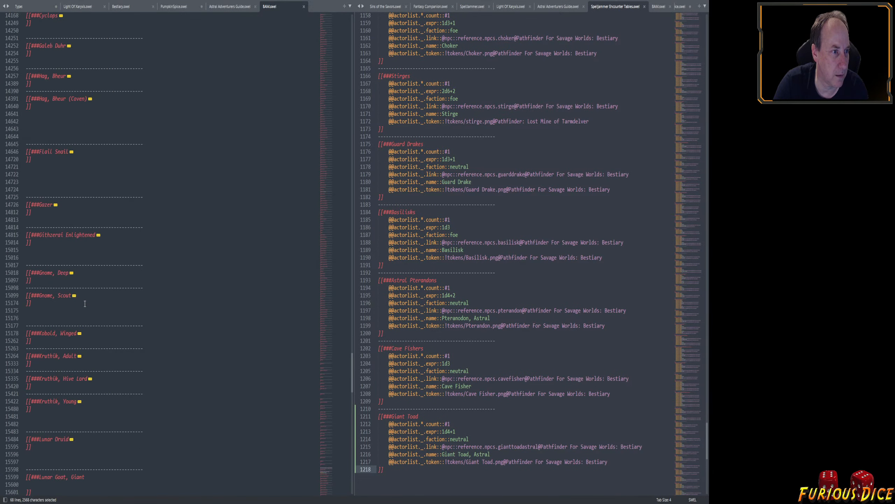
click(127, 151)
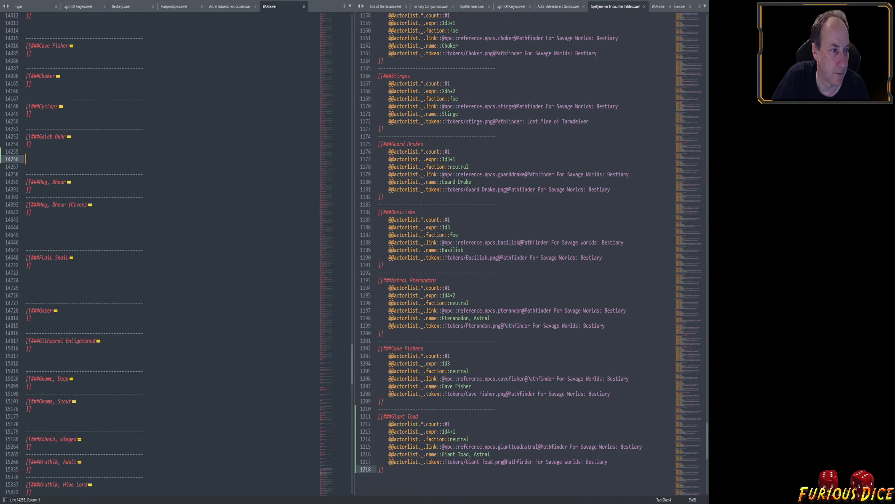
key(ctrl+v)
key(Up)
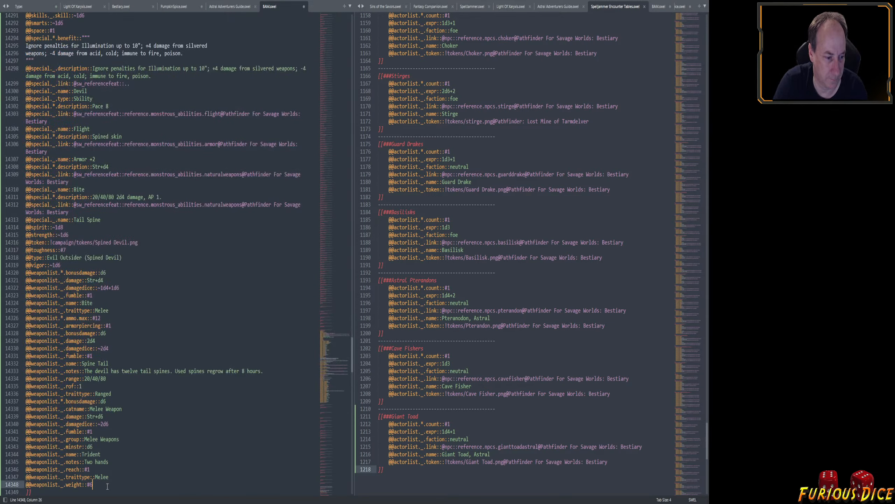
Indent the Devil, Spined record's property lines by one level and check the record down to its weapon list.
scroll(40, 239, up, 10)
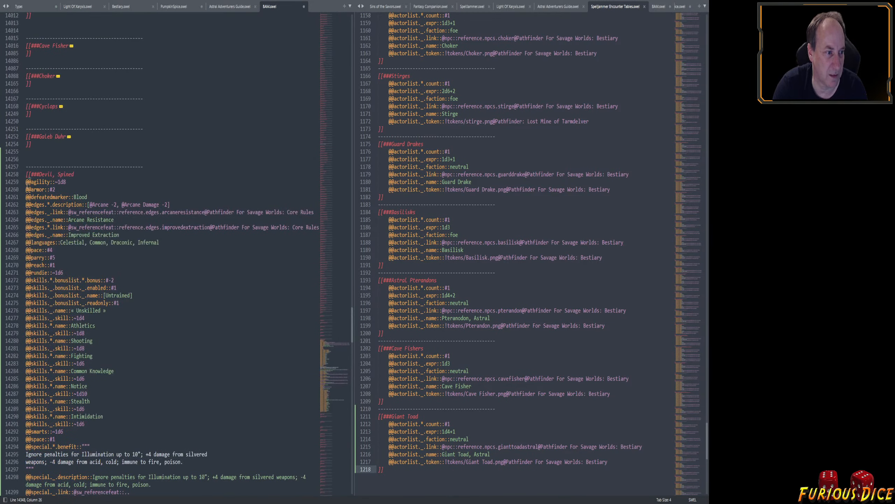
shift+click(27, 183)
key(Tab)
click(198, 272)
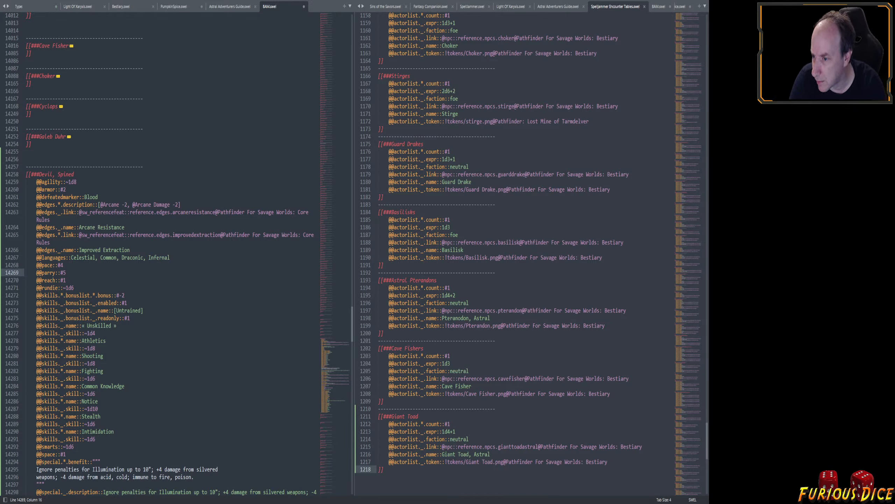
scroll(155, 325, down, 4)
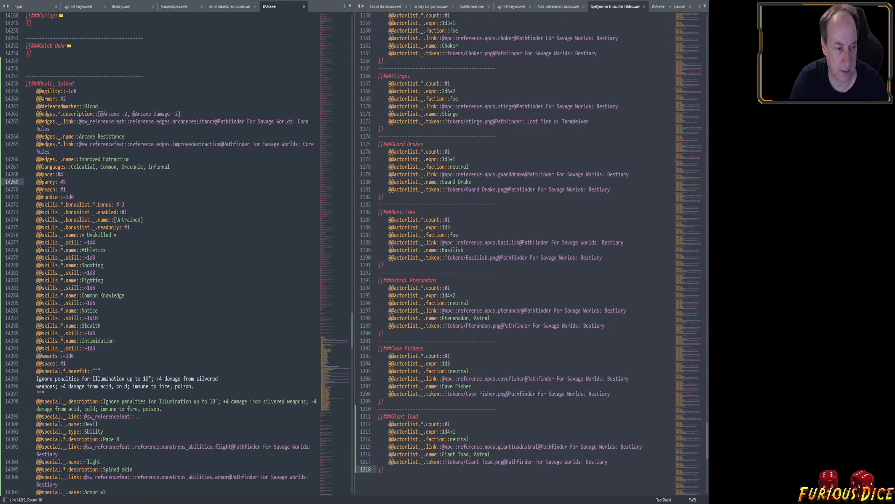
click(155, 325)
scroll(157, 353, down, 20)
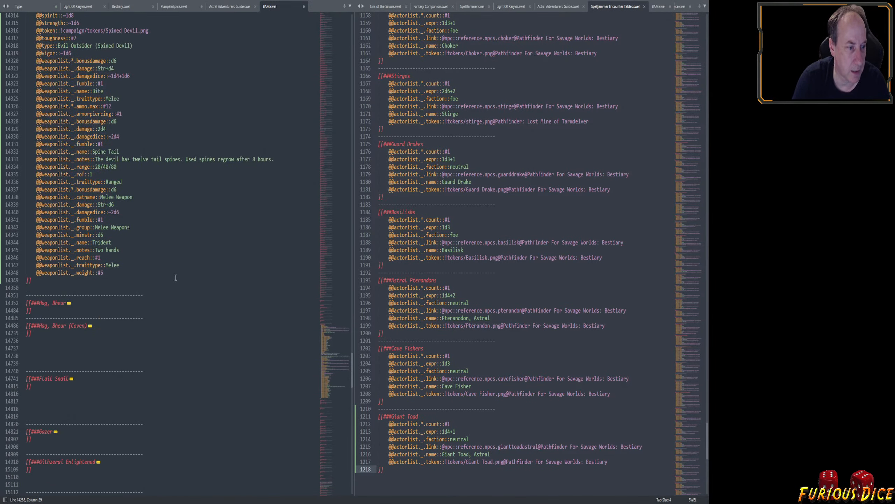
Insert the spined devil's description, beginning "Smaller than most other devils, spinagons act as messengers and spies", below Devil, Spined's weapon list.
click(176, 275)
key(Return)
key(Return)
text(Smaller than most other devils, spinagons act as messengers and spies for greater devils and archdevils. They are the eyes and ears of the Nine Hells, and even fiends that despise a spined devil's weakness treat it with a modicum of respect. A spined devil's body and tail bristle with spines, and it can fling its tail spines as ranged weapons. The spines burst into flame on impact. When not delivering messages or gathering intelligence, spined devils serve in the infernal legions as flying artillery, making up for their relative weakness by mobbing together to overwhelm their foes. Though they crave promotion and power, spined devils are craven by nature, and they will quickly scatter if a fight goes against them.)
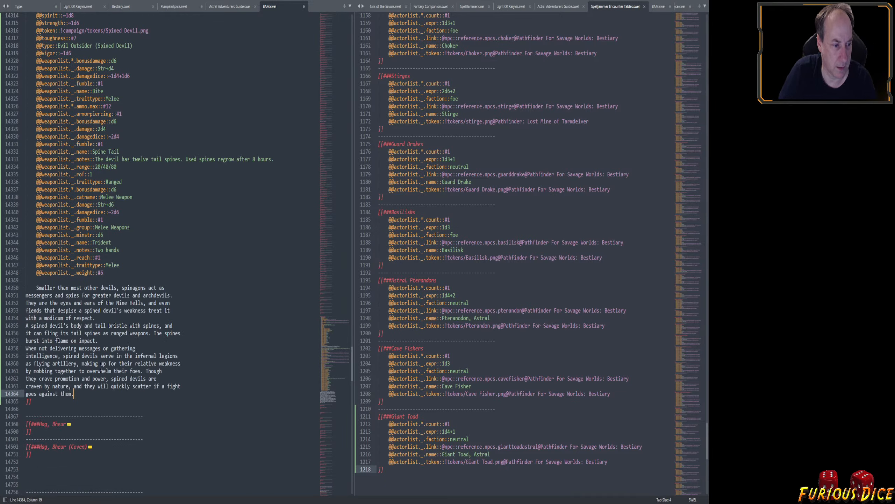
Join the wrapped lines of Devil, Spined's description into one paragraph and put the record's closing brackets on their own line.
key(BackSpace)
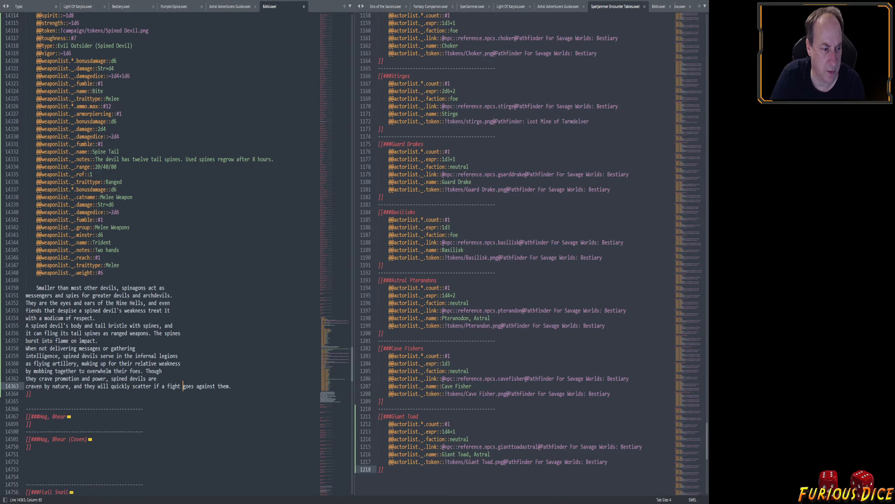
key(shift+Up)
key(shift+Up)
key(shift+Up)
key(shift+Up)
key(shift+Up)
key(shift+Up)
key(shift+Up)
key(shift+Up)
key(shift+Up)
key(shift+Up)
key(shift+Up)
key(shift+Up)
key(shift+Up)
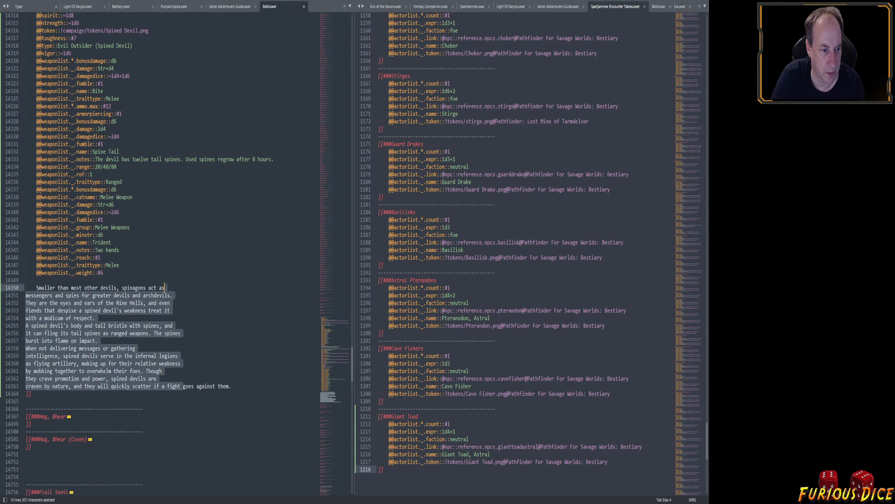
key(ctrl+j)
key(Right)
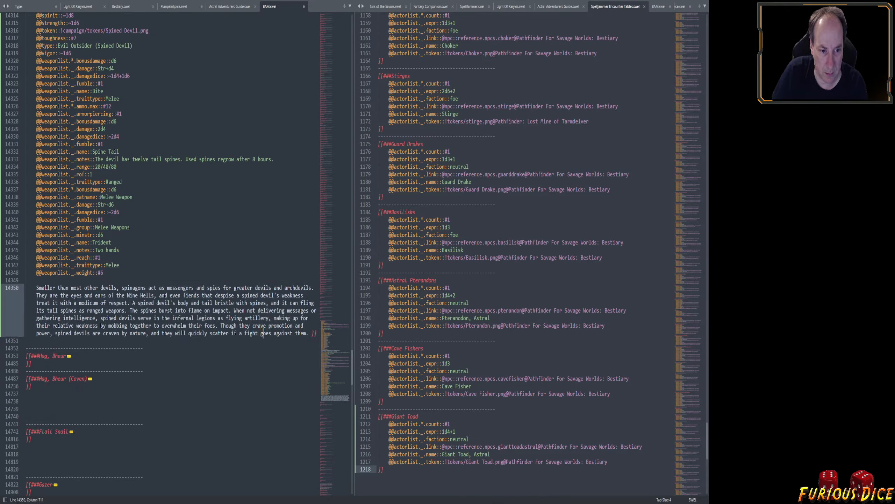
key(Return)
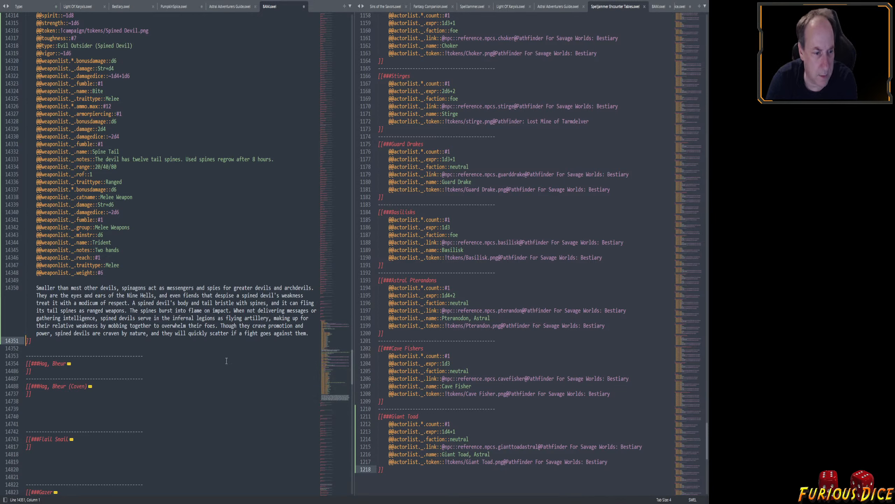
Split the description into three paragraphs separated by blank lines, starting at "A spined devil's body" and "When not delivering messages".
click(234, 310)
key(Return)
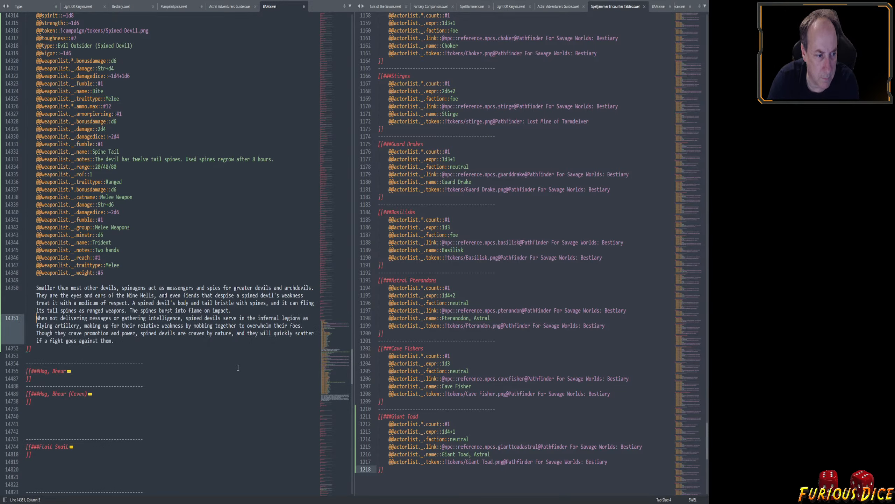
key(Return)
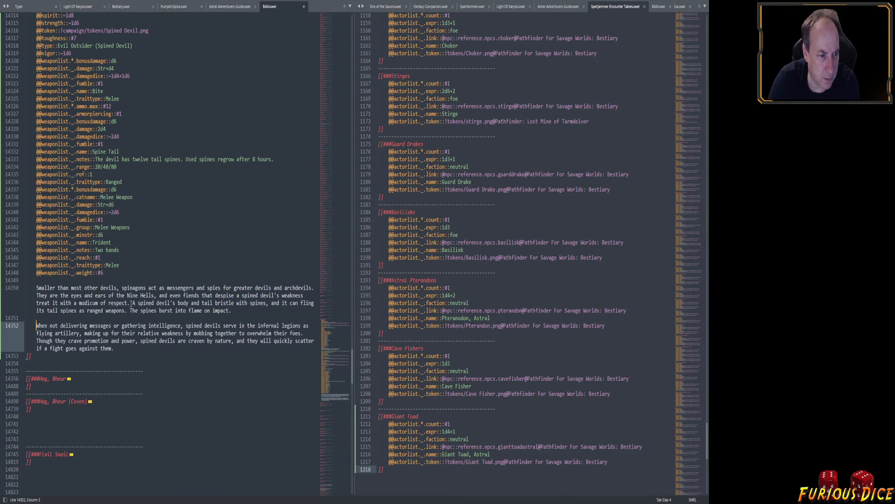
drag(130, 303, 133, 303)
key(Return)
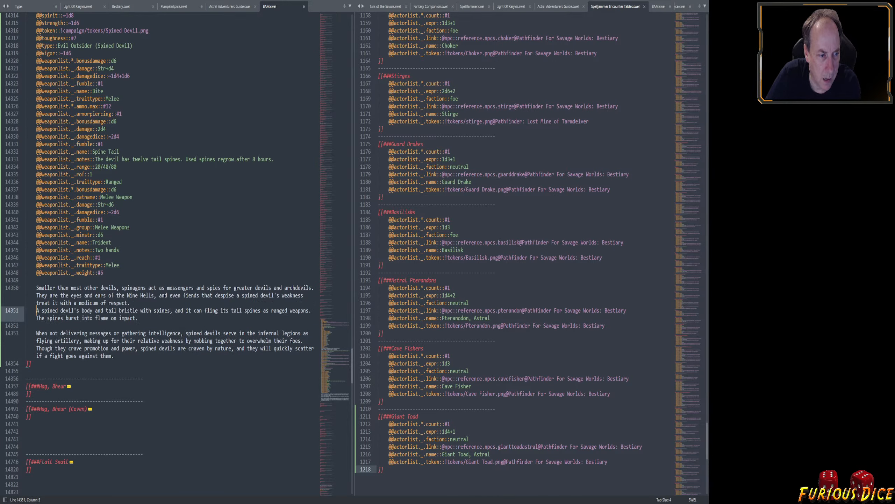
key(Return)
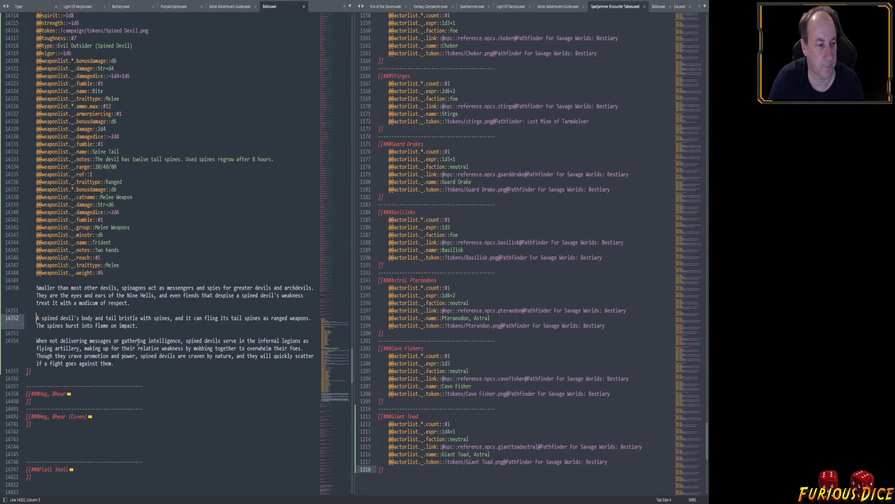
Collapse the Devil, Spined record and save the file.
scroll(137, 341, up, 20)
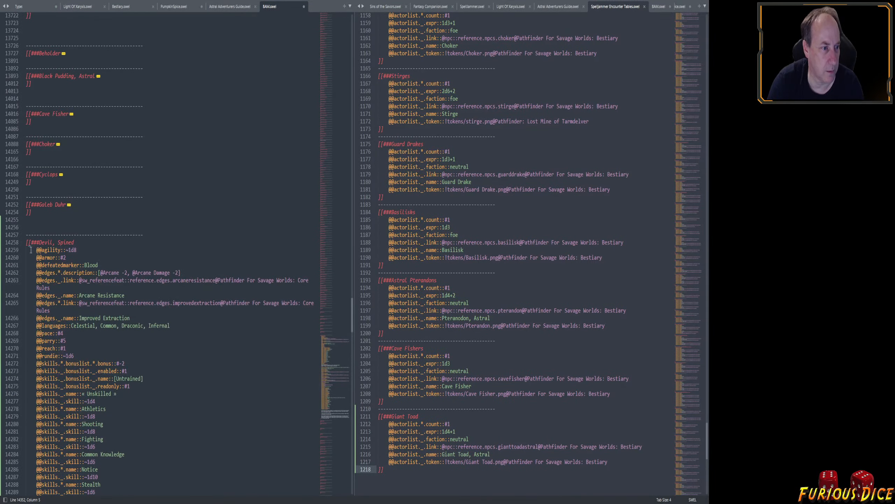
click(22, 242)
key(ctrl+s)
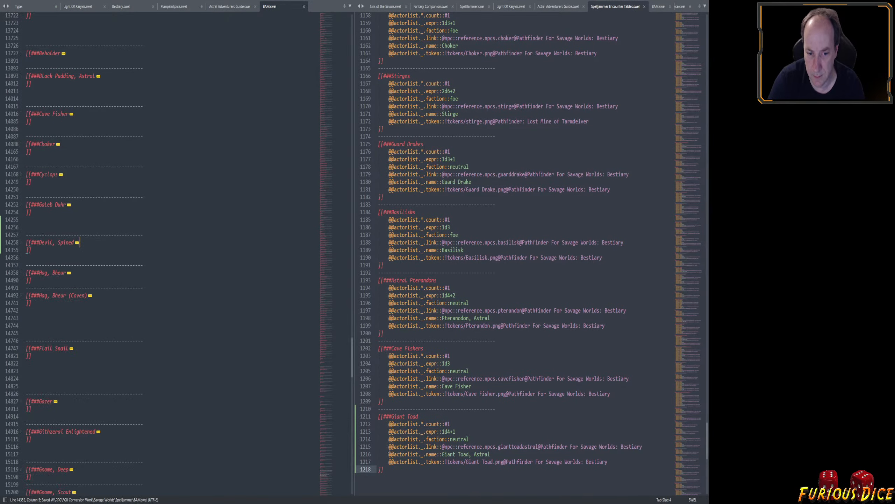
In Fantasy Grounds, copy the Spined Devils encounter as markup, then paste it after the Giant Toad entry in the text editor's encounter file.
key(alt+Tab)
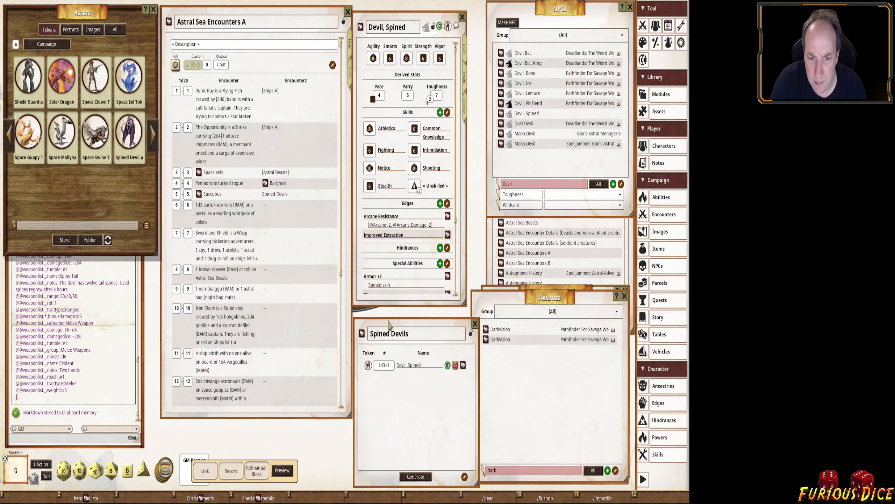
drag(363, 333, 231, 470)
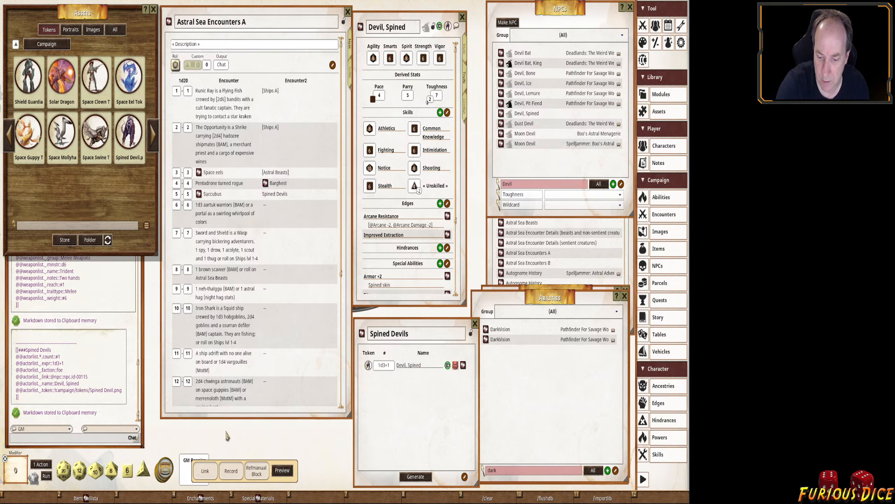
key(alt+Tab)
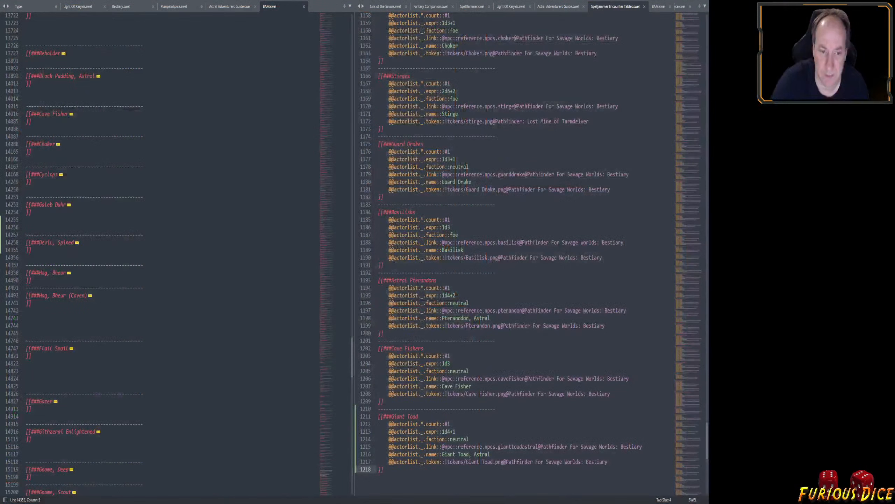
click(420, 472)
key(ctrl+v)
Indent the Spined Devils property lines and change the token path to "tokens/Spined Devil.png@Pathfinder For Savage Worlds: Bestiary".
drag(532, 372, 378, 334)
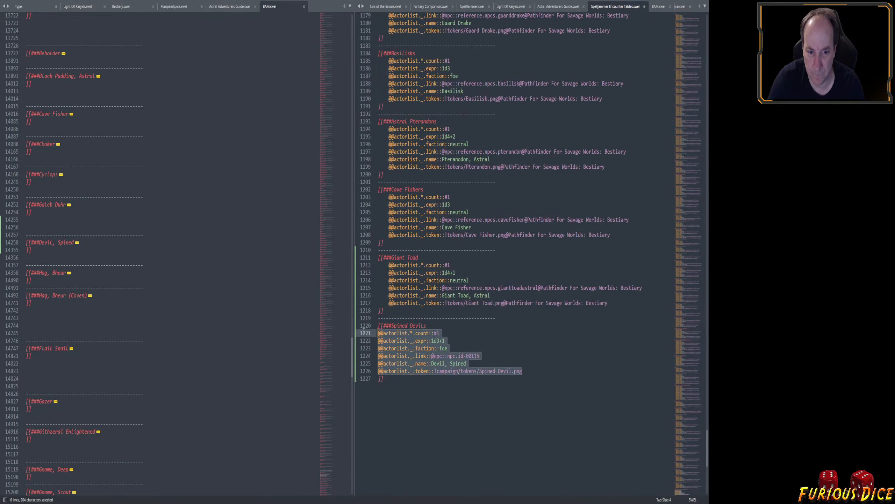
key(Tab)
click(555, 335)
drag(472, 372, 450, 372)
key(BackSpace)
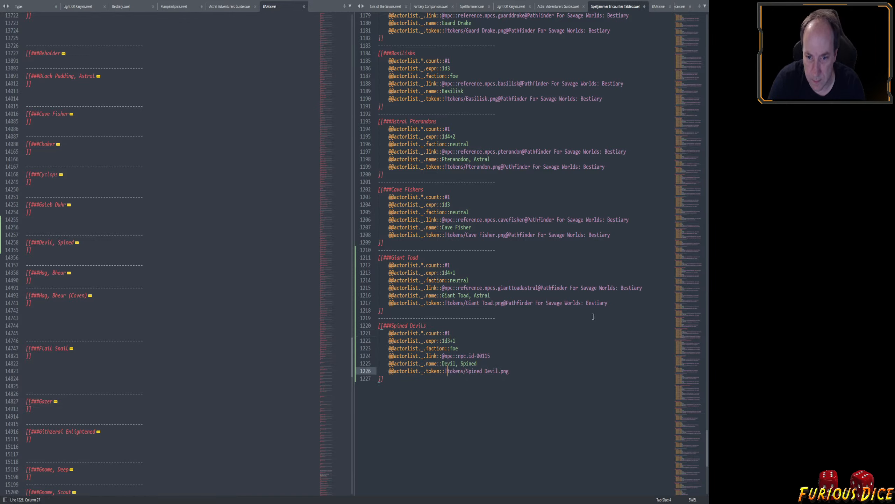
drag(607, 306, 504, 300)
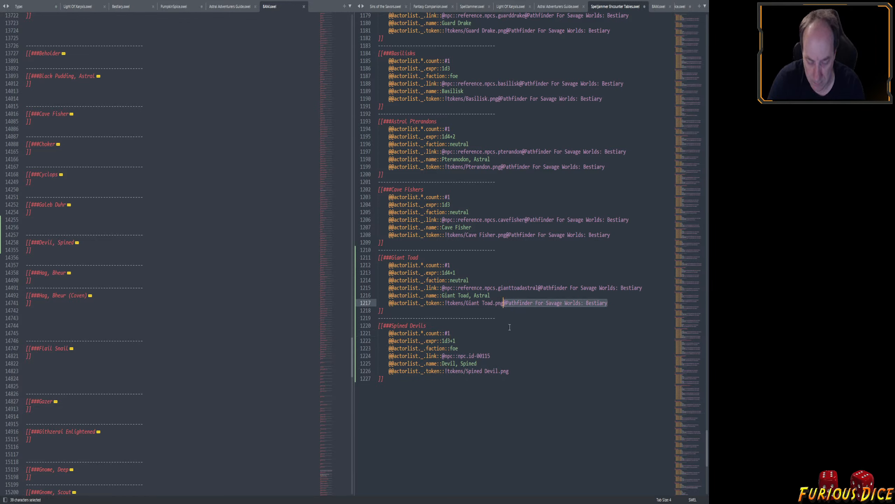
key(ctrl+c)
click(522, 373)
key(ctrl+v)
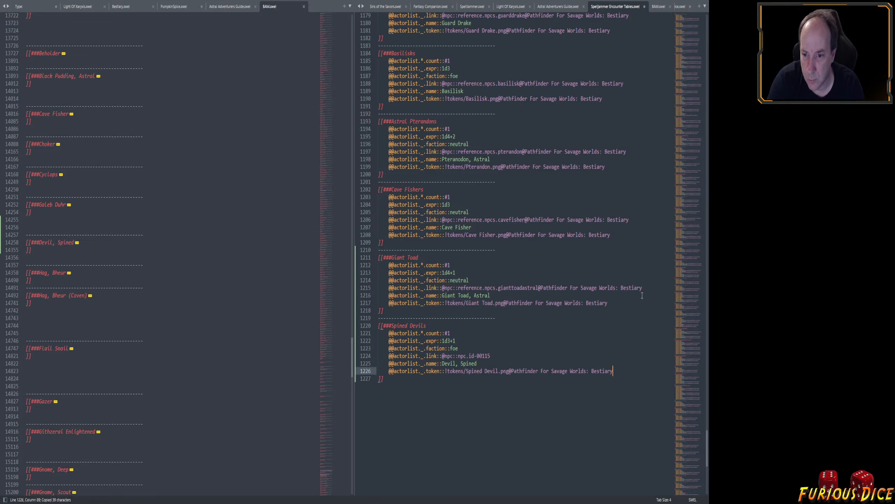
Set the Spined Devils actor link to "reference.npcs.devilspined@Pathfinder For Savage Worlds: Bestiary", based on the Giant Toad link, and save the file.
drag(641, 288, 463, 289)
key(ctrl+c)
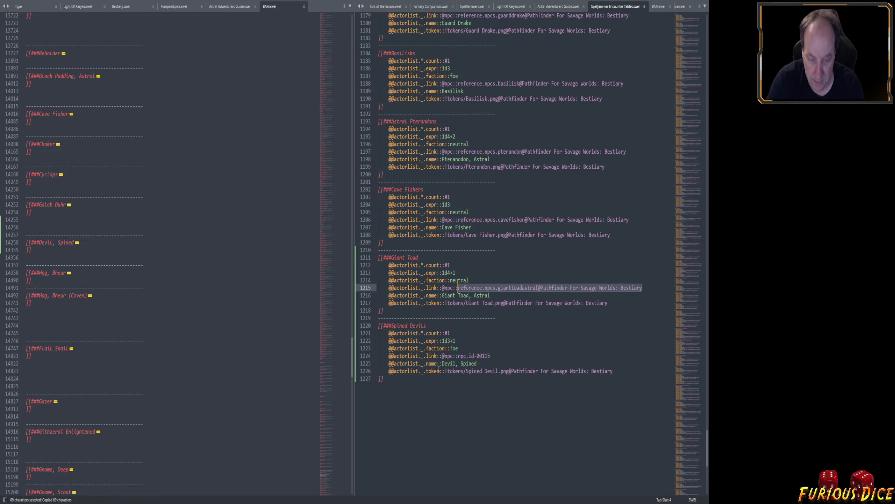
drag(490, 356, 455, 356)
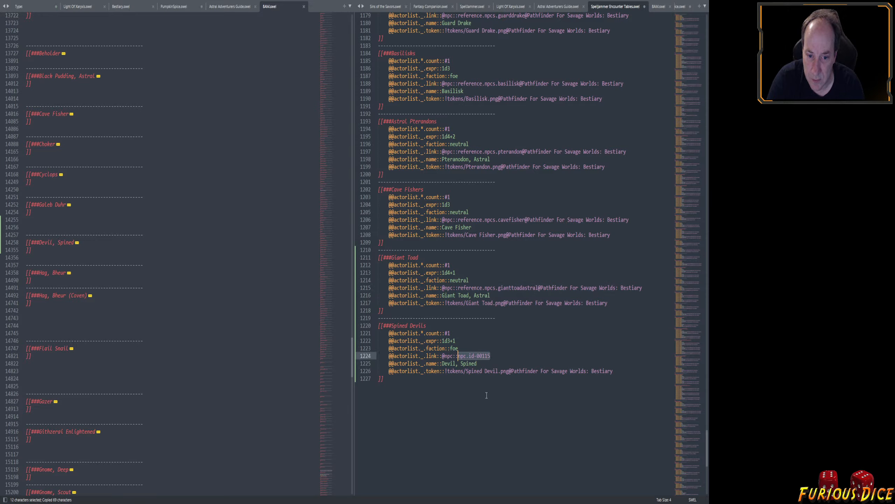
key(ctrl+v)
double_click(508, 356)
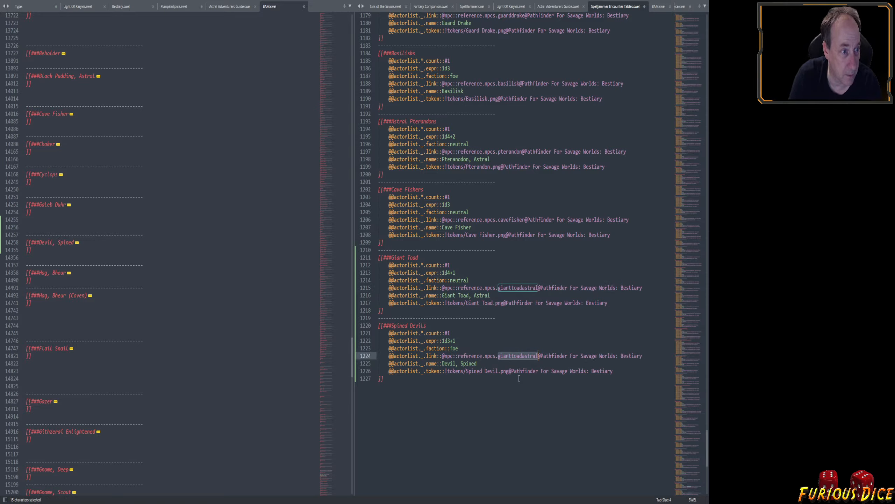
text(dev)
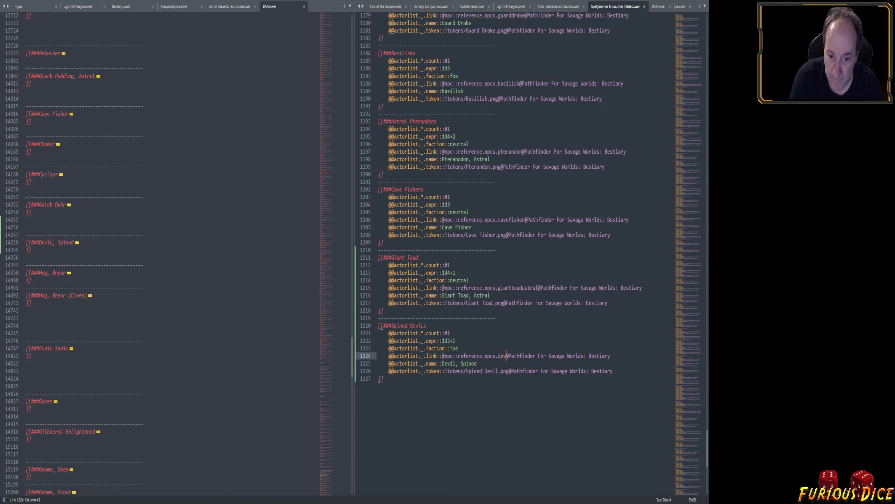
text(ilspined)
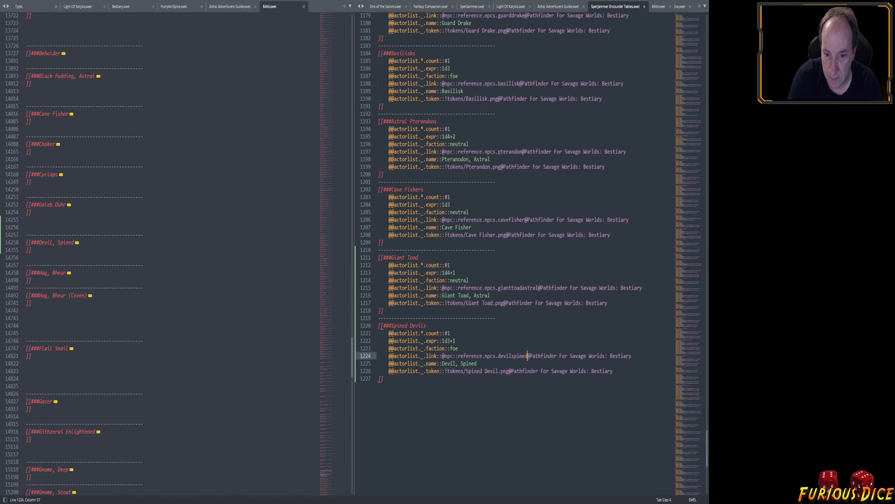
key(ctrl+s)
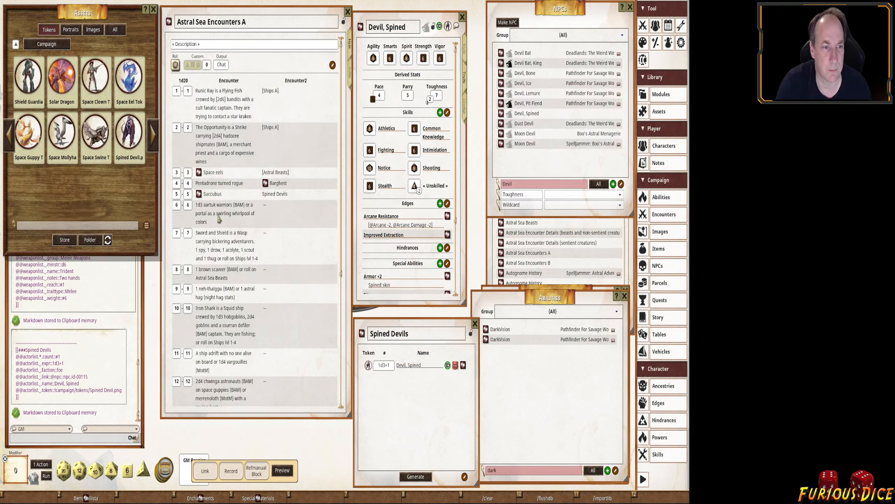
In Fantasy Grounds, close the Spined Devils encounter and the abilities list, and filter both the random encounters and the NPCs by "aart".
click(475, 323)
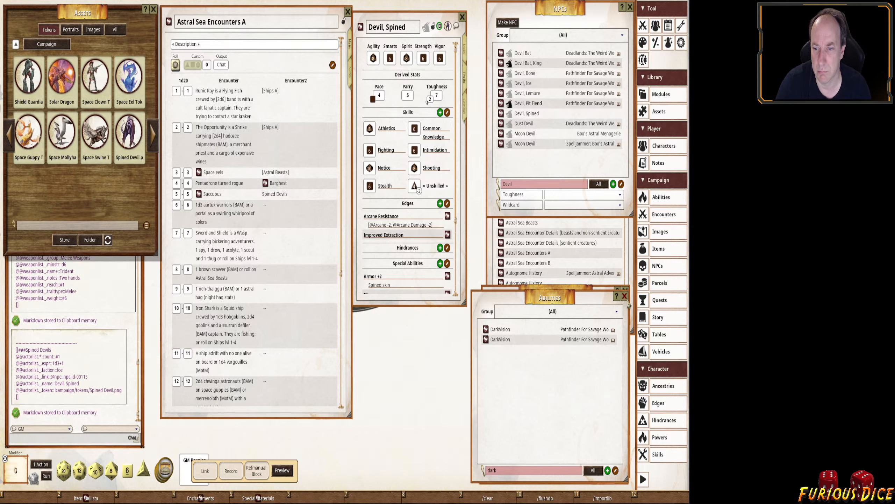
click(624, 296)
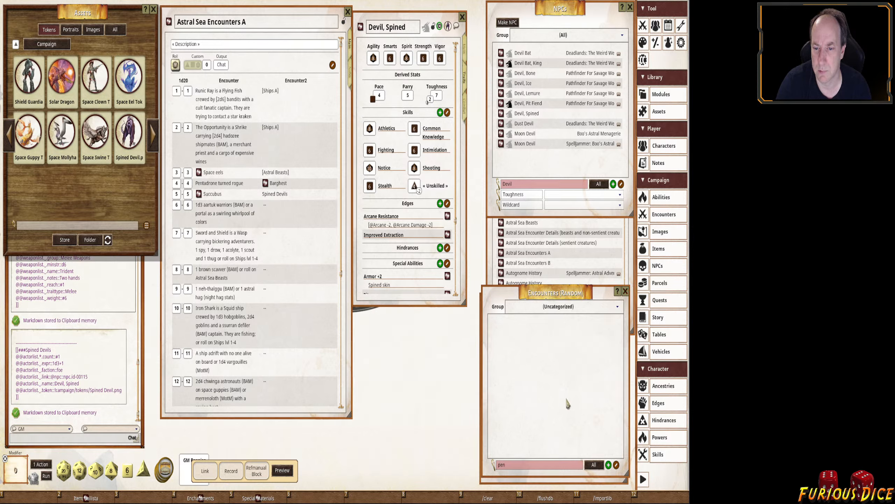
click(528, 465)
text(aart)
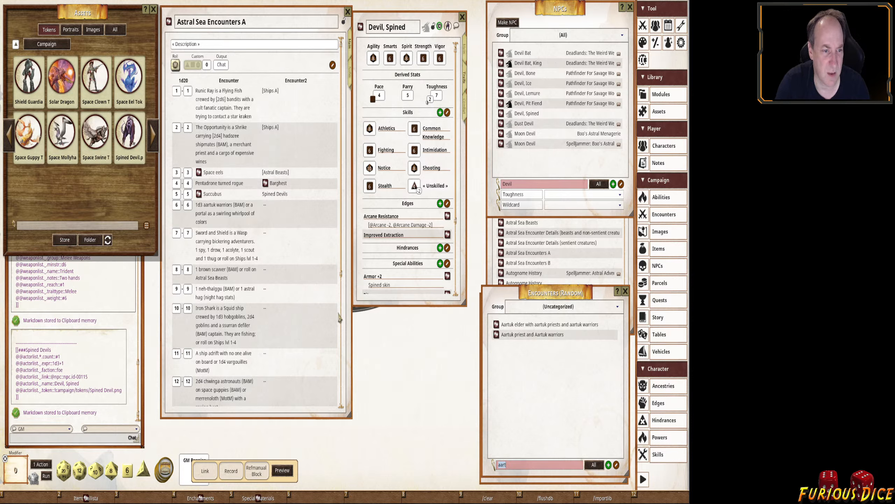
click(552, 185)
text(aa)
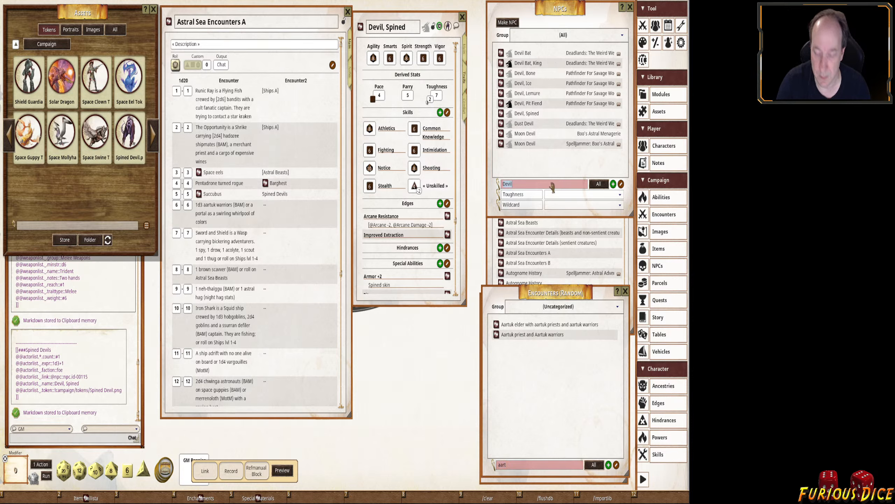
text(rt)
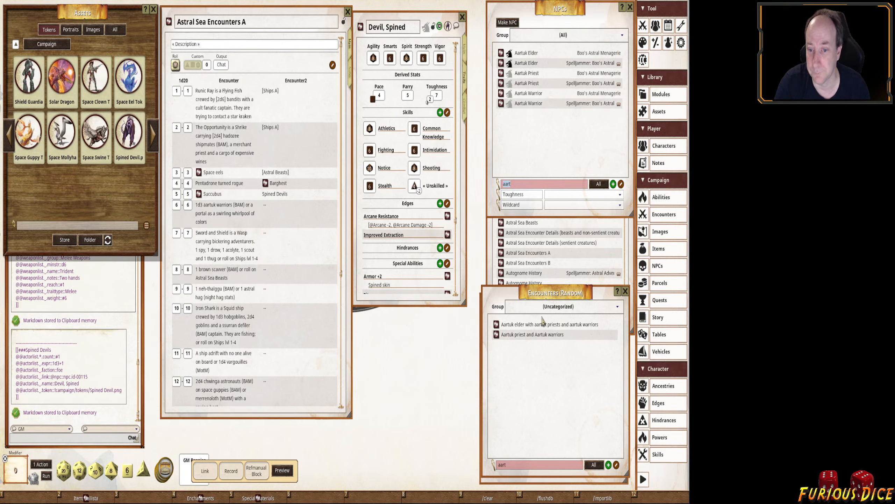
Create a new random encounter named "Aartuk Warriors".
right_click(563, 375)
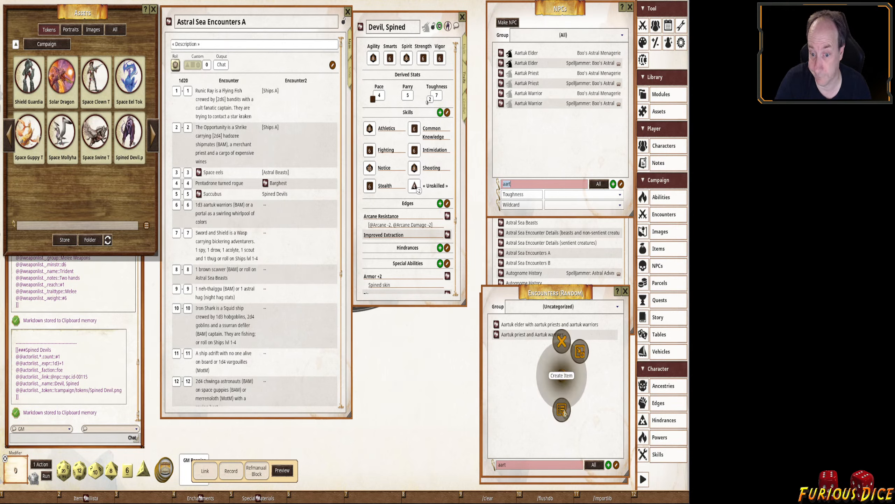
click(563, 411)
drag(319, 173, 385, 299)
text(a)
key(BackSpace)
text(A)
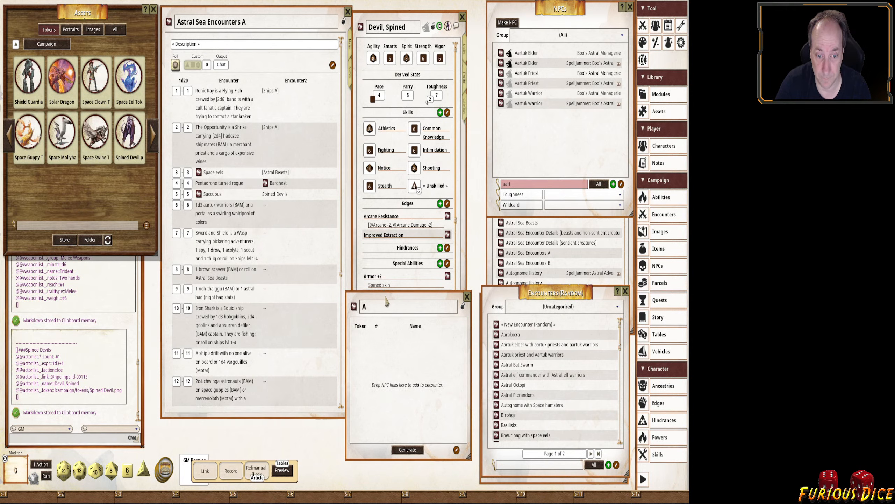
text(artuk Warriors)
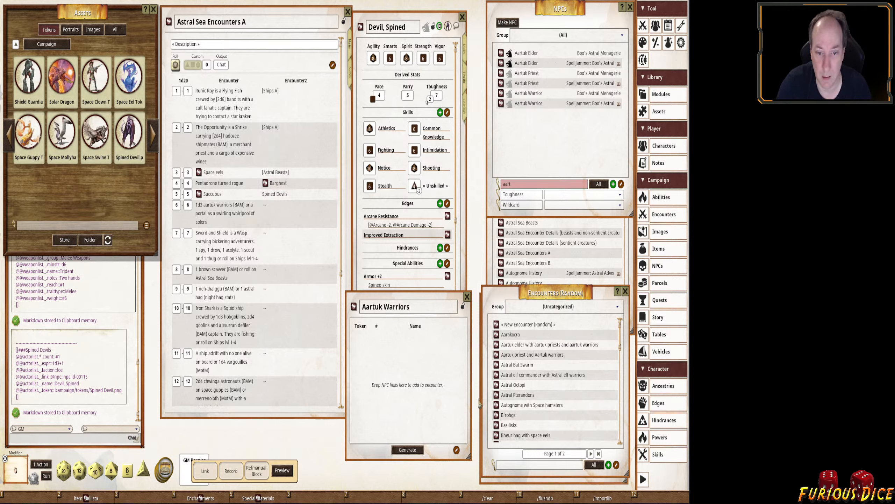
Add the Aartuk Warrior from the Spelljammer: Boo's Astral module to the Aartuk Warriors encounter with a count of 1d3+1.
drag(422, 366, 428, 386)
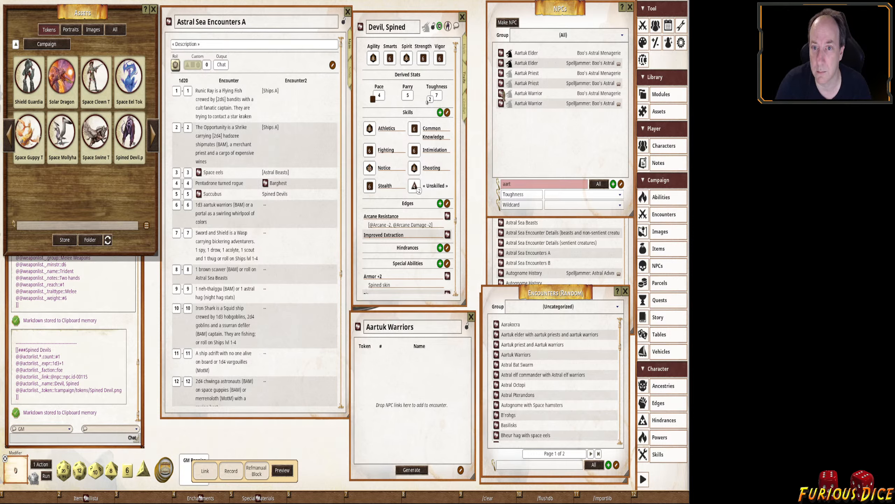
drag(500, 104, 402, 380)
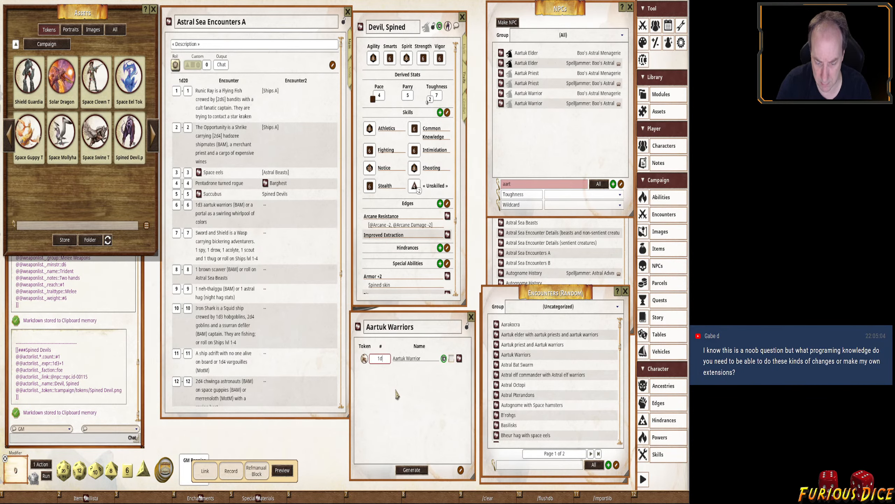
text(d3+1)
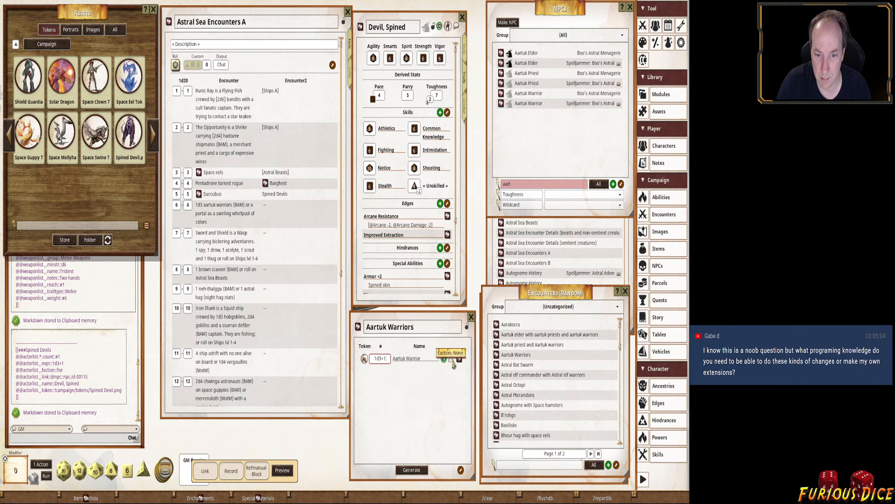
Set the Aartuk Warrior's faction to foe in the Aartuk Warriors encounter and record the encounter's markup to the clipboard.
click(459, 358)
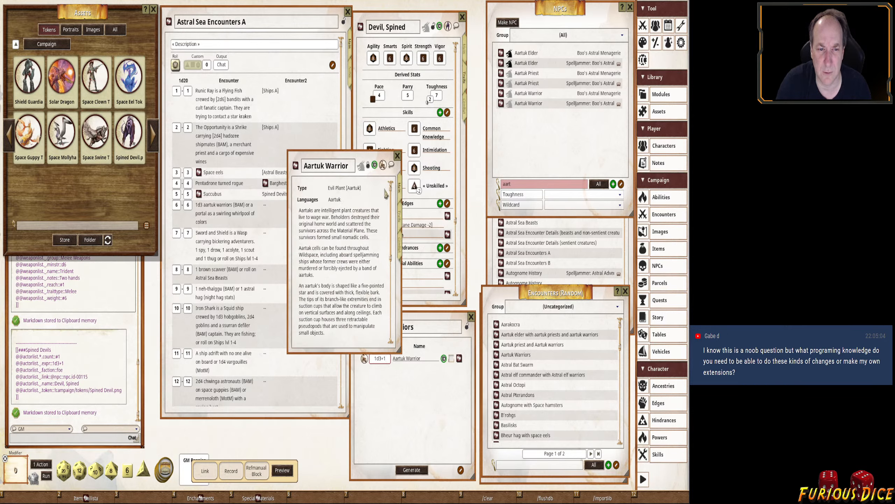
click(397, 155)
click(452, 361)
click(452, 360)
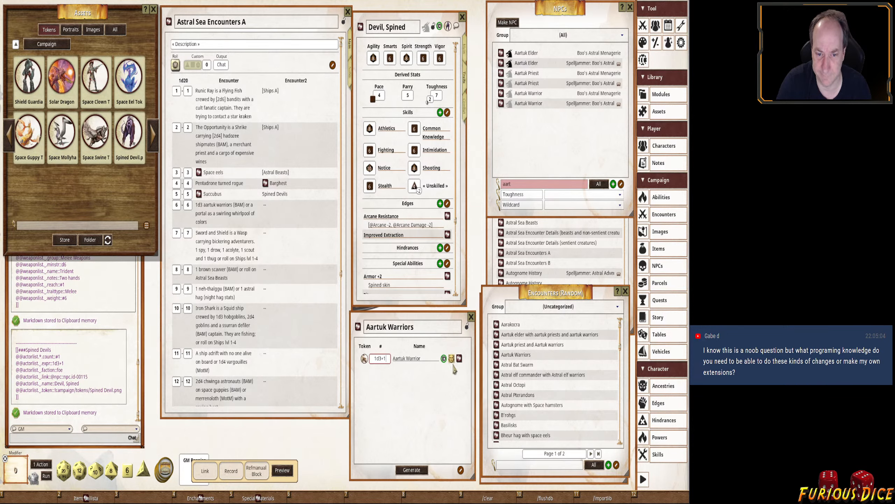
click(452, 361)
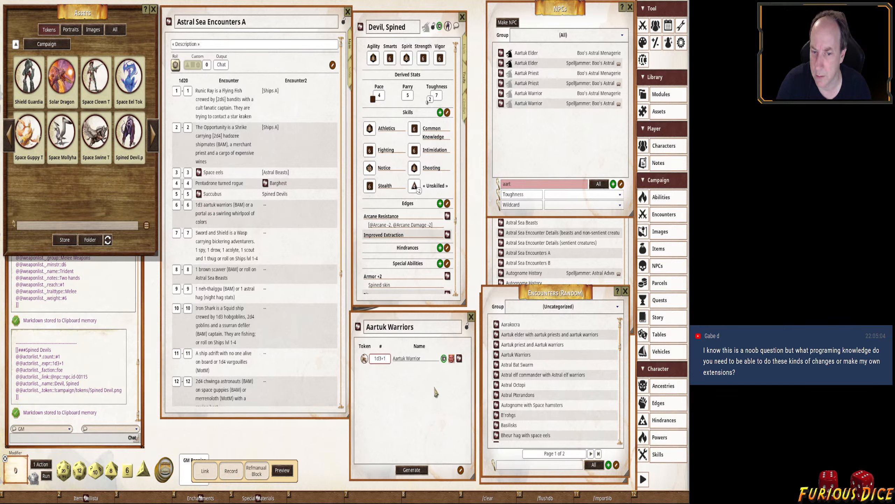
click(230, 473)
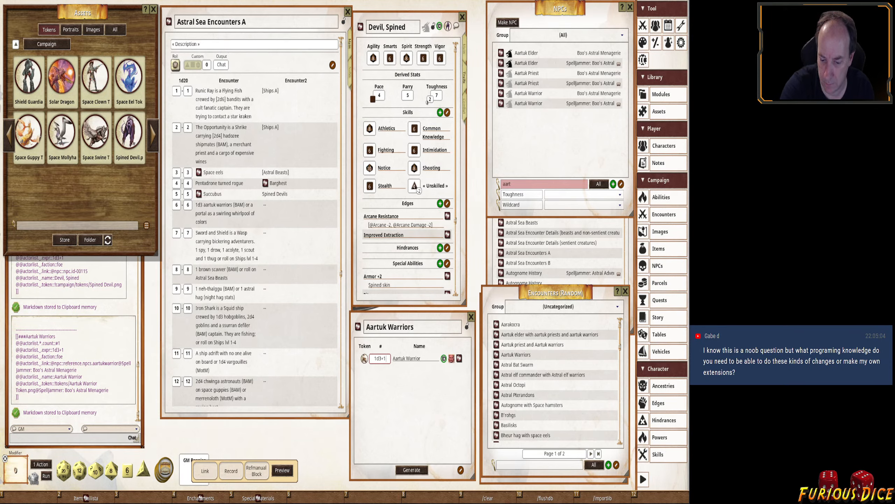
In the text editor, paste the Aartuk Warriors markup below the Spined Devils block in Spelljammer Encounter Tables and indent its actor lines.
key(alt+Tab)
click(475, 408)
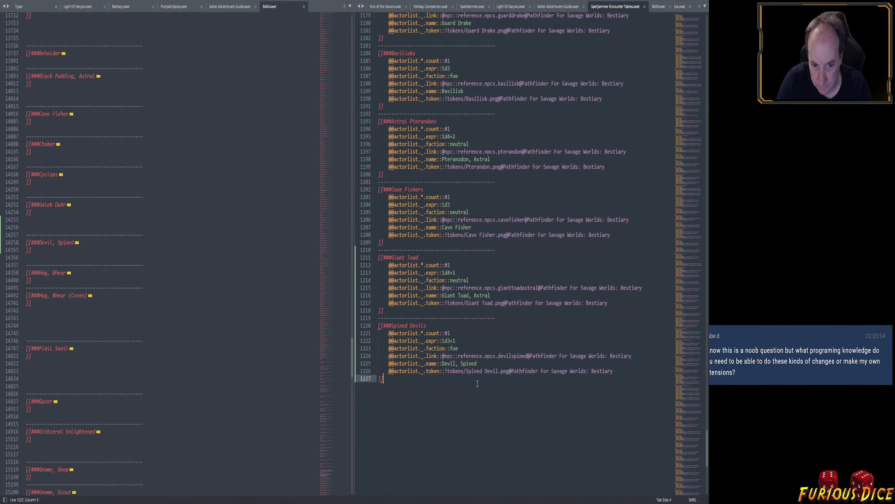
key(Return)
key(ctrl+v)
drag(617, 438, 378, 402)
key(Tab)
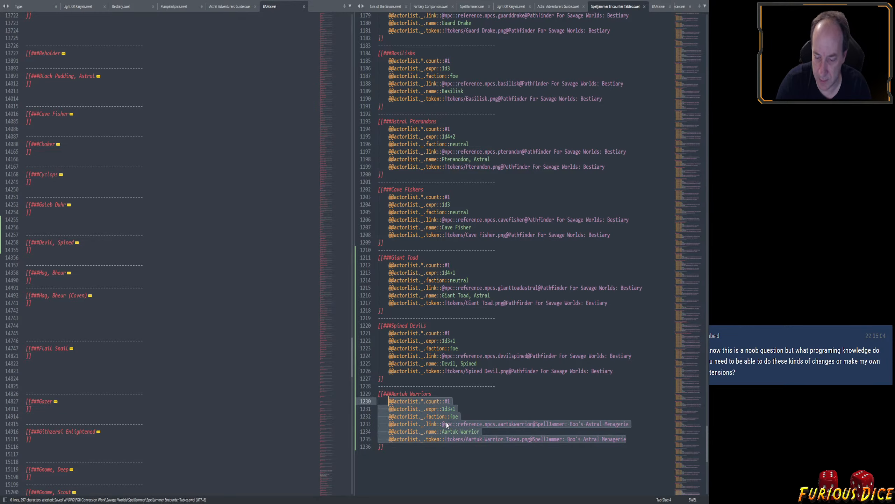
In Fantasy Grounds, move row 6's portal text to the Encounter2 column as "A portal as a swirling whirlpool of colors".
key(alt+Tab)
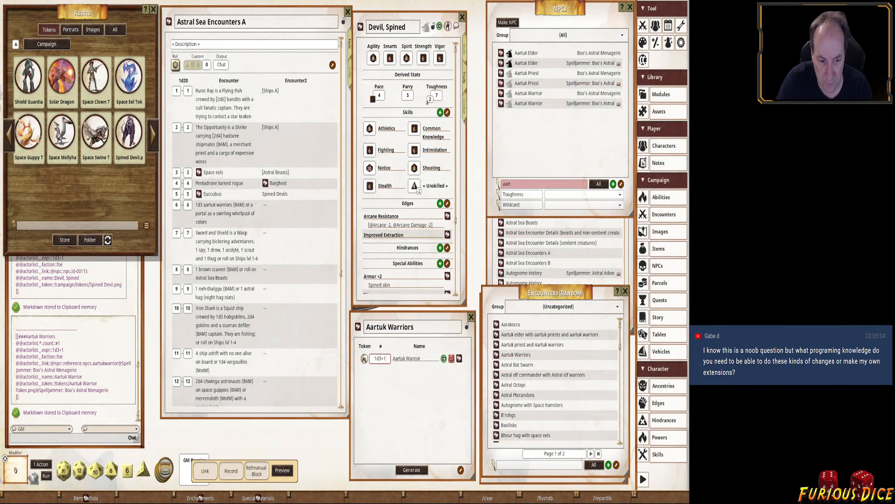
click(250, 205)
shift+click(264, 232)
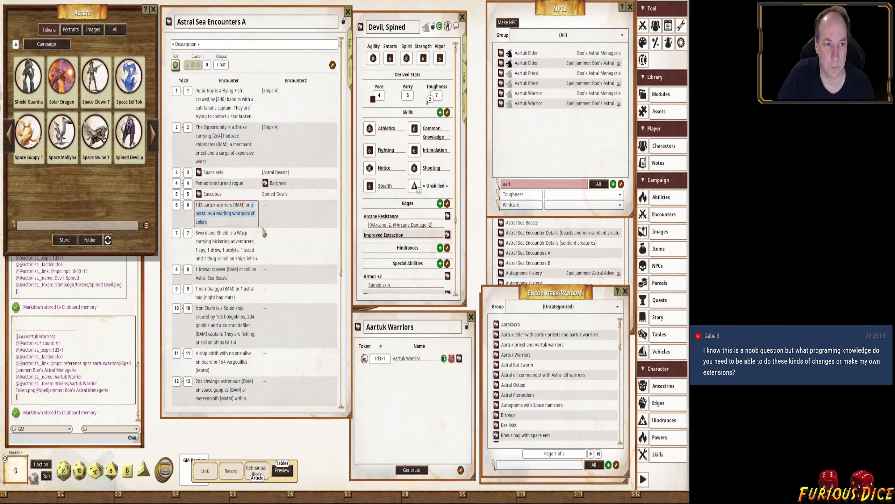
key(ctrl+x)
key(Tab)
key(ctrl+v)
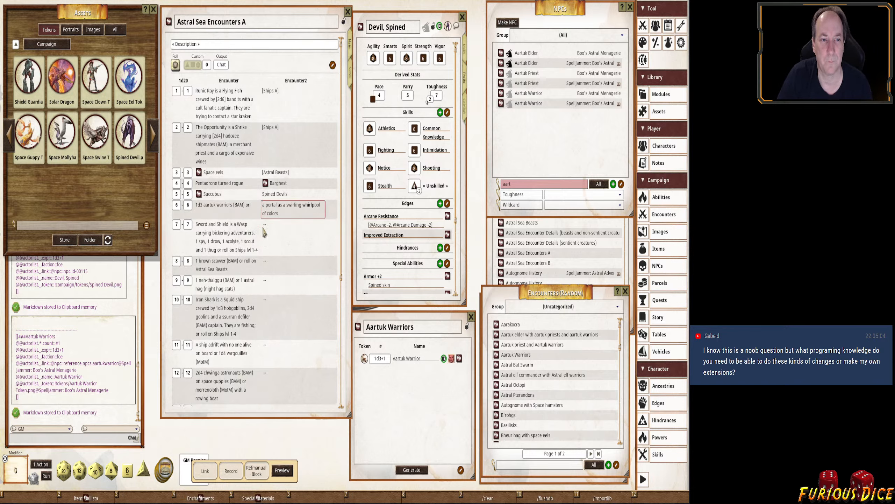
key(Home)
key(shift+Right)
text(A)
key(shift+Tab)
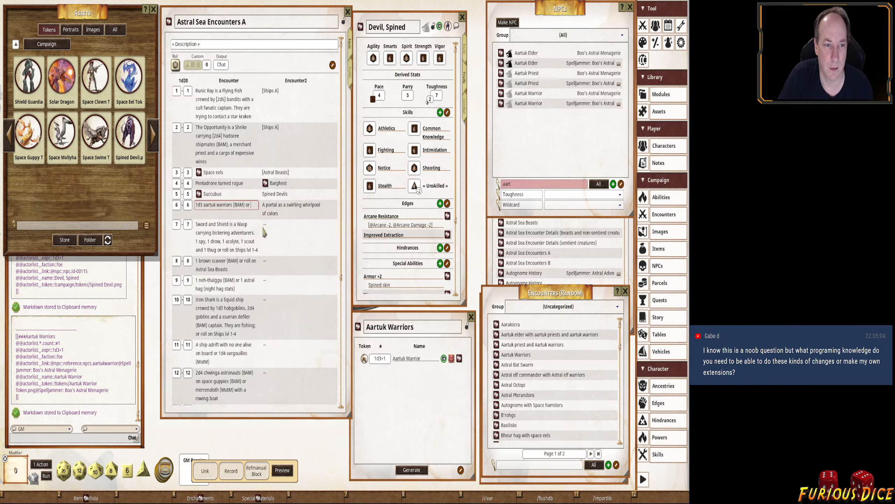
Shorten row 6's Encounter text to "Aartuk warriors", removing the dice count, the source reference and the trailing "or".
key(shift+Left)
key(shift+Left)
key(shift+Left)
key(shift+Left)
key(shift+Left)
key(shift+Left)
key(shift+Left)
key(shift+Left)
key(shift+Left)
key(Delete)
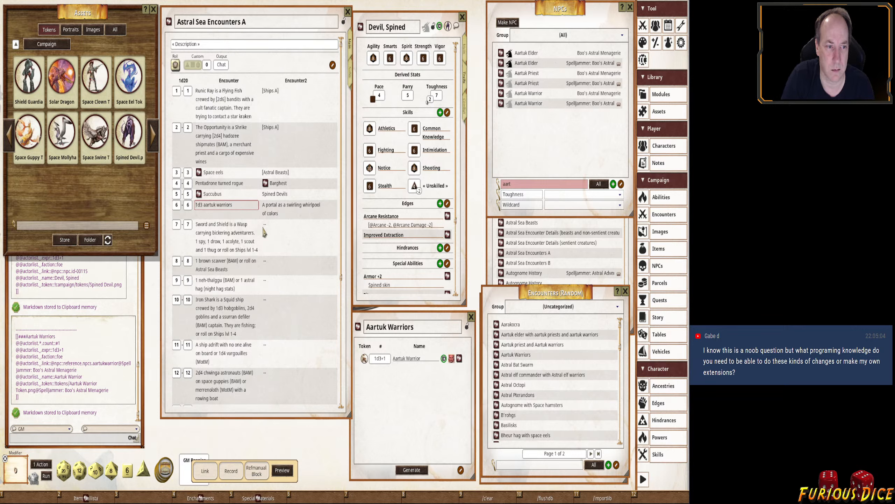
key(Home)
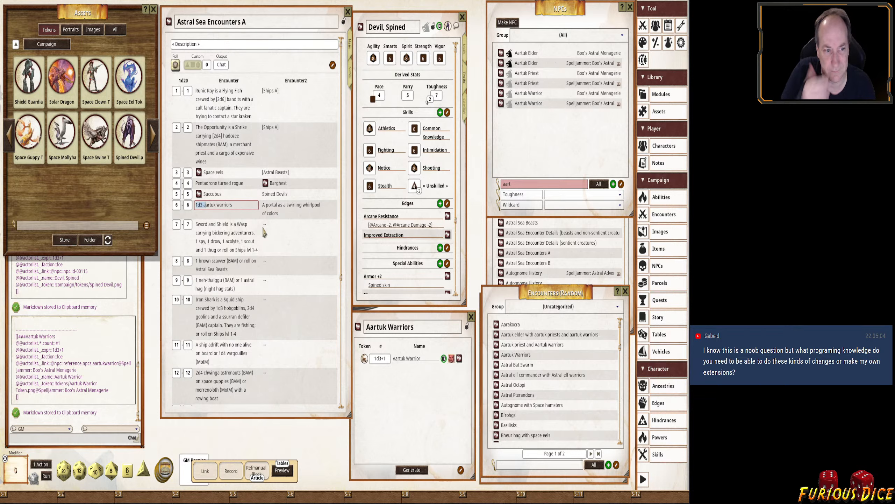
text(A)
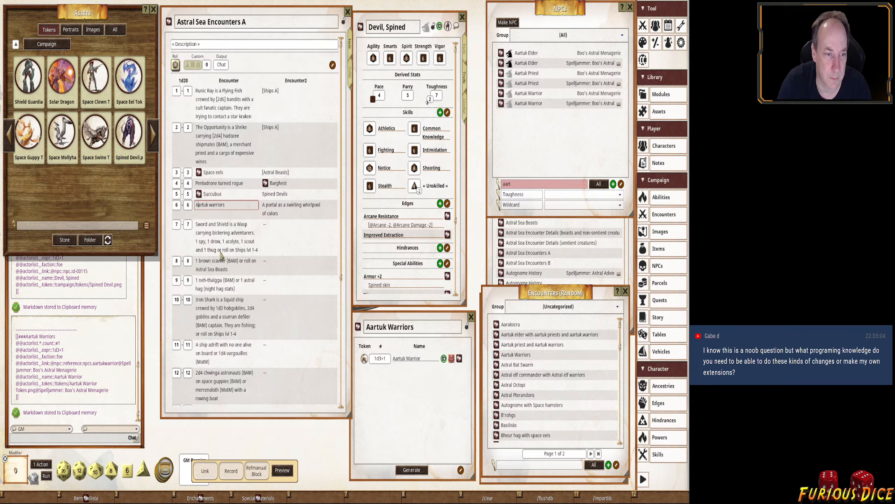
Move row 7's ship table reference to Encounter2 as "[Ships A]" and remove "or roll on" from its Encounter text.
click(235, 250)
drag(236, 250, 241, 261)
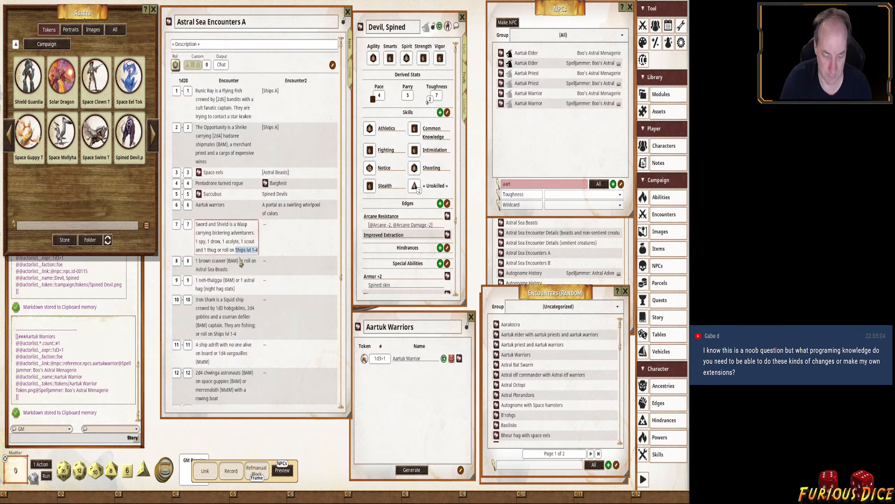
key(ctrl+x)
click(273, 226)
key(ctrl+v)
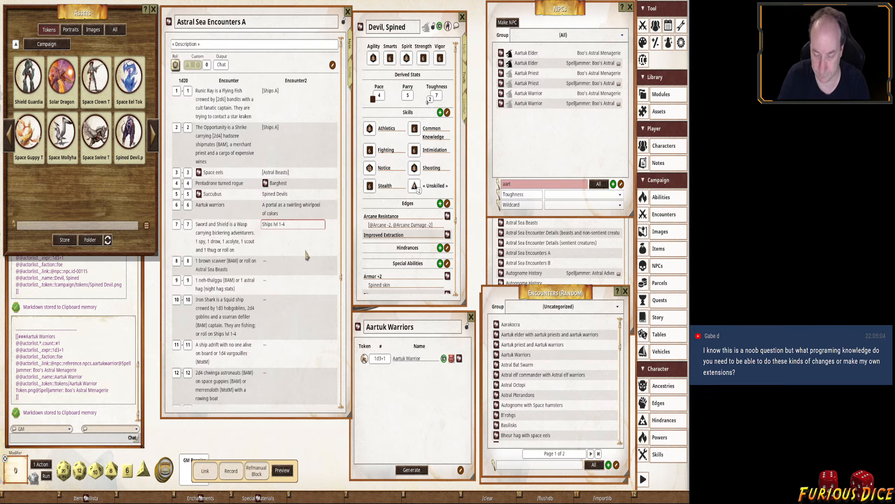
key(shift+Left)
key(shift+Left)
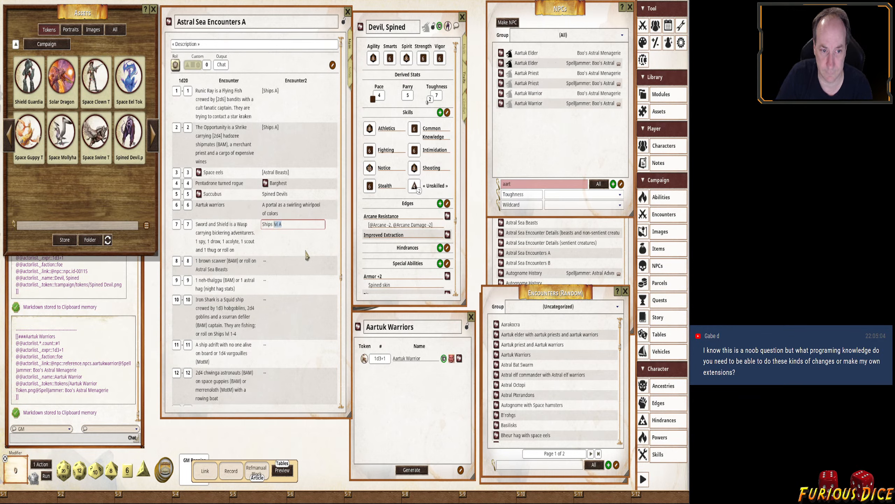
key(BackSpace)
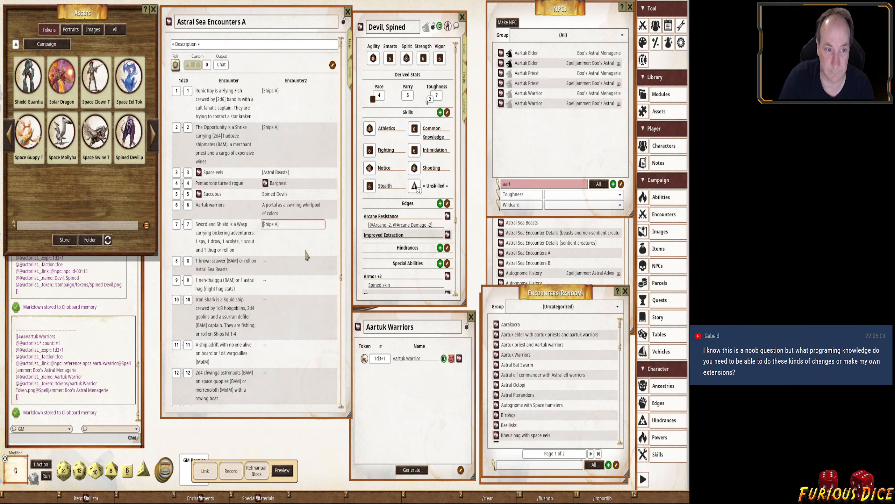
click(248, 252)
key(shift)
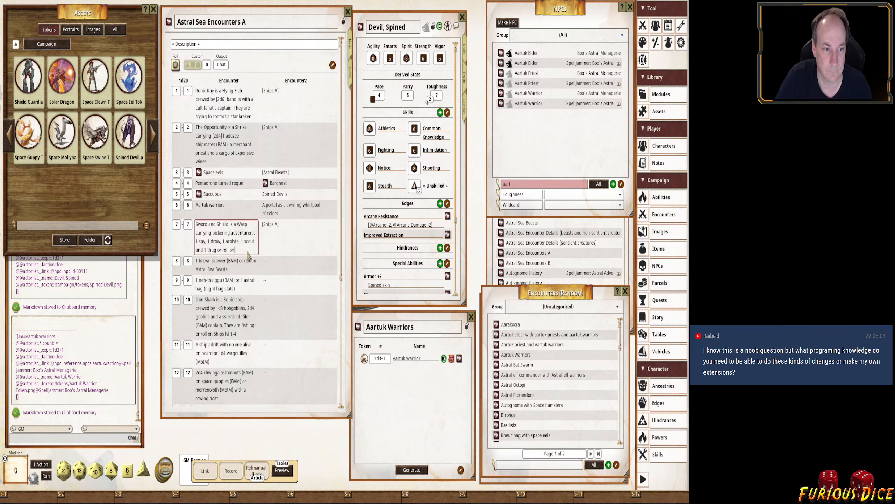
key(BackSpace)
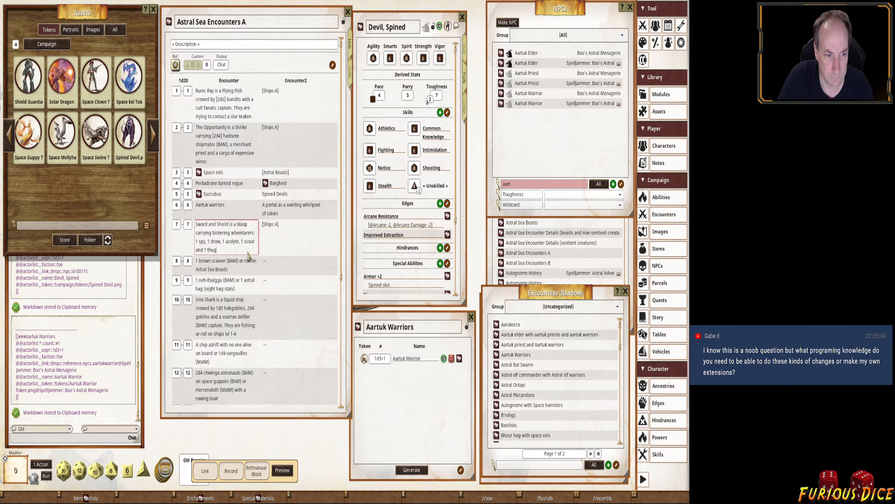
Copy row 3's Encounter2 table reference into row 8 and change both entries to "[Astral Sea Beasts]".
click(228, 262)
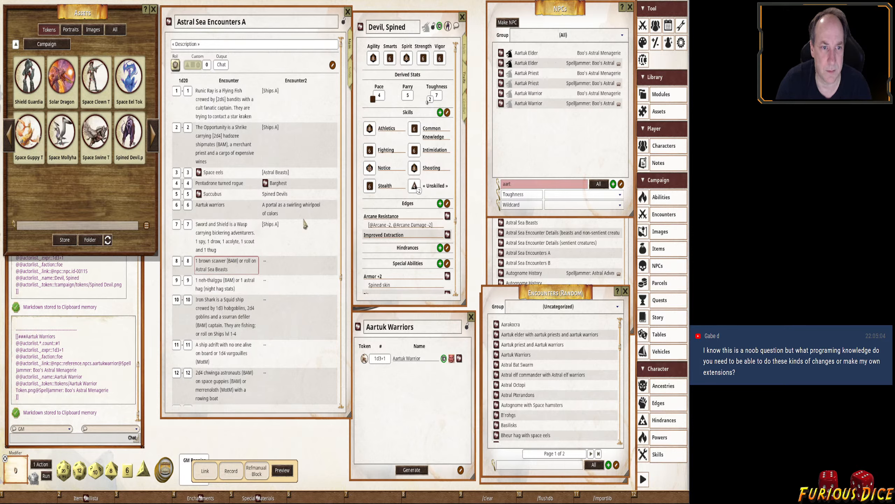
click(302, 174)
key(shift)
key(shift+Home)
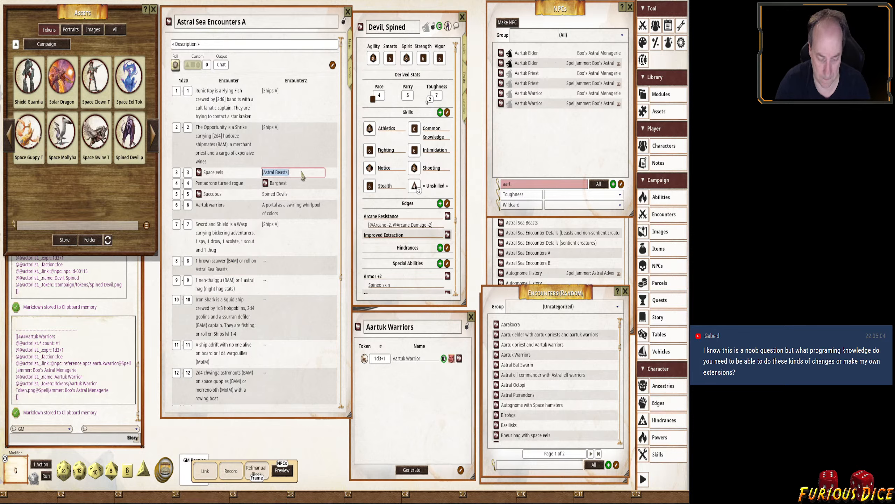
click(287, 261)
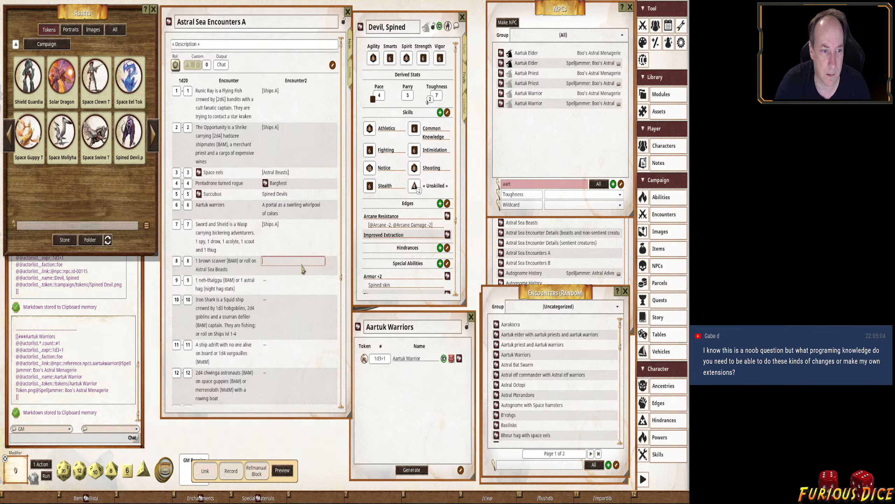
key(ctrl+v)
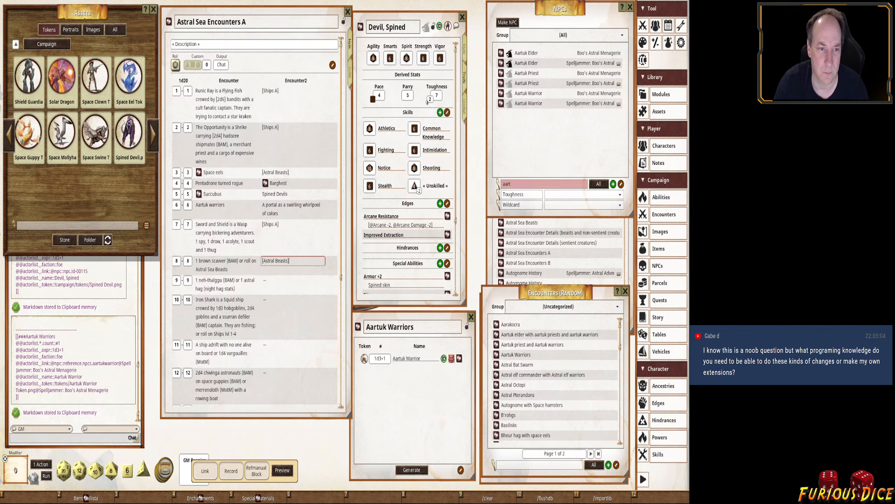
click(275, 172)
text(Sea)
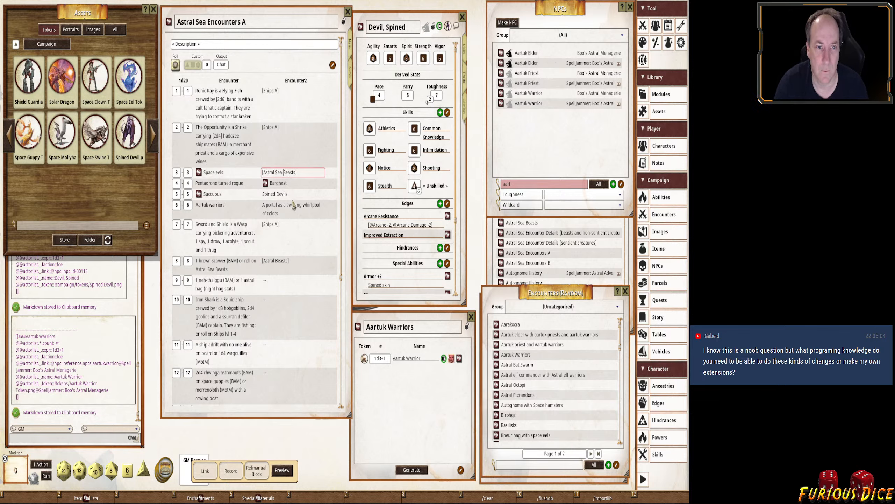
click(278, 261)
text(Sea)
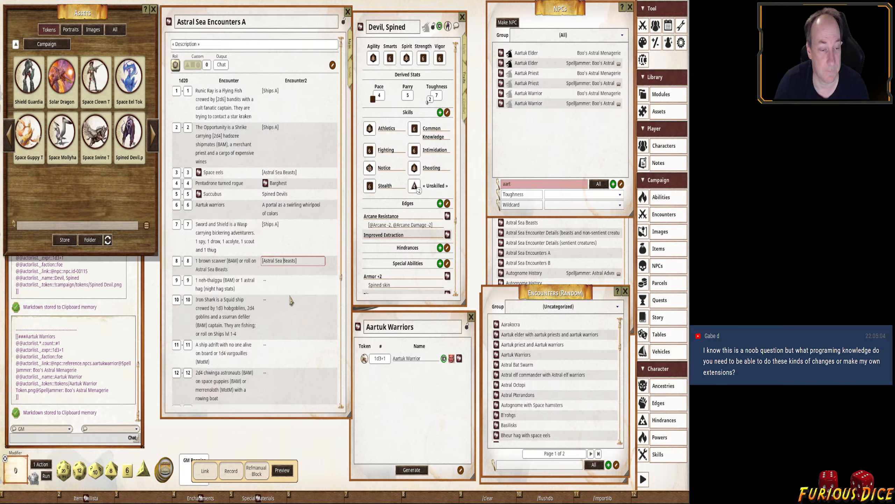
Shorten row 8's Encounter text to "Brown scavver", removing the count, the source reference and the table roll wording.
click(239, 261)
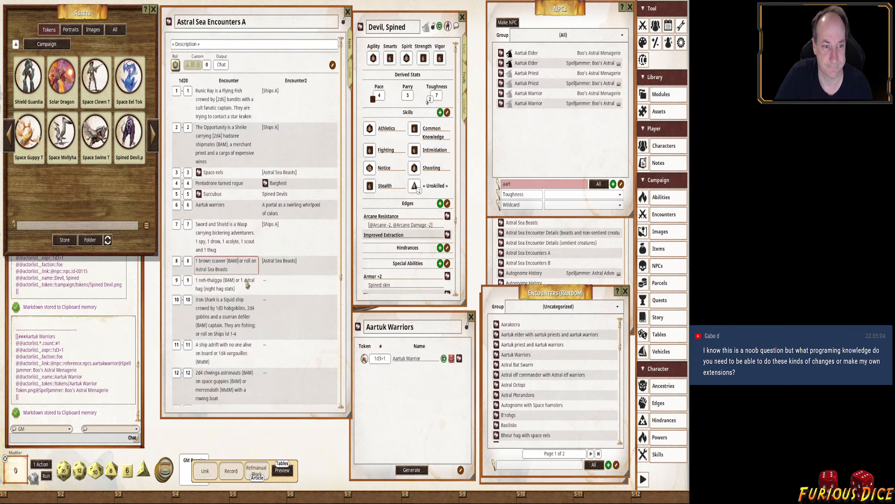
key(shift+ctrl+End)
key(Delete)
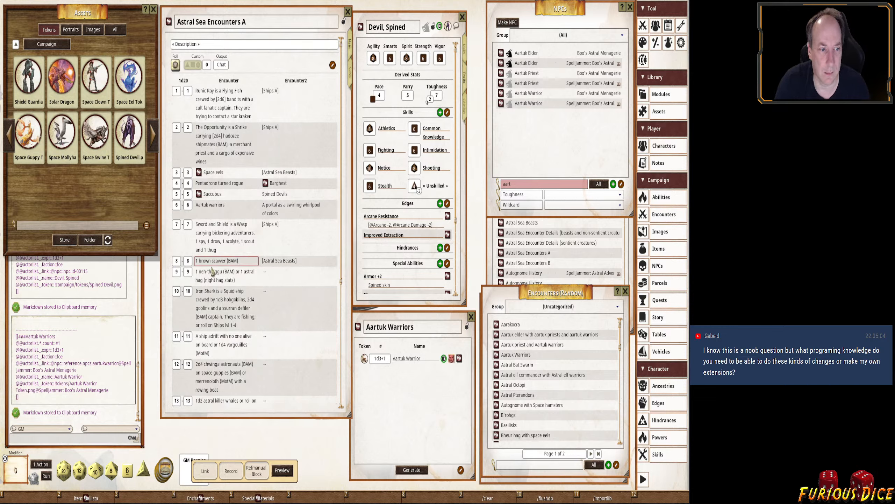
click(201, 262)
key(shift+Home)
key(Delete)
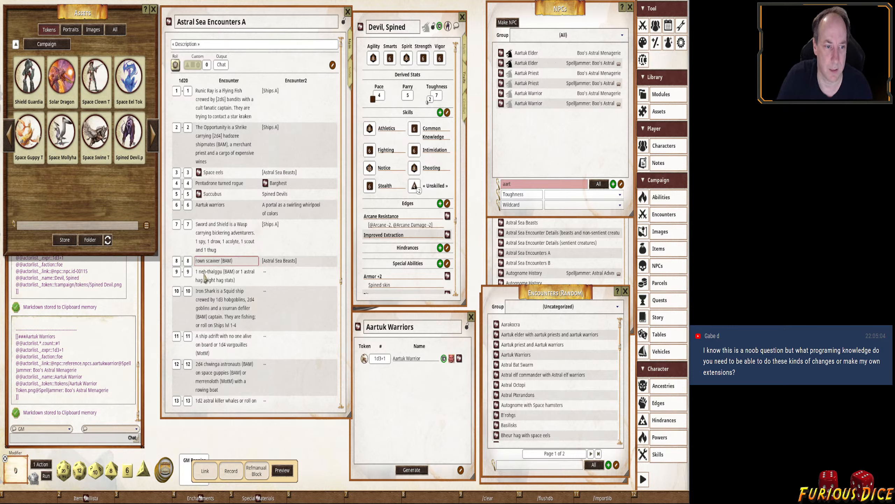
key(End)
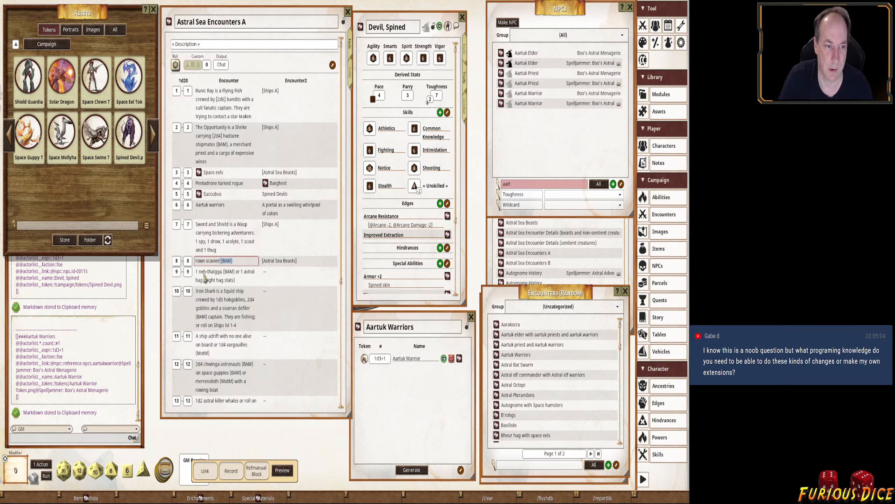
key(Delete)
key(Home)
text(B)
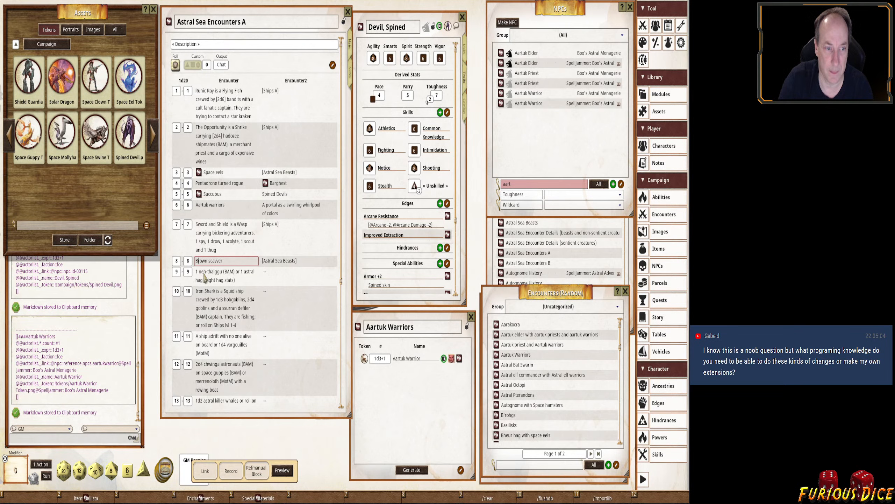
Filter the NPCs by "Brown" and link the Brown Scavver to row 8's Encounter entry.
click(526, 184)
text(Brown)
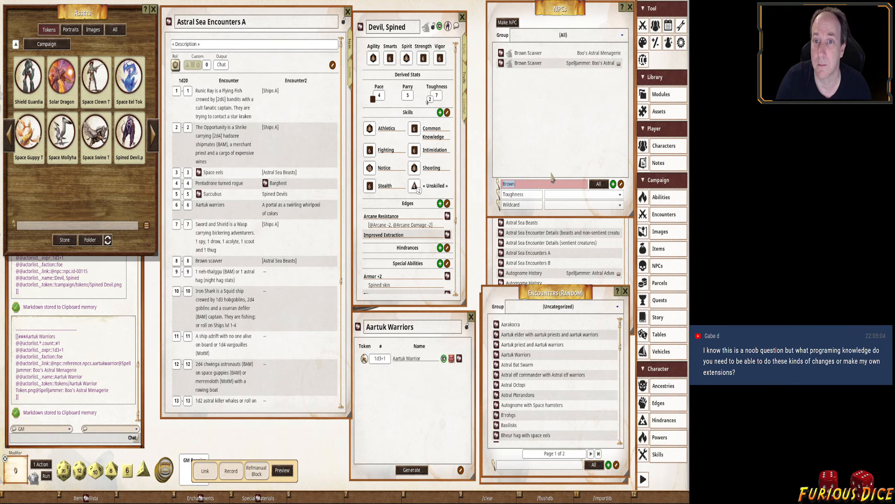
drag(191, 268, 193, 261)
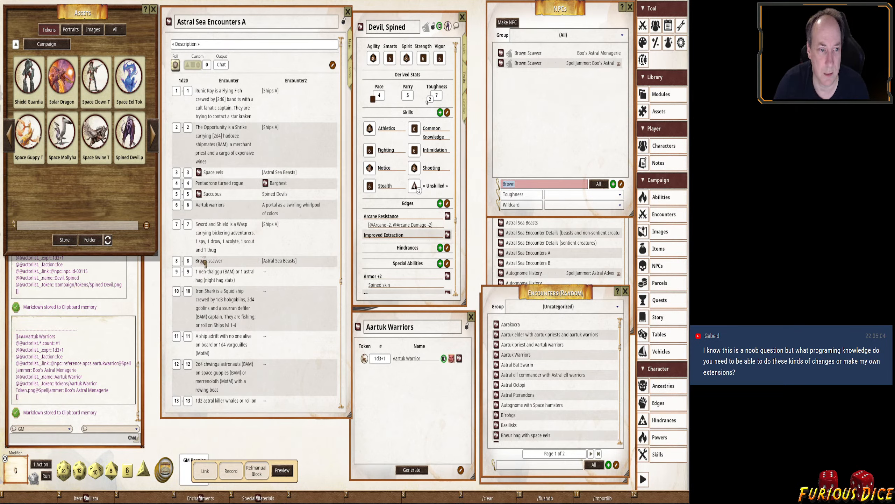
Filter the NPCs by "neh" and remove the count from row 9's Encounter text so it starts with "Neh-thalggu".
click(526, 187)
text(n)
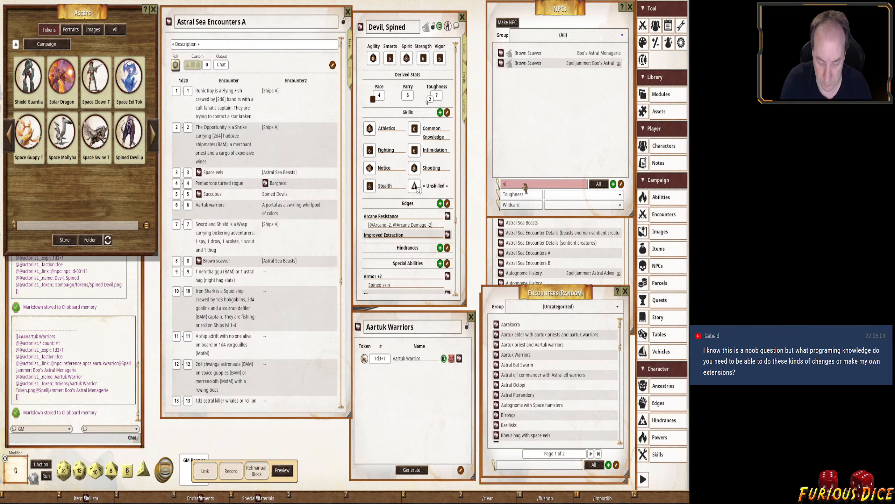
text(eh)
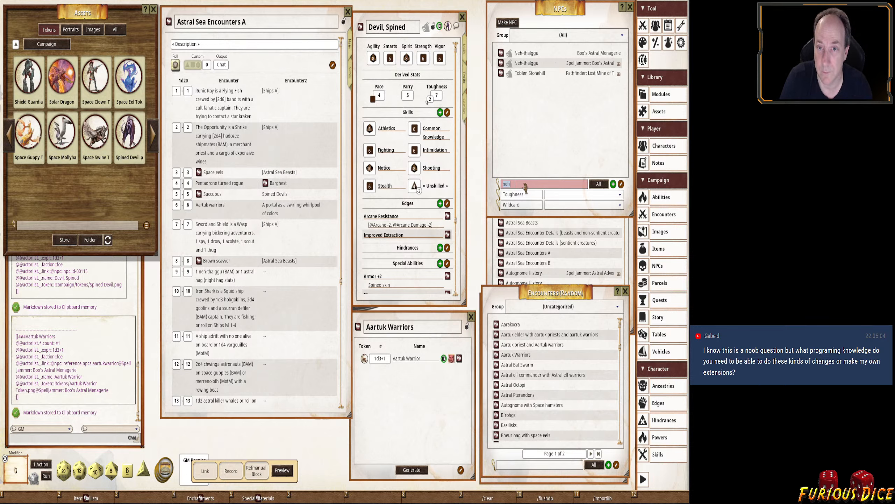
click(203, 276)
text(N)
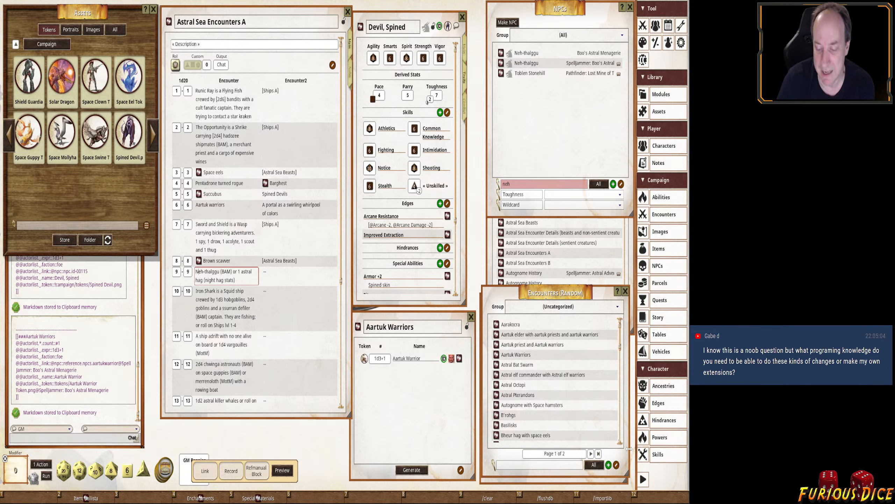
Switch to the text editor and examine the table list and random encounter blocks in the Spelljammer Encounter Tables file.
key(alt+Tab)
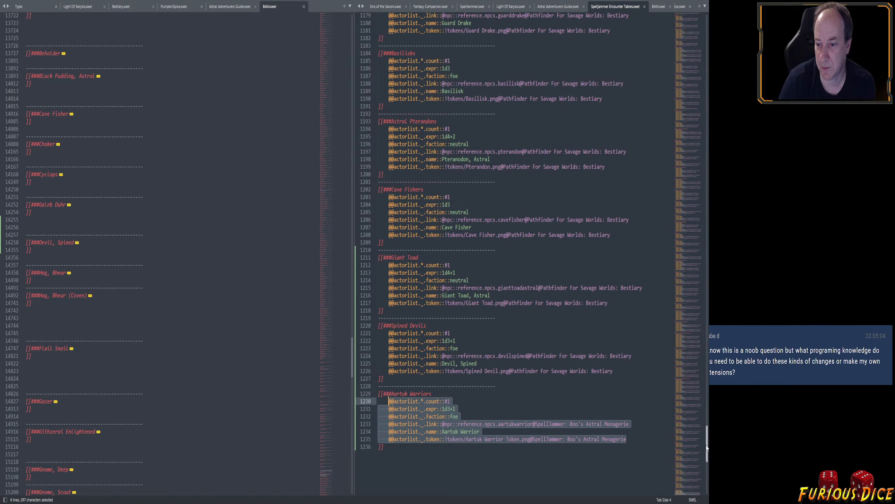
drag(707, 444, 707, 28)
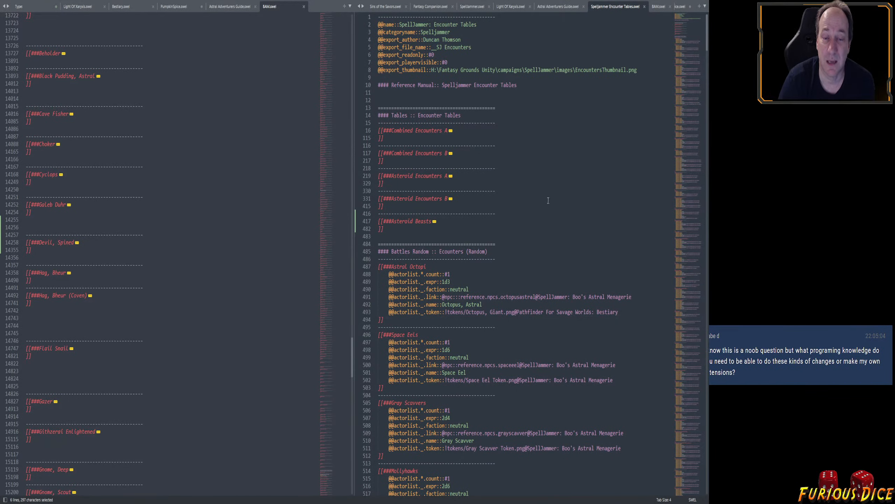
scroll(512, 146, down, 2)
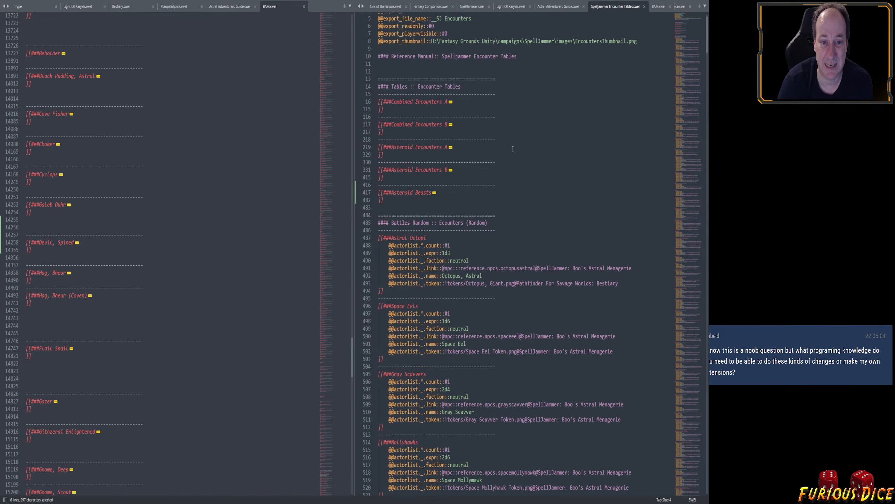
scroll(518, 198, up, 2)
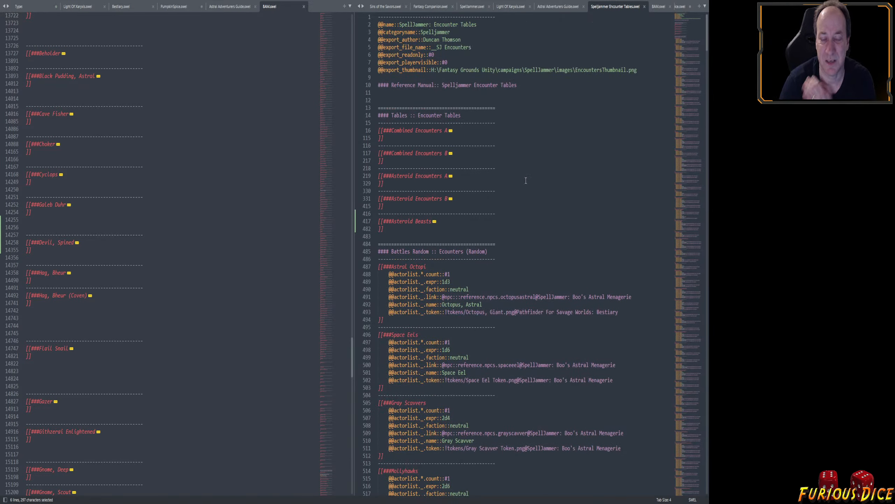
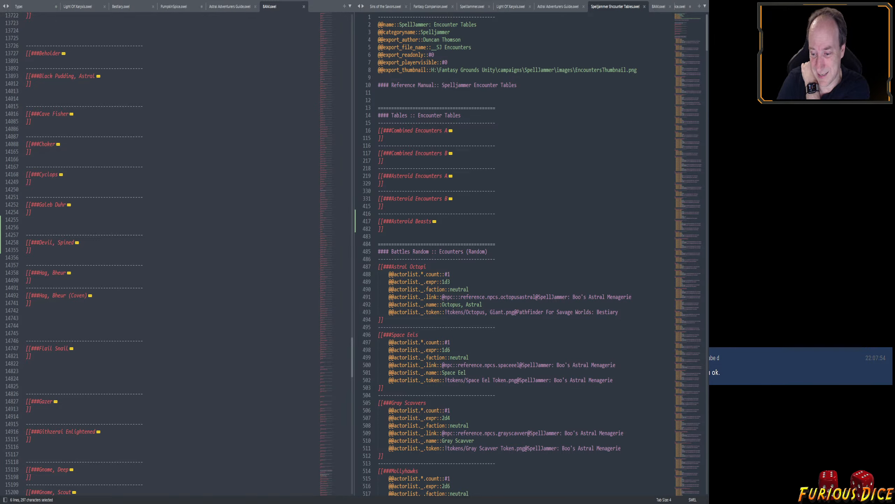
scroll(532, 327, down, 13)
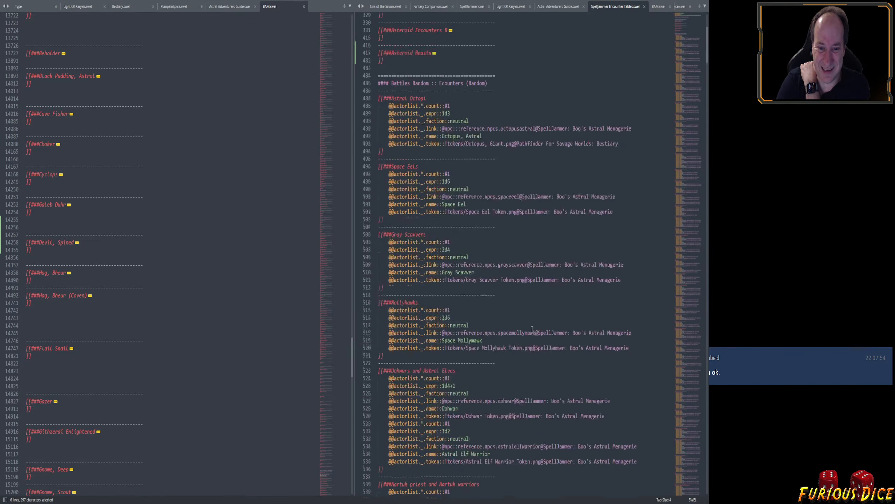
scroll(532, 327, down, 11)
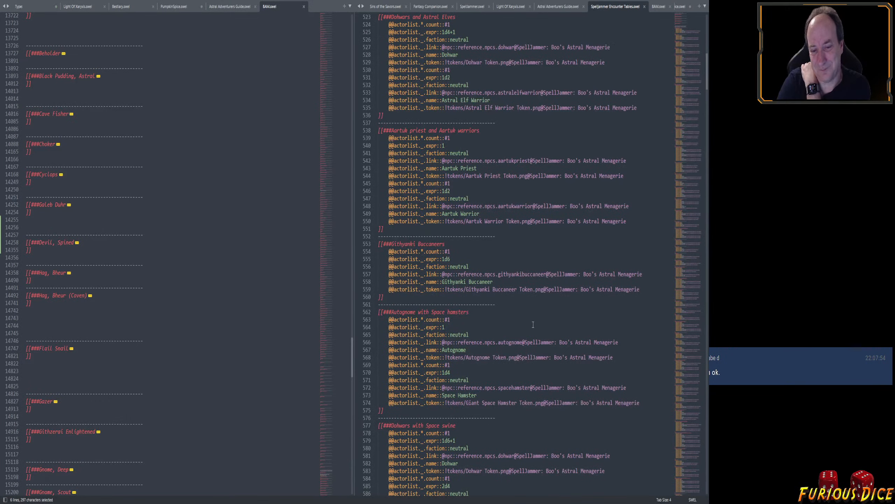
scroll(521, 318, down, 3)
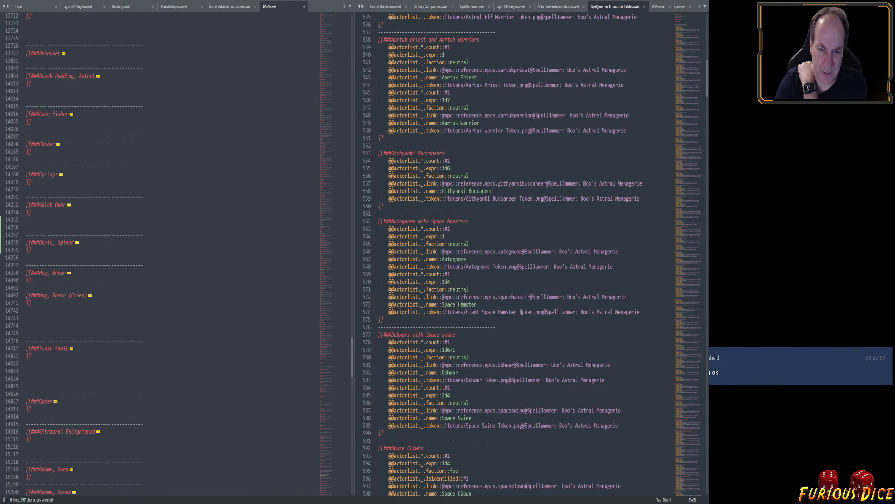
scroll(506, 354, up, 4)
scroll(506, 355, up, 20)
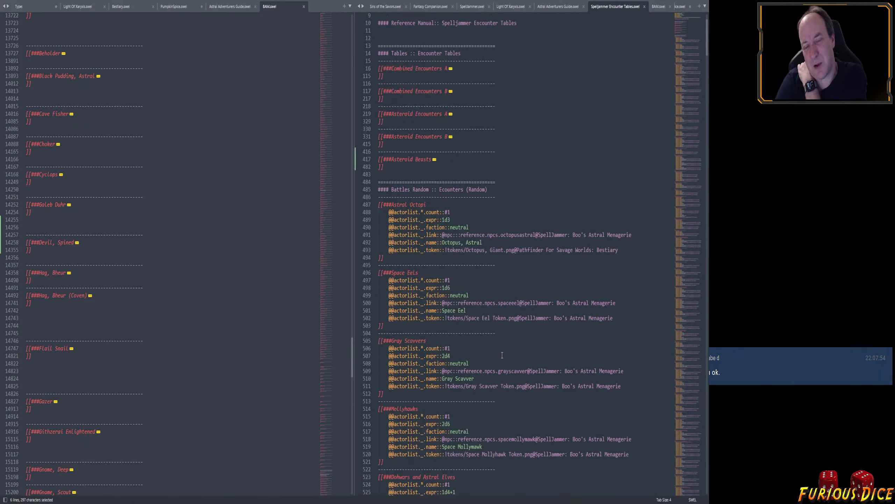
scroll(483, 353, down, 16)
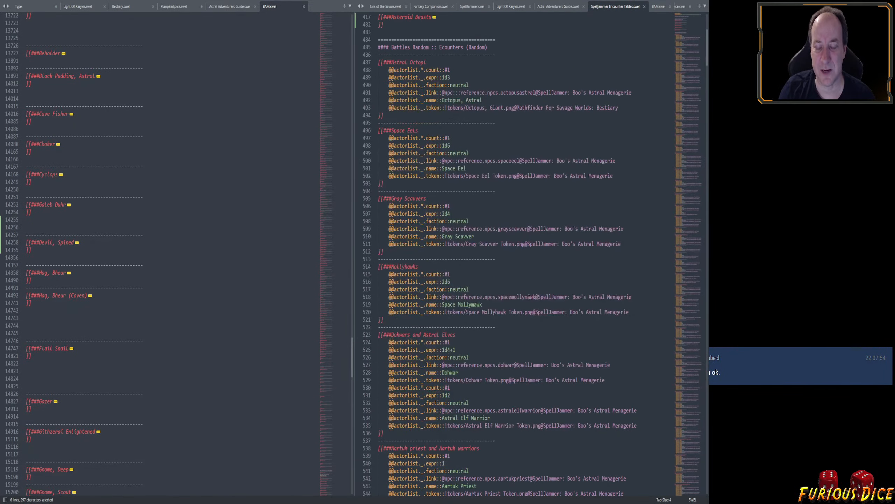
scroll(529, 297, down, 1)
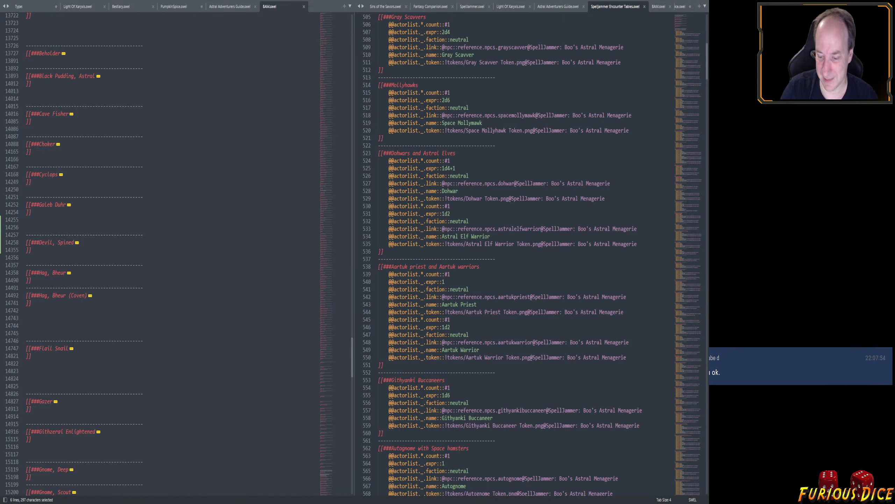
Switch back to Fantasy Grounds and open the reference manual builder from the Modules window.
key(alt+Tab)
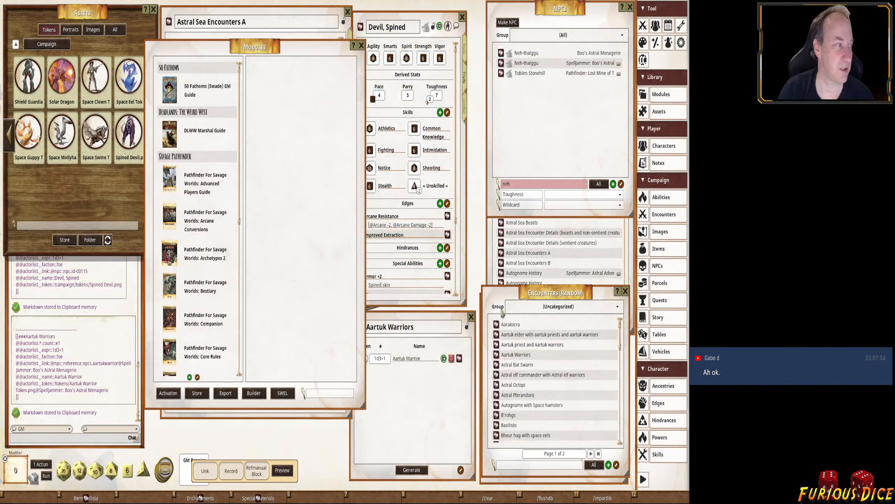
click(673, 98)
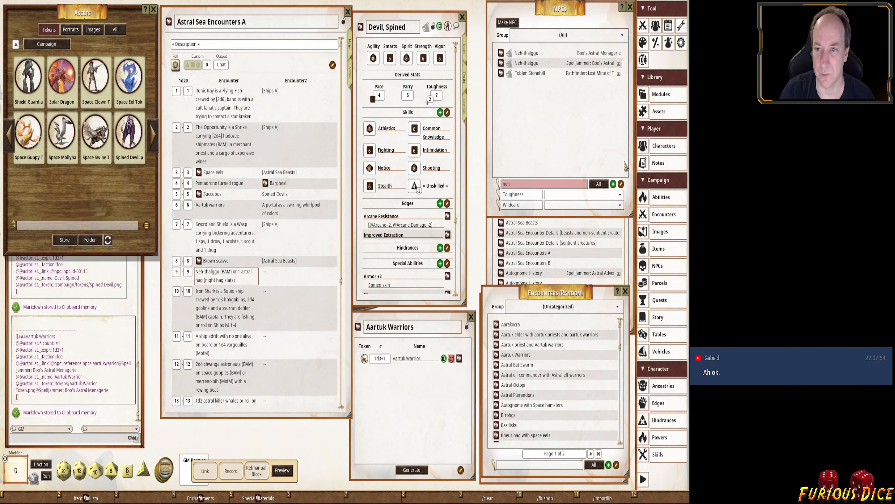
click(674, 100)
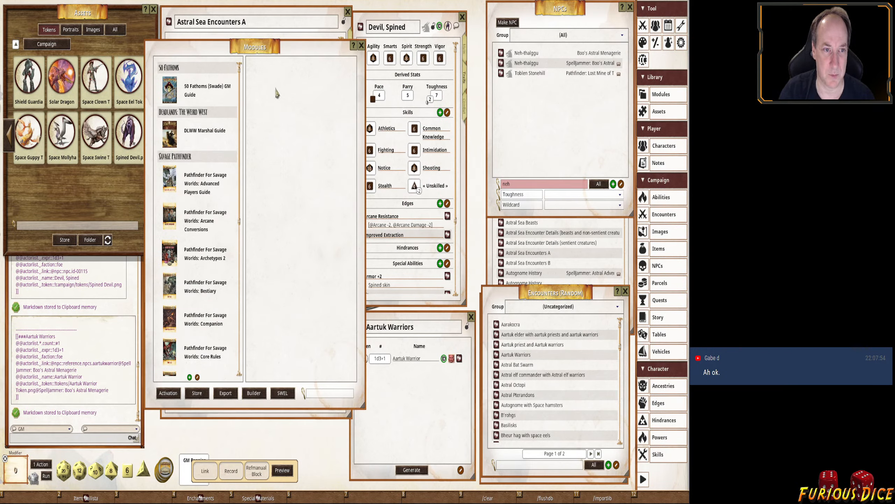
click(254, 392)
drag(364, 230, 427, 225)
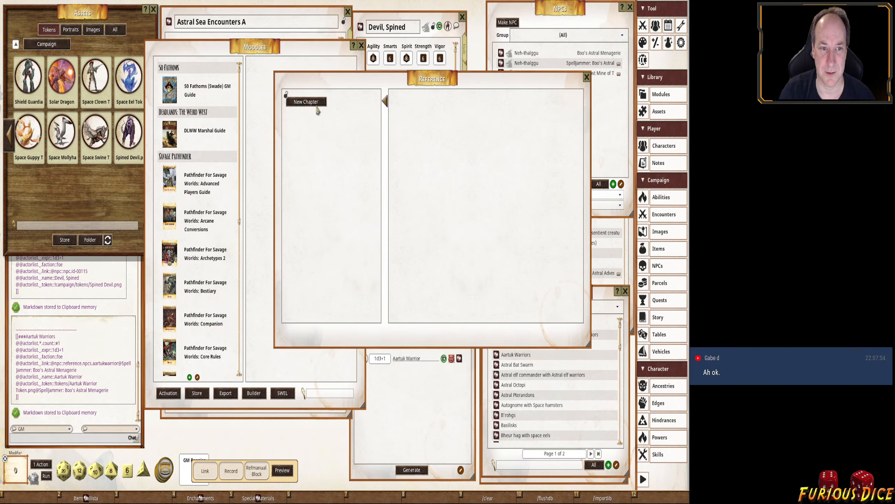
Add a new chapter to the reference manual and title it "TITLE".
click(306, 103)
click(333, 121)
click(319, 106)
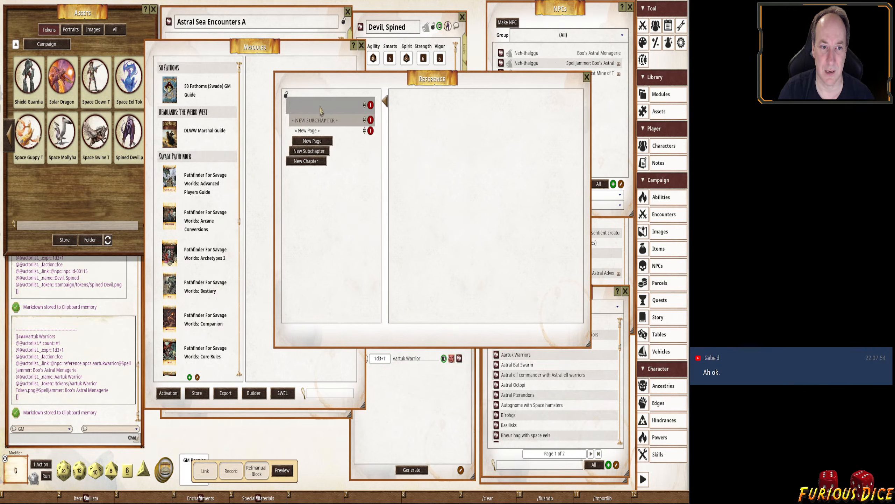
text(TITLE)
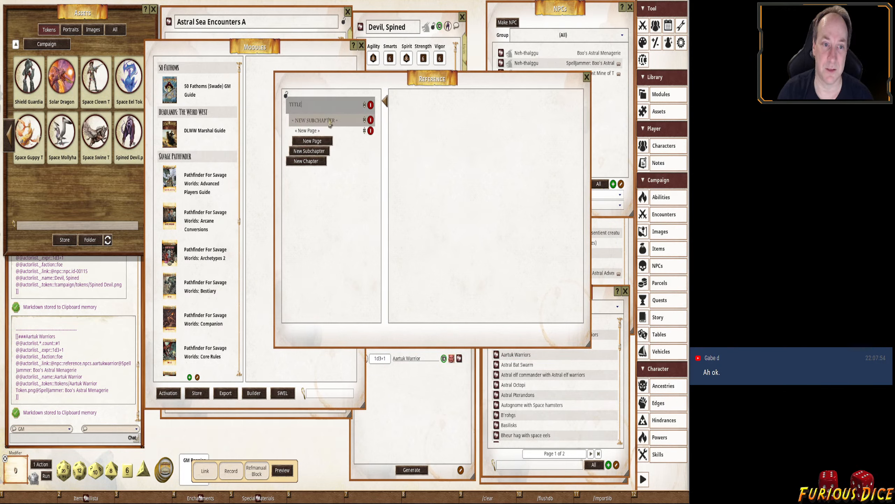
Name the new subchapter "SUBTITLE" and its page "Page".
click(330, 121)
text(SUBTI)
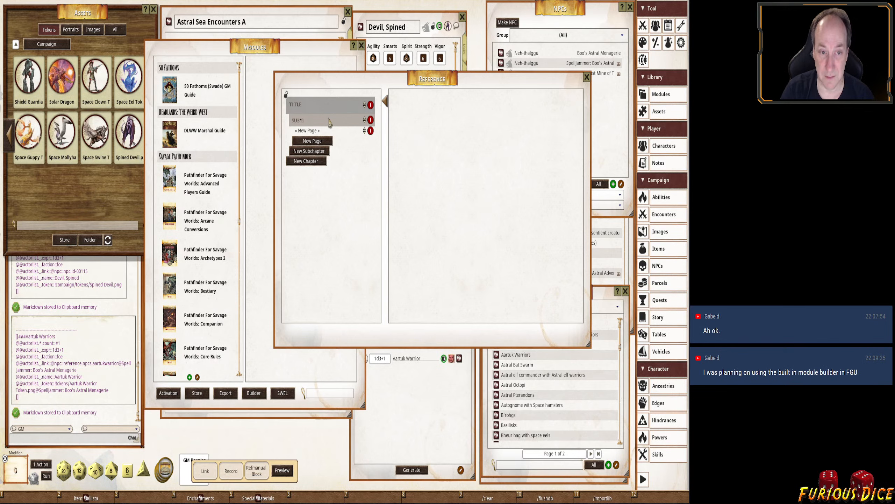
key(BackSpace)
key(BackSpace)
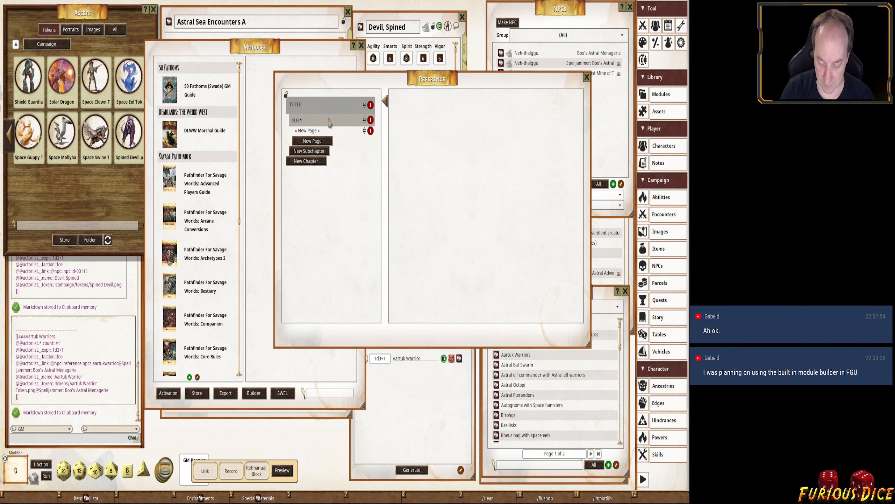
key(BackSpace)
text(TITLE)
click(325, 134)
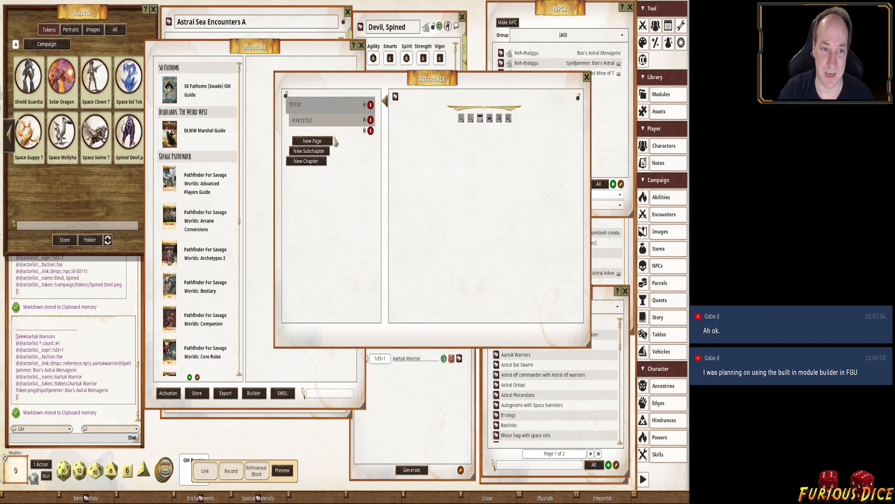
text(Page)
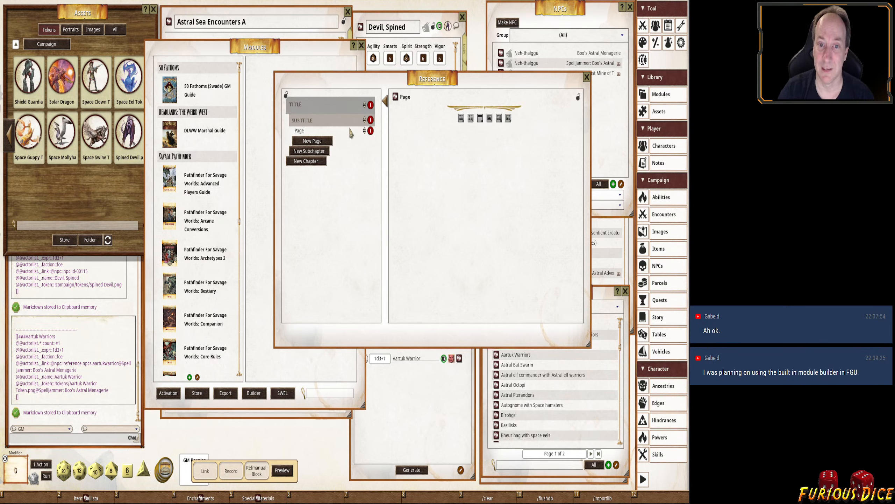
Add a header block to the page and give it the red banner frame with gold corners.
click(479, 120)
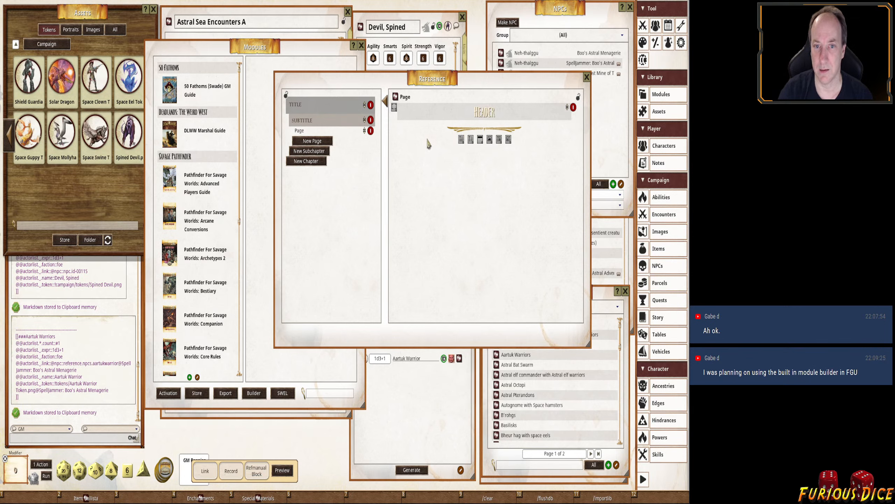
click(395, 108)
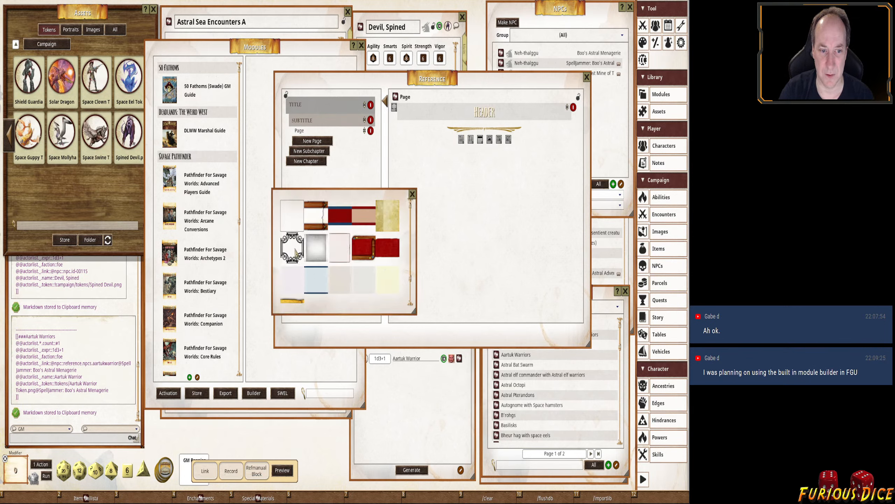
click(366, 251)
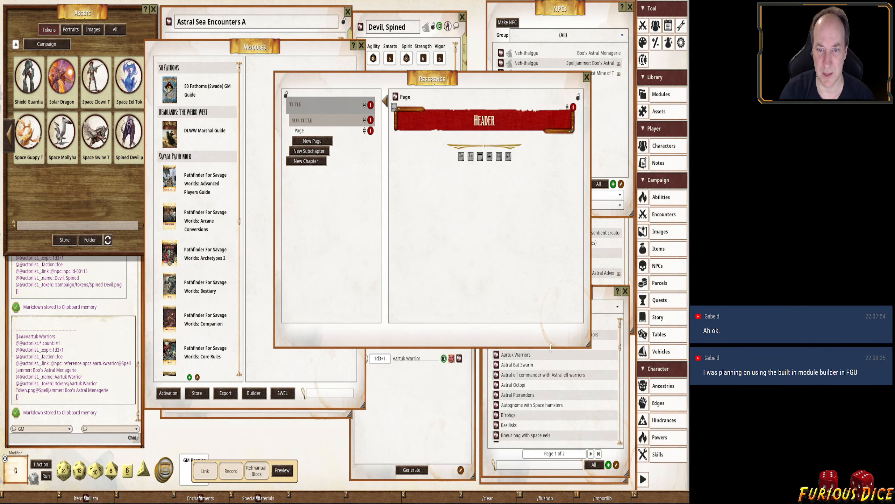
Add a text block starting with "Some text" and a text-with-image block below it, filling both with placeholder characters.
click(471, 157)
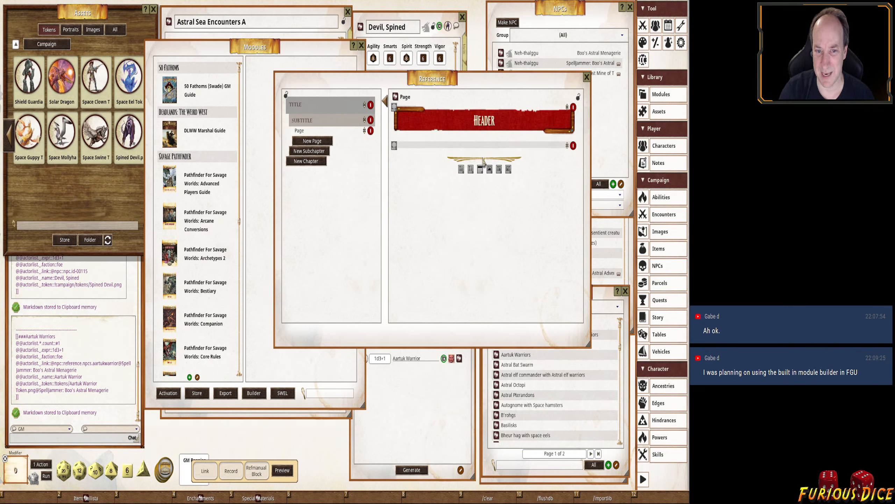
click(509, 145)
text(Some textdfl';k)
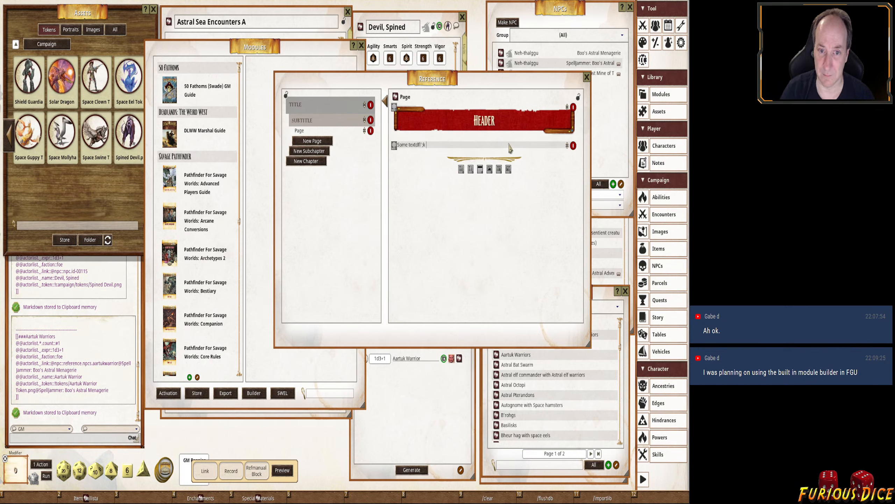
text( ;ldsf;lsad ';lfd;'laf;'kls)
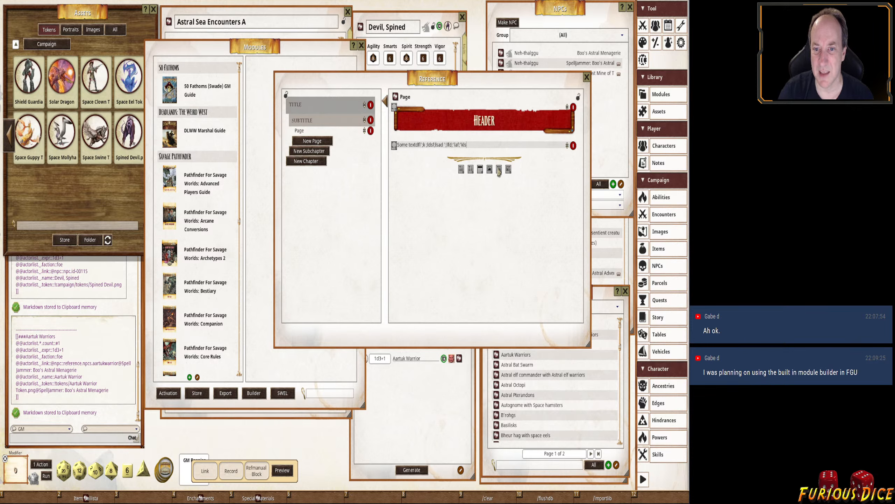
click(499, 169)
text(as; kfdsa;'f;ldask;lkdsa)
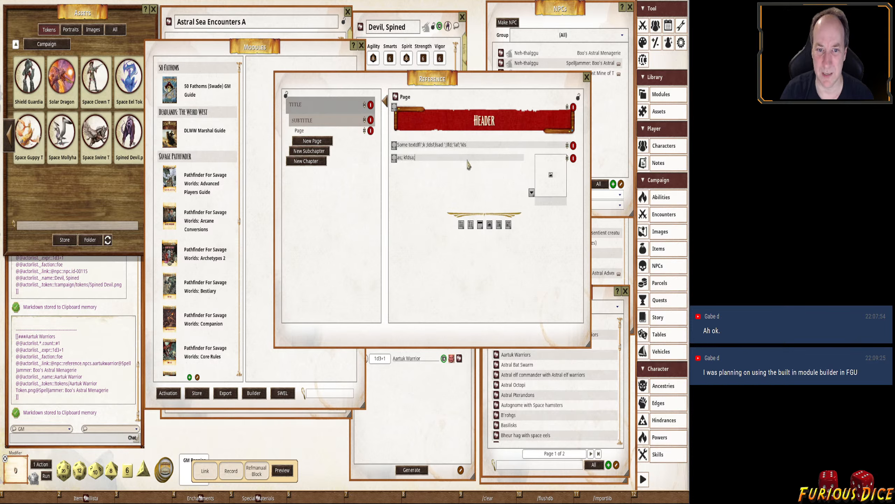
Filter the Images by the Astral Adventurer's Guide group and place "A Cottage on a Kindori" in the block's image slot.
click(661, 234)
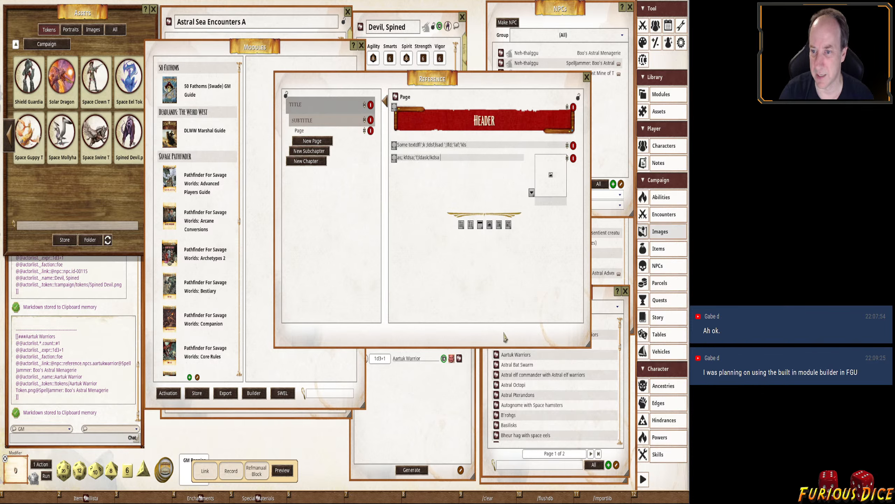
click(546, 39)
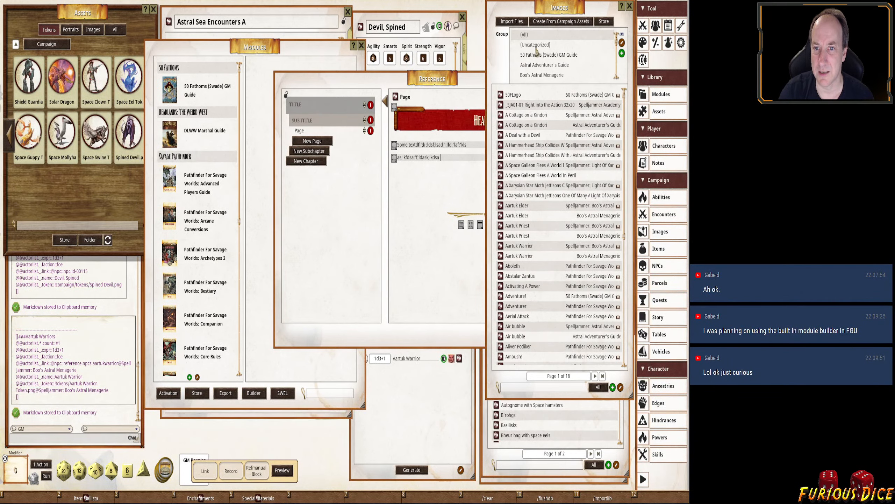
click(544, 75)
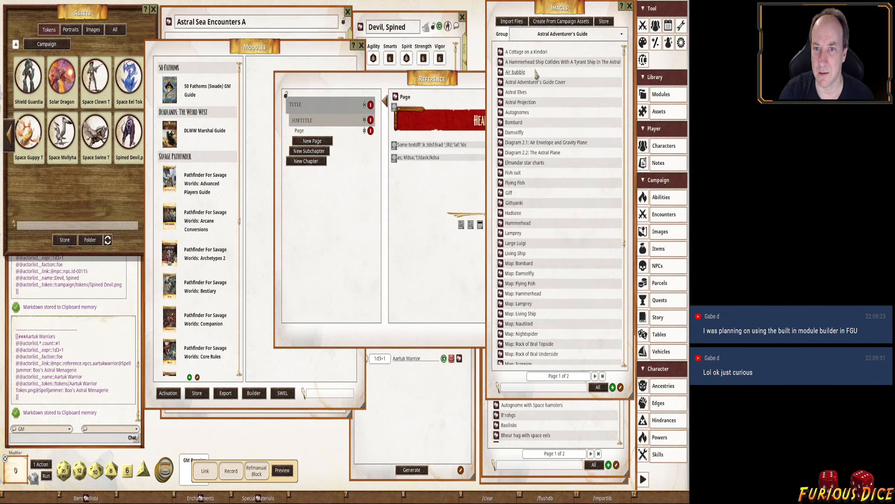
drag(464, 89, 333, 99)
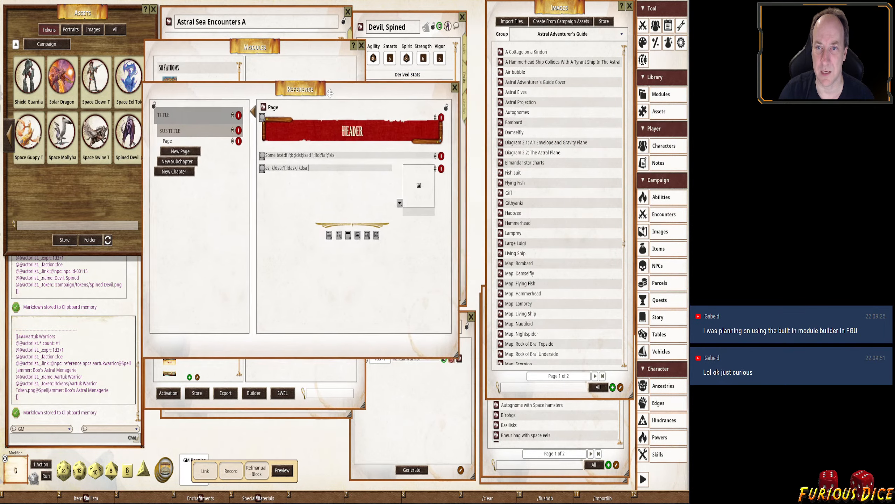
drag(500, 53, 416, 192)
Extend the placeholder text beside the image to several lines.
click(321, 173)
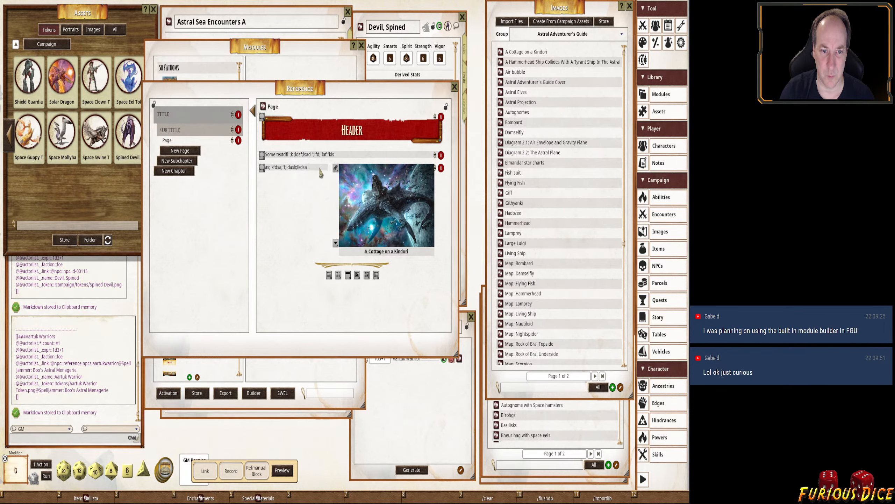
text(dsfa';ldsaf'f;' as'd;lf ;l'asdf';laksd';lfk ';asldkf';lasd';lfka';dslkf ;lkasd';f ;l'sdaf';lkasd';lf)
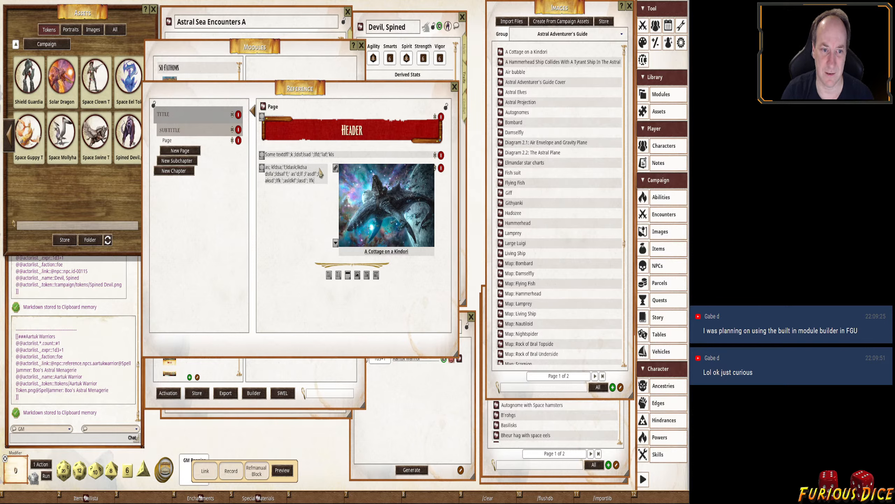
text(k ';lasdkf';l k'ads;lf;l'sad';lfk ';)
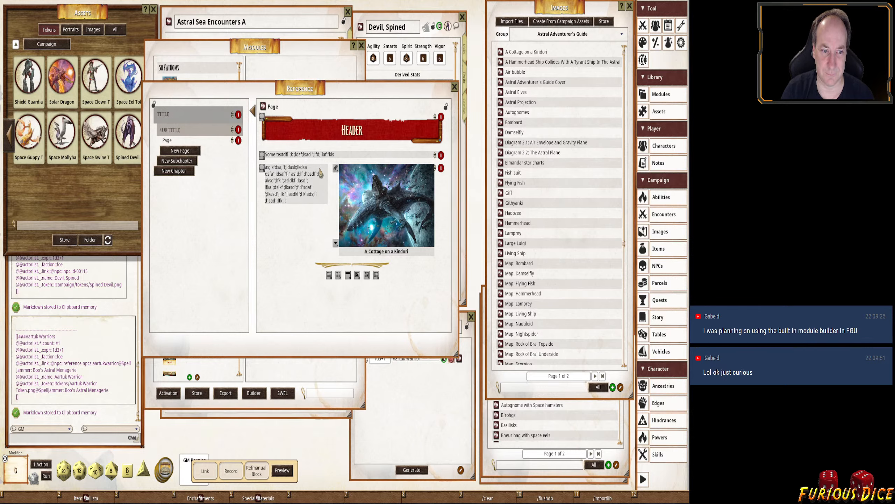
Extend the placeholder text beside the Kindori image, try an image block with text on the right, remove it, and add a plain image block.
text(lasdkf';l ka's;dlkf;lkdas;'lf k';dslakf ';lasdk;'f;'klasd)
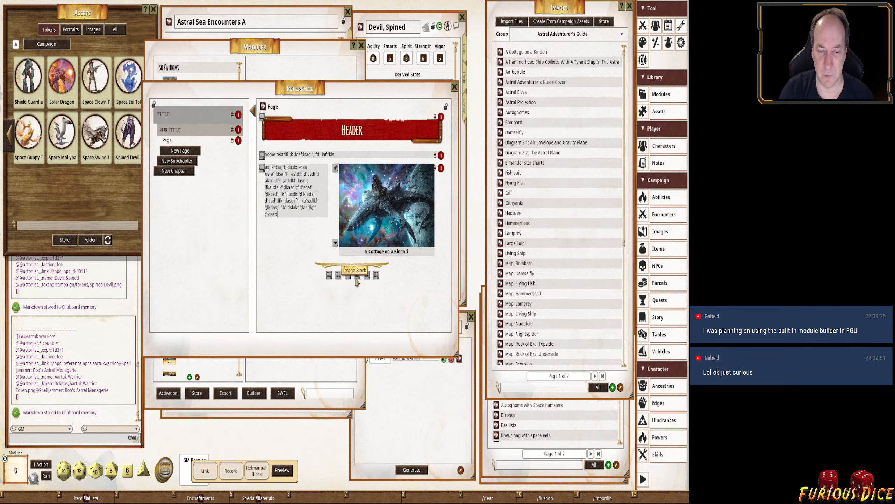
click(376, 275)
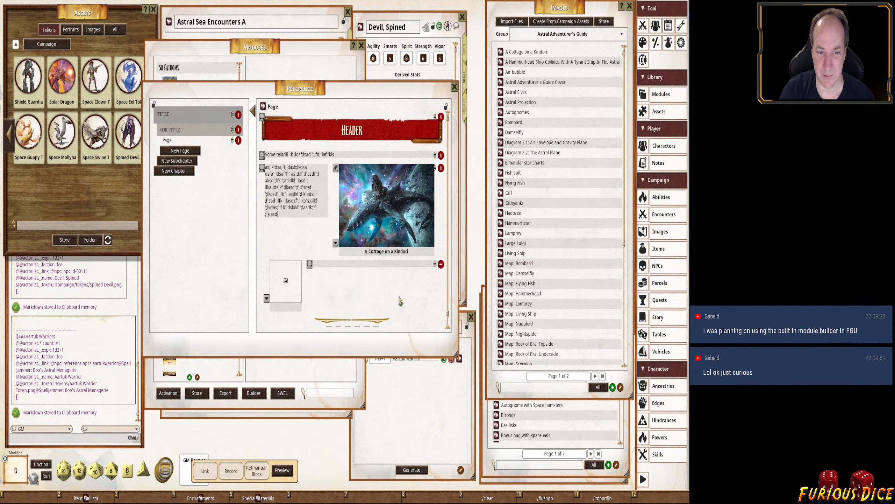
click(441, 264)
click(357, 275)
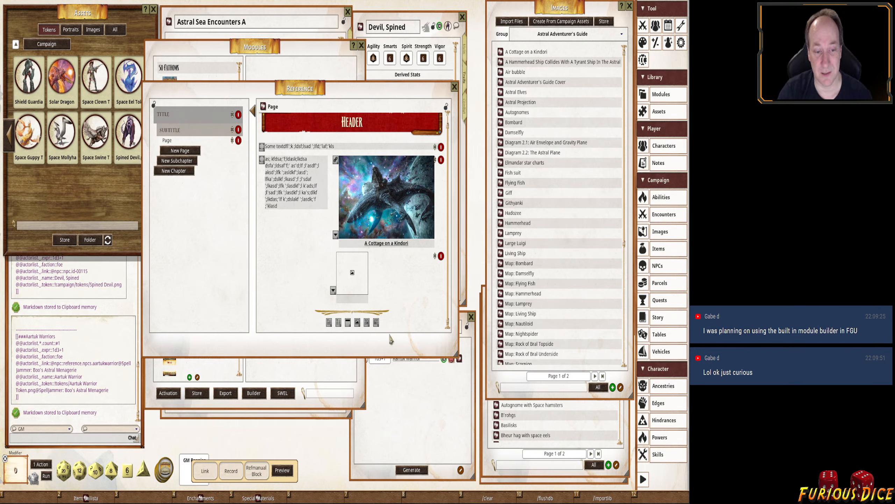
drag(299, 97, 493, 86)
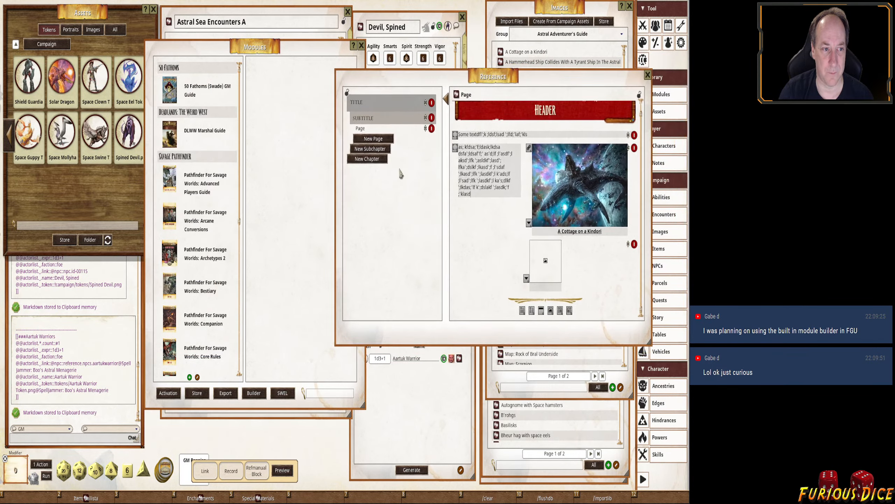
scroll(214, 293, down, 10)
drag(238, 277, 256, 198)
click(421, 198)
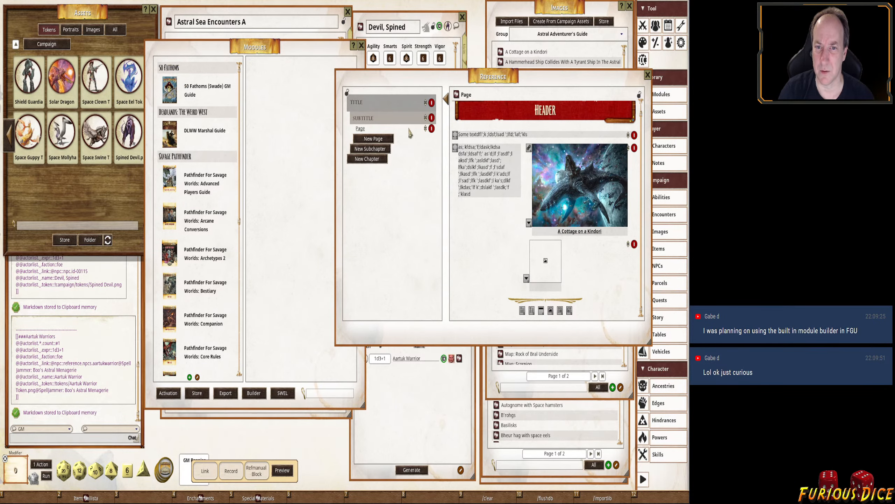
drag(456, 79, 387, 89)
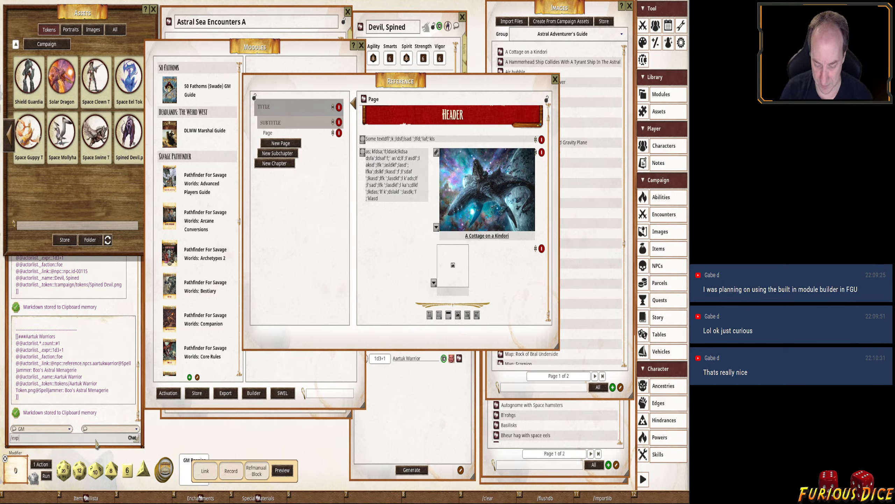
Open the module export form and examine the record types and record views available for export.
key(Return)
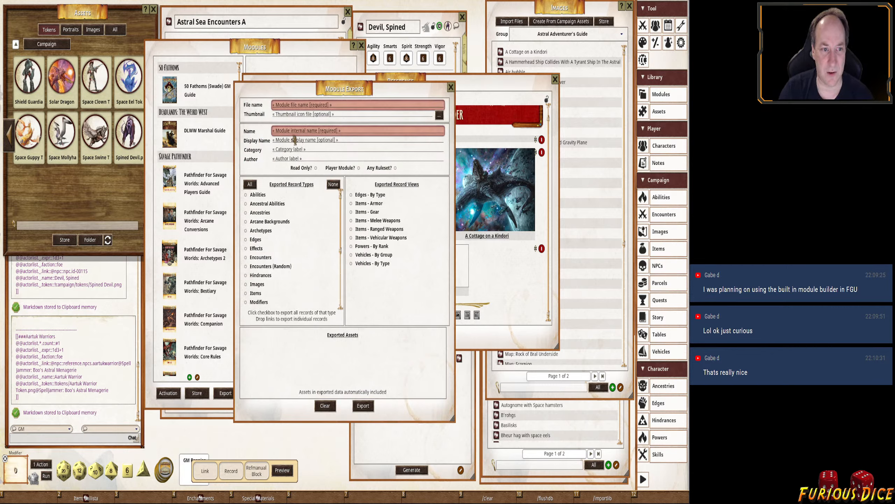
scroll(342, 237, down, 4)
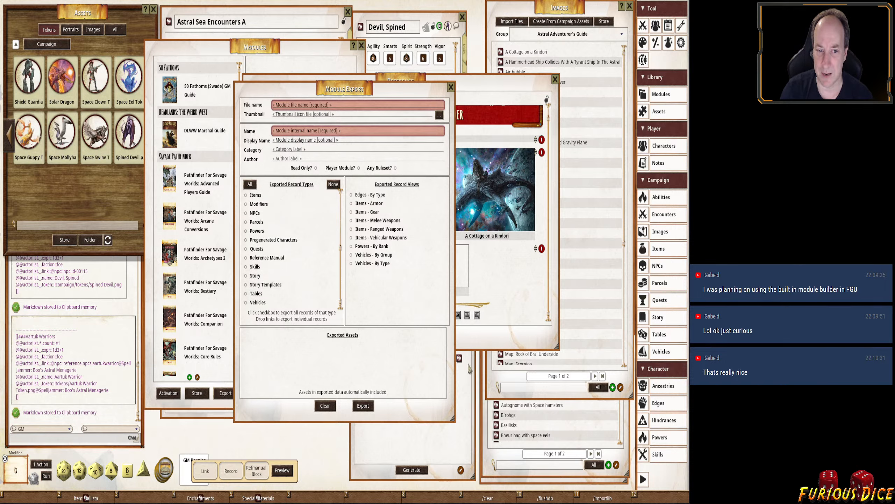
drag(341, 257, 341, 198)
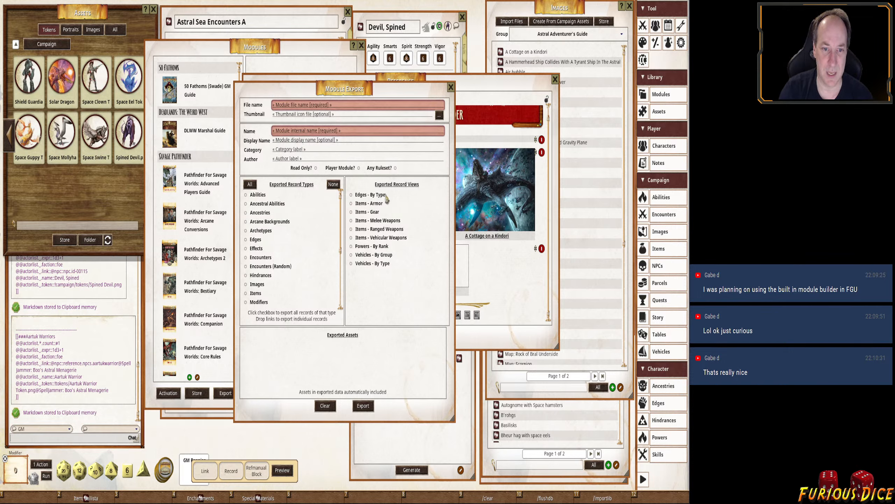
scroll(275, 251, down, 4)
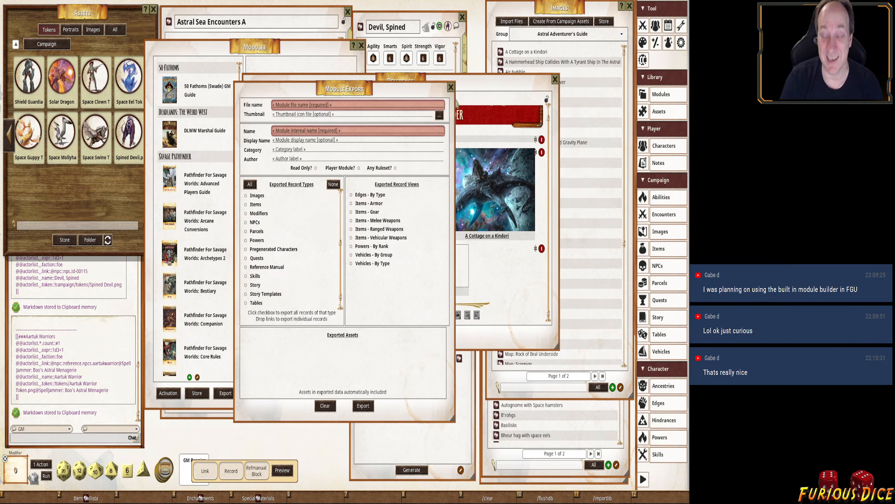
click(451, 87)
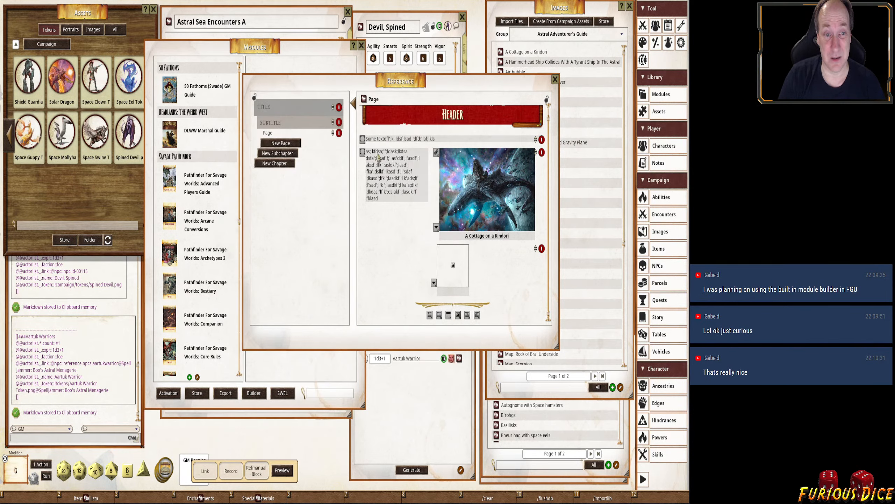
Delete the sample "Title" chapter from the reference manual and close the Reference, Modules and Images windows.
click(338, 107)
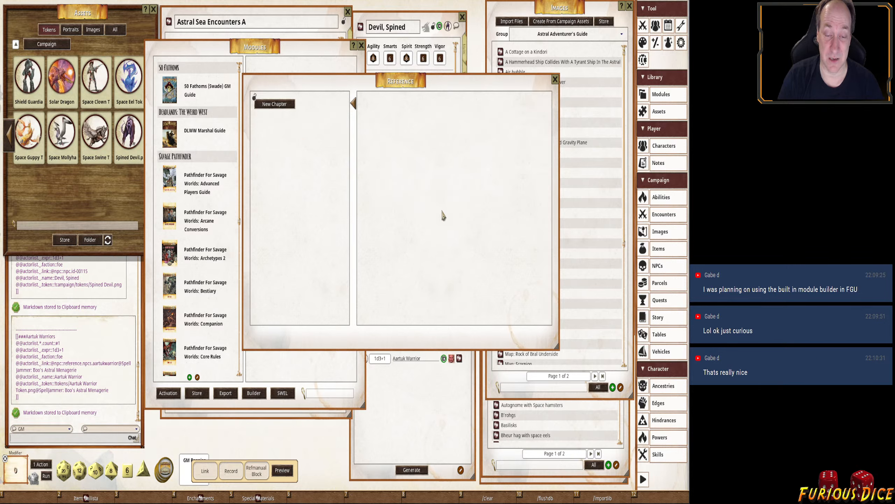
click(555, 80)
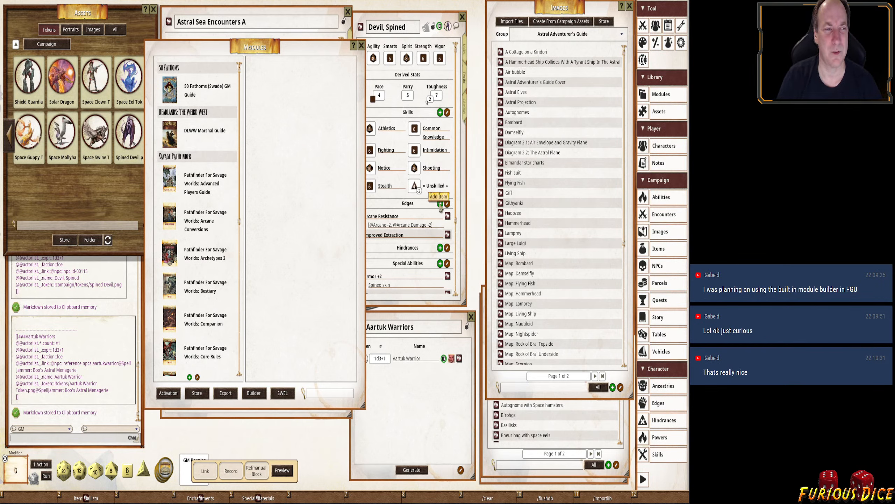
click(361, 46)
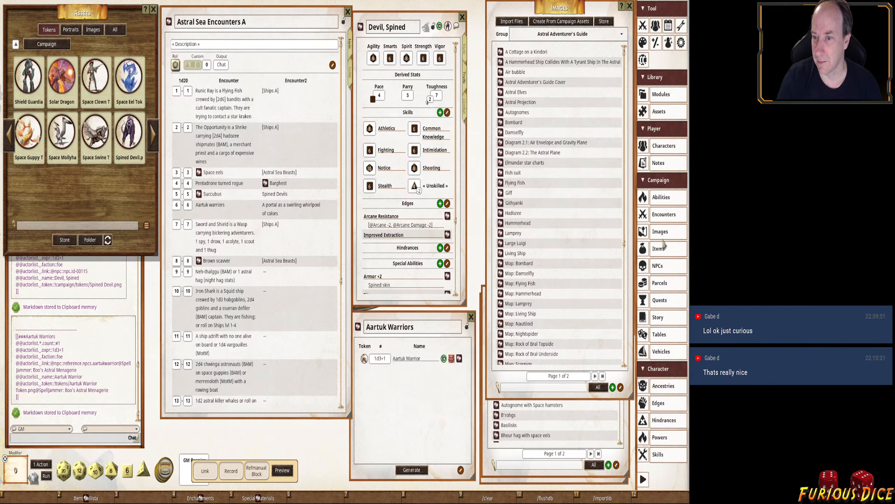
click(629, 8)
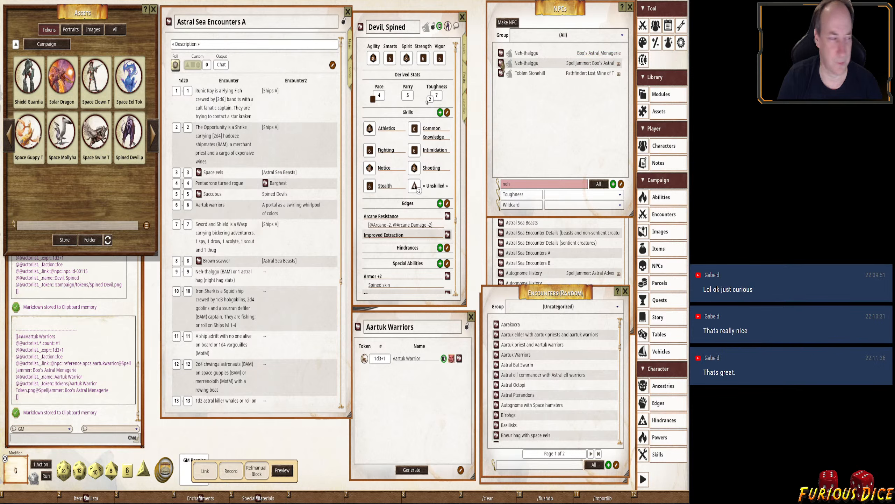
Link the Neh-thalggu NPC to the row 9 encounter in Astral Sea Encounters A, and filter the NPC list by "hag".
drag(214, 274, 214, 274)
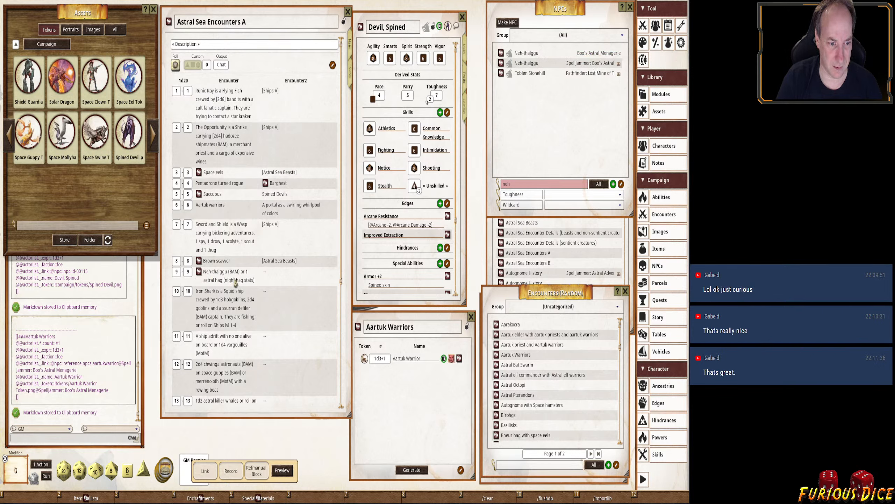
key(BackSpace)
key(BackSpace)
key(BackSpace)
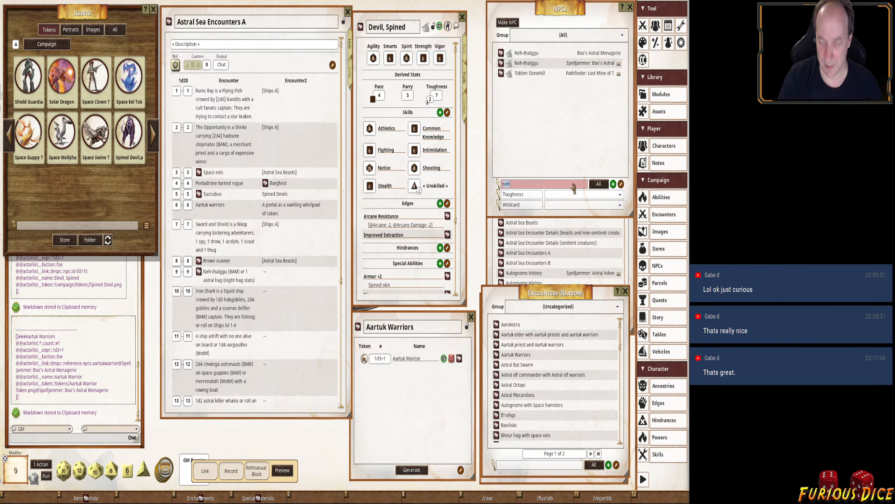
text(hag)
key(Return)
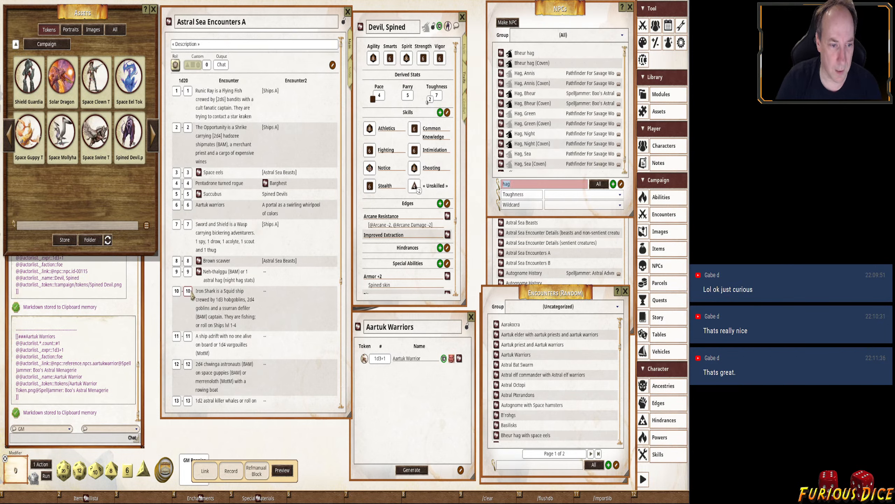
Enter "Astral Hag" as row 9's Encounter2 entry and link it to the "Hag, Night" NPC.
click(271, 273)
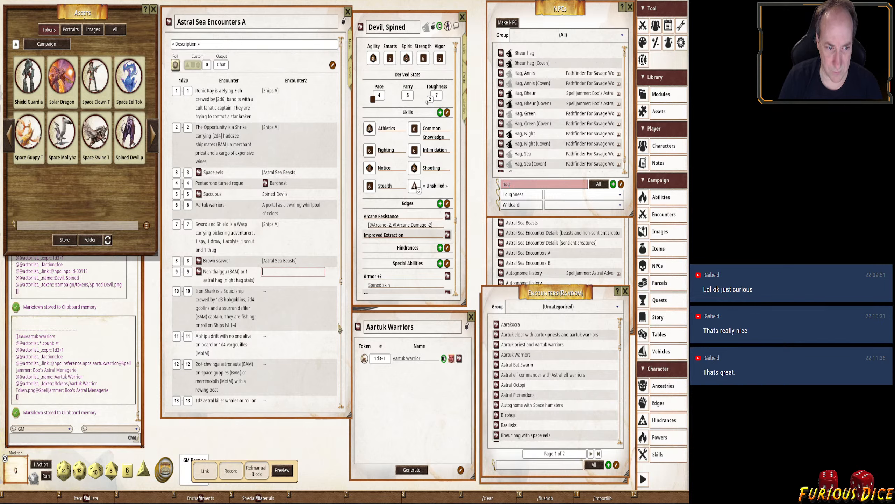
text(As)
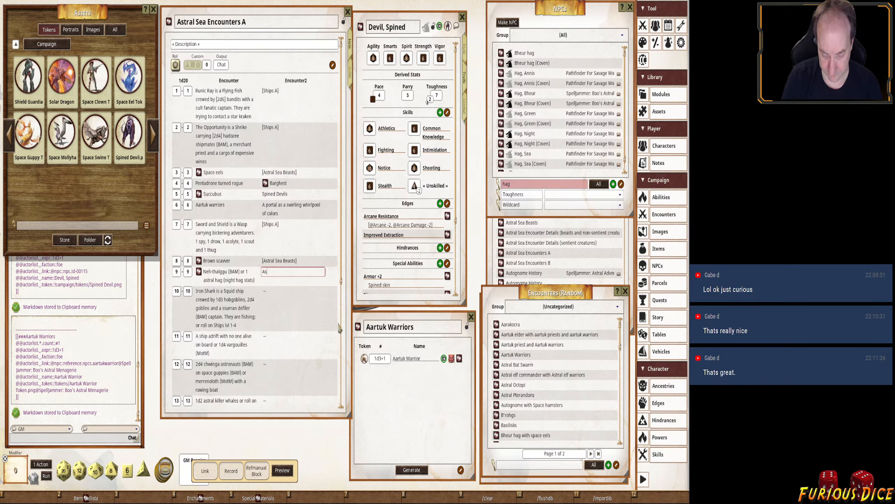
text(tral Hag)
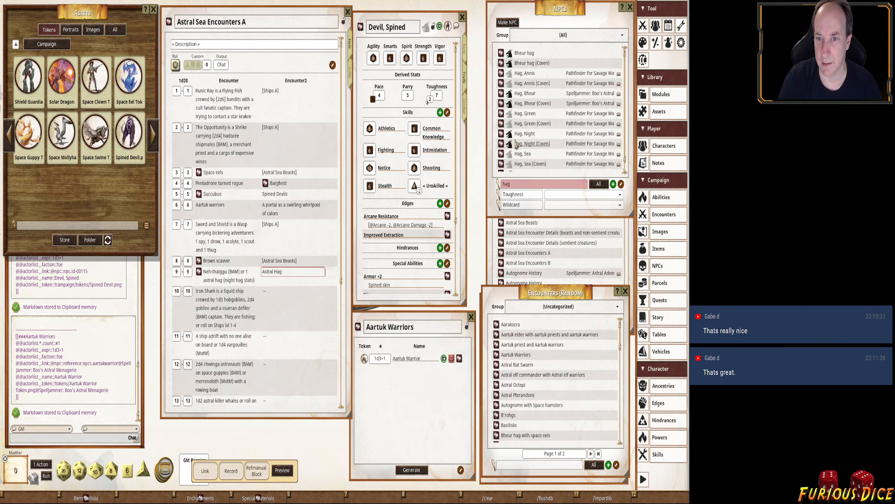
drag(501, 134, 300, 267)
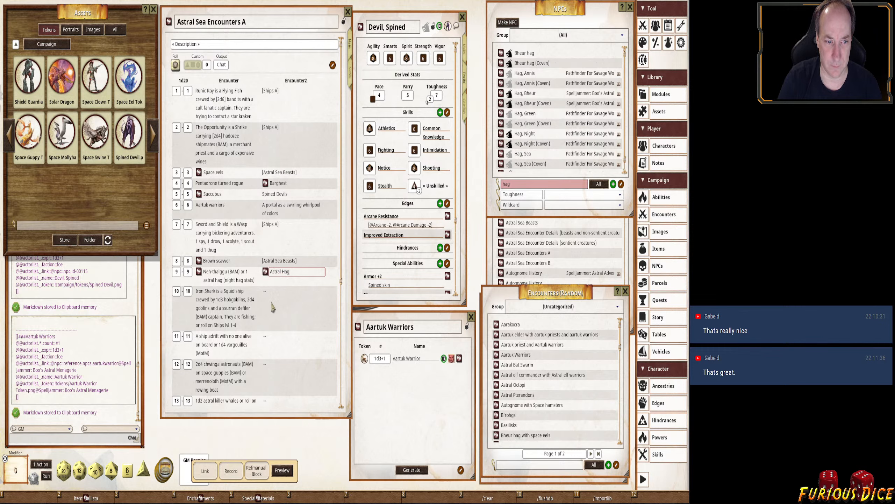
Trim the row 9 Encounter text to just "Neh-thalggu", removing the source note and the astral hag wording.
click(232, 280)
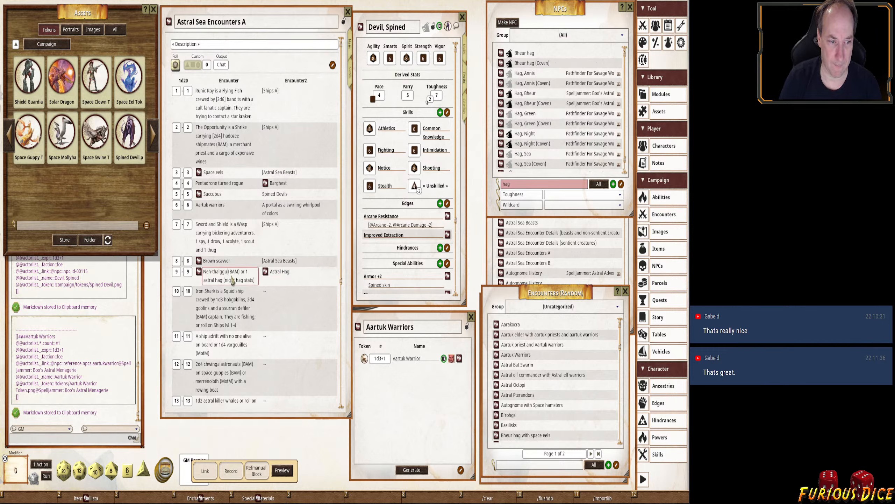
key(Tab)
key(shift+Tab)
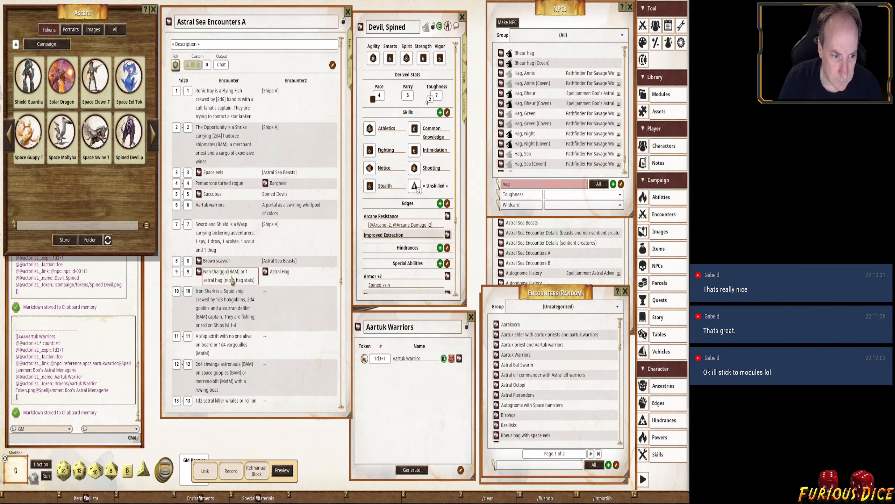
key(shift+Down)
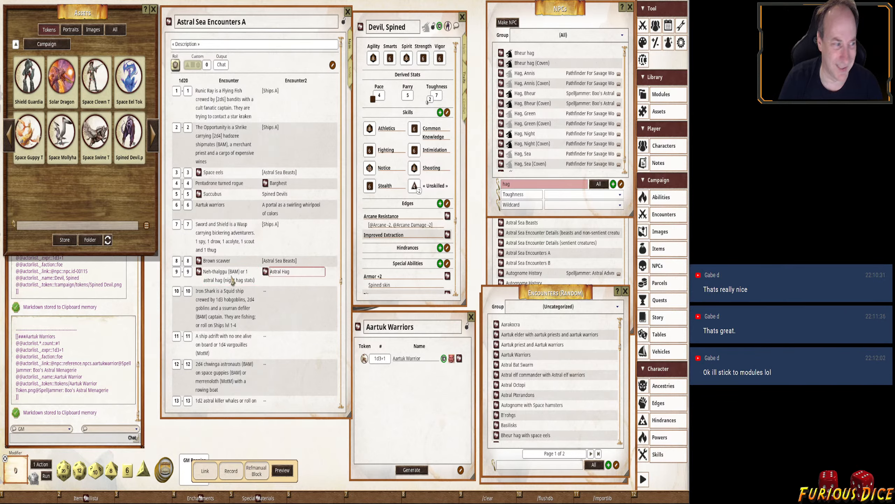
key(shift+Tab)
key(shift+Up)
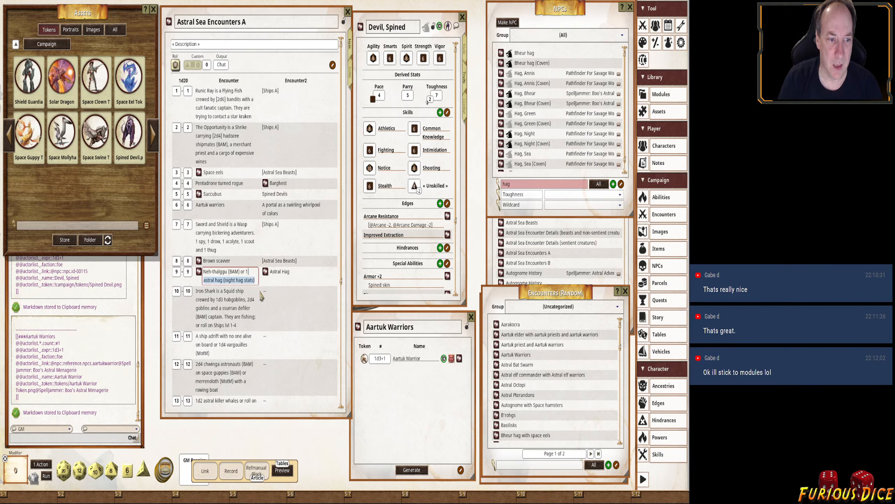
key(shift+Left)
key(shift+Left)
key(shift+Left)
key(shift+Left)
key(shift+Left)
key(shift+Left)
key(shift+Left)
key(shift+Left)
key(shift+Left)
key(shift+Left)
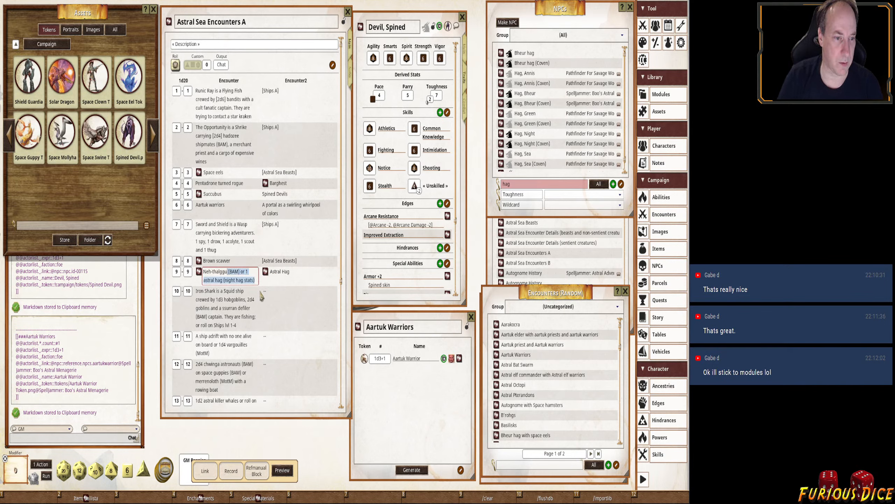
key(BackSpace)
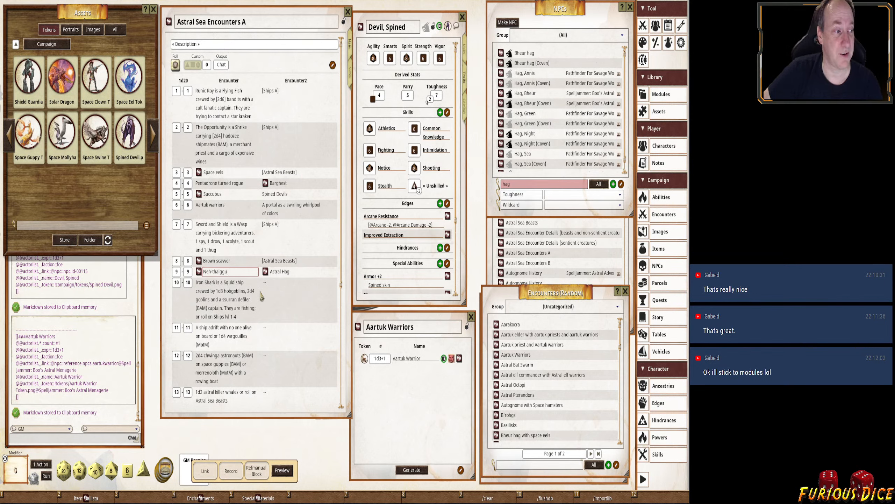
Enclose the hobgoblin and goblin dice amounts in row 10 in square brackets, as [1d3] and [2d4].
click(216, 291)
text([)
click(225, 290)
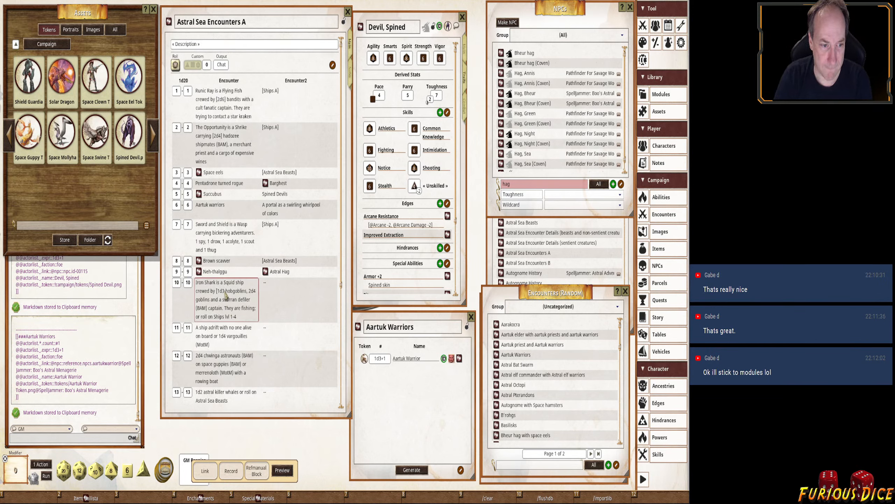
text(])
click(196, 299)
text([)
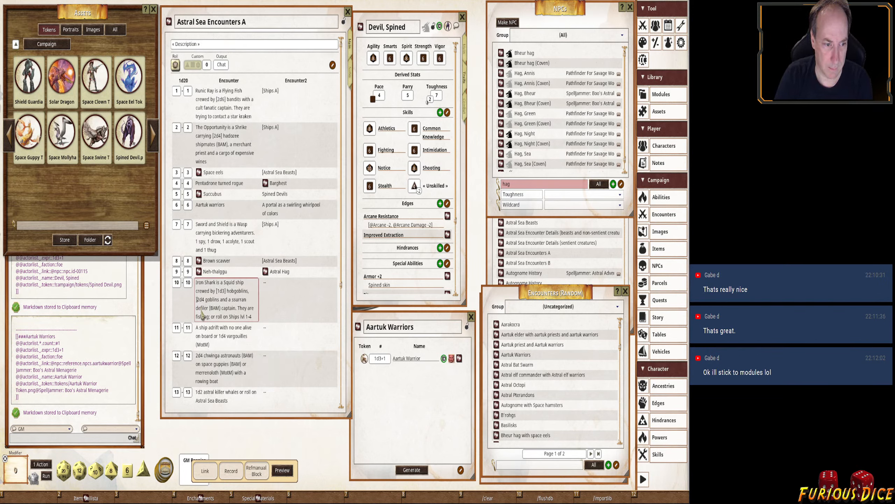
key(BackSpace)
text([)
key(Right)
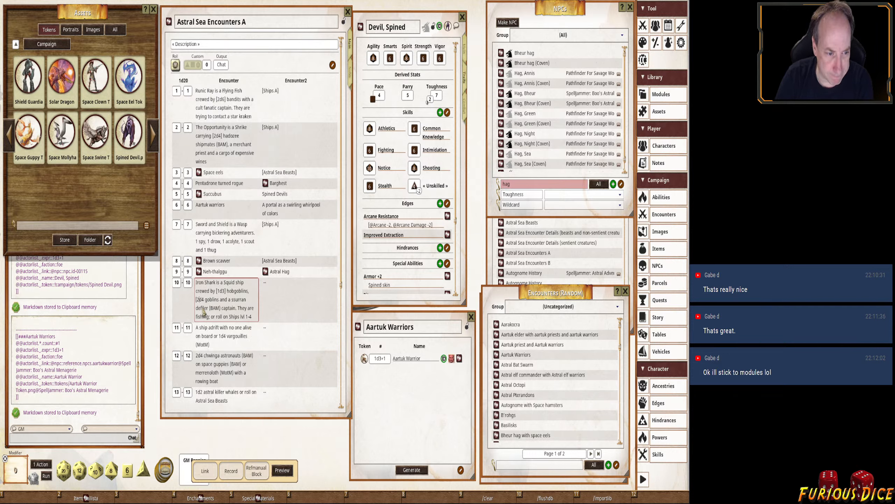
text(])
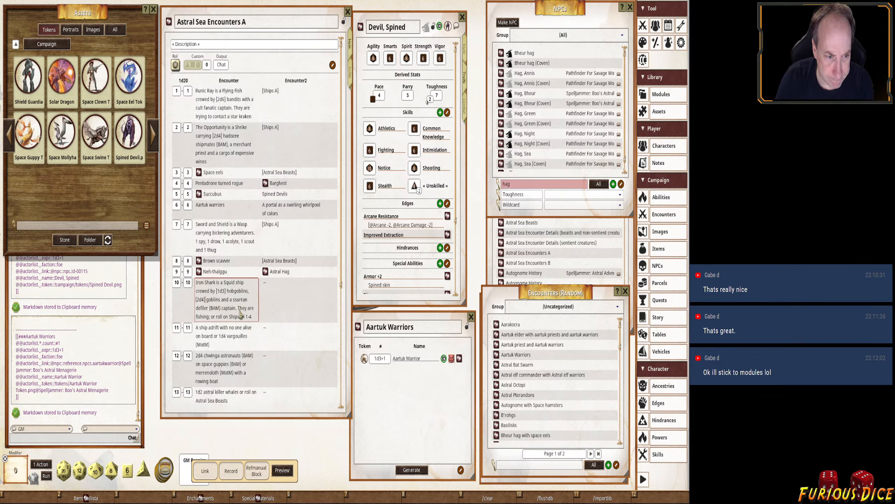
Enter the table reference "[Ships A]" as row 10's Encounter2 entry.
click(270, 283)
text([)
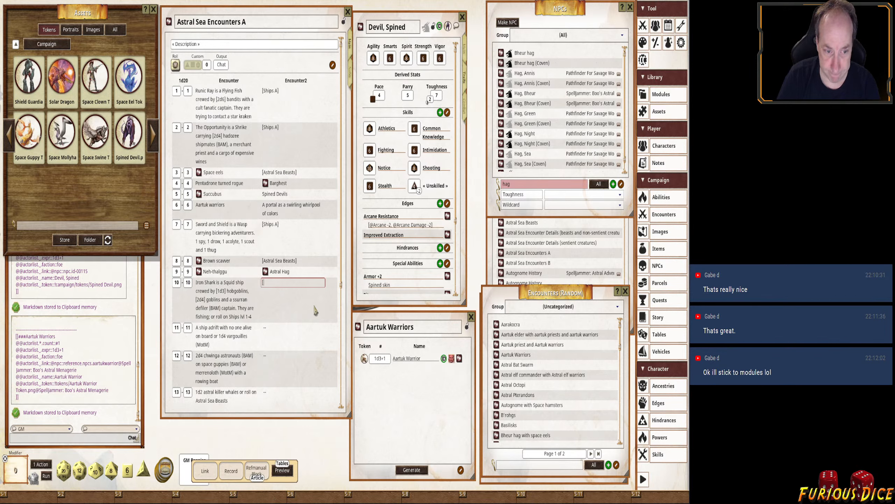
text(Ships A)
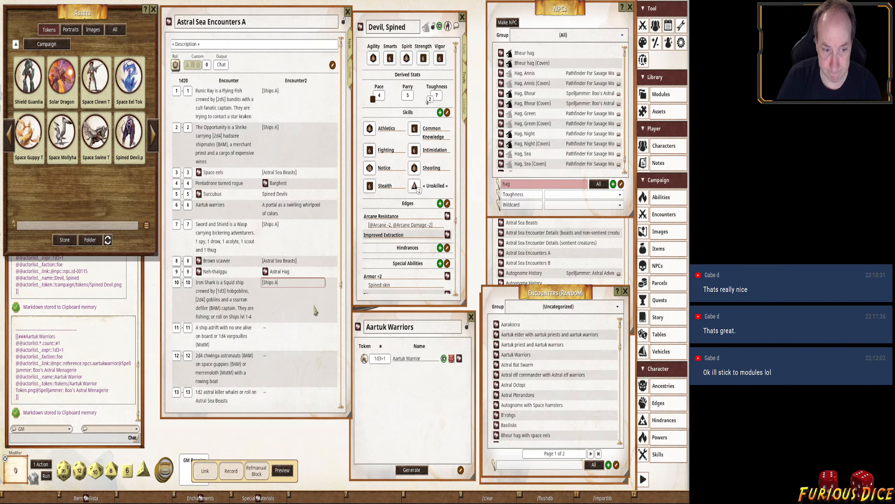
text(])
click(257, 318)
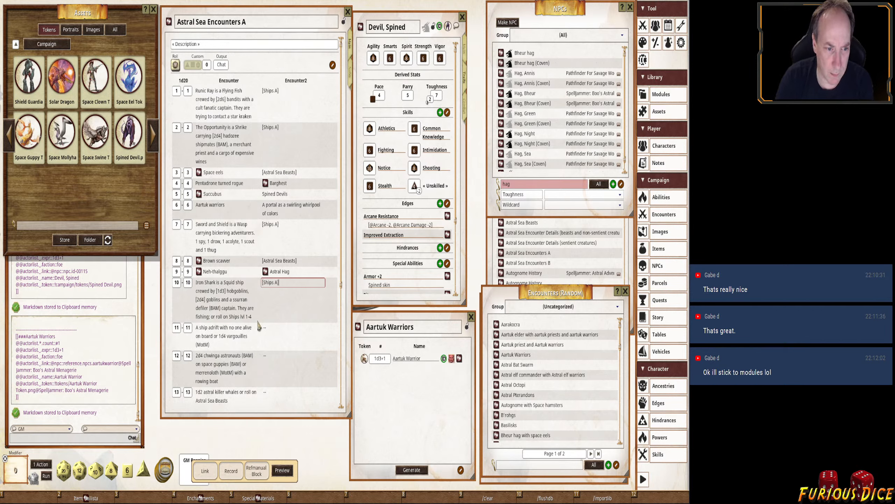
Delete "or roll on Ships lvl 1-4" from row 10's Encounter text and end the sentence with a period after "fishing".
click(219, 317)
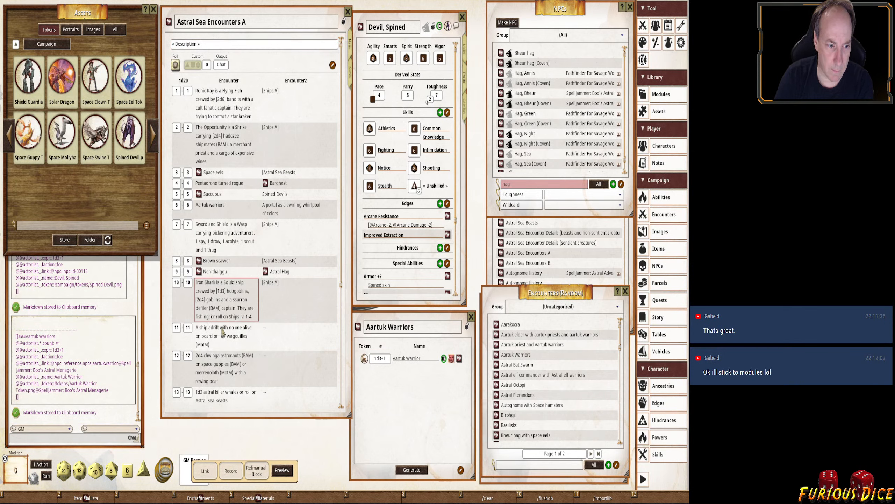
key(shift+End)
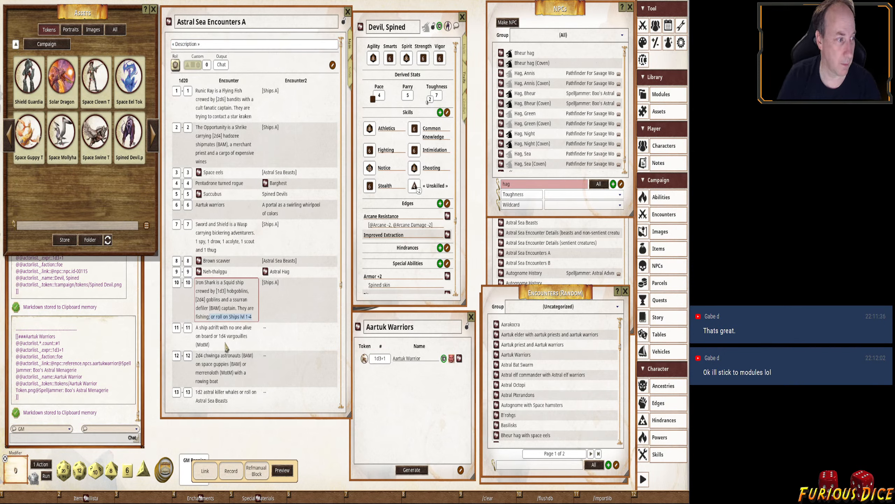
key(BackSpace)
key(BackSpace)
text(.)
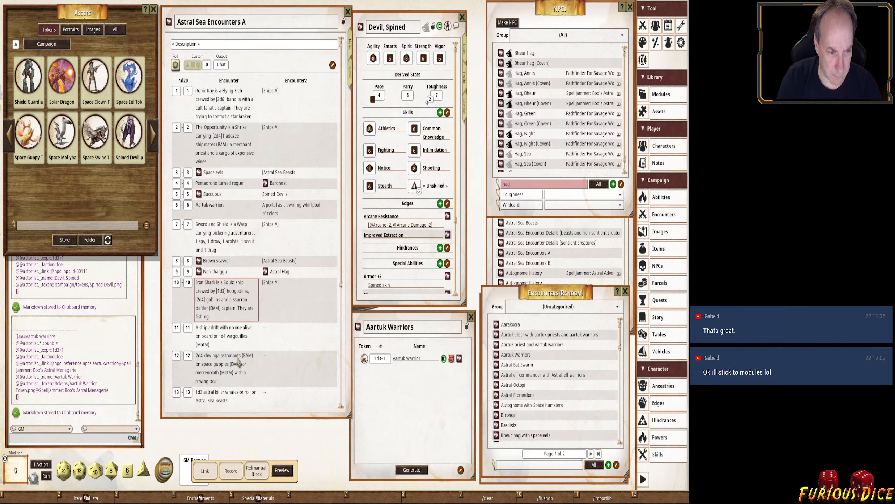
Move "1d4 vargouilles (MotM)" from row 11's Encounter text into its Encounter2 entry.
click(253, 353)
click(220, 338)
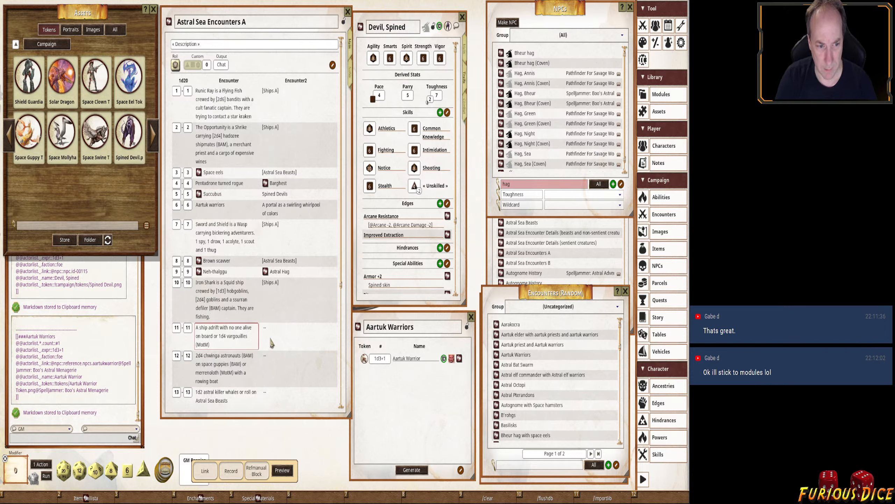
shift+click(237, 346)
key(ctrl+x)
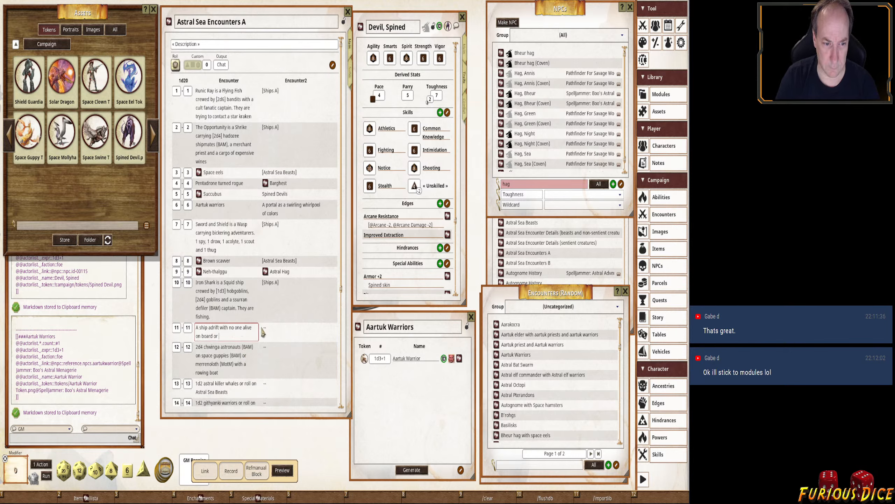
click(264, 328)
key(ctrl+v)
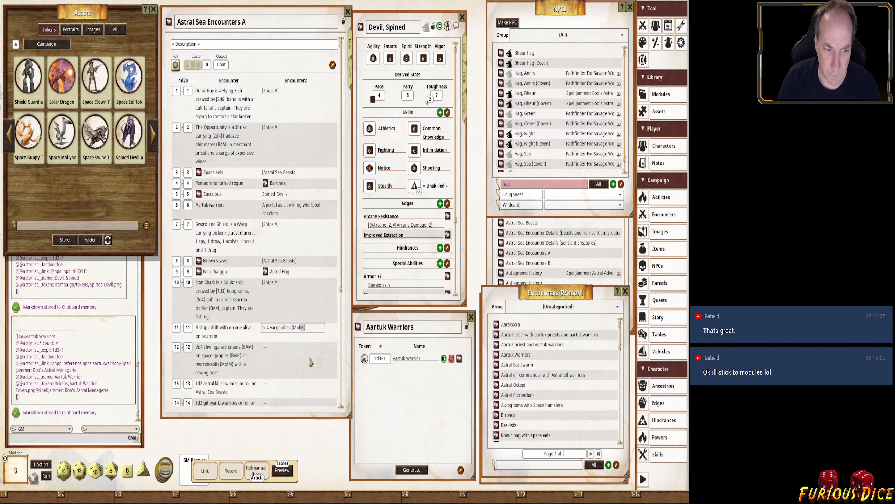
Remove the "(MotM)" source note from row 11's Encounter2 entry, leaving "1d4 vargouilles".
key(shift+Left)
key(shift+Left)
key(shift+Left)
key(shift+Left)
key(shift+Left)
key(shift+Left)
key(BackSpace)
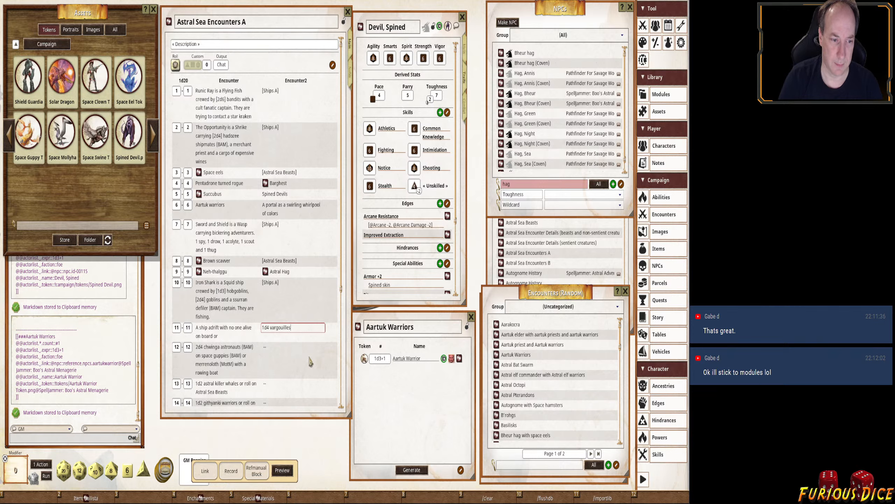
Replace the leftover "or" at the end of row 11's Encounter text with a period after "board".
click(226, 342)
key(shift+Left)
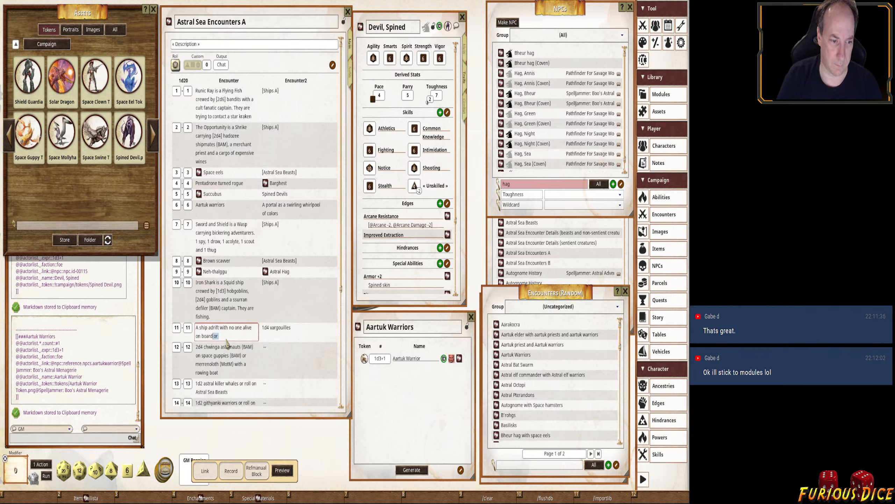
text(.)
click(321, 339)
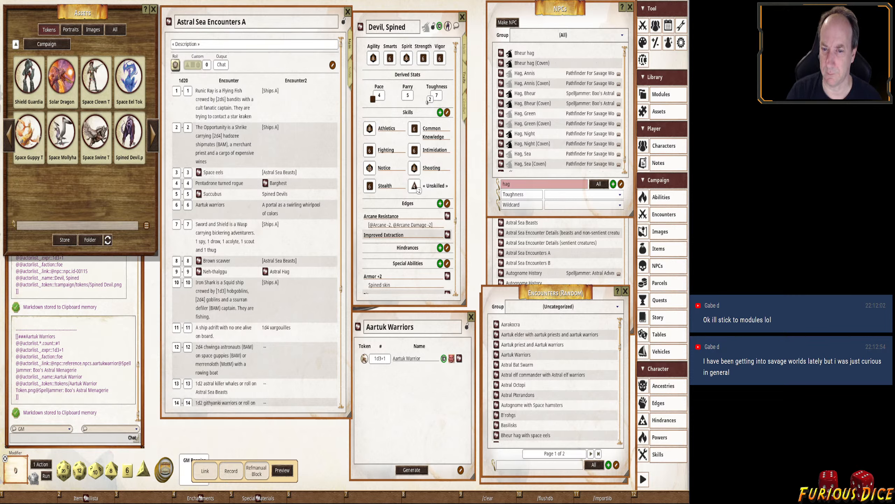
Search the NPCs for "var", open the Vargouille record with its sheet enlarged, and close the Aartuk Warriors encounter.
click(541, 184)
text(var)
key(Return)
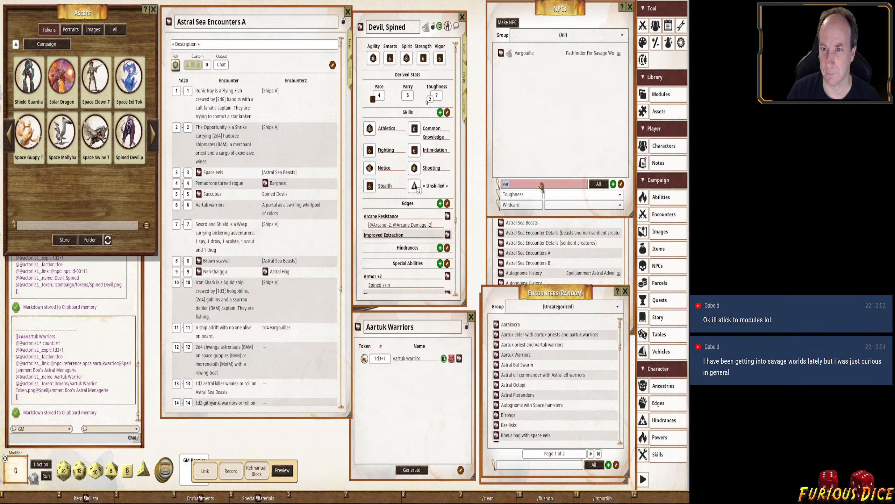
double_click(522, 55)
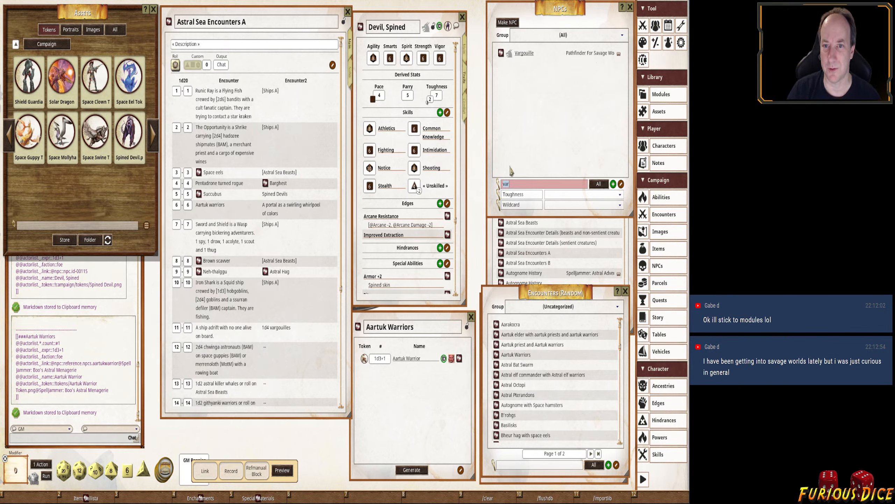
drag(386, 292, 452, 155)
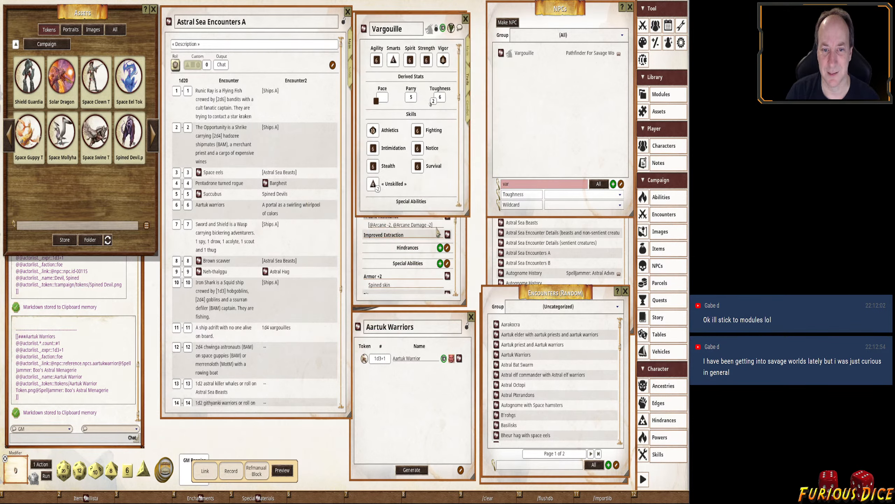
drag(440, 215, 441, 260)
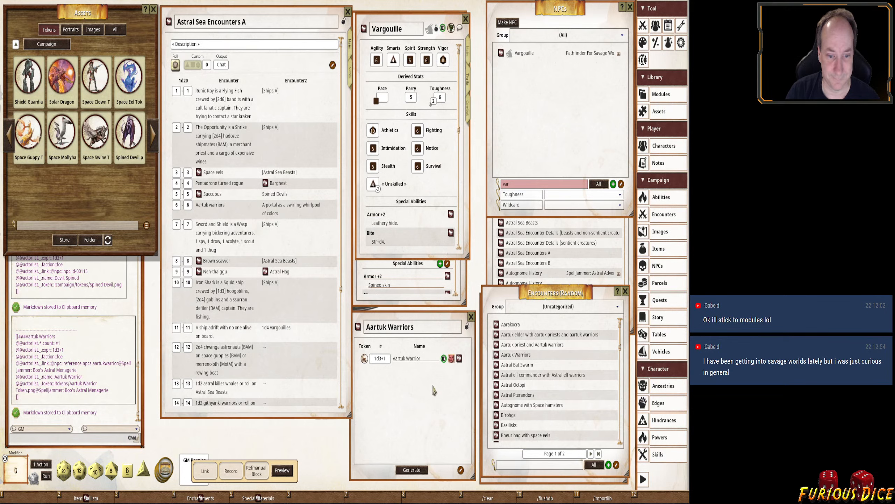
click(471, 316)
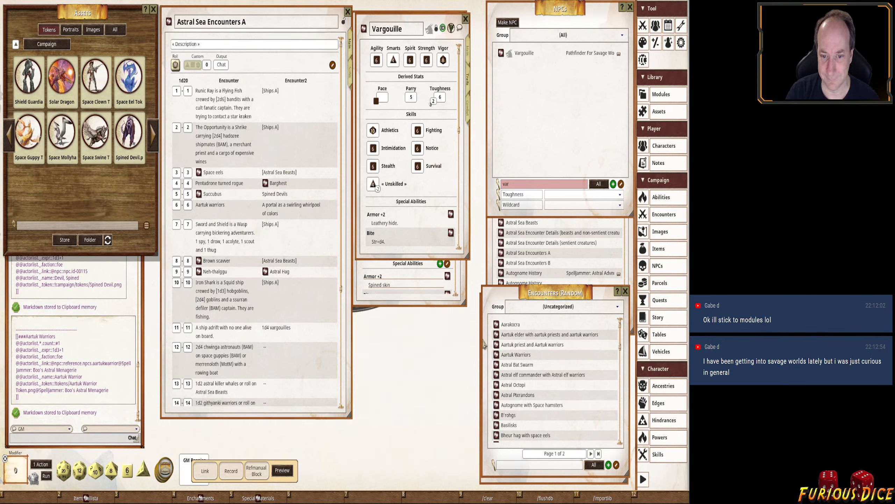
click(435, 32)
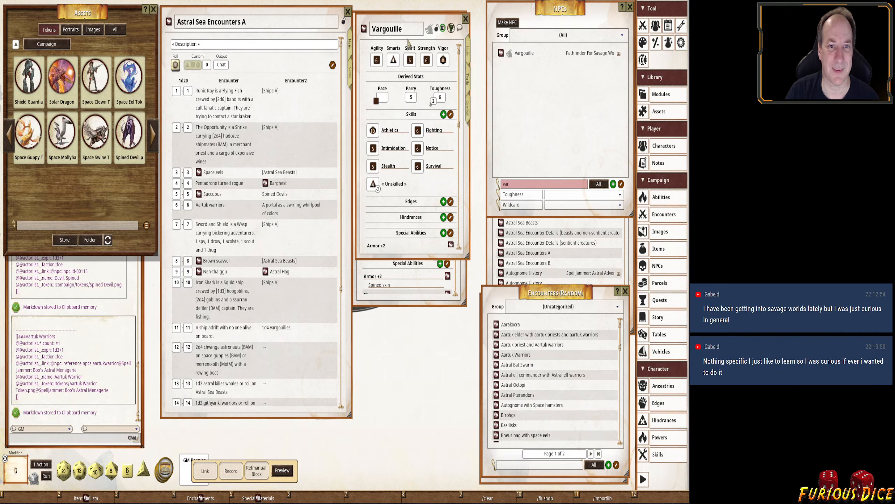
key(ctrl+a)
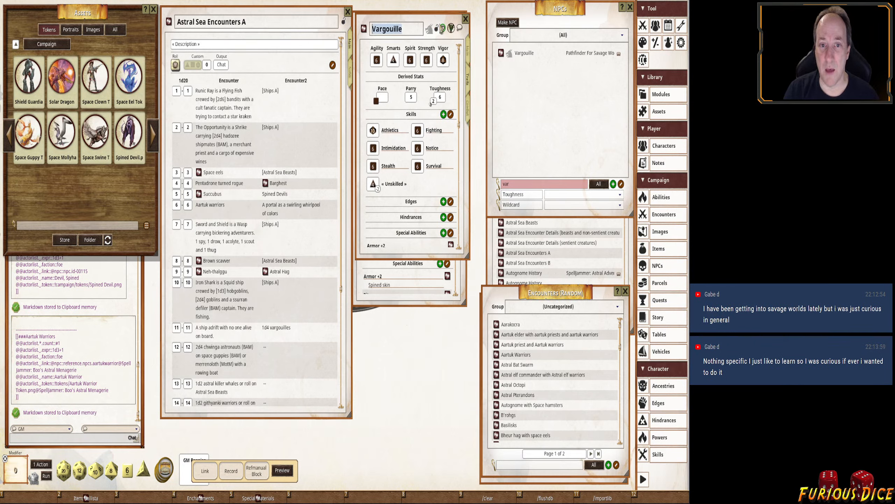
click(437, 29)
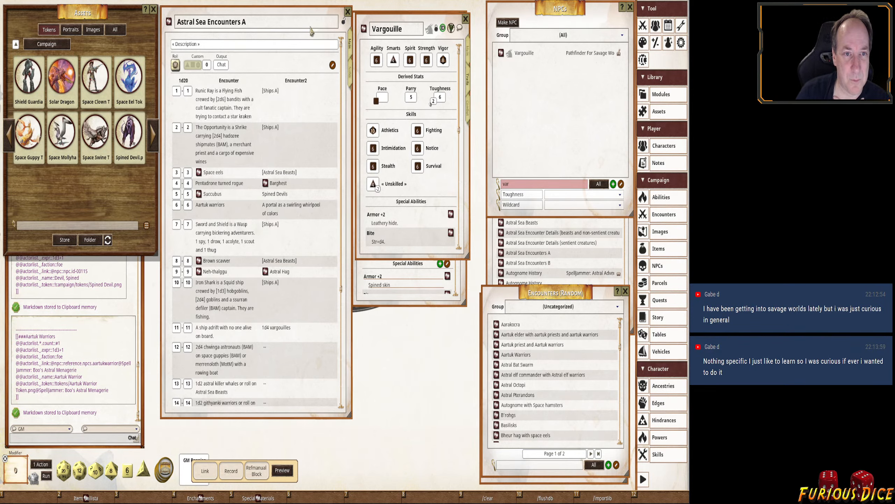
mouse_move(289, 16)
mouse_down()
mouse_move(307, 69)
mouse_move(288, 12)
mouse_up()
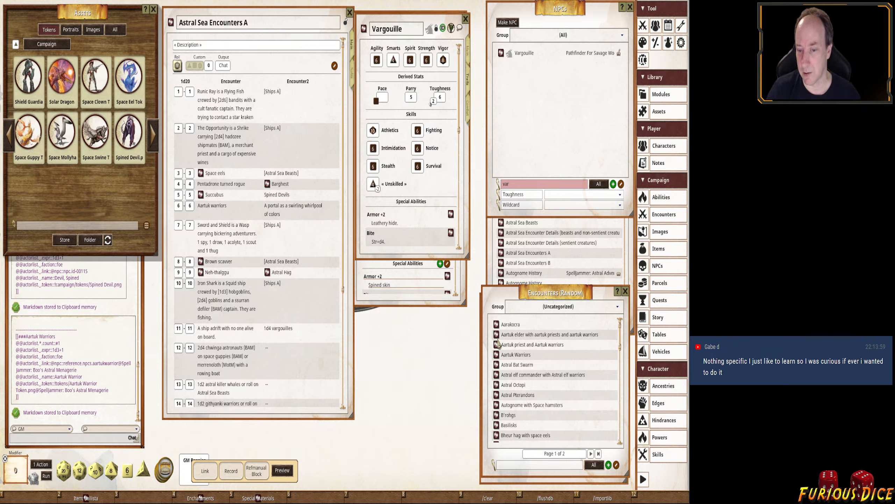
Create a new random encounter and name it "Vargouille".
right_click(568, 384)
click(571, 418)
drag(335, 289, 401, 429)
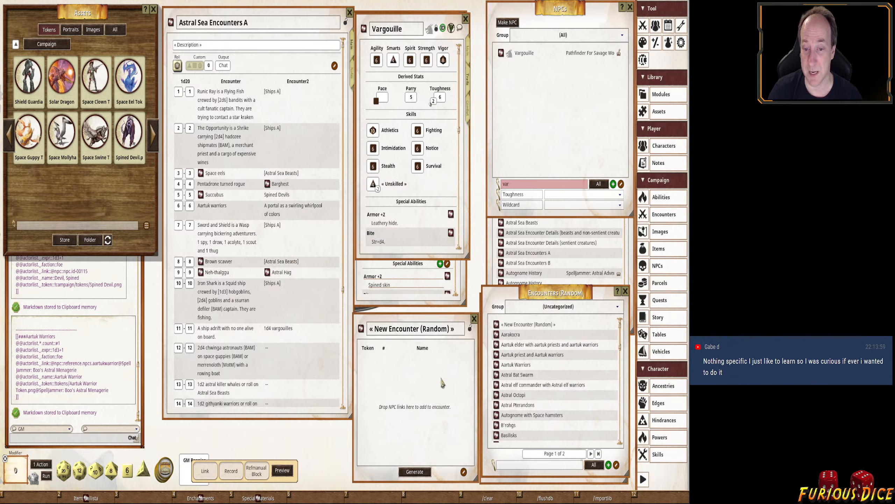
click(415, 332)
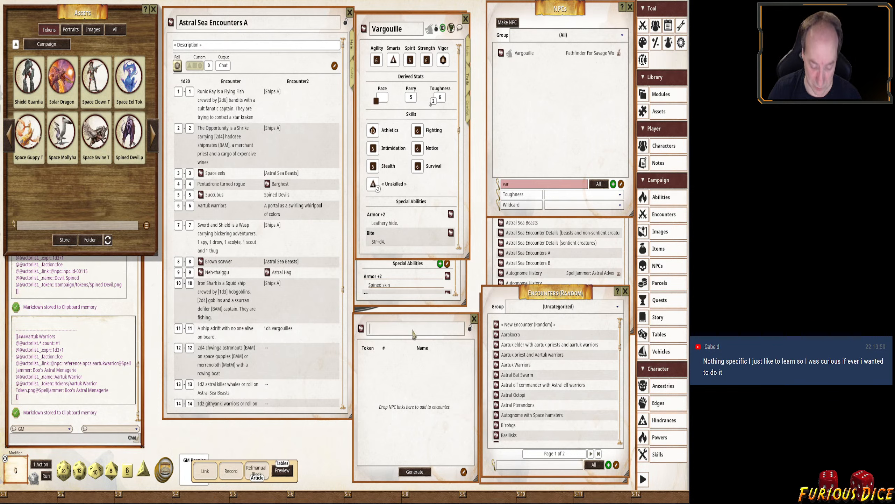
text(Vargouilee)
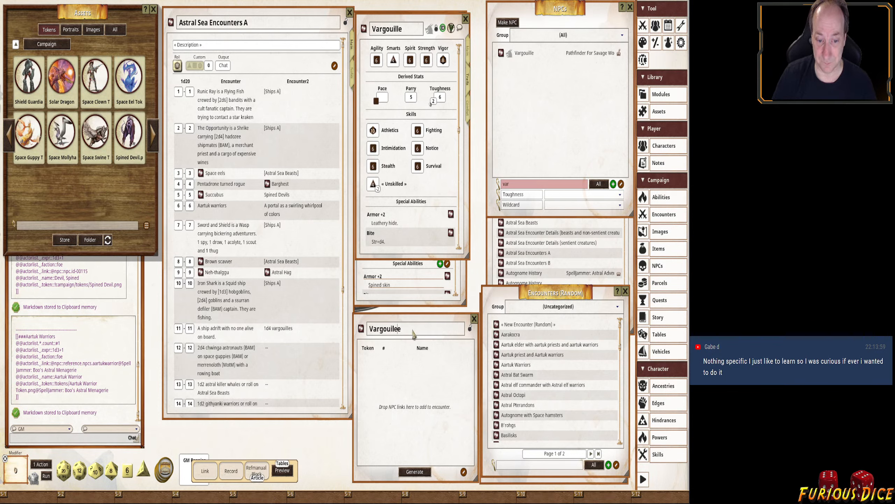
key(BackSpace)
key(BackSpace)
text(le)
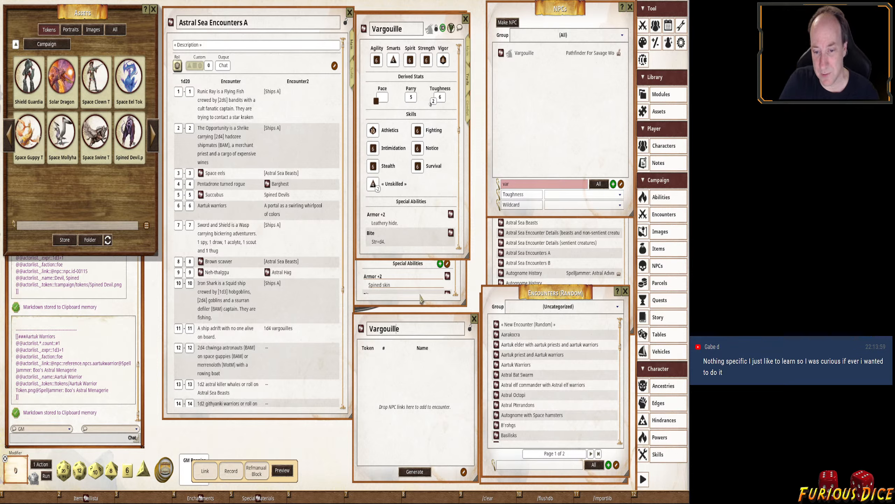
Add the Vargouille NPC to the new random encounter with a count of 1d4 and set its faction to foe.
drag(392, 154, 397, 418)
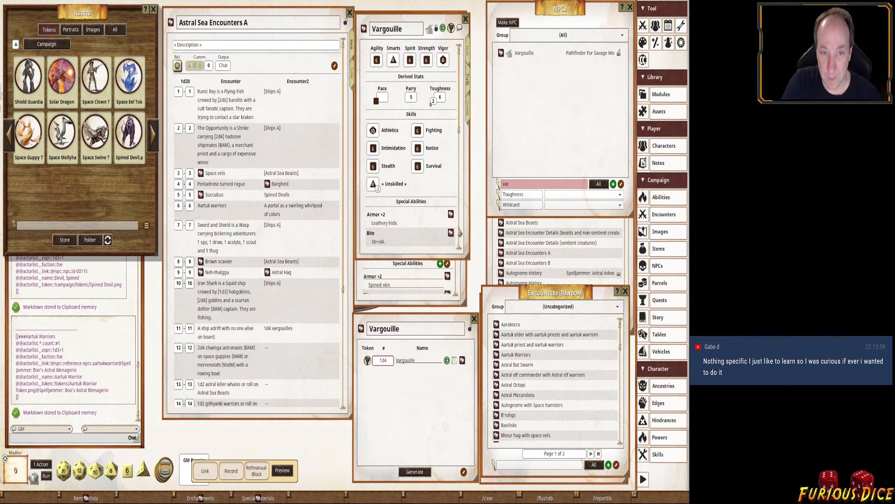
click(468, 53)
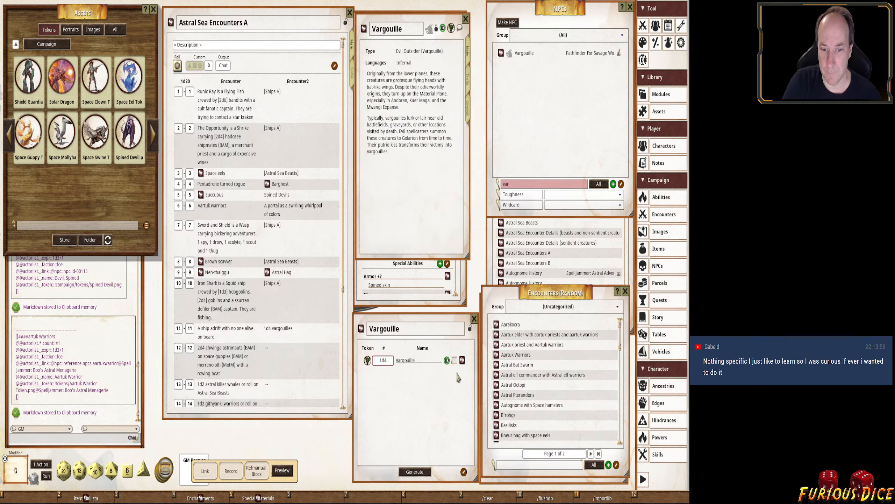
click(455, 360)
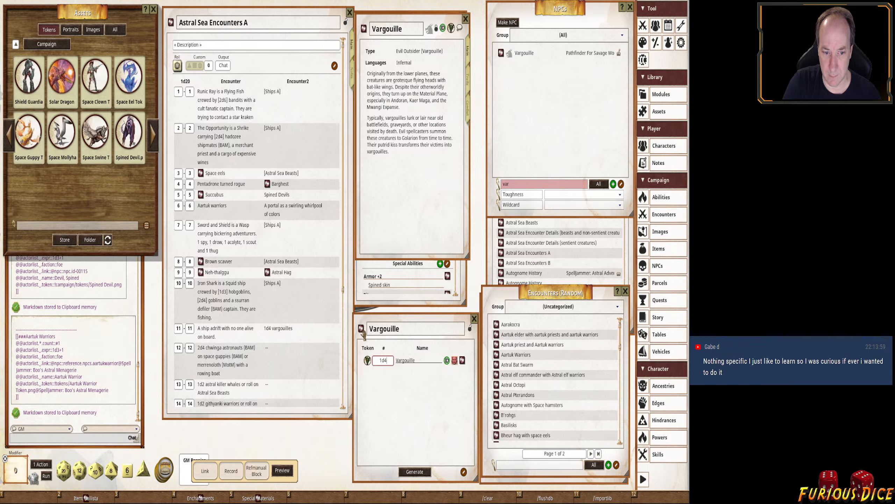
Copy the Vargouille encounter as record markdown, switch to the text editor and paste it at the end of the Spelljammer Encounter Tables file.
drag(363, 333, 231, 473)
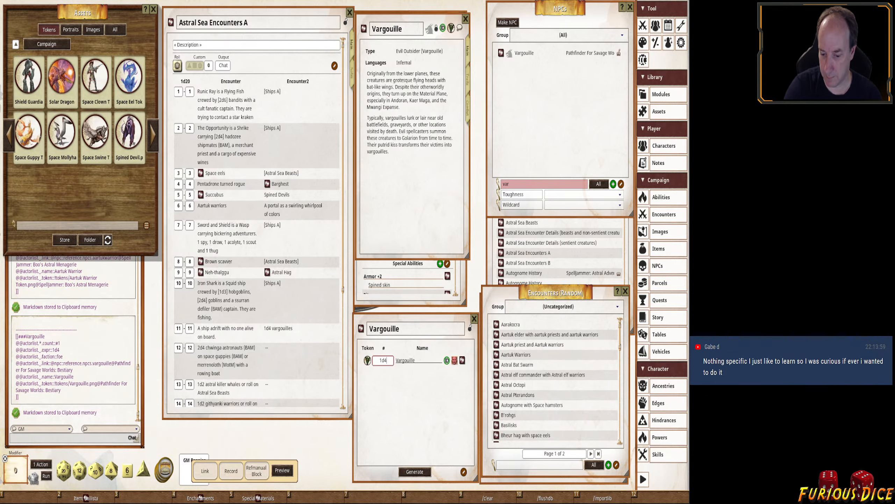
key(alt+Tab)
scroll(529, 388, down, 20)
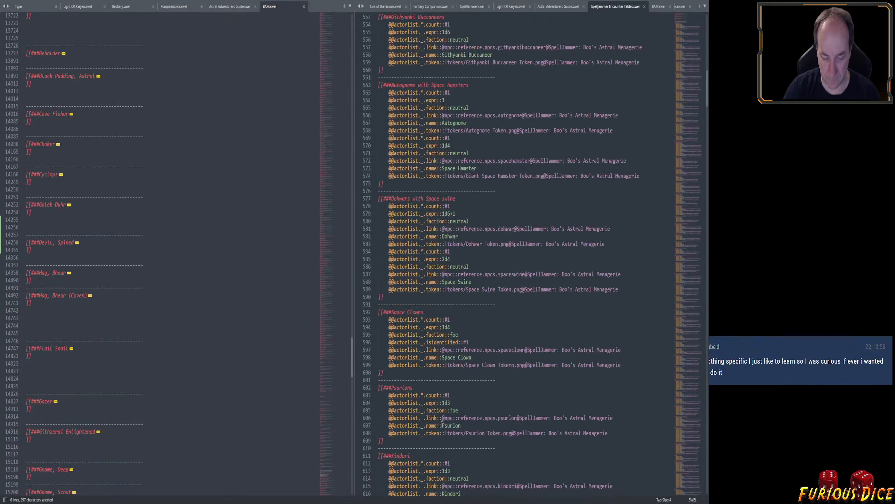
click(467, 364)
key(ctrl+End)
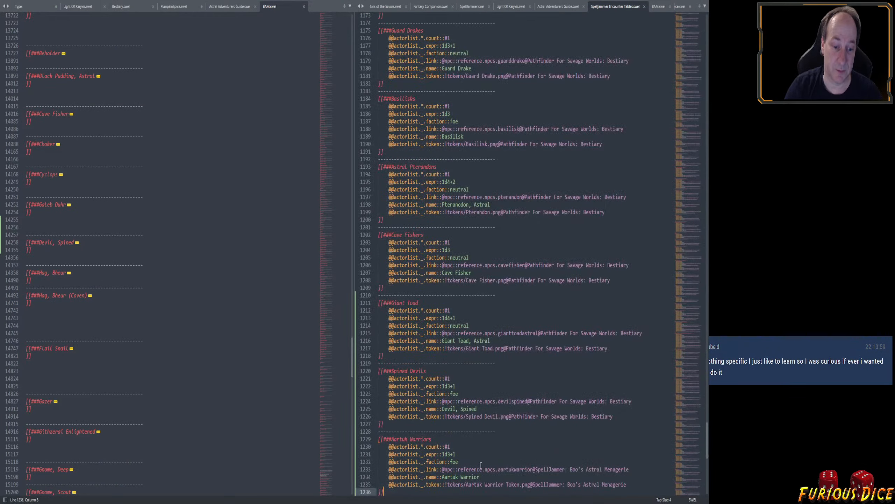
key(ctrl+v)
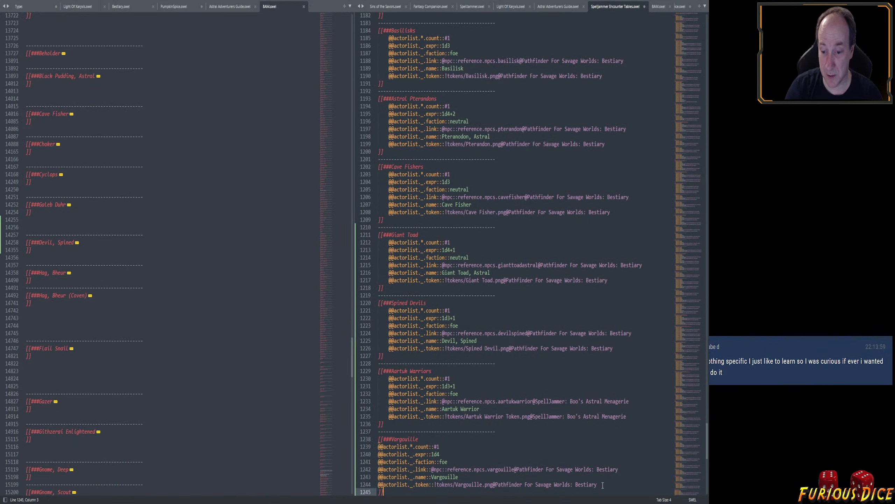
Indent the actorlist lines of the pasted Vargouille block by one level and save the file.
drag(602, 486, 378, 446)
key(Tab)
scroll(517, 403, down, 4)
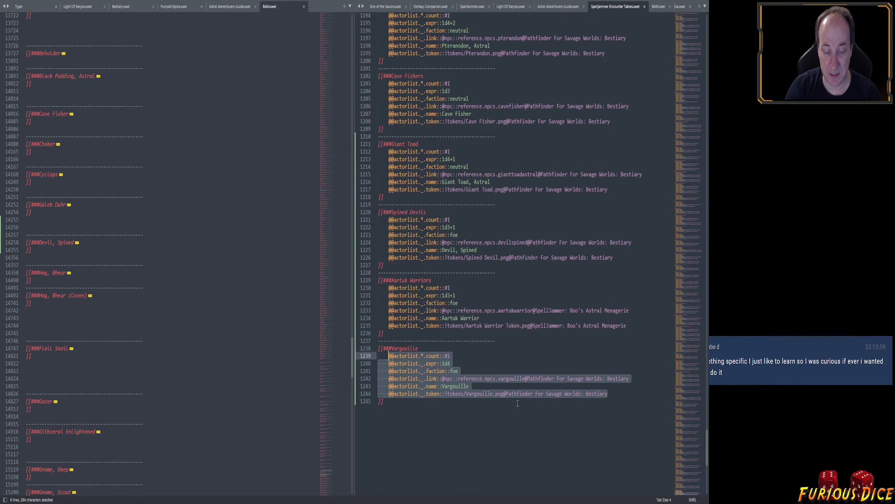
key(End)
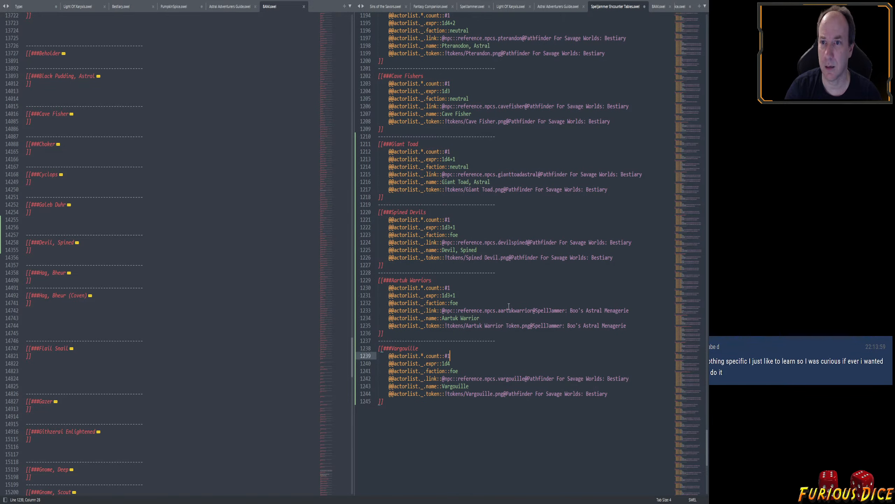
key(ctrl+s)
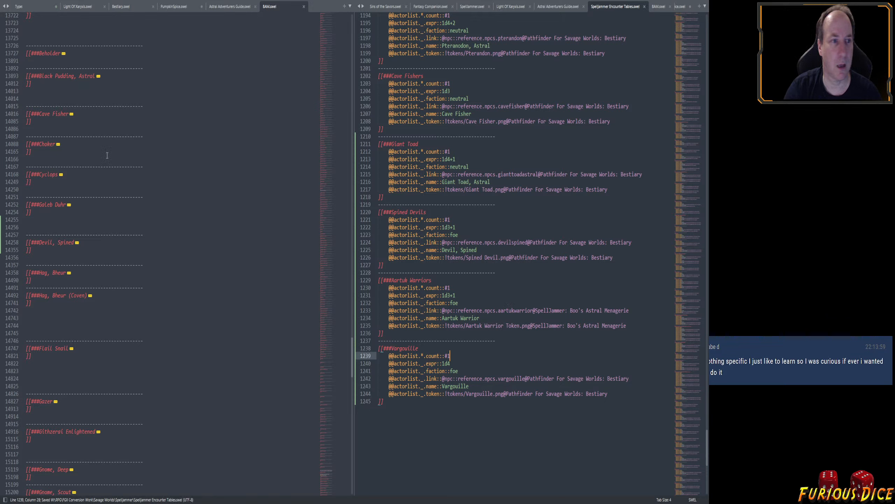
Open the Light Of Xaryxis file and examine its NPC, encounter and vehicle entries.
click(90, 9)
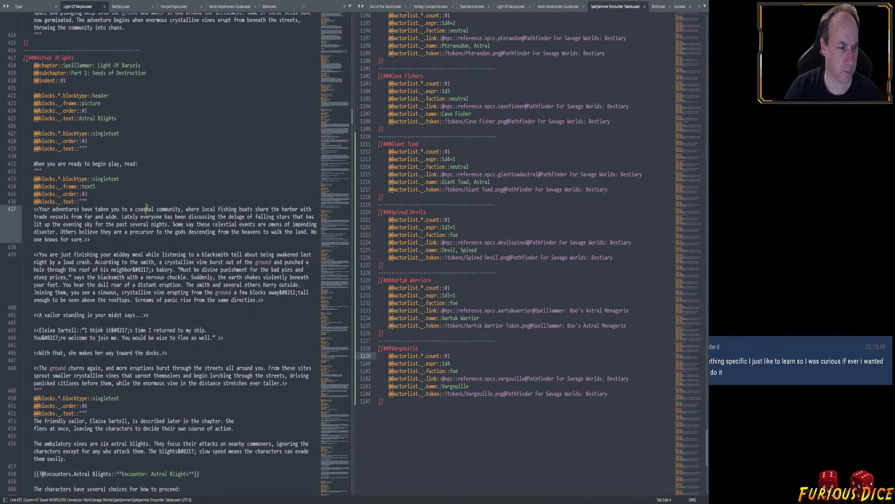
scroll(155, 245, up, 8)
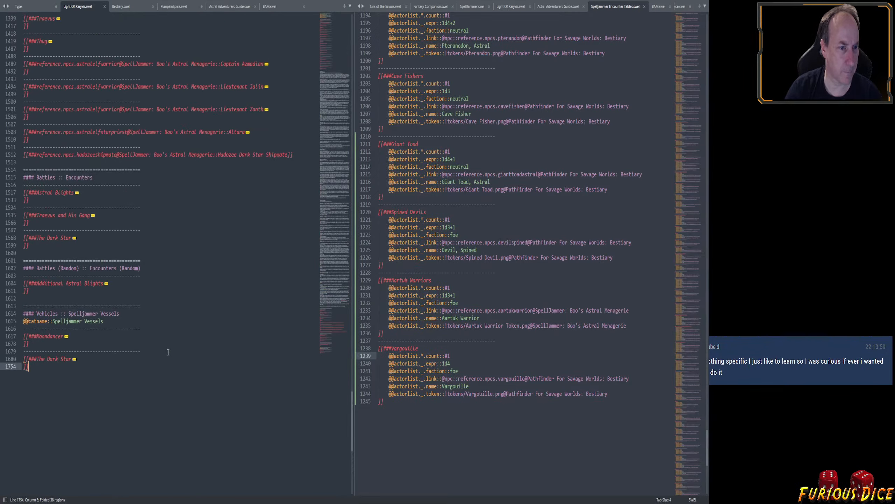
scroll(204, 223, up, 4)
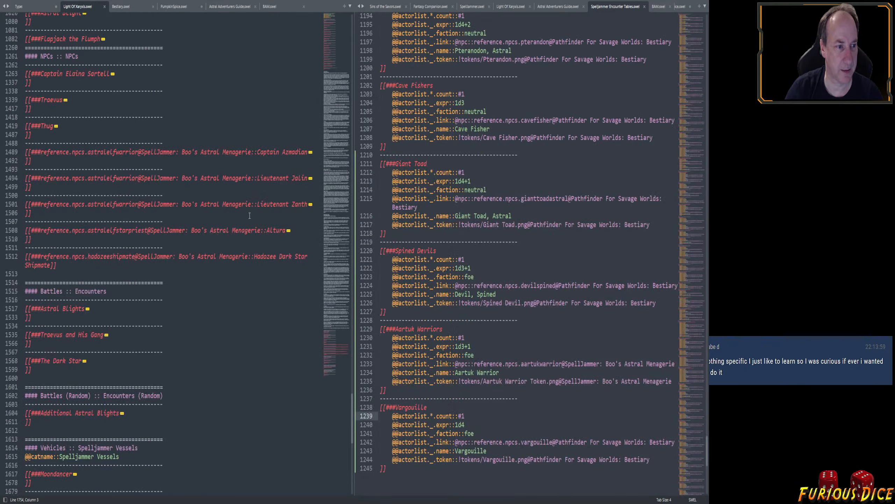
Examine the reference path and the replacement name in the Captain Azmadian NPC entry of the Light Of Xaryxis file.
scroll(250, 215, up, 3)
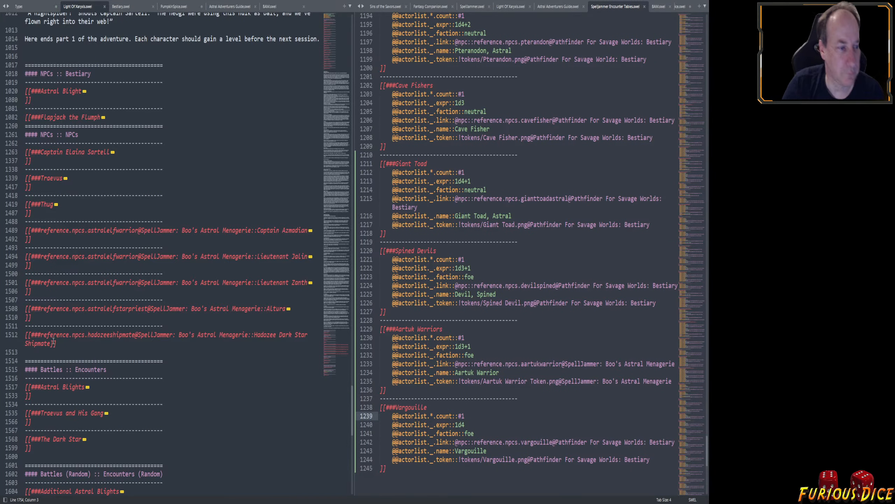
scroll(74, 277, down, 1)
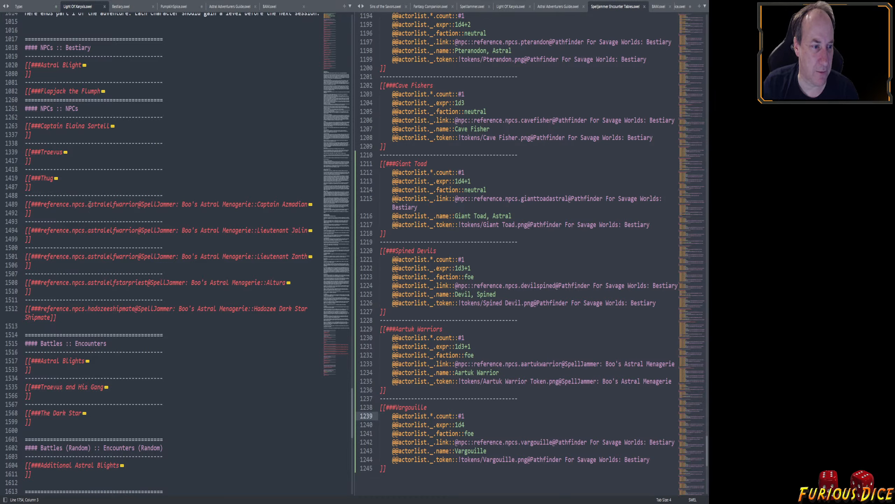
drag(87, 203, 138, 202)
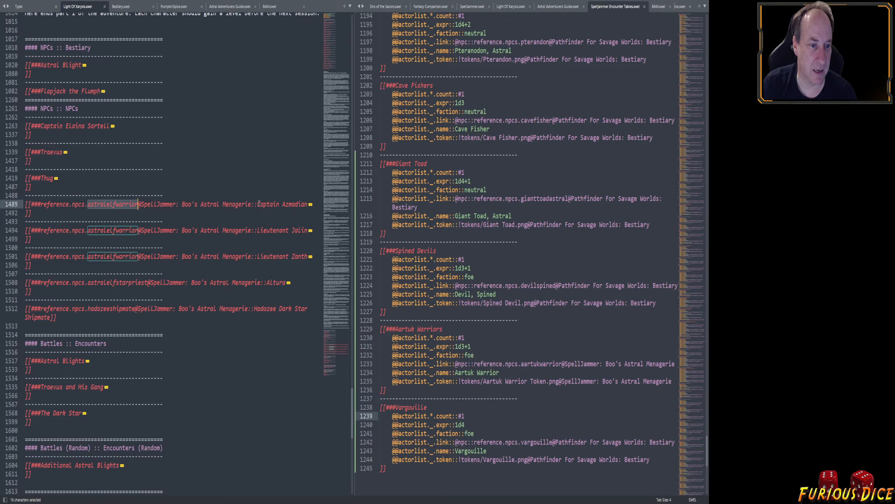
drag(257, 204, 308, 203)
click(231, 184)
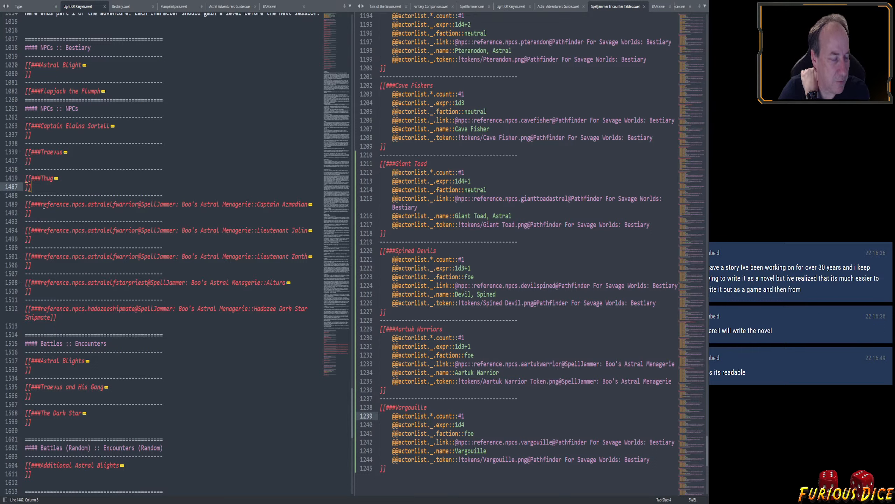
drag(42, 206, 251, 205)
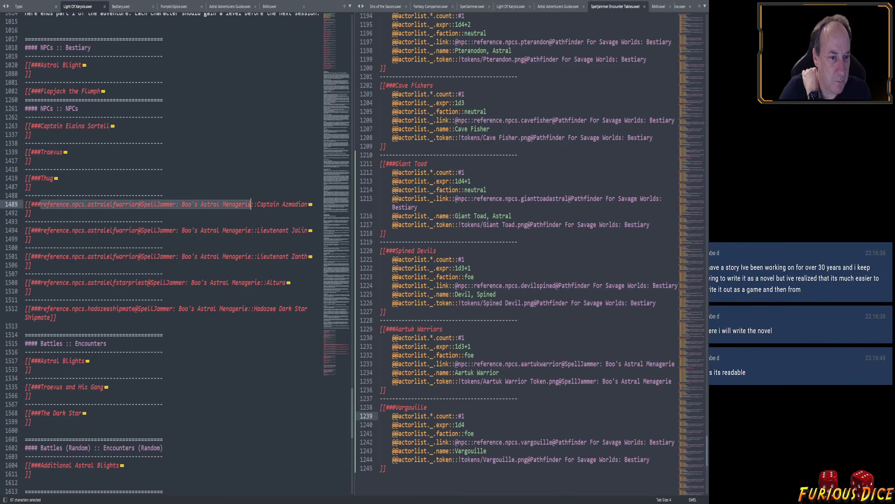
key(Down)
key(Down)
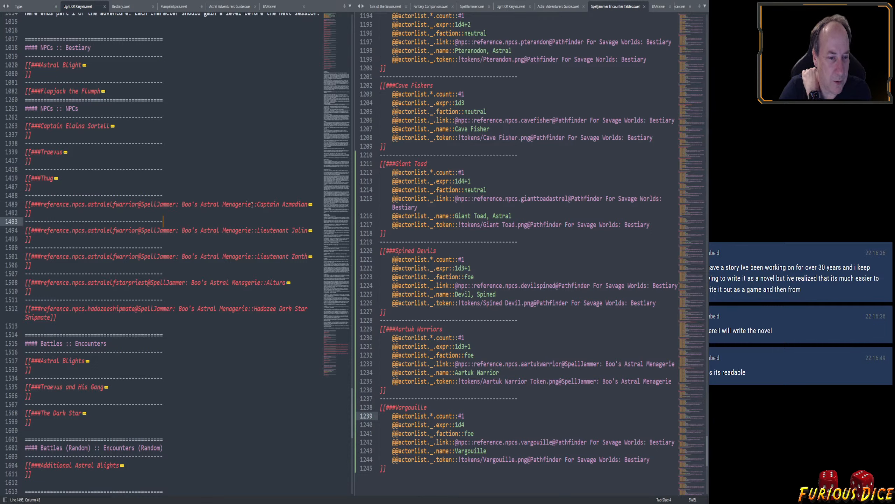
click(257, 205)
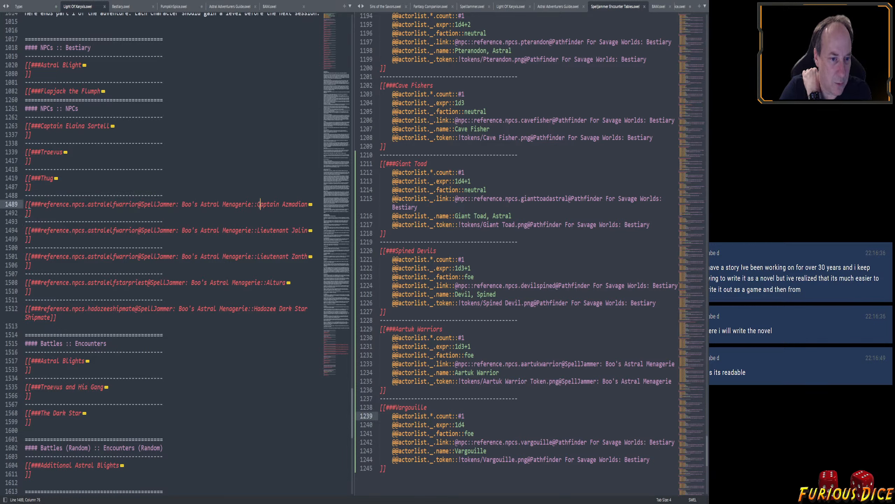
drag(257, 204, 305, 205)
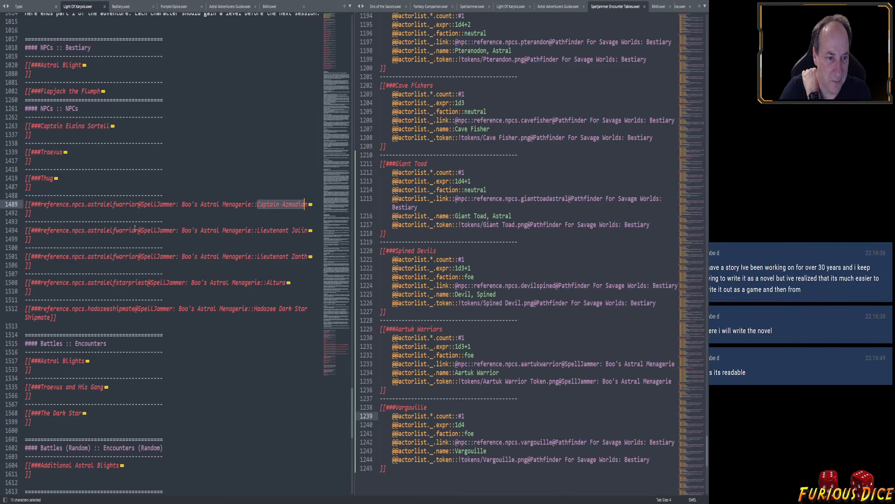
Expand the Captain Azmadian and Lieutenant Jalin entries and examine their type, wildcard and special ability overrides.
click(19, 205)
click(95, 213)
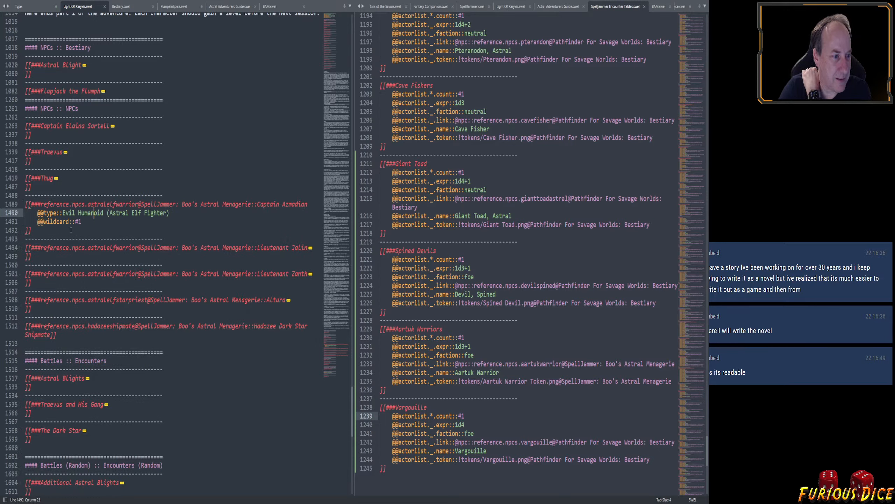
drag(169, 214, 38, 223)
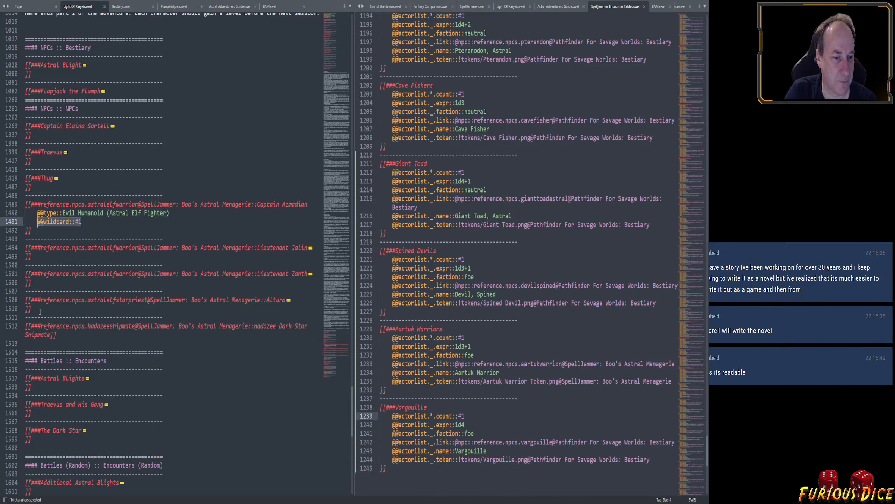
click(20, 248)
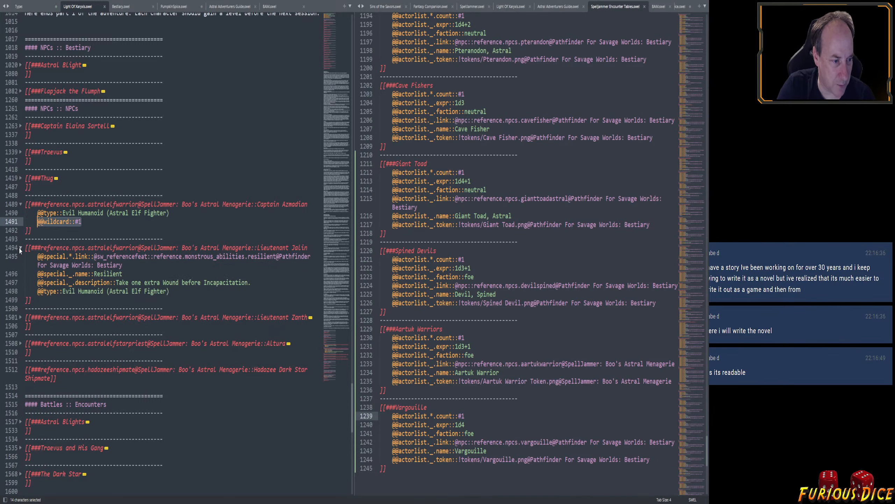
scroll(148, 289, down, 4)
click(162, 172)
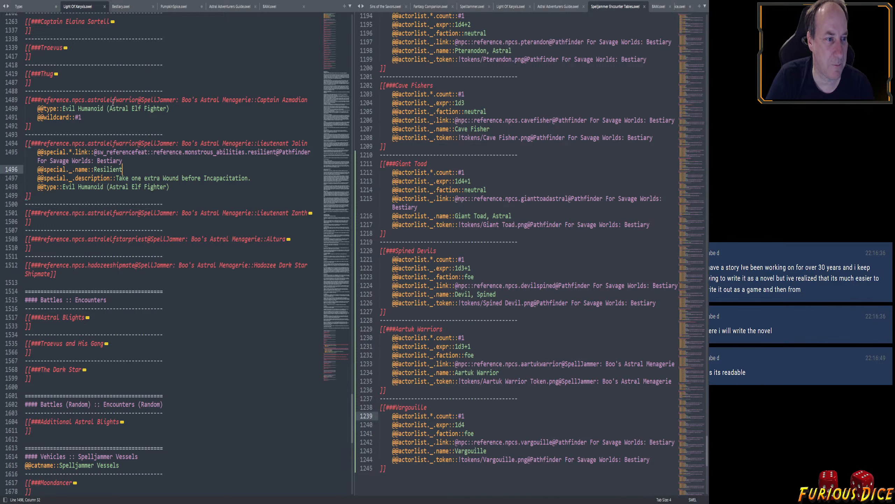
drag(81, 117, 26, 100)
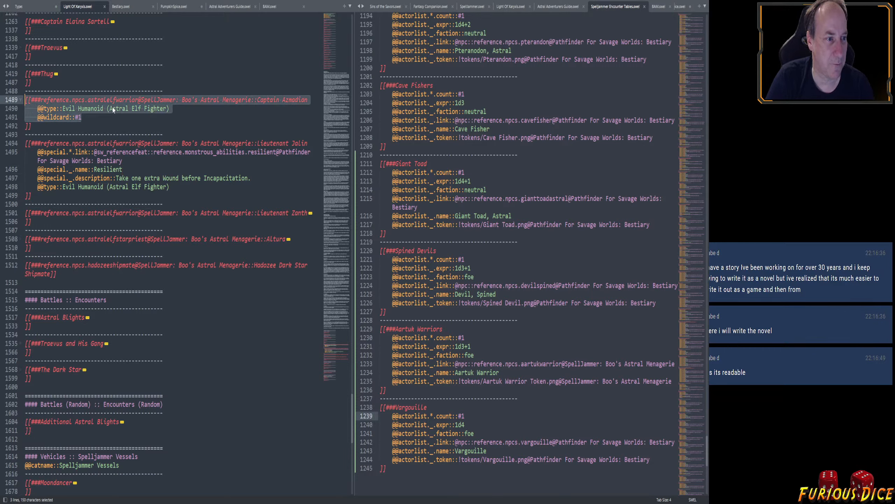
click(110, 117)
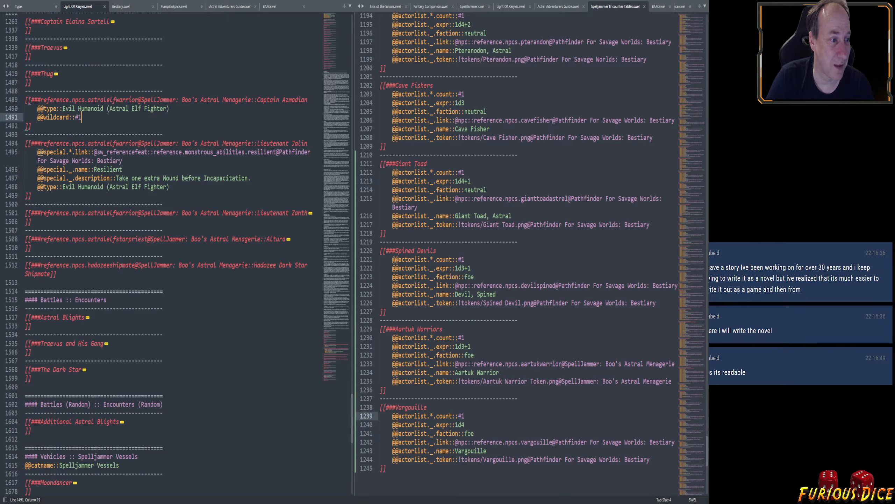
drag(123, 169, 36, 149)
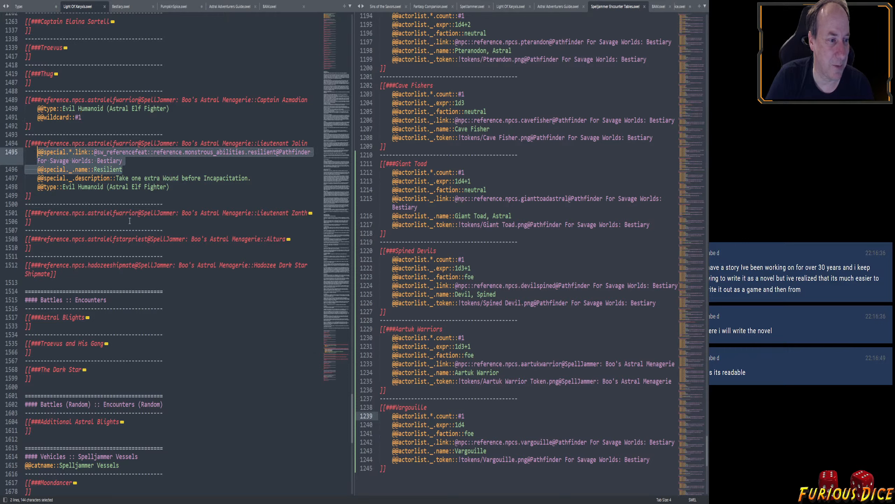
drag(169, 187, 35, 185)
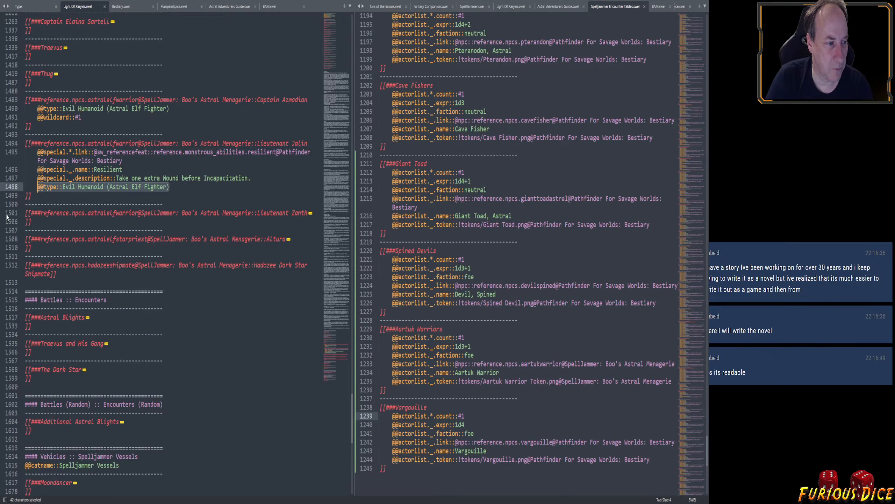
Expand the Lieutenant Zanth and Altura entries to examine their overrides, and collapse the three astral elf warrior entries.
click(20, 213)
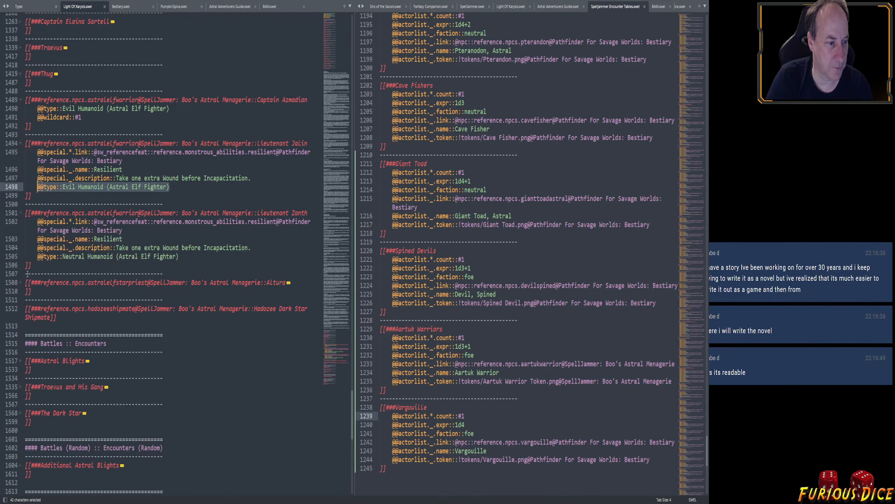
click(20, 283)
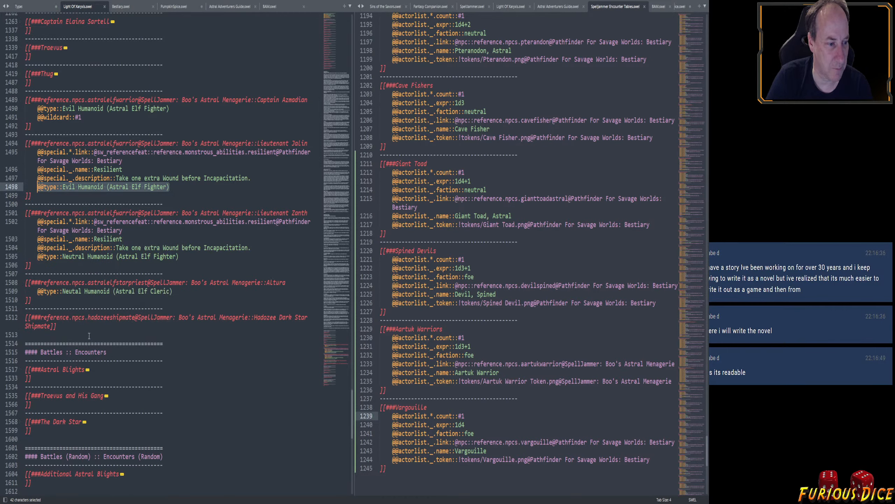
click(20, 213)
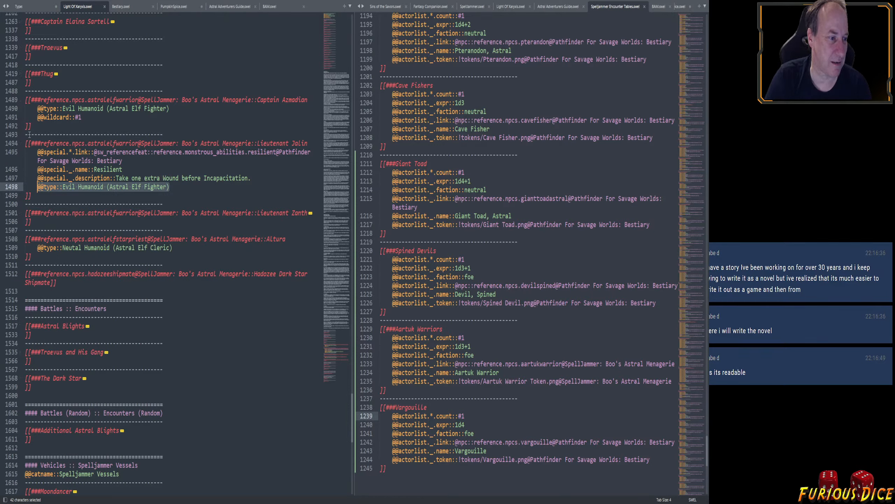
click(32, 257)
click(21, 241)
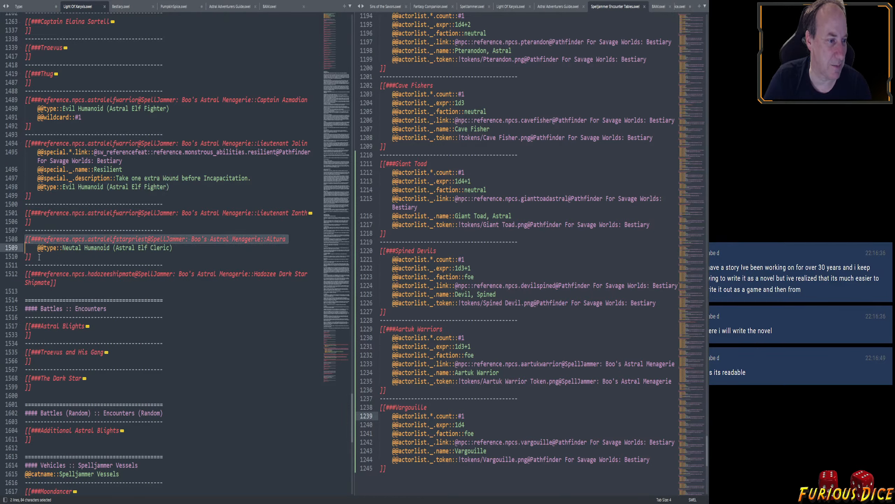
click(41, 239)
click(20, 143)
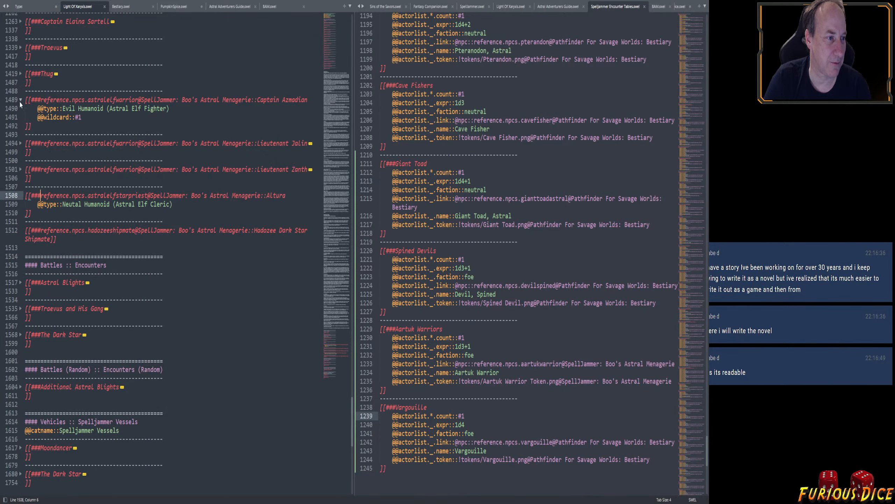
click(20, 100)
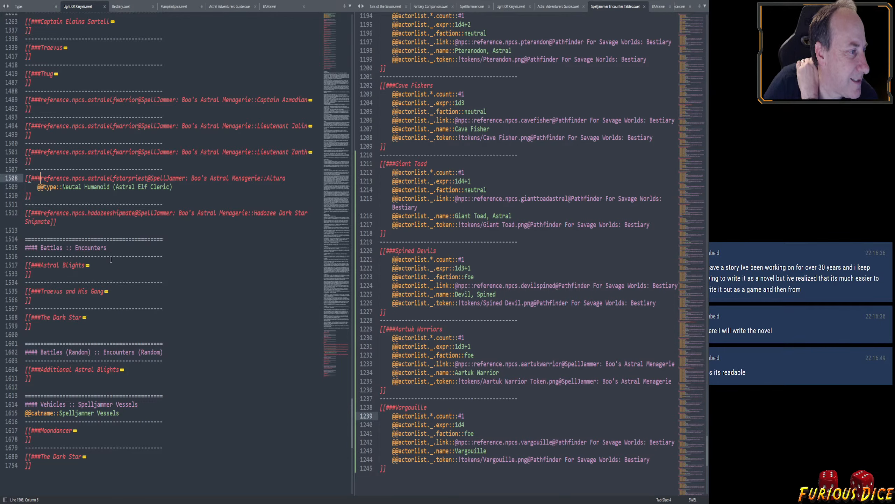
scroll(141, 295, up, 2)
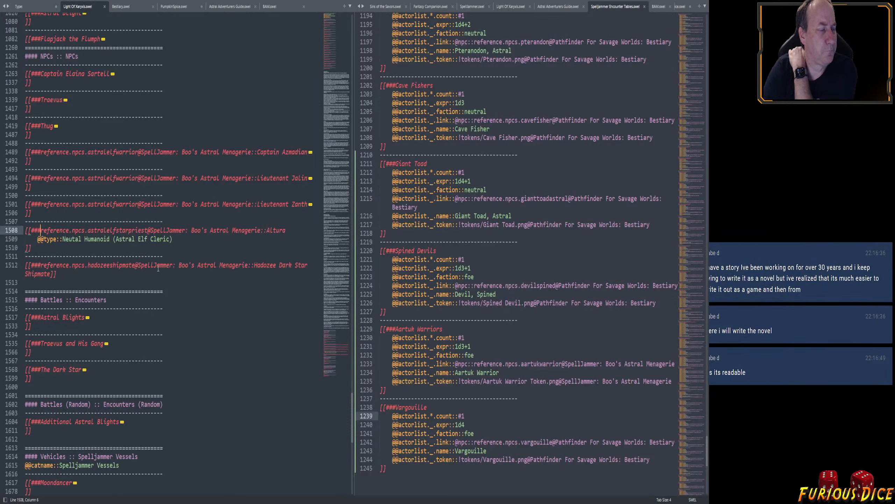
scroll(158, 269, up, 4)
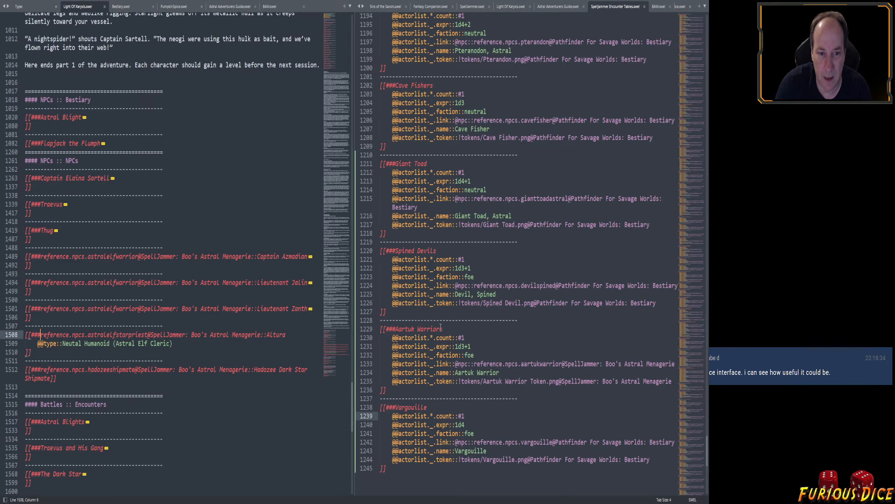
Reduce the editor's text size and save the Spelljammer Encounter Tables file with the BAM file shown beside it.
key(ctrl+minus)
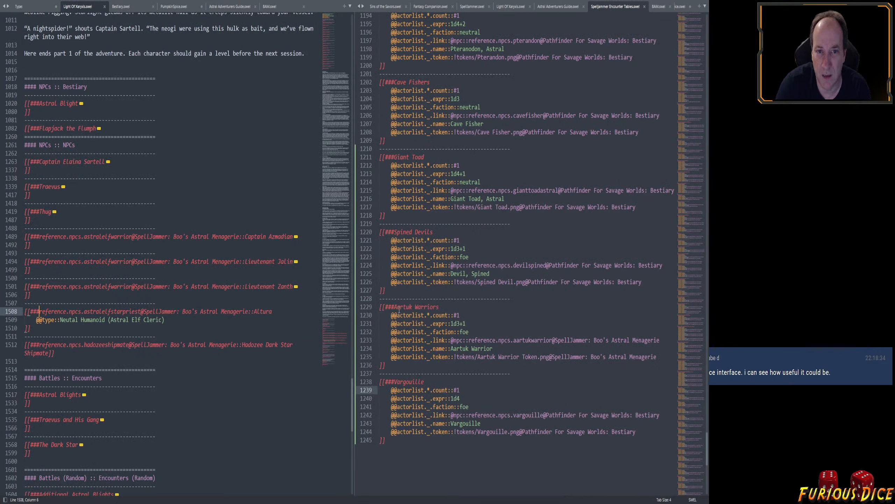
click(270, 7)
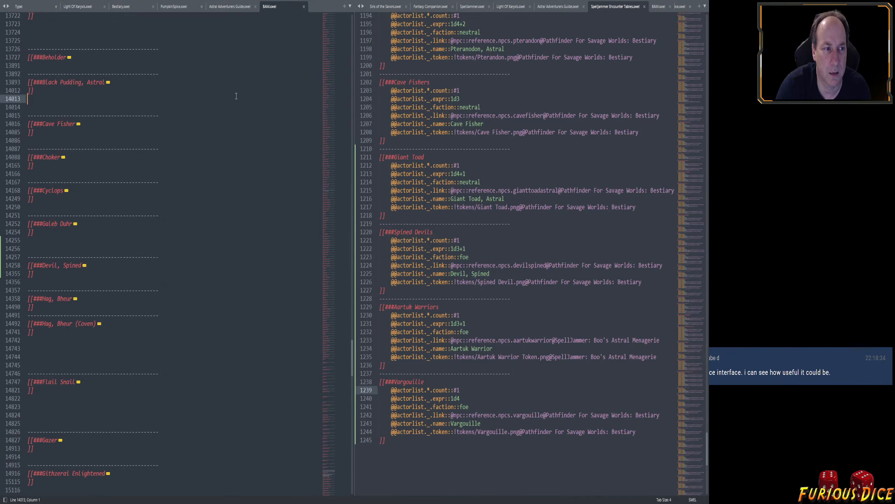
click(579, 167)
key(ctrl+s)
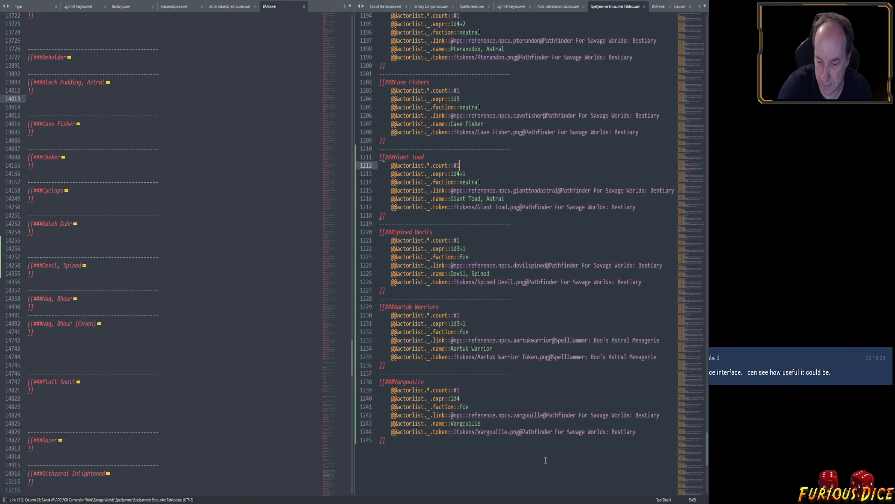
Switch to Fantasy Grounds, close the Vargouille record and change row 11's Encounter2 text to Vargouilles.
key(alt+Tab)
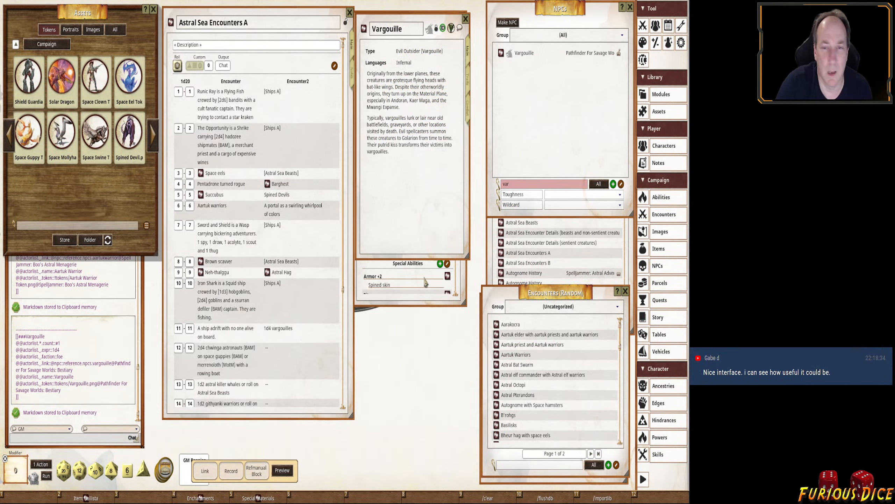
click(466, 18)
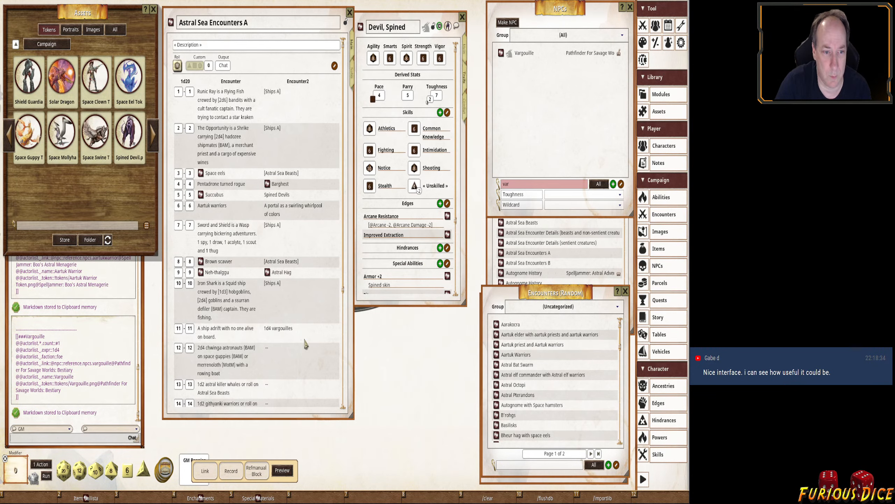
click(273, 328)
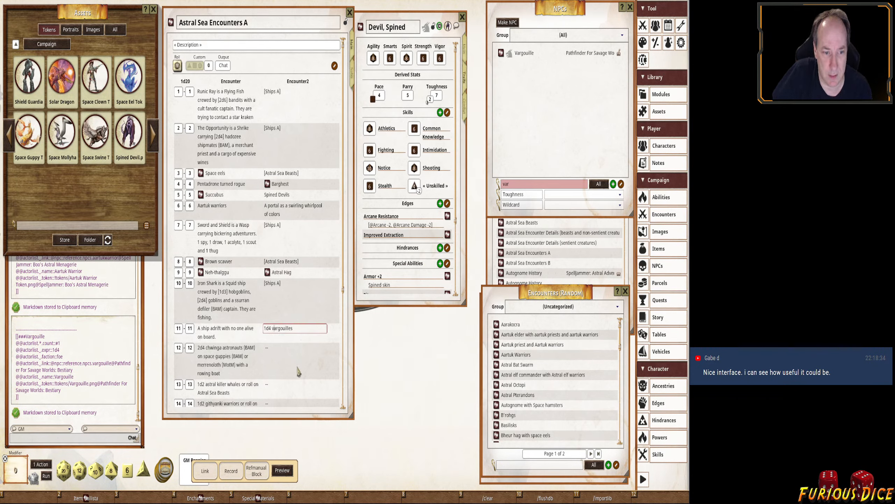
key(BackSpace)
key(BackSpace)
key(BackSpace)
key(BackSpace)
key(BackSpace)
text(V)
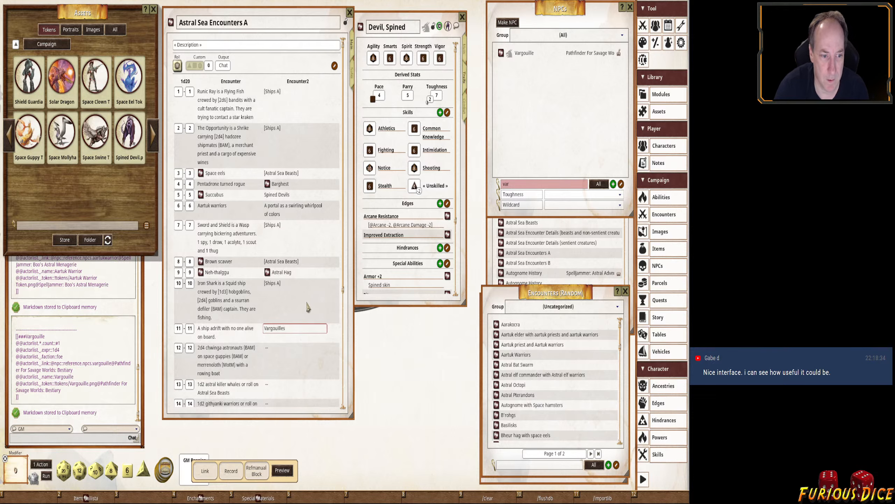
Filter the random encounters by "chw" and link Chwinga astronauts on space guppies to the Encounter column of row 12.
scroll(308, 307, down, 3)
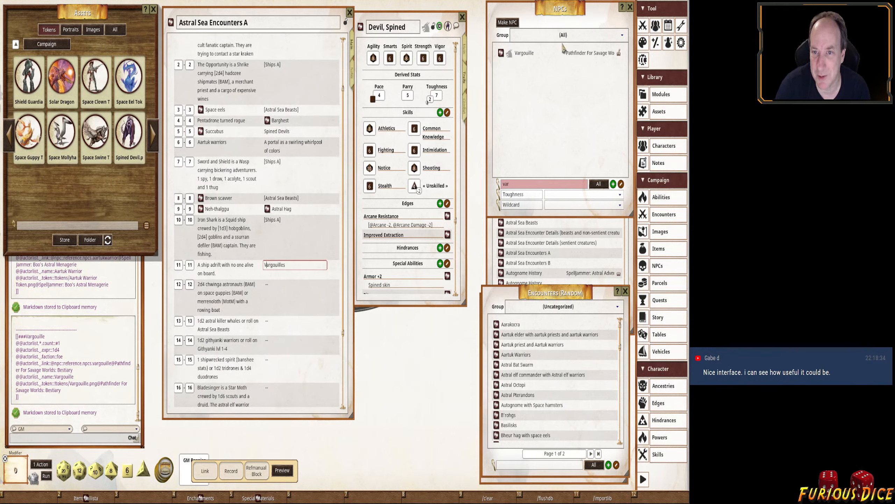
click(538, 466)
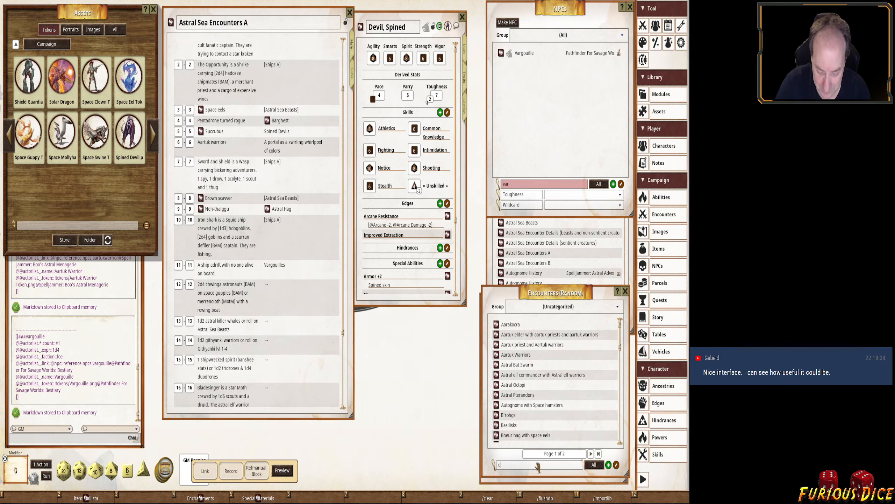
text(chw)
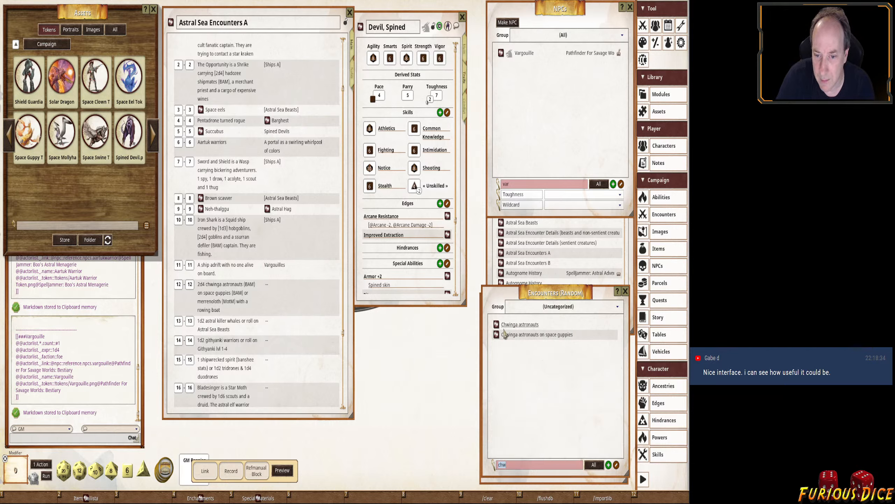
drag(496, 337, 214, 289)
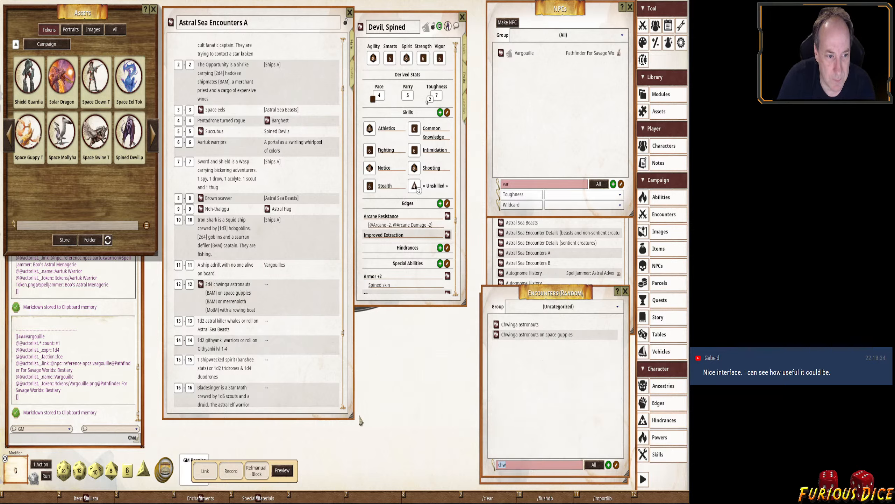
Remove the "(BAM)" following "astronauts" from row 12's Encounter text.
click(221, 294)
key(BackSpace)
key(BackSpace)
key(BackSpace)
key(BackSpace)
key(BackSpace)
key(BackSpace)
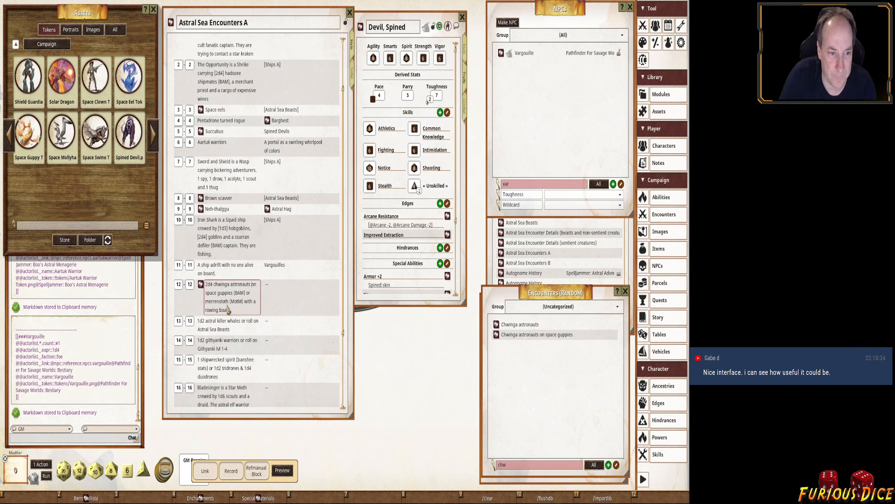
Examine the Chwinga astronauts on space guppies encounter and preview the Space Guppy token, closing both when done.
click(512, 338)
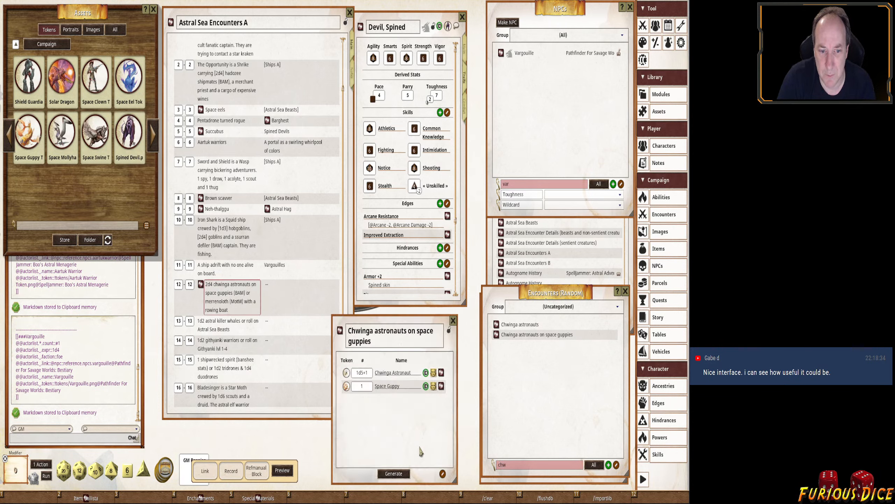
drag(421, 448, 446, 373)
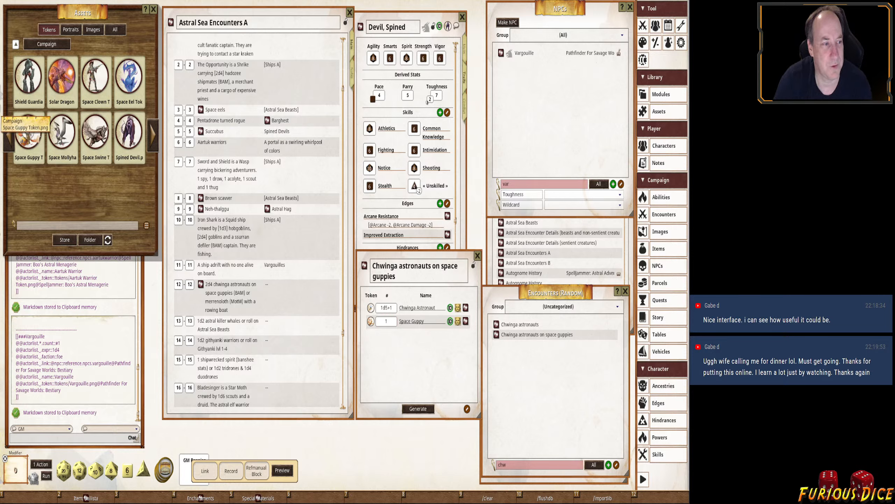
click(29, 136)
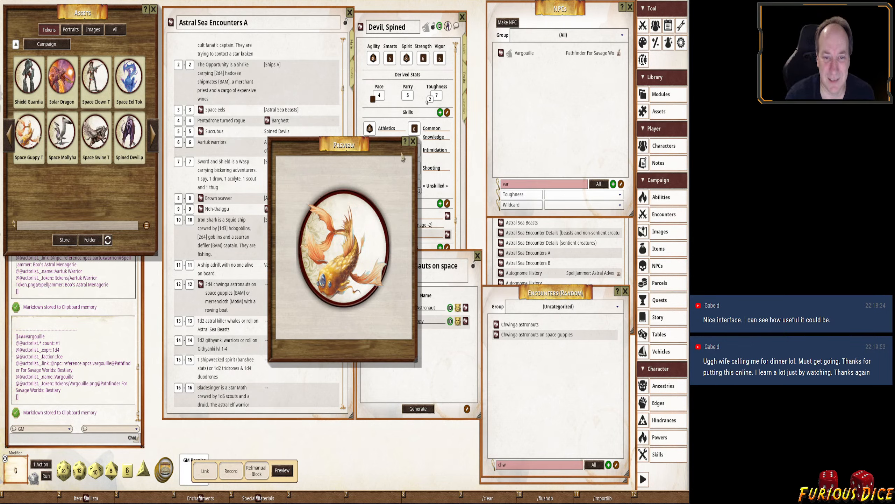
click(413, 141)
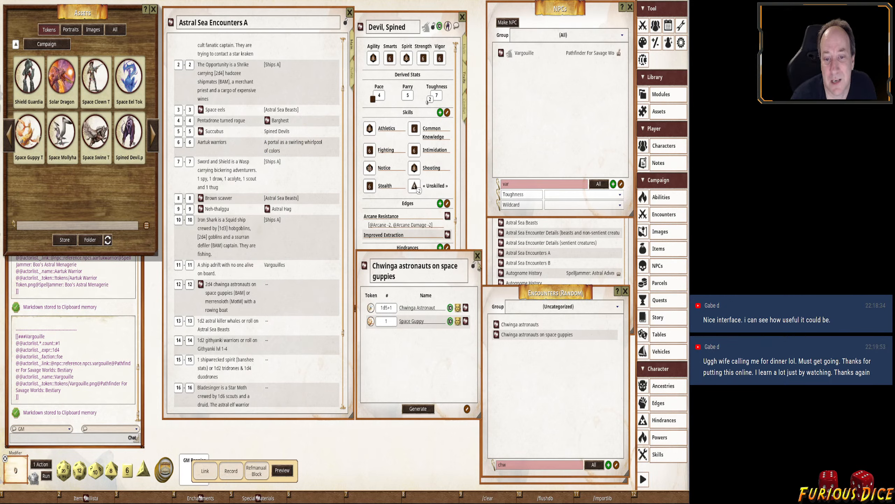
click(478, 256)
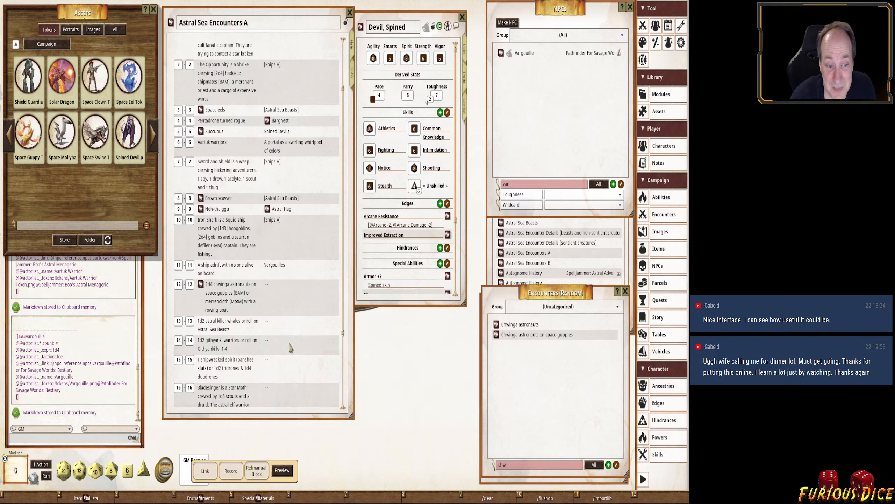
Copy "merrenoloth" from row 12's Encounter text and set the row's Encounter2 text to "Merrenoloth with a rowing boat".
click(206, 302)
key(shift+Right)
key(shift+Right)
key(shift+Right)
key(shift+Right)
key(shift+Right)
key(shift+Right)
key(shift+Right)
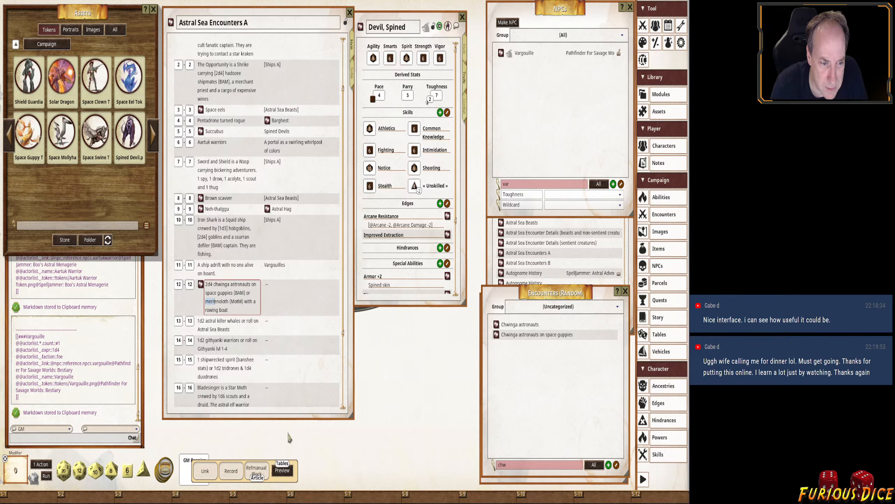
key(shift+Right)
key(ctrl+c)
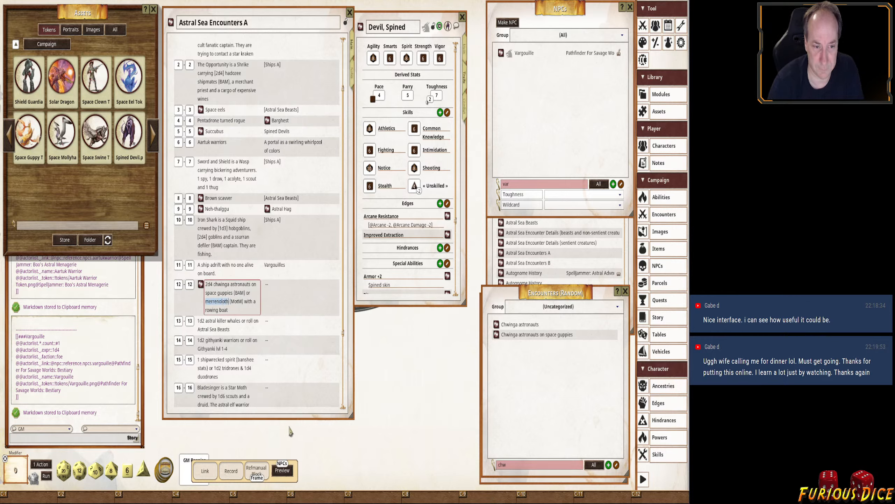
click(279, 284)
key(ctrl+v)
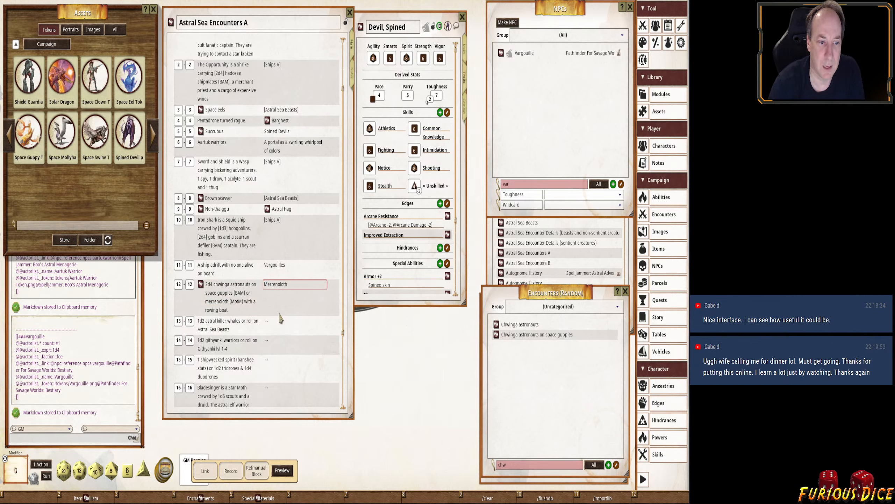
text(w)
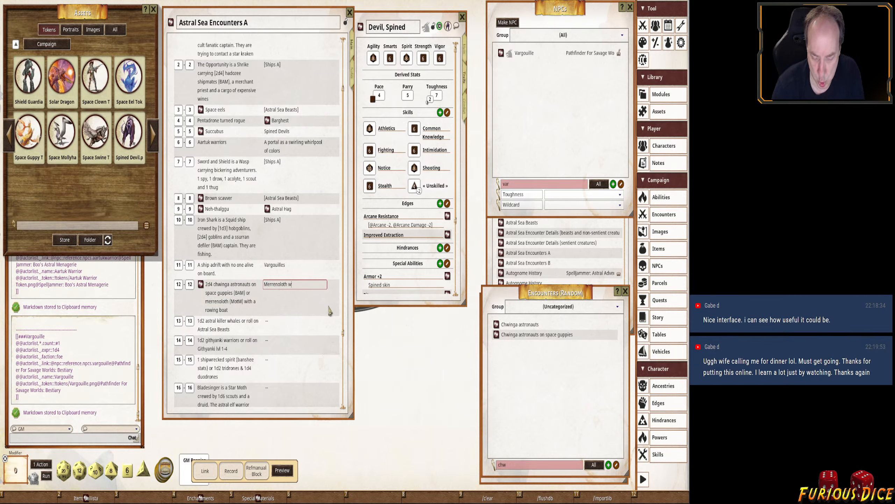
text(ith a rowing )
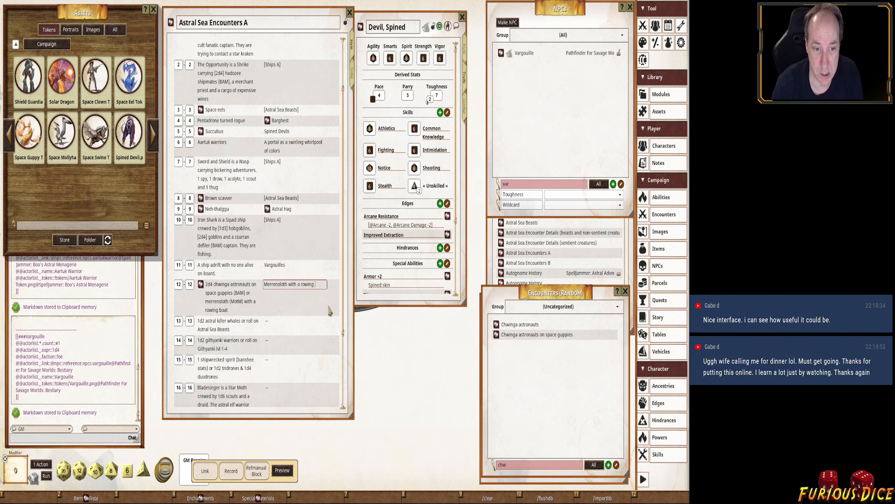
text(boat)
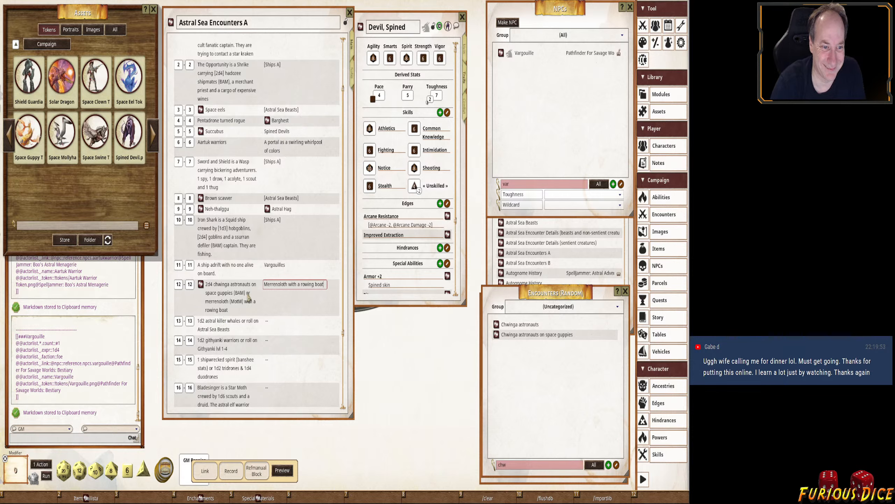
Trim row 12's Encounter text to "Chwinga astronauts on space guppies".
click(234, 294)
key(shift+Down)
key(shift+Down)
key(shift+Up)
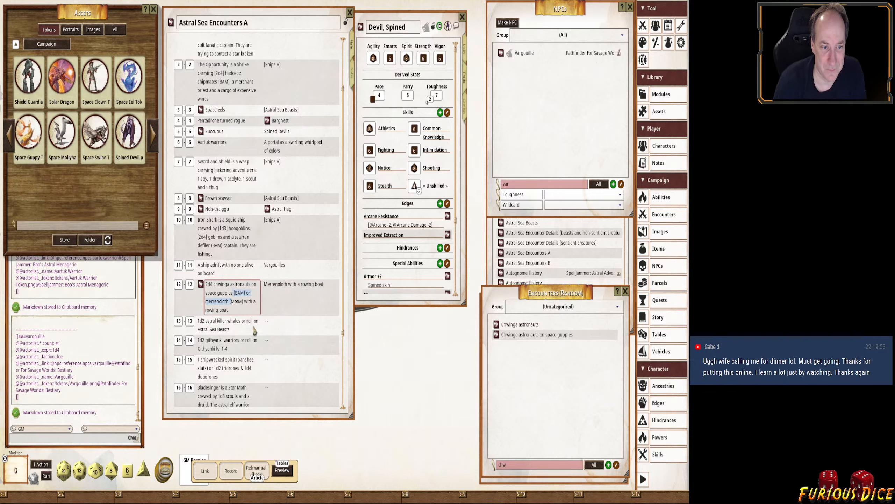
key(shift+Down)
key(Delete)
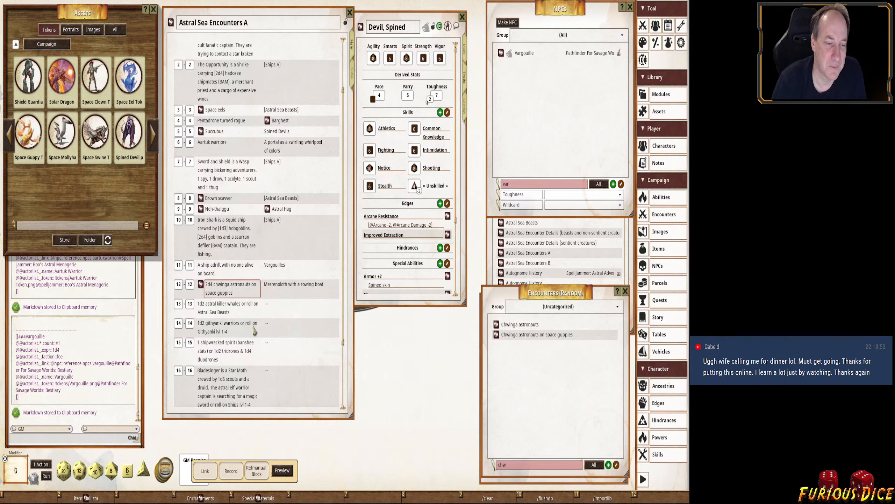
key(shift+Right)
key(shift+Right)
key(shift+Right)
key(shift+Right)
key(shift+Right)
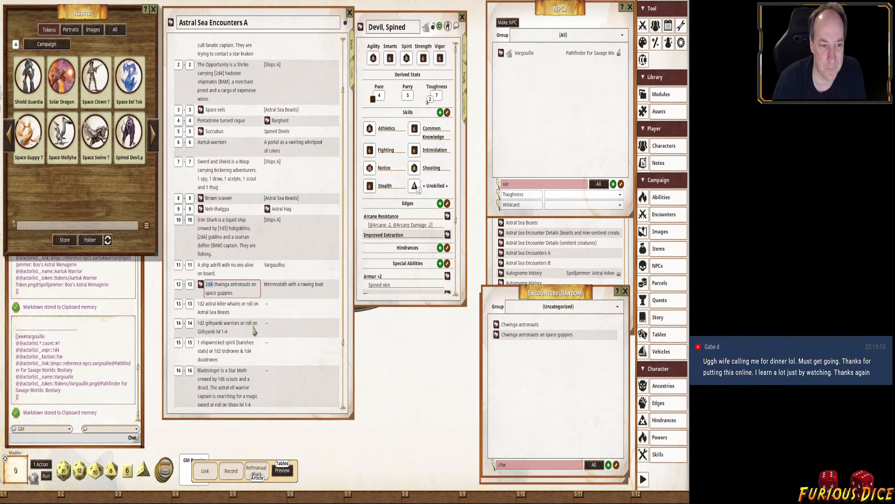
text(C)
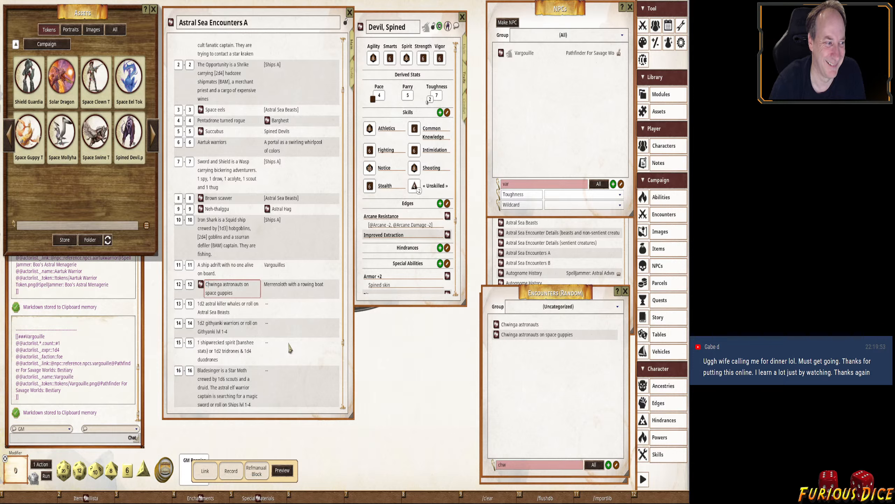
Close the Spined Devil record.
click(297, 285)
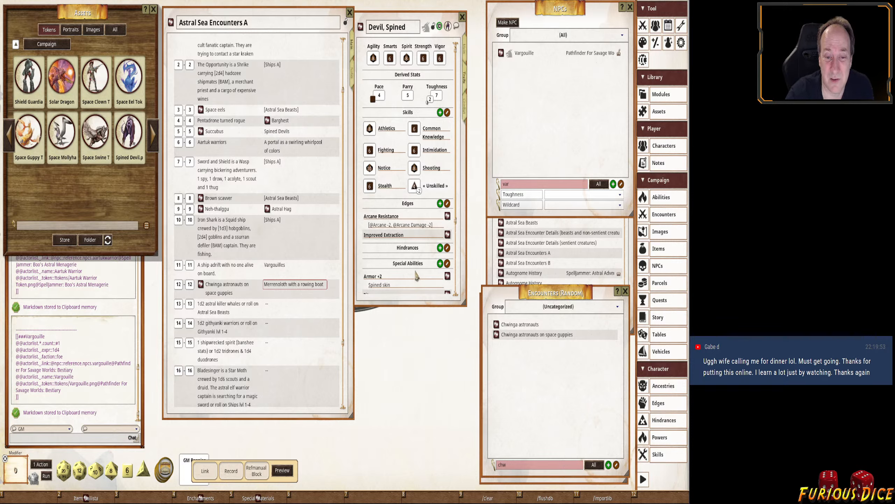
drag(358, 298, 360, 291)
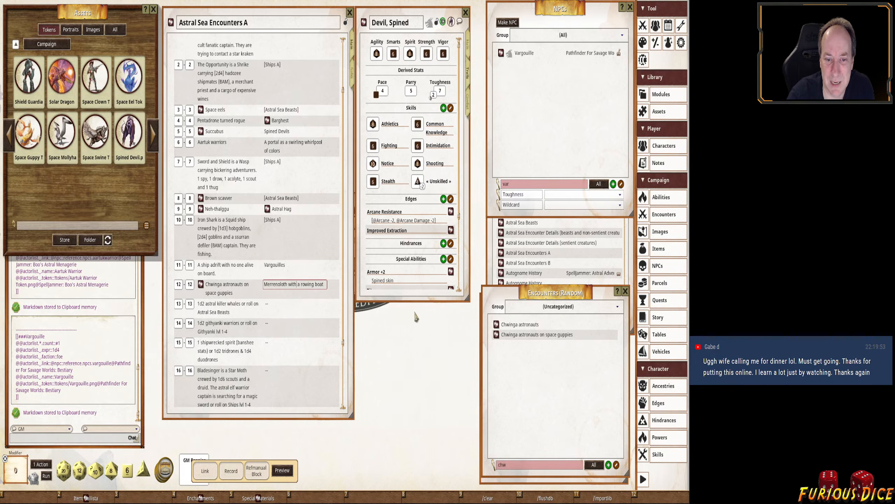
drag(413, 300, 413, 394)
click(466, 13)
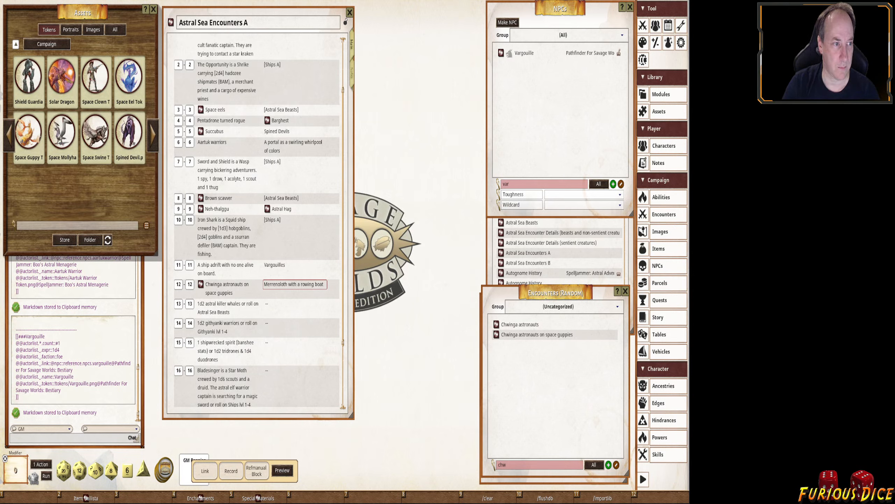
Page back through the campaign tokens, refresh the assets, and preview the Merroloth.png token before closing the preview.
click(9, 137)
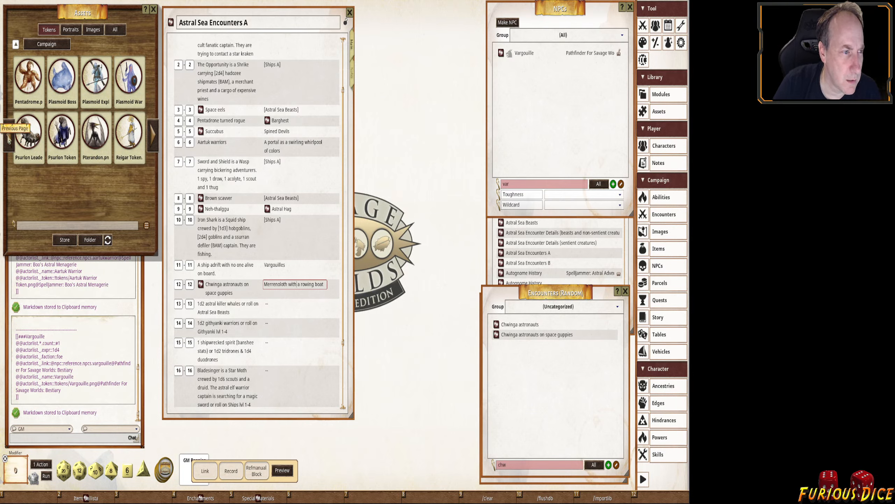
click(8, 138)
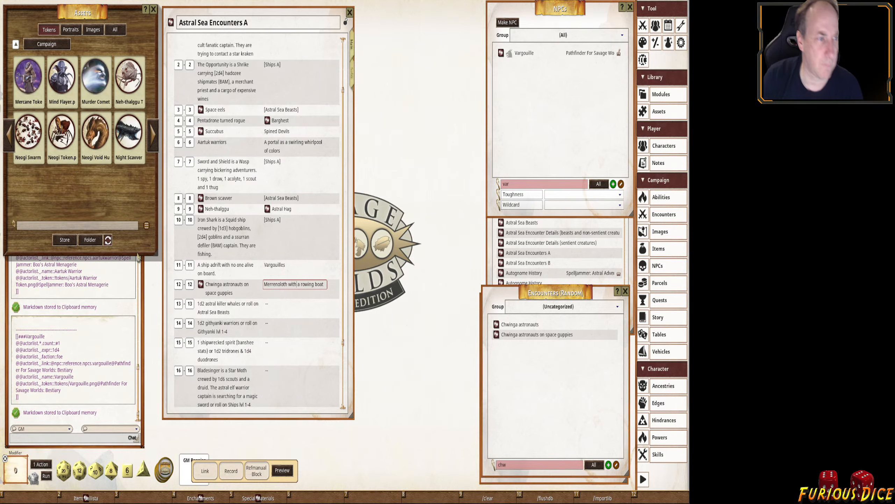
click(108, 240)
click(62, 82)
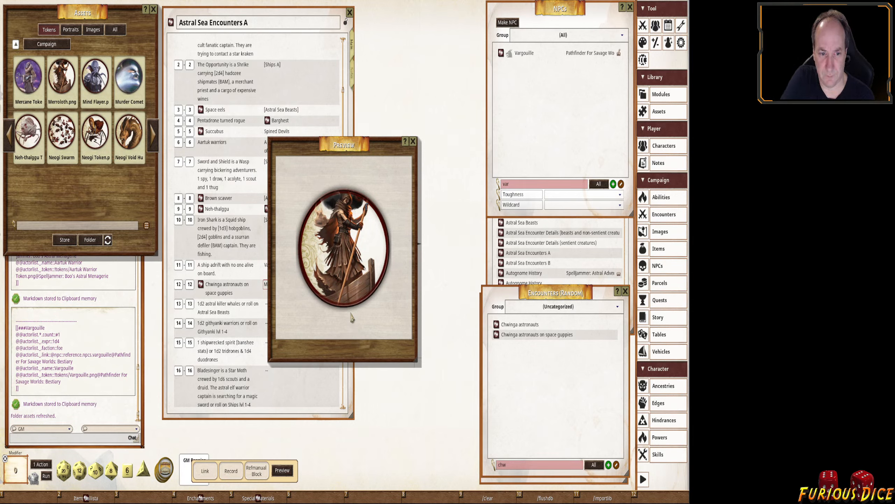
click(413, 141)
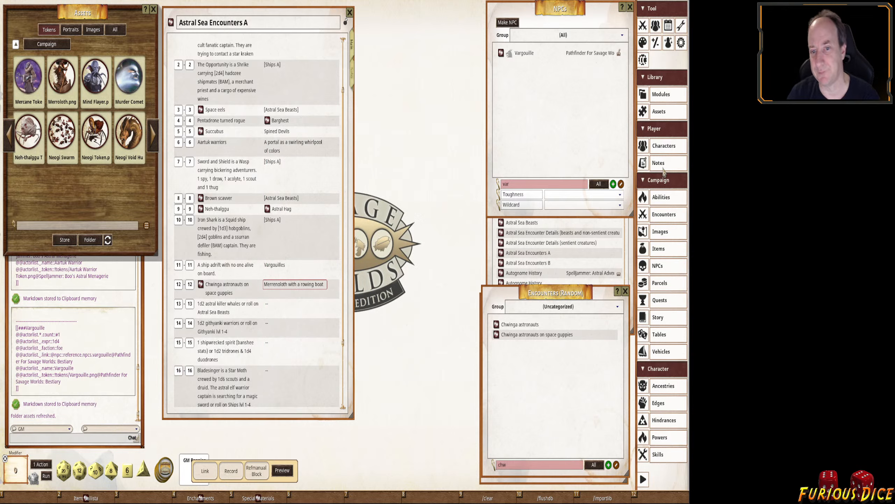
Clear the NPC filter and create a new NPC named Merrenoloth, placing its record beside the encounters table.
click(556, 184)
key(BackSpace)
right_click(570, 119)
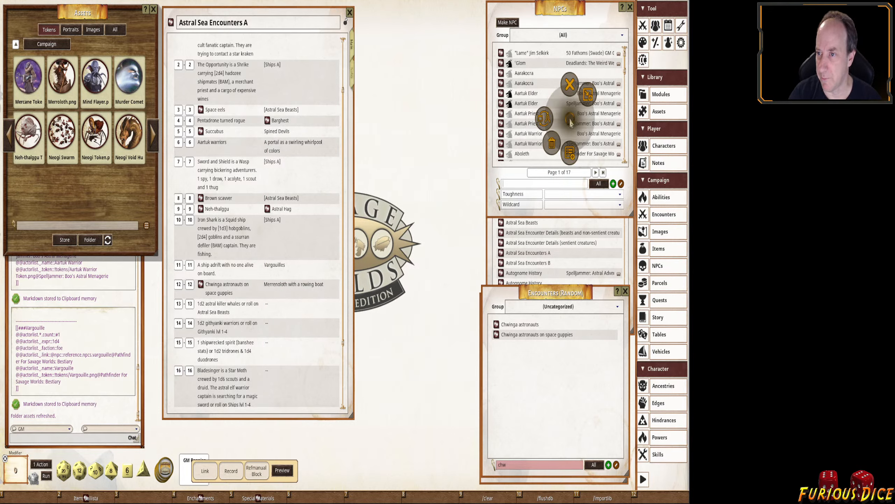
click(573, 166)
drag(344, 172, 415, 34)
text(Mer)
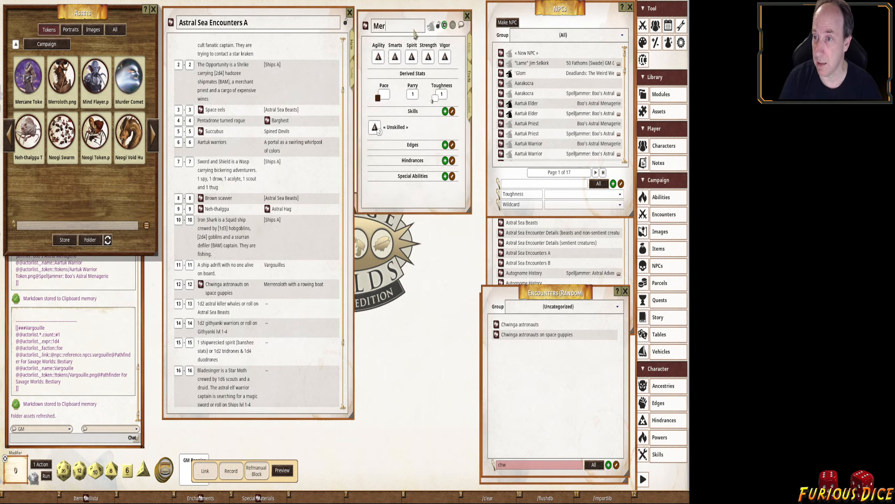
text(renoloth)
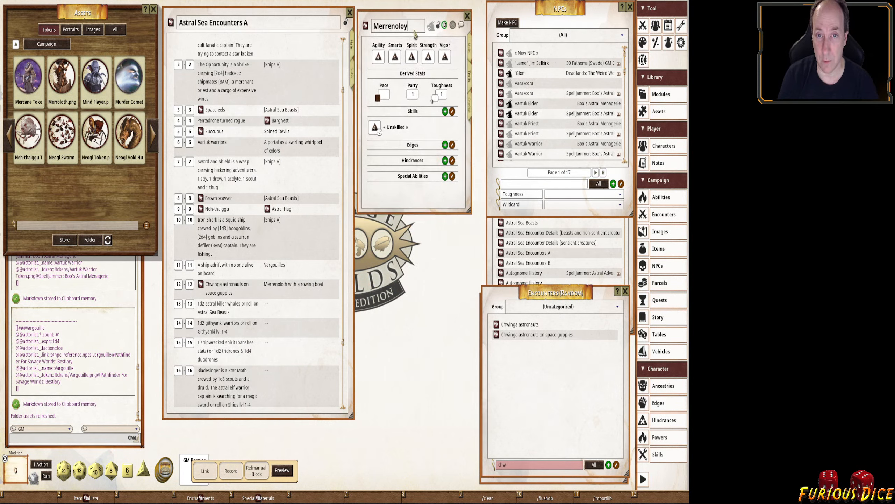
Set the Merrenoloth NPC's type to "Evil Outsider (Merrenoloth)".
click(473, 55)
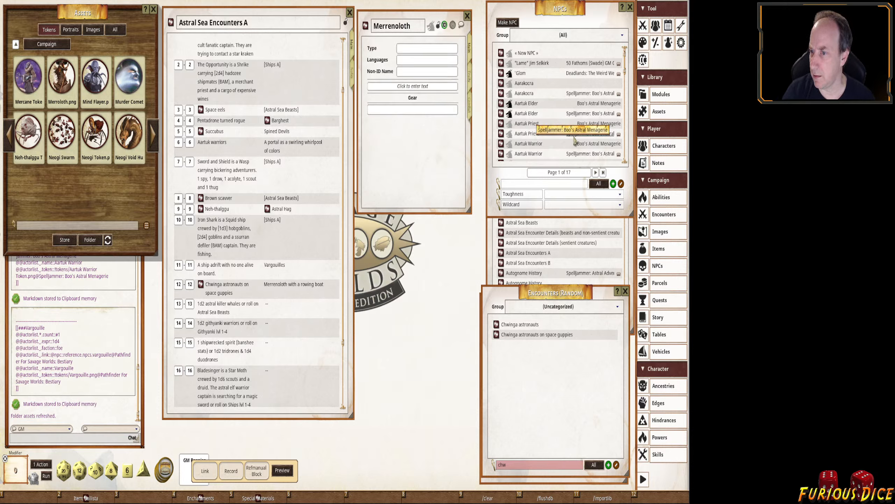
click(436, 49)
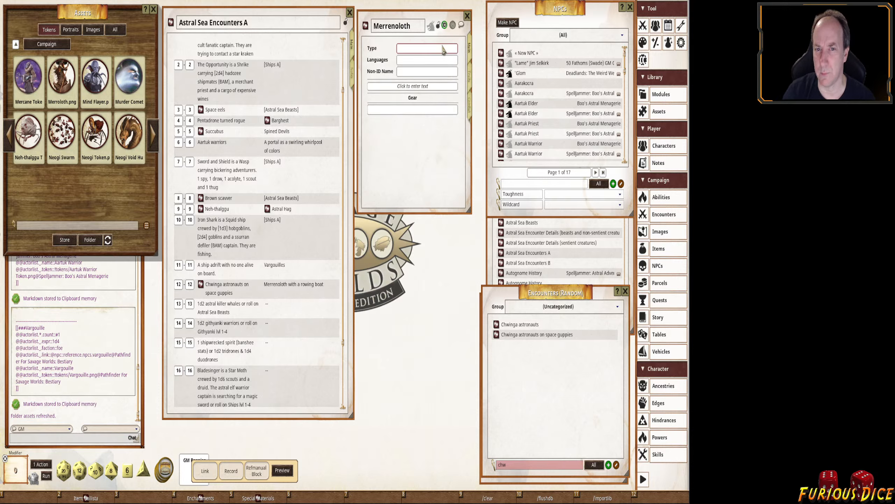
text(Evil Ou)
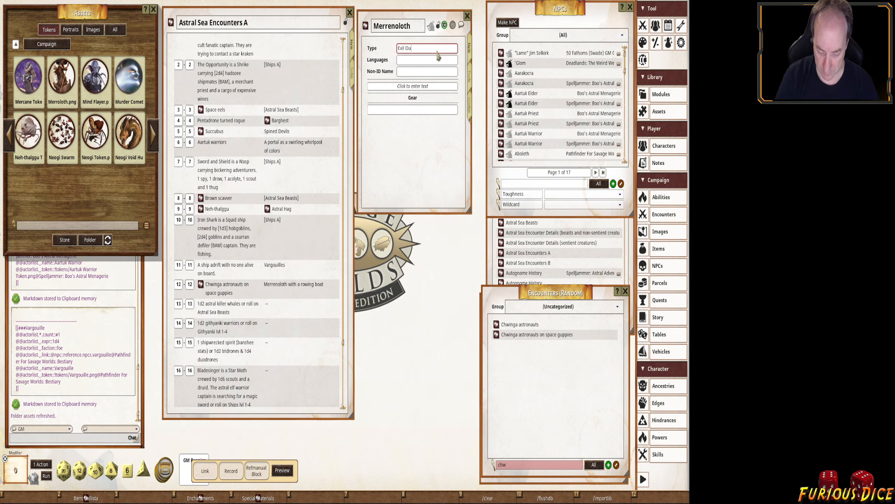
text(tsider ()
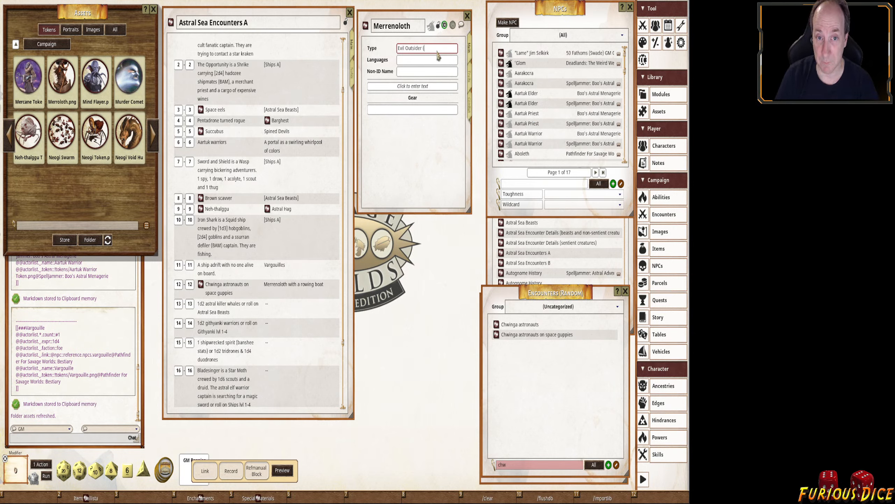
text(Merre)
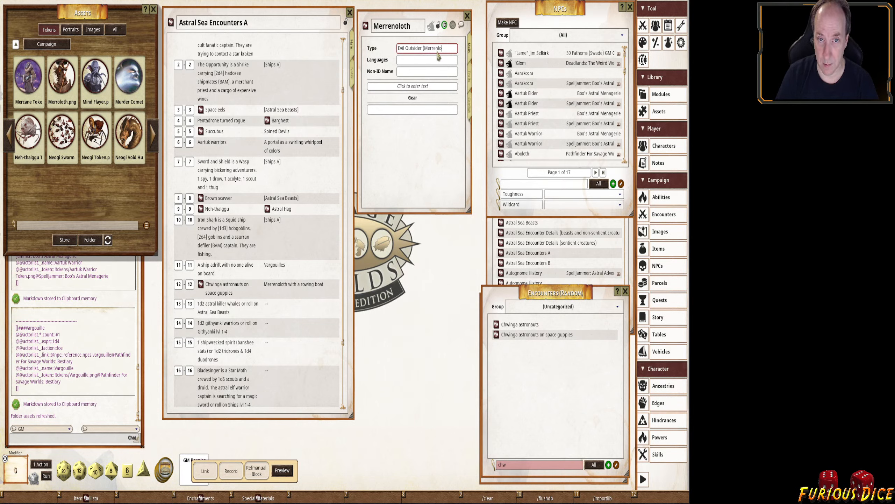
text(noloth)
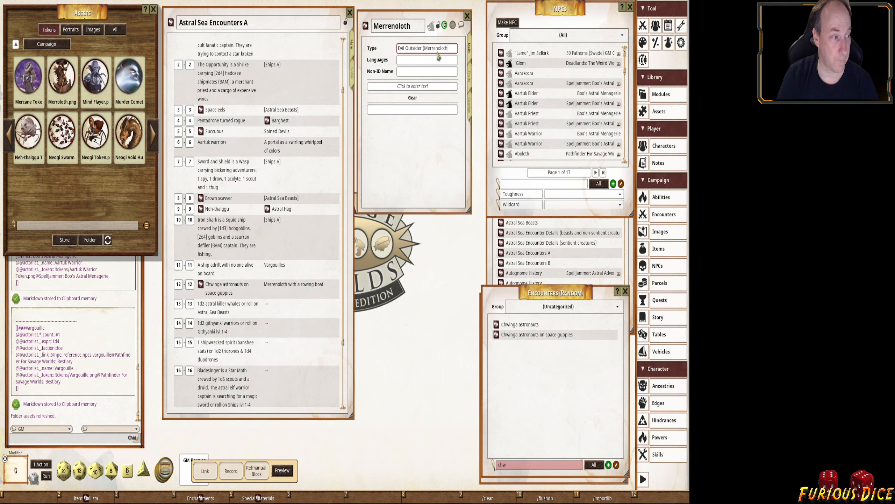
key(shift)
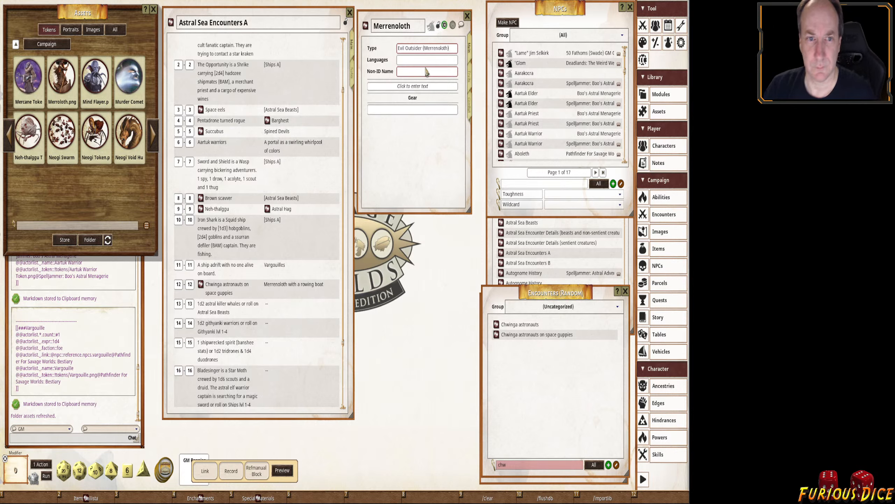
Look up the campaign's language list in the options, enter Abyssal as the Merrenoloth's language, and close the Languages and Options windows.
key(Tab)
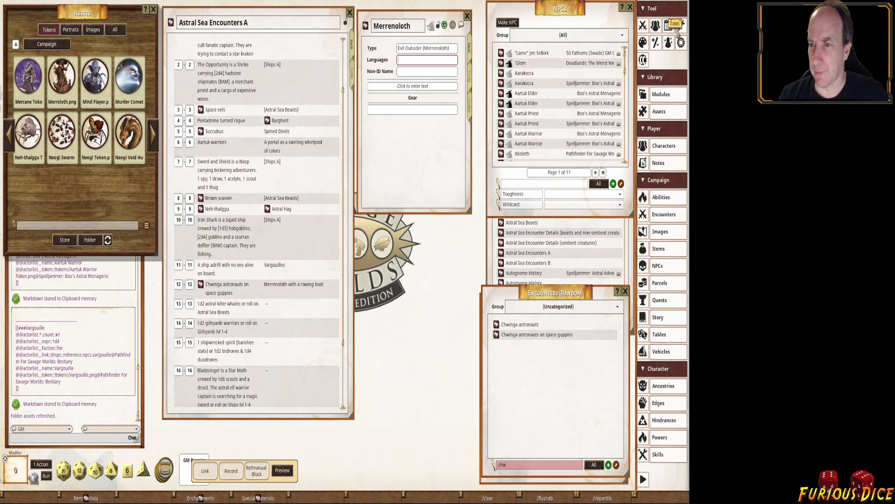
click(682, 47)
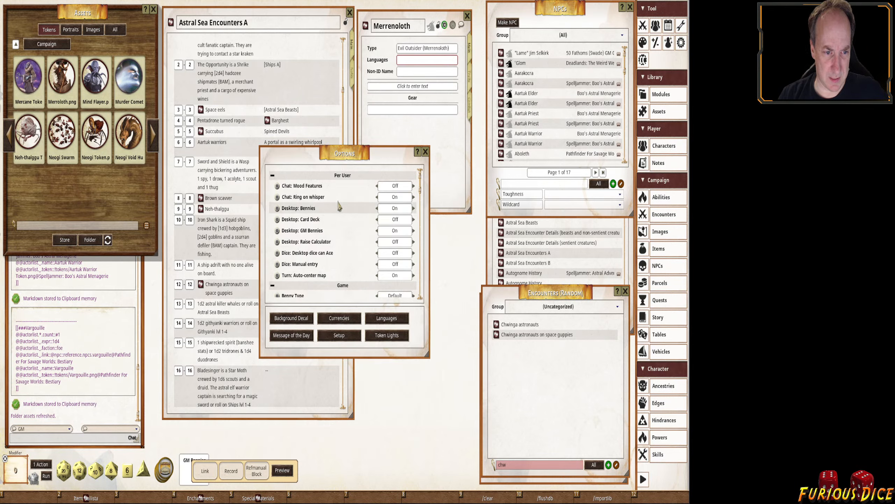
click(378, 319)
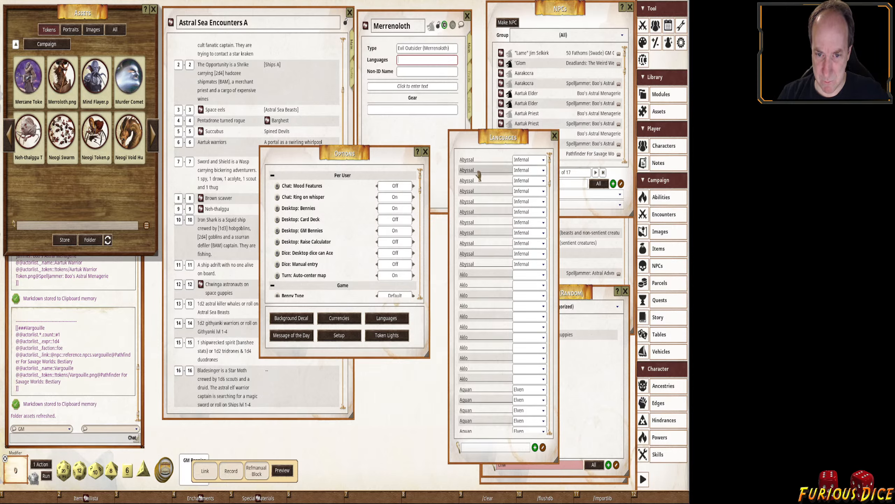
scroll(547, 230, down, 10)
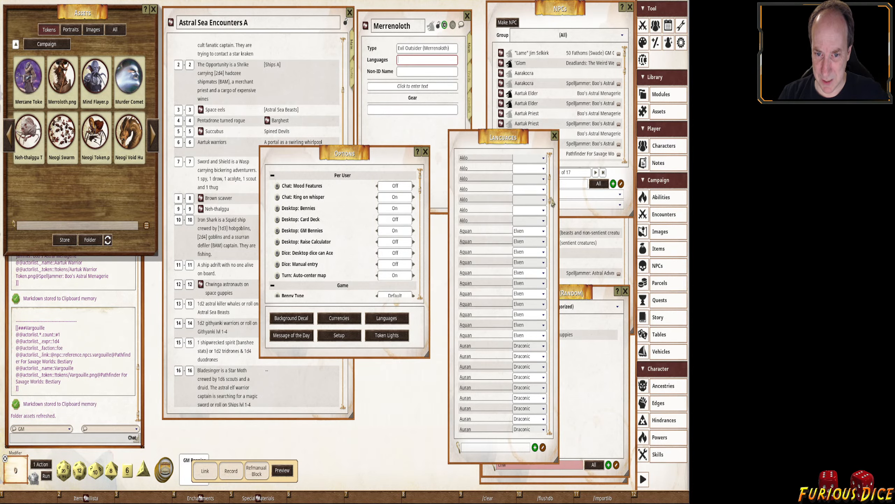
drag(553, 225, 544, 164)
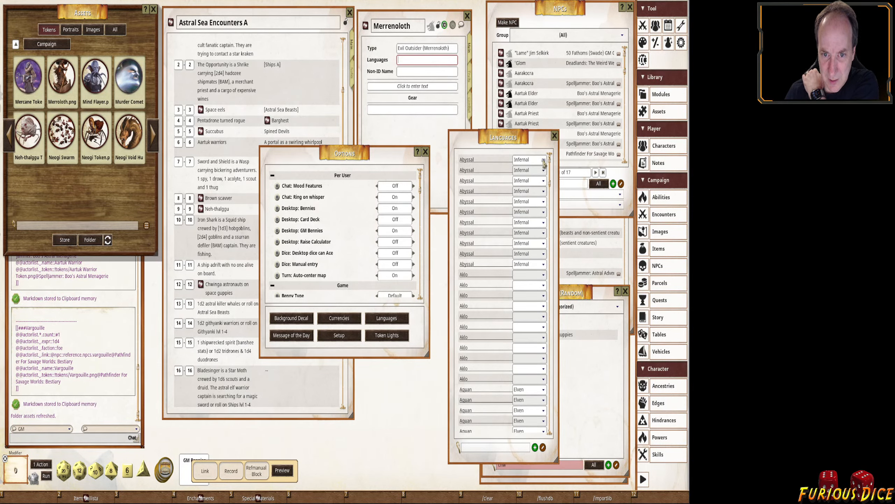
click(483, 163)
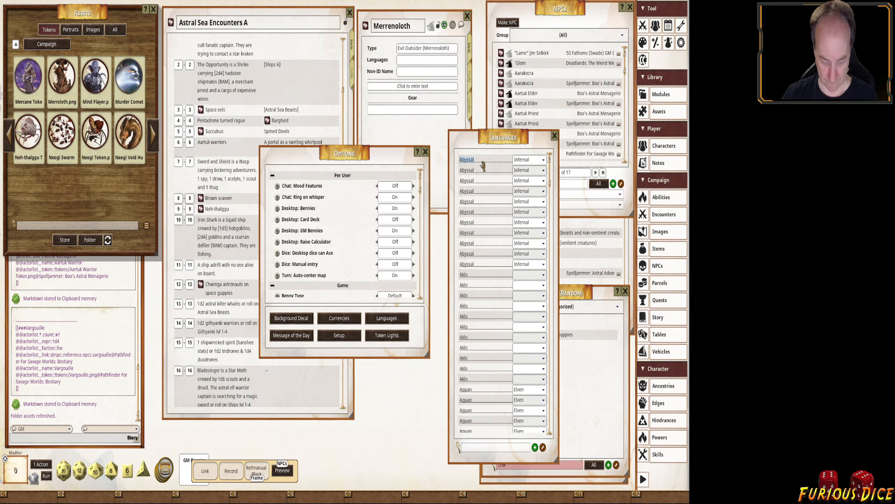
click(414, 61)
text(Abyssal)
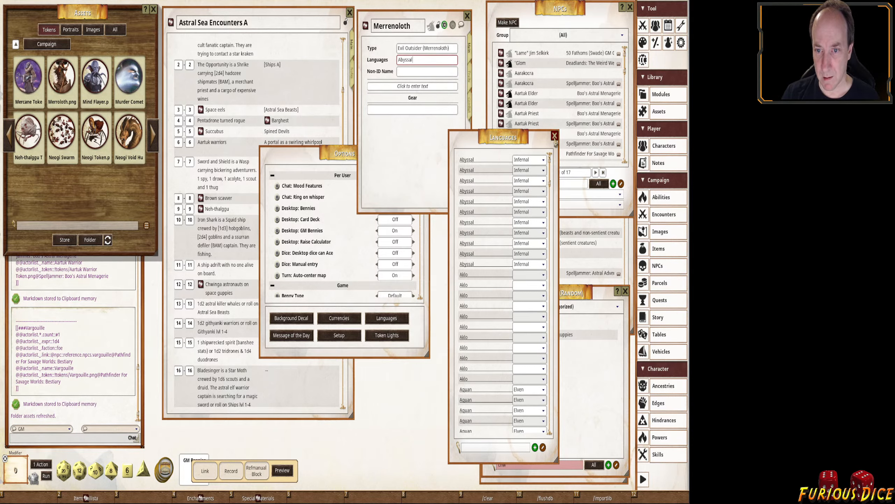
click(555, 136)
click(335, 152)
click(426, 152)
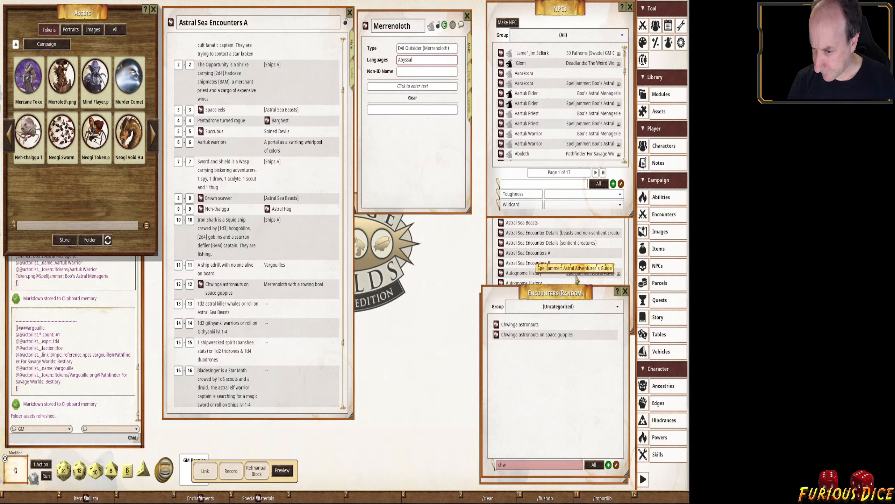
Send "Hello" to the chat in Abyssal, and reset the chat language to blank.
click(114, 429)
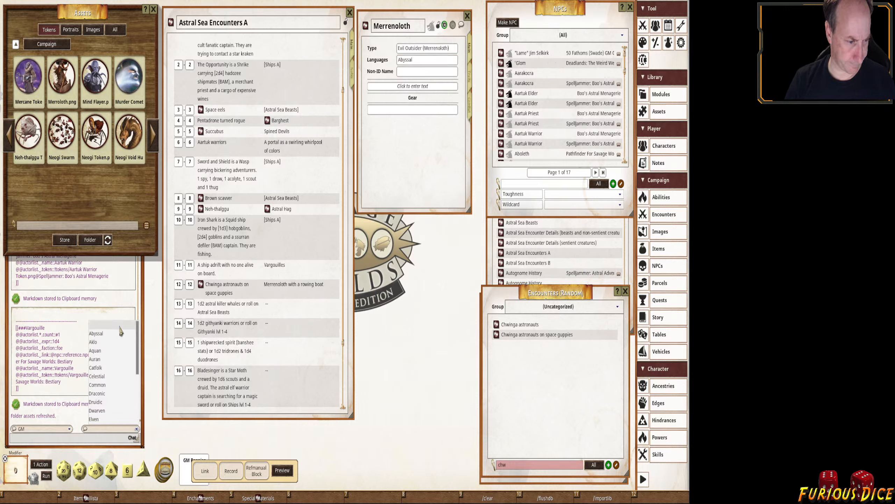
click(105, 334)
text(Hello)
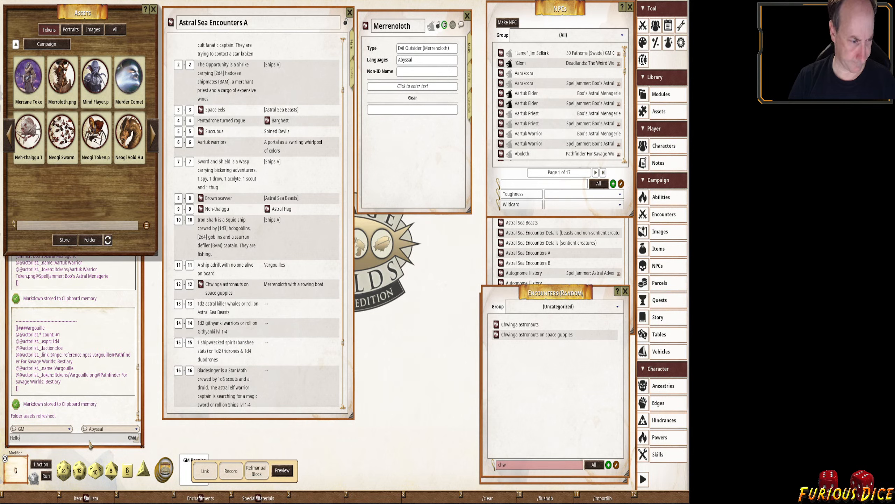
key(Return)
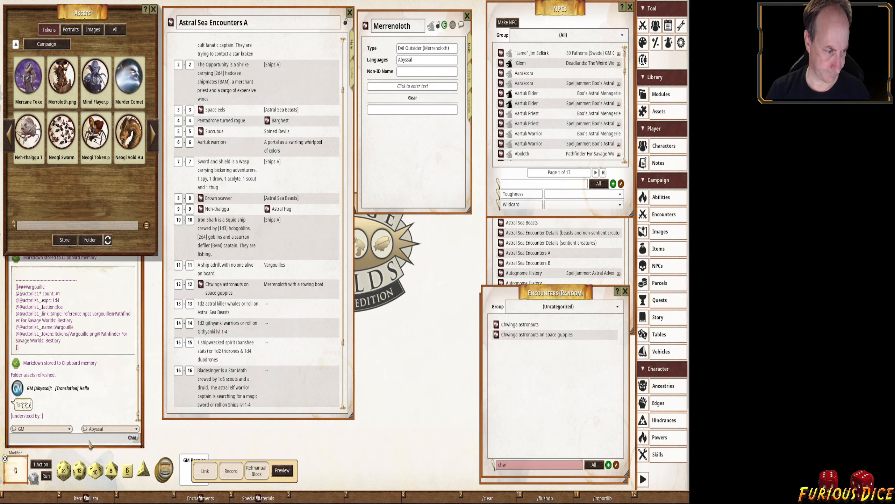
click(131, 432)
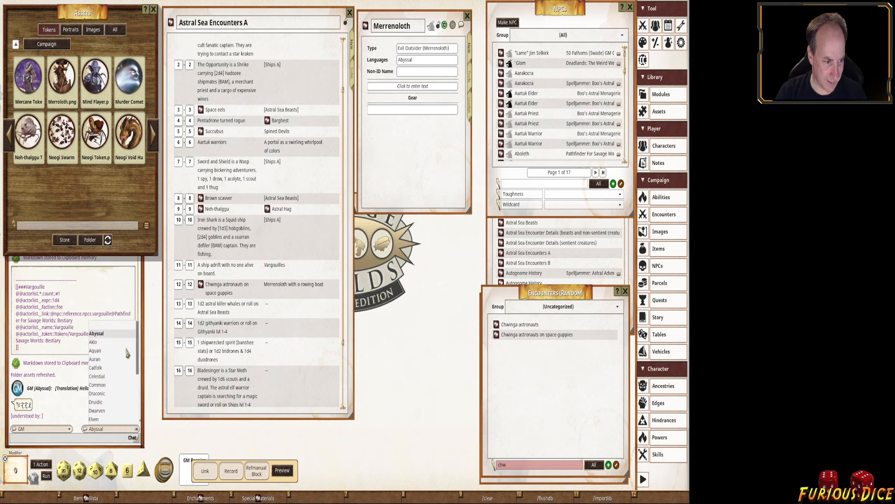
click(119, 326)
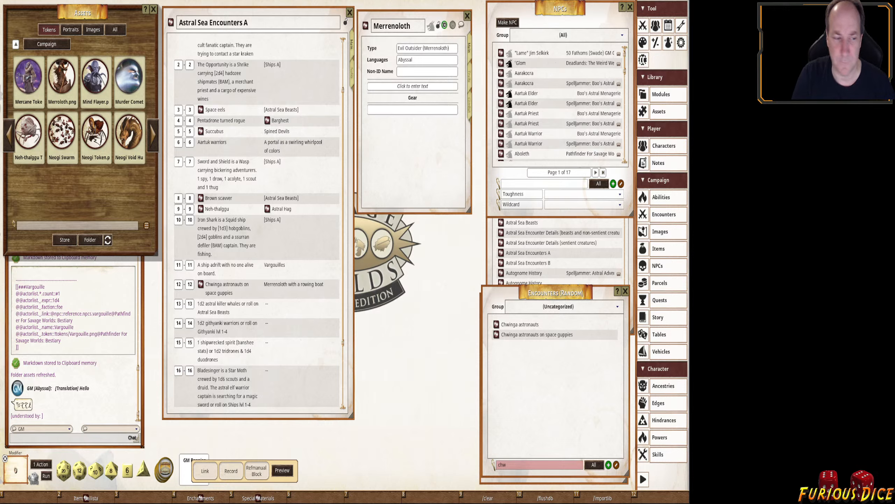
Check the remaining chat languages, and add "Infernal, telepathy 12"" after Abyssal in the Merrenoloth's languages.
click(122, 429)
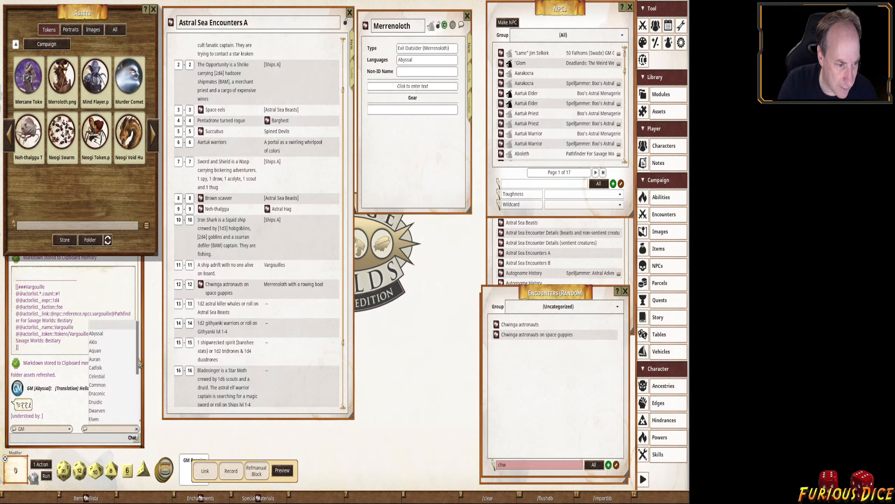
drag(138, 363, 141, 407)
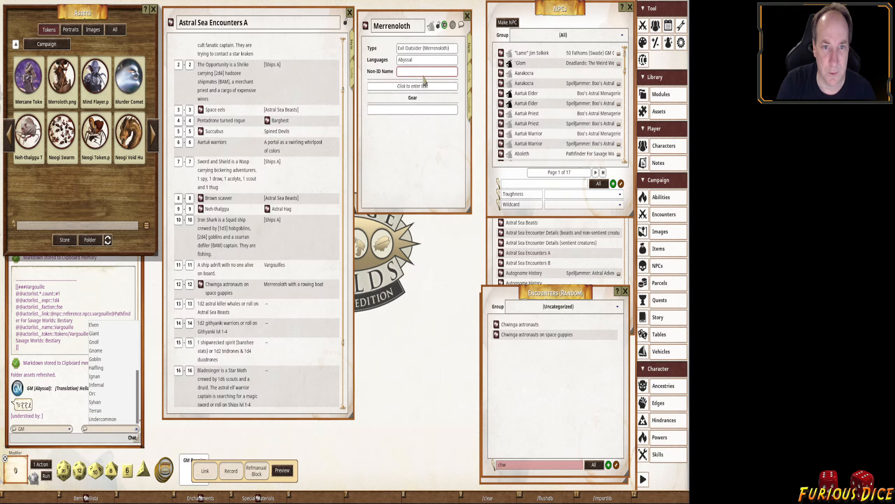
click(430, 61)
text(, Infernal)
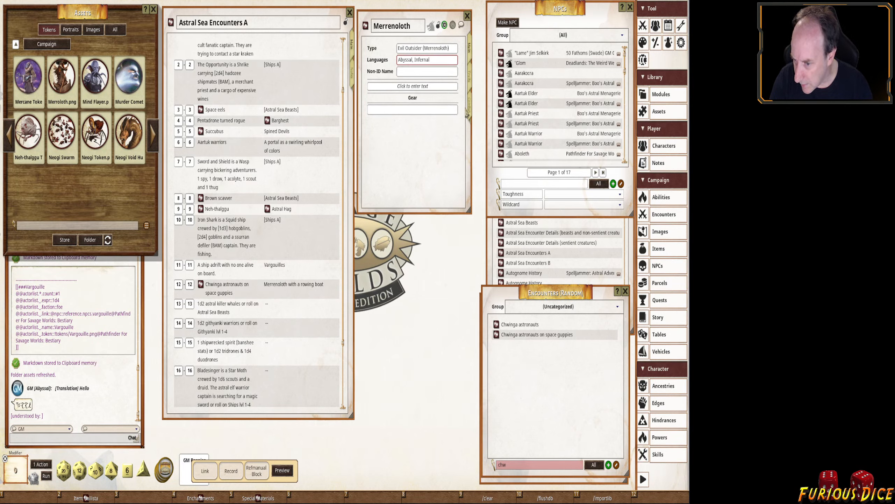
text(, t)
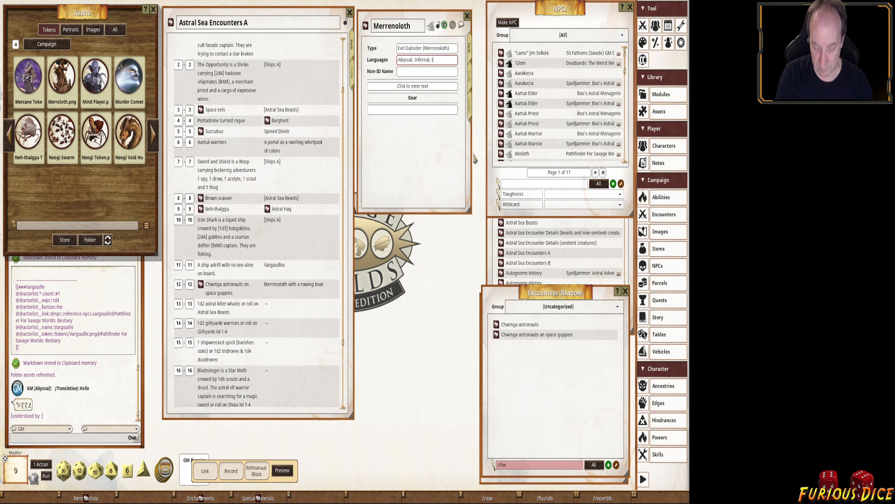
text(elepath)
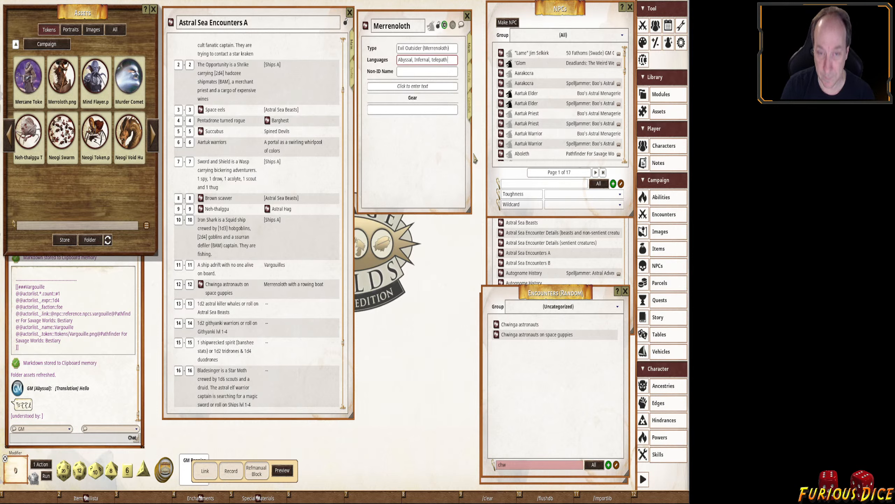
text(y 12")
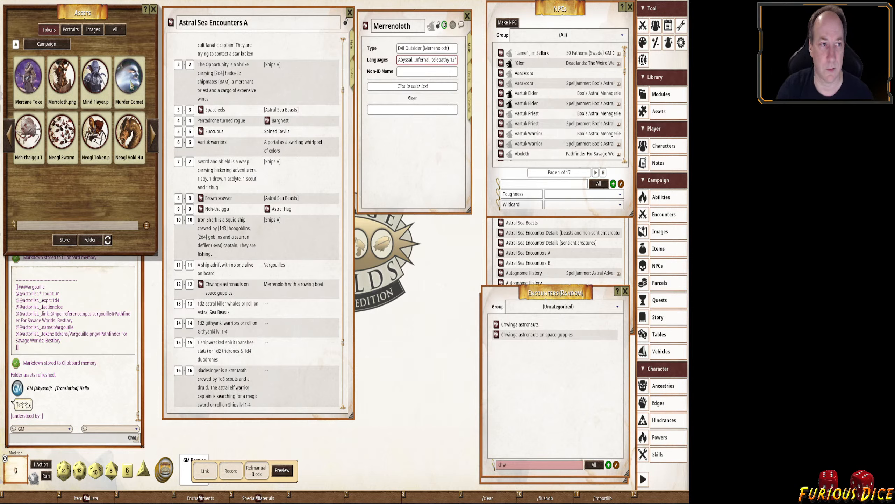
Assign the Merroloth.png token to the Merrenoloth NPC and lengthen its record window.
drag(93, 76, 453, 25)
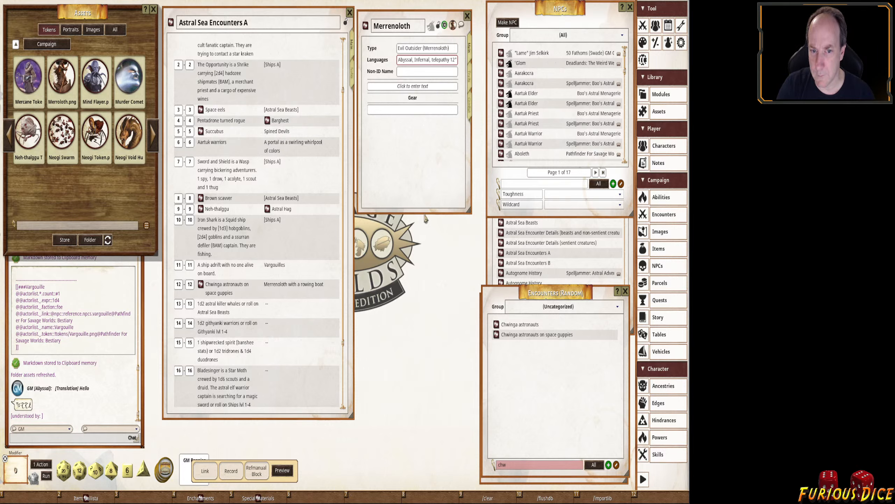
drag(424, 213, 423, 342)
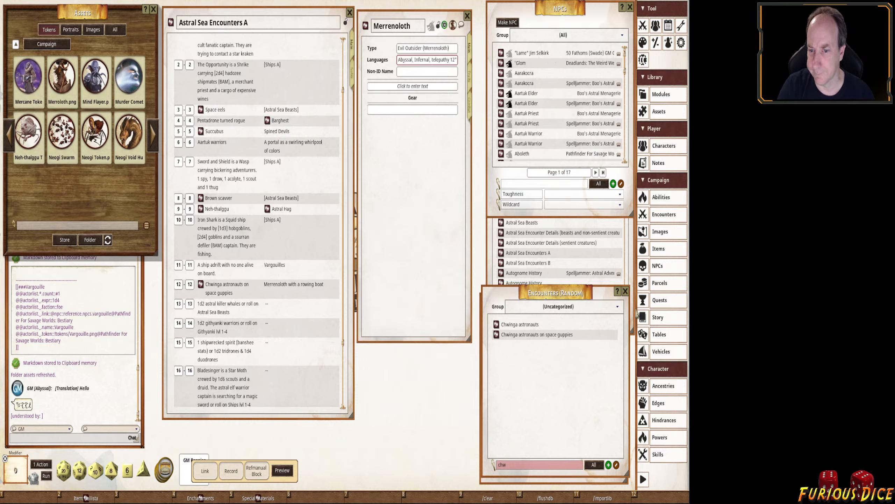
Set the Merrenoloth's Agility and Smarts to d10, Spirit to d8, Vigor to d6, and Pace to 6.
click(470, 80)
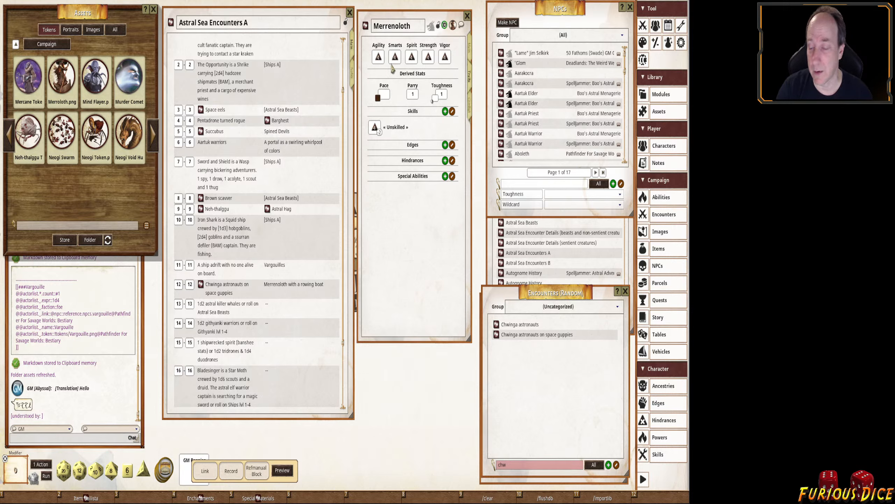
key(ctrl)
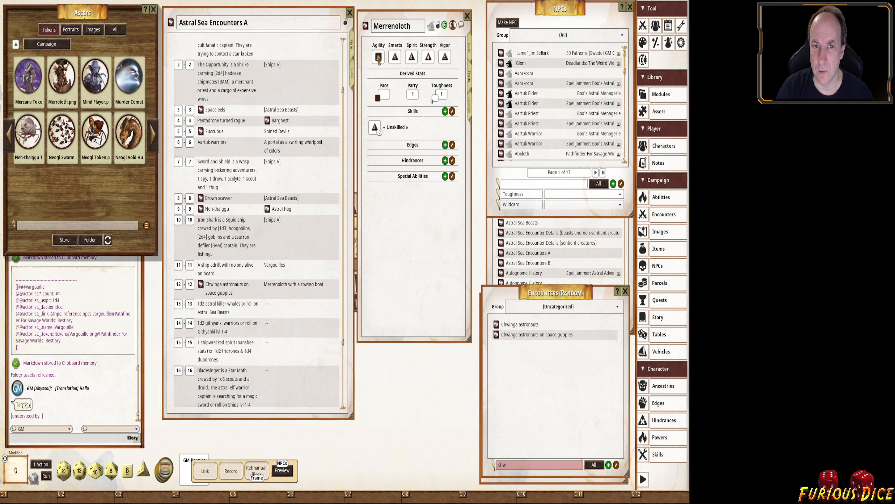
scroll(378, 57, up, 2)
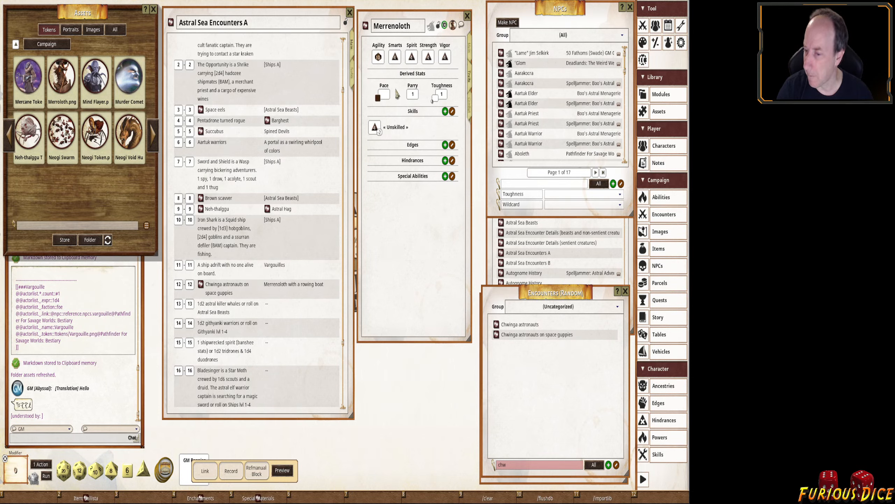
key(ctrl)
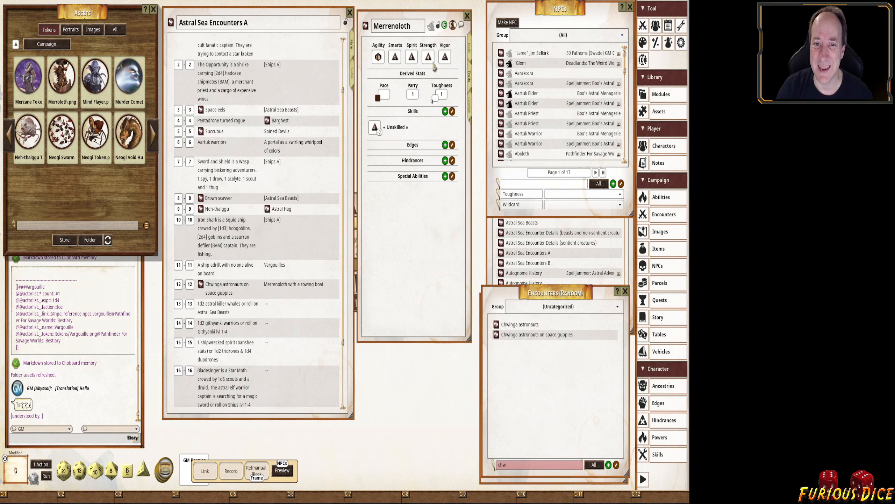
scroll(446, 58, up, 1)
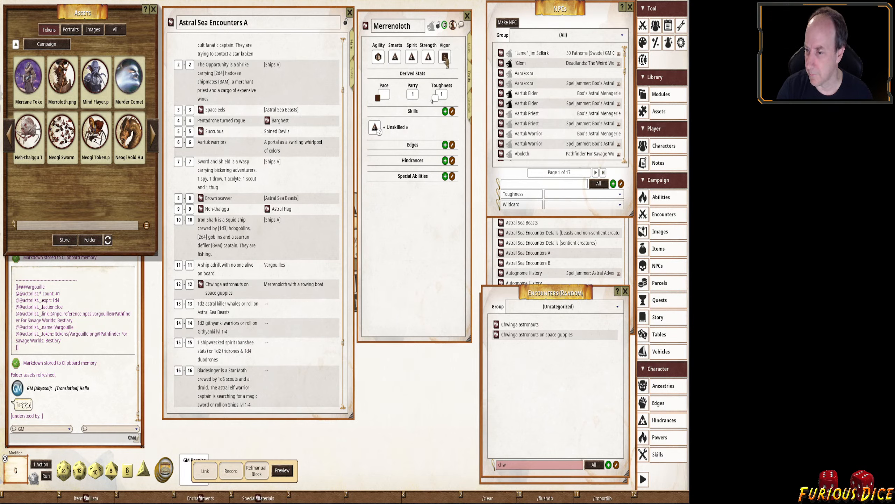
key(ctrl)
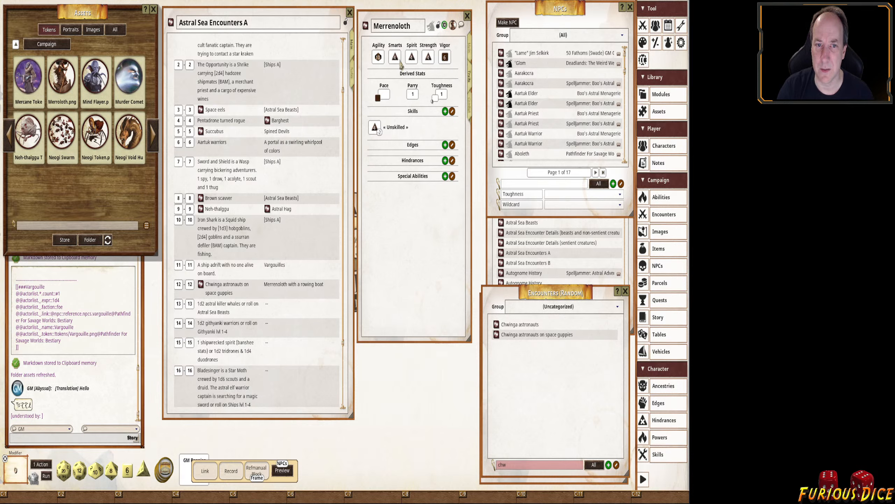
scroll(400, 62, up, 2)
scroll(395, 58, up, 1)
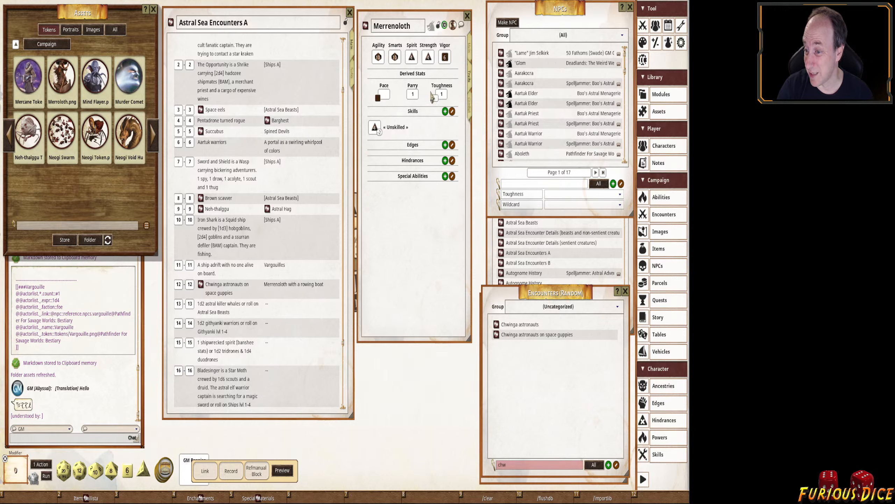
key(ctrl)
scroll(412, 58, up, 2)
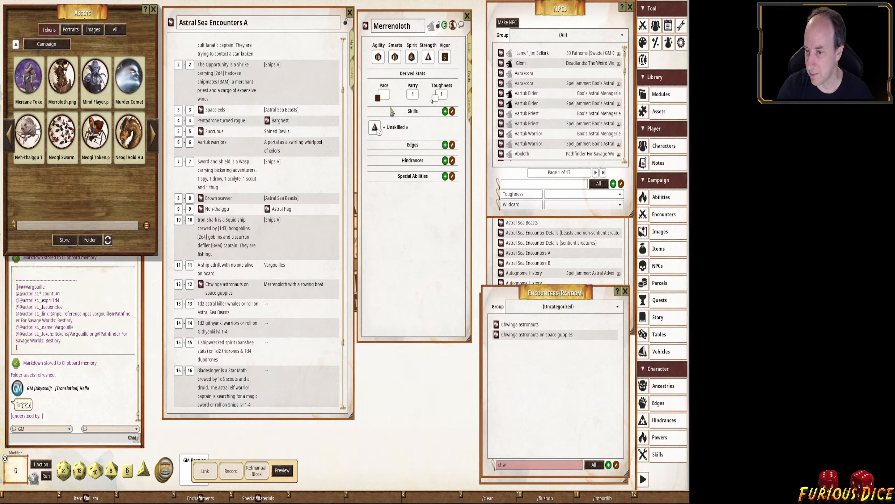
click(384, 94)
text(6)
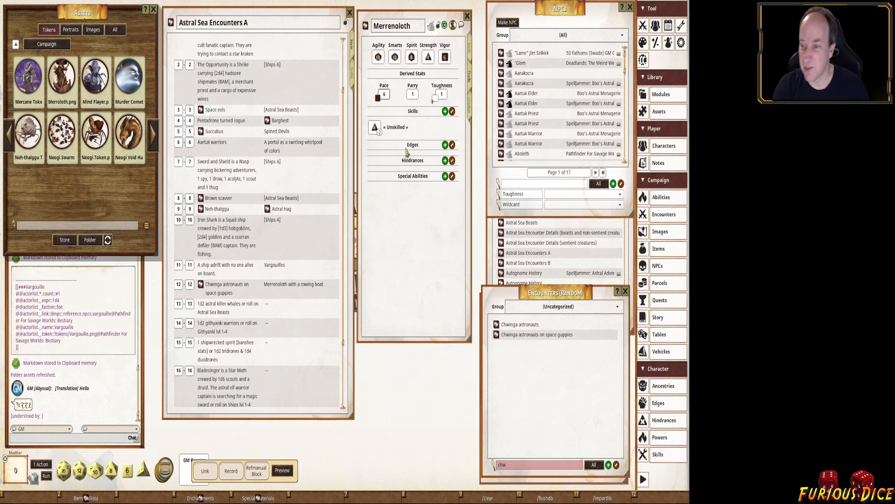
Clear the random encounters search filter and open the Pathfinder For Savage Worlds: Core Rules manual from the modules library.
click(539, 464)
key(BackSpace)
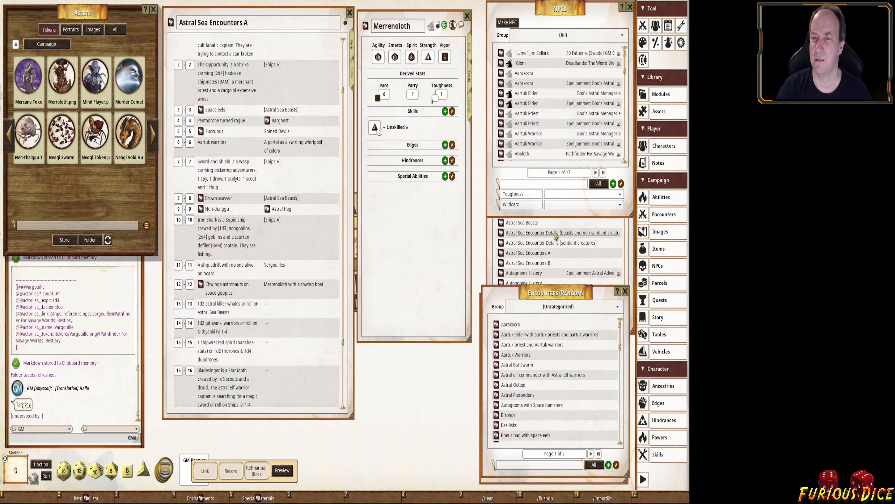
click(659, 99)
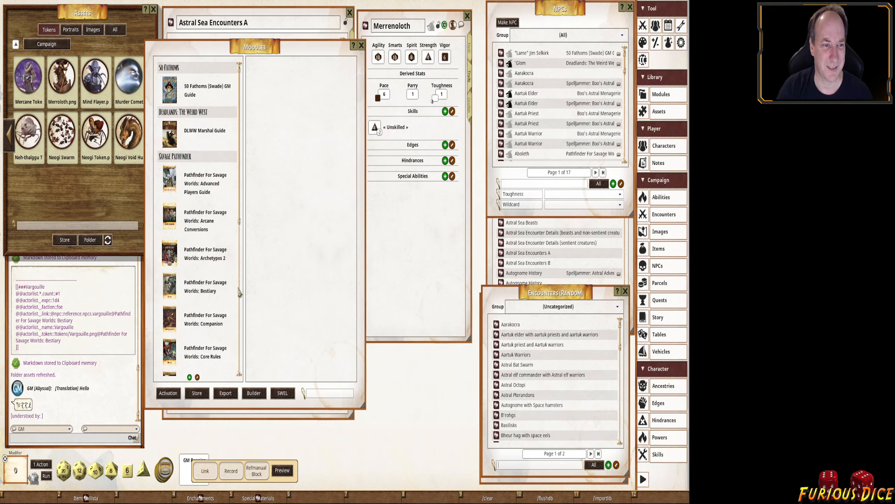
scroll(208, 326, down, 3)
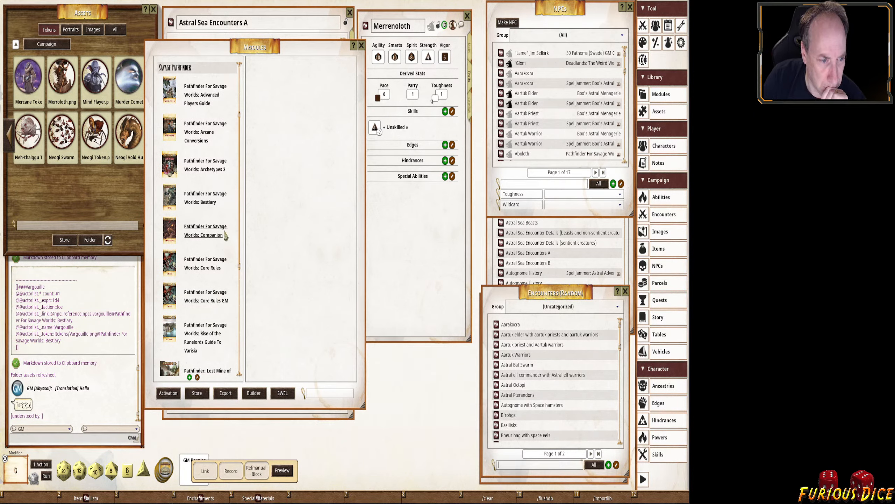
click(228, 235)
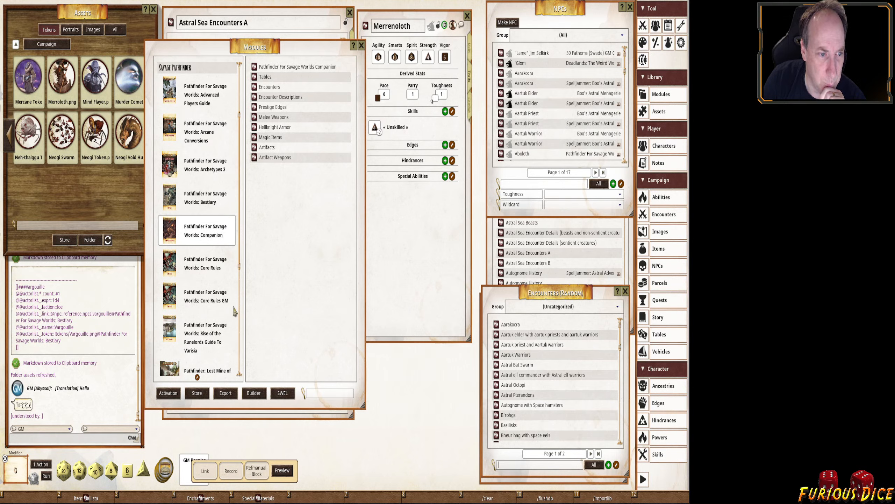
scroll(219, 322, down, 2)
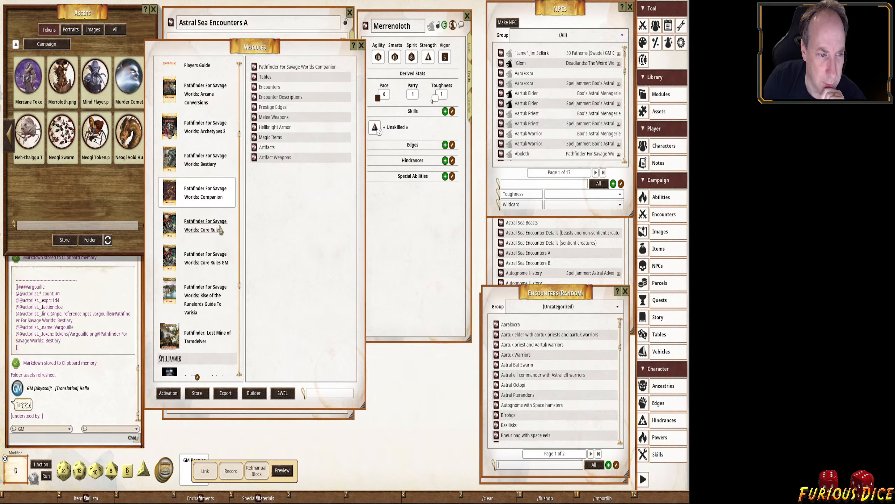
click(205, 225)
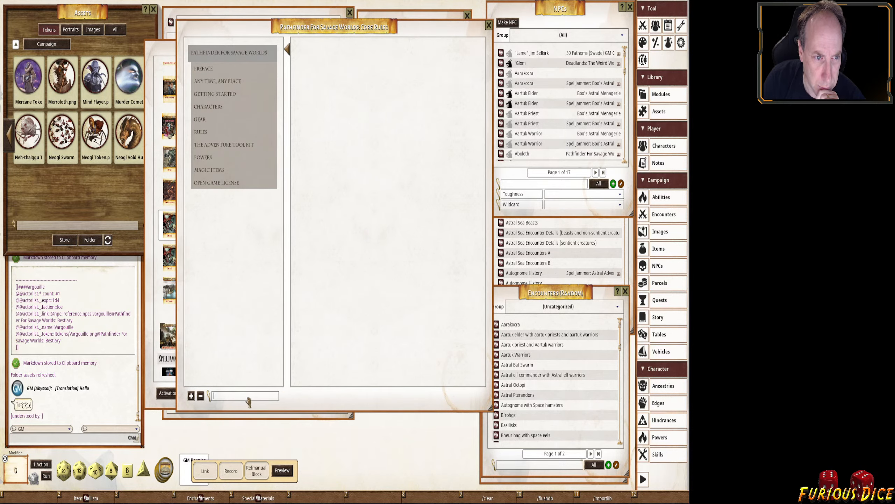
Search the Core Rules manual for "swim", read the Drowning rules, and close the manual.
click(268, 397)
text(swim)
key(Return)
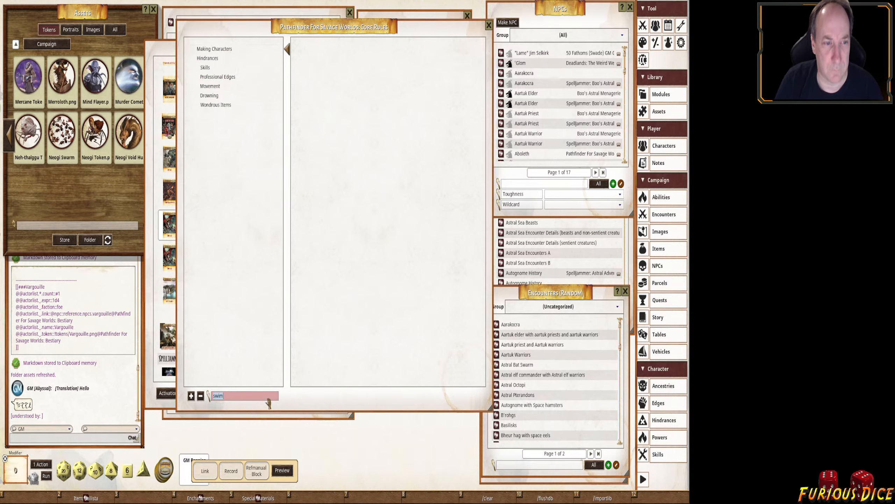
click(209, 95)
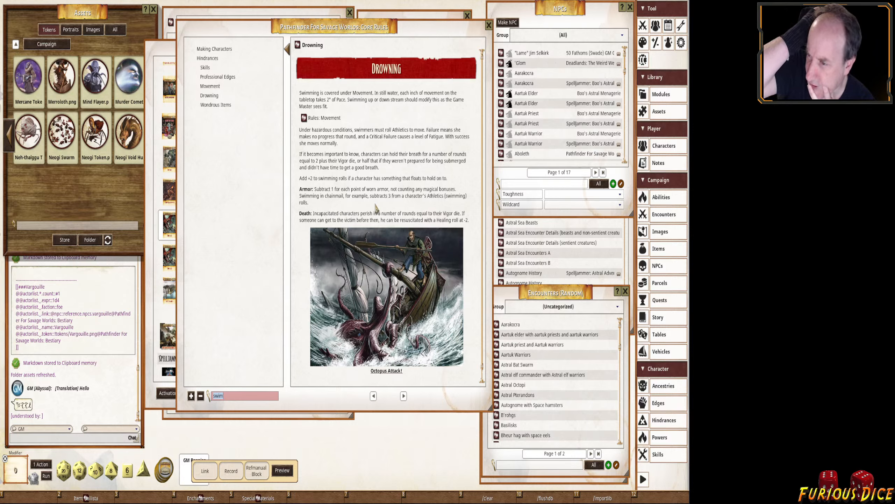
scroll(398, 221, down, 1)
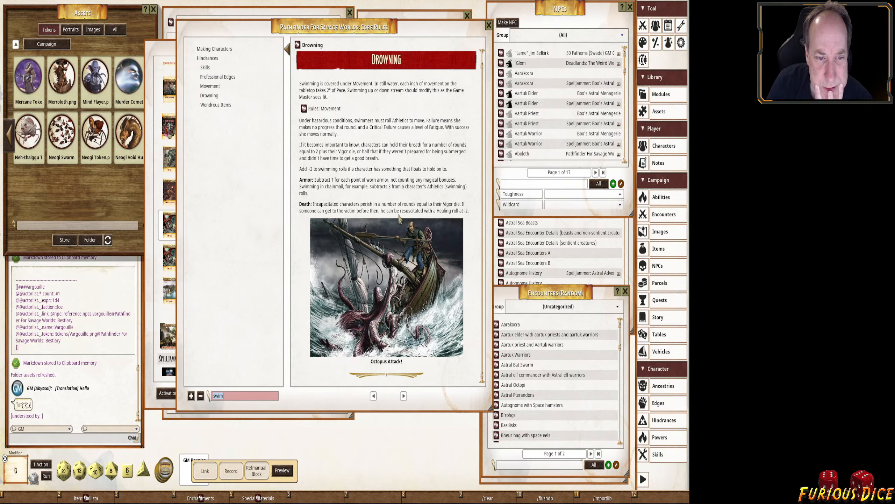
click(489, 25)
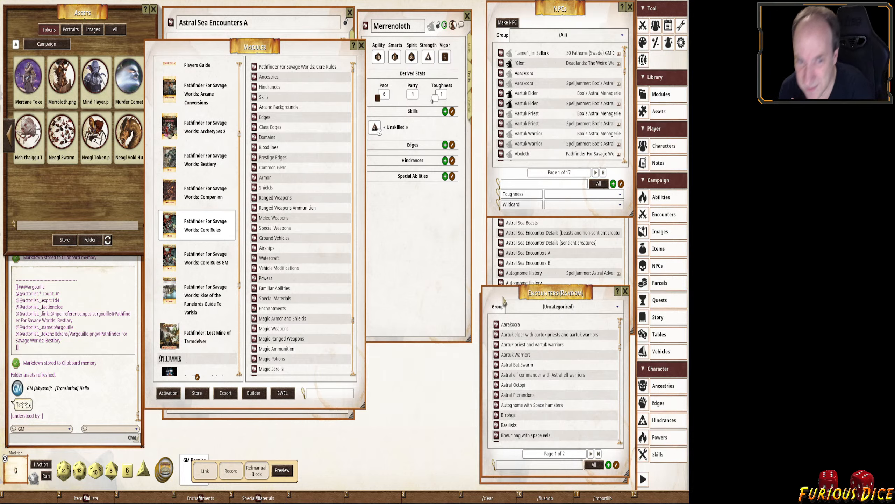
Add the Athletics skill to the Merrenoloth at d8 and lower its Agility to d8.
click(404, 246)
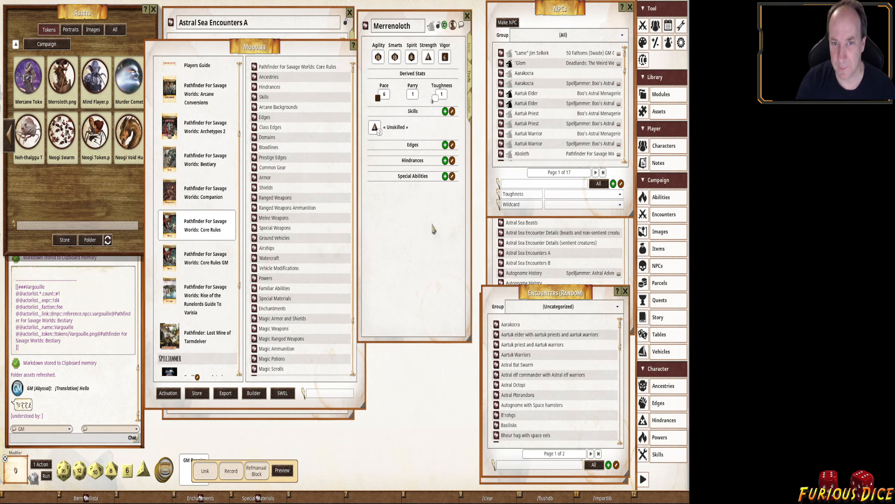
click(445, 112)
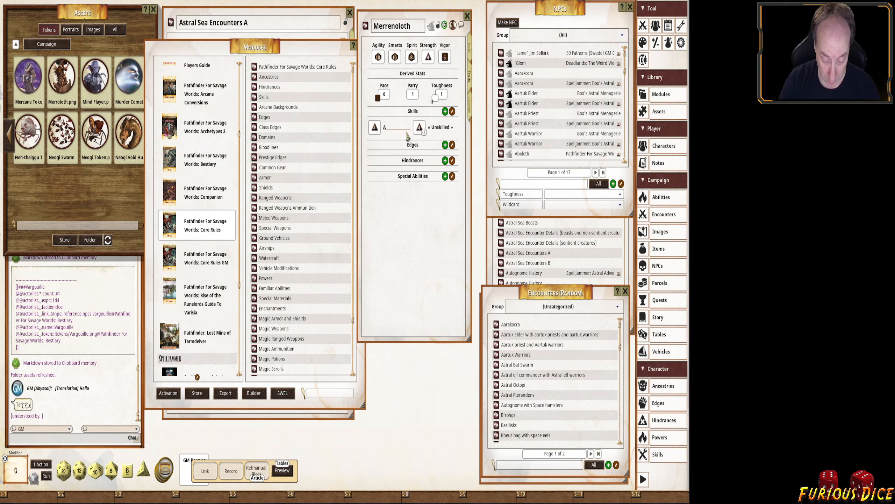
text(A)
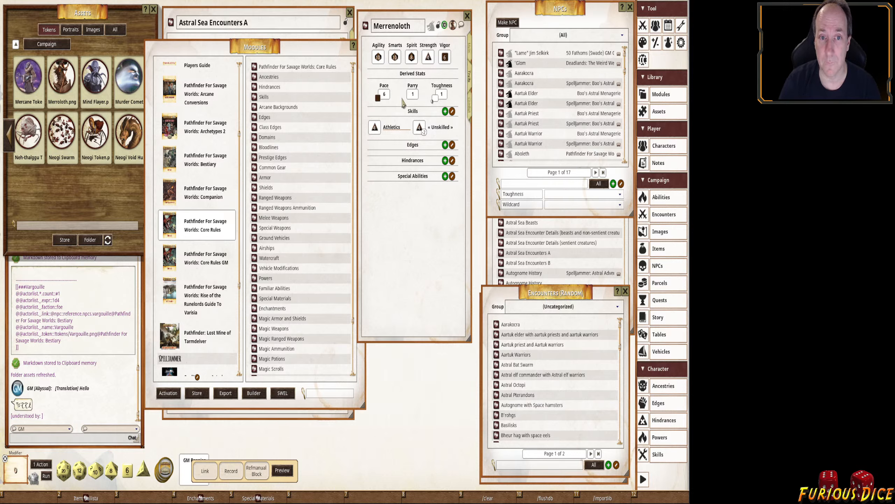
drag(378, 57, 374, 128)
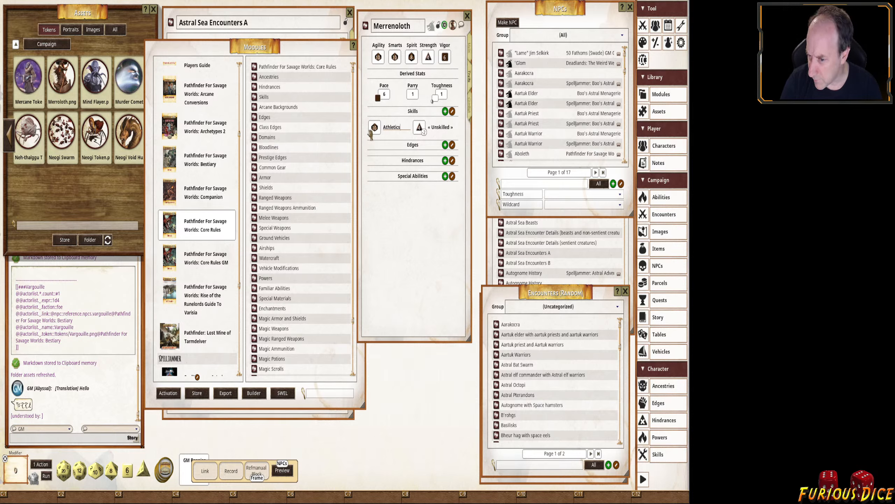
scroll(372, 131, down, 1)
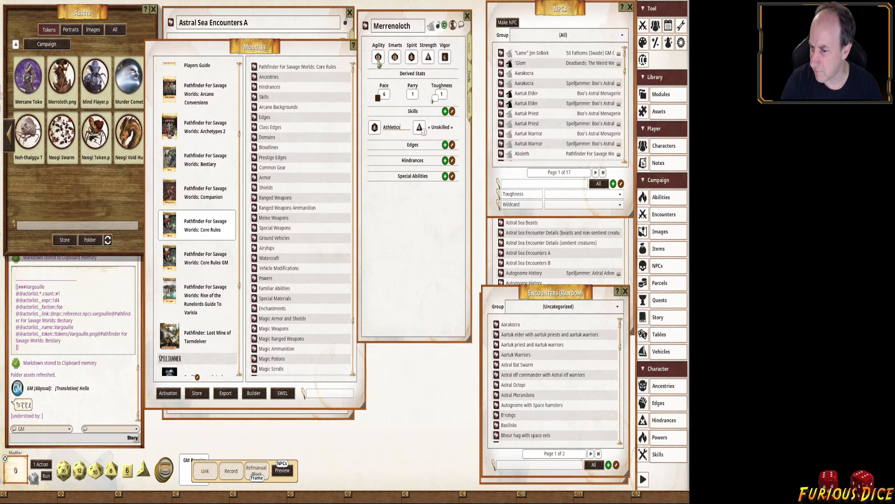
scroll(378, 60, down, 1)
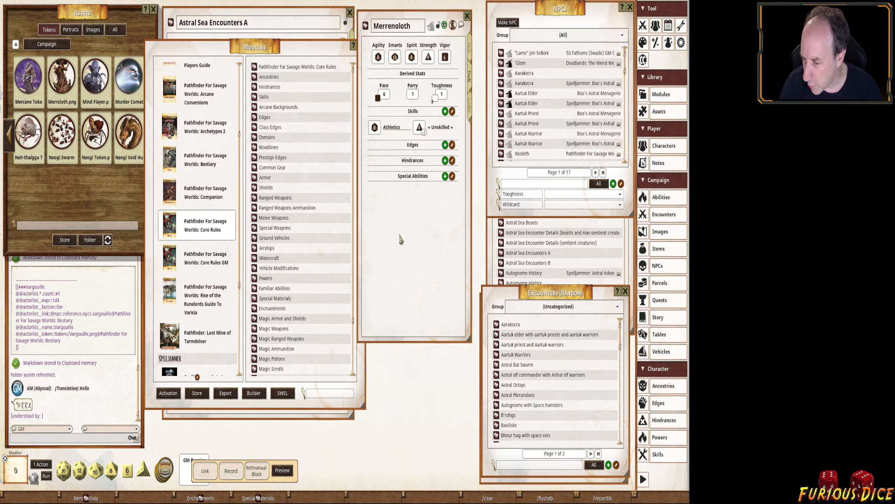
Add the Common Knowledge skill to the Merrenoloth.
click(445, 111)
text(Com)
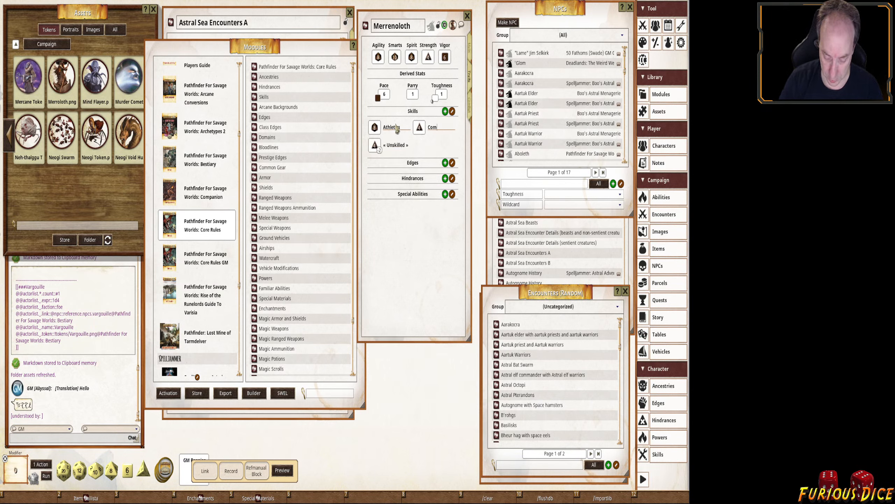
text(mon Knowle)
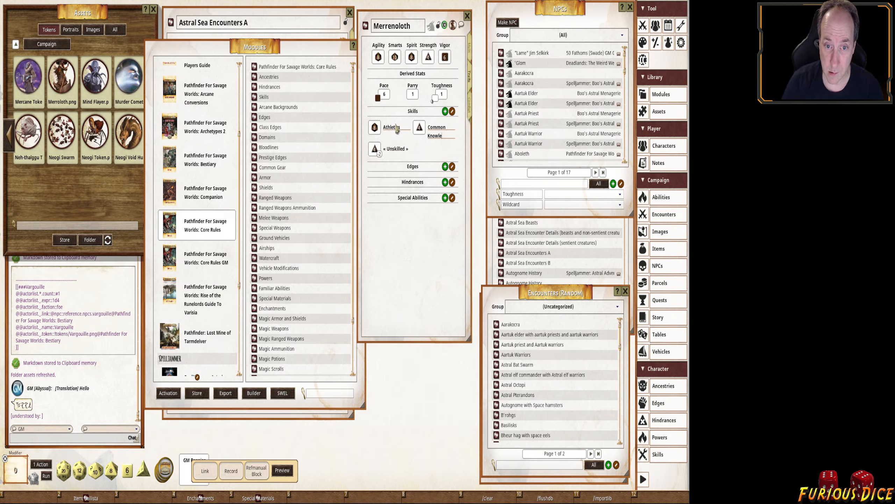
text(dge)
key(Return)
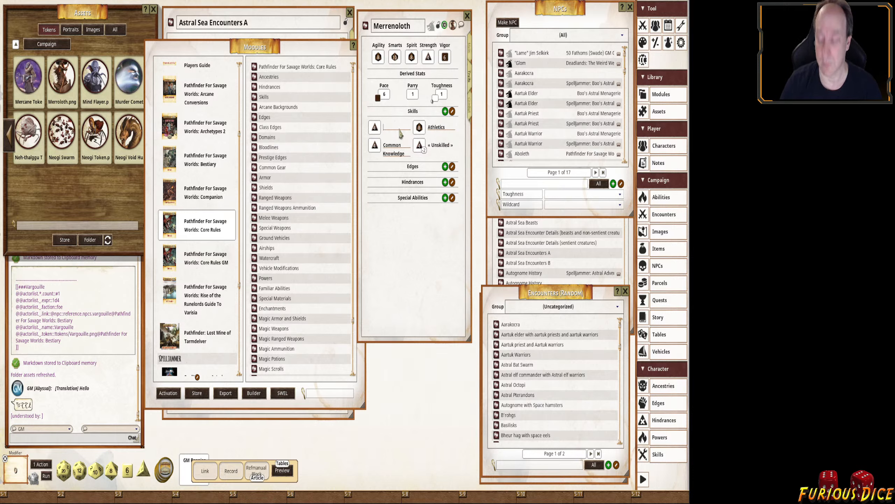
Add the skills Notice and "Intimdation" to the Merrenoloth.
text(Notic)
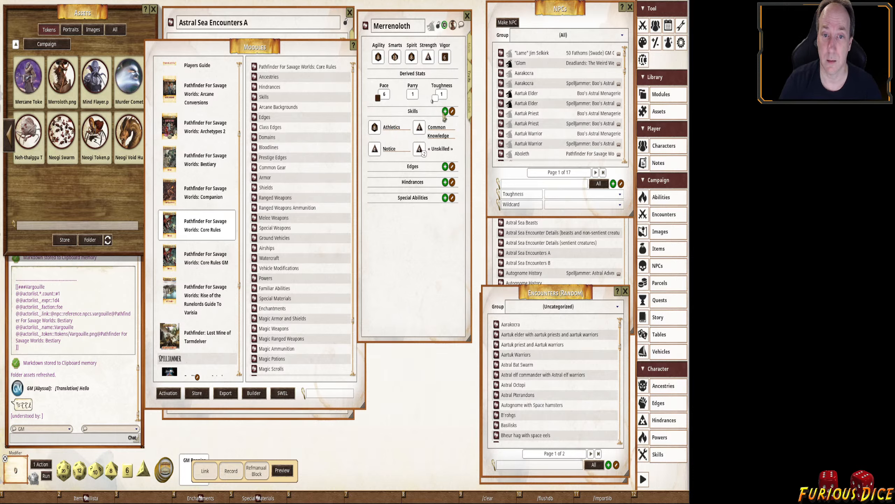
text(e)
key(Return)
text(Inti)
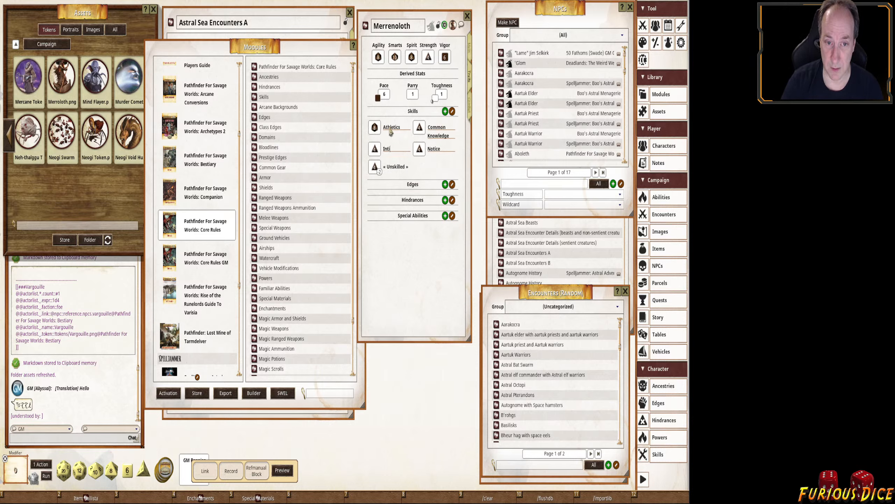
text(mdation)
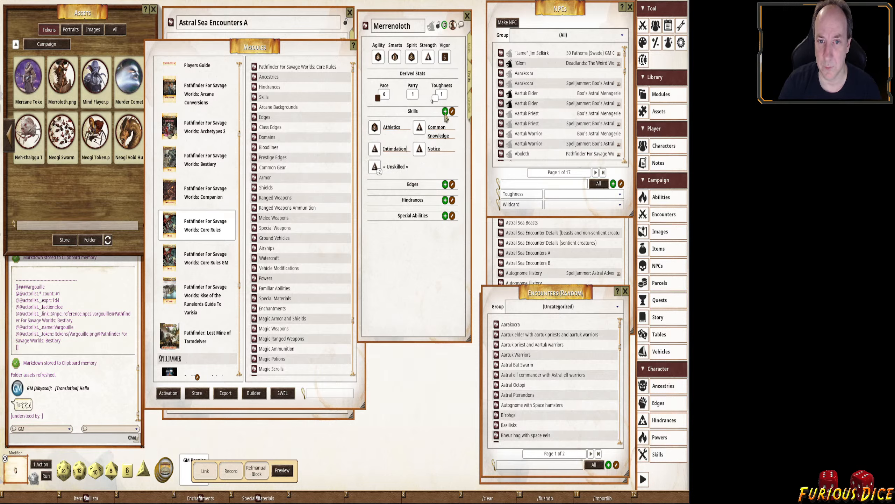
Add the Stealth and Fighting skills to the Merrenoloth.
click(446, 111)
text(S)
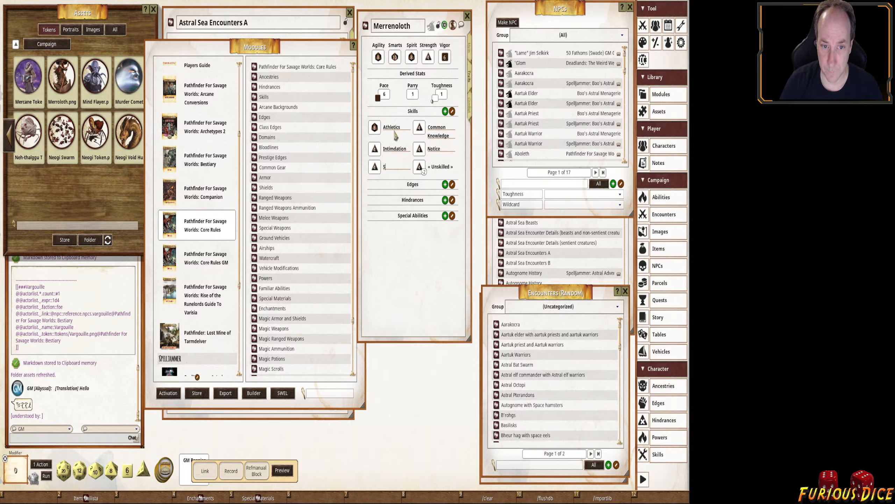
text(ytalth)
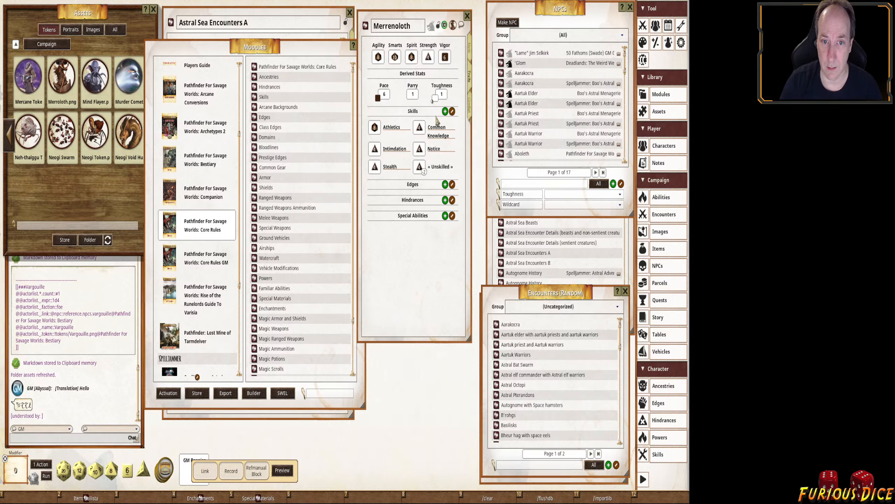
click(445, 111)
text(Fighhting)
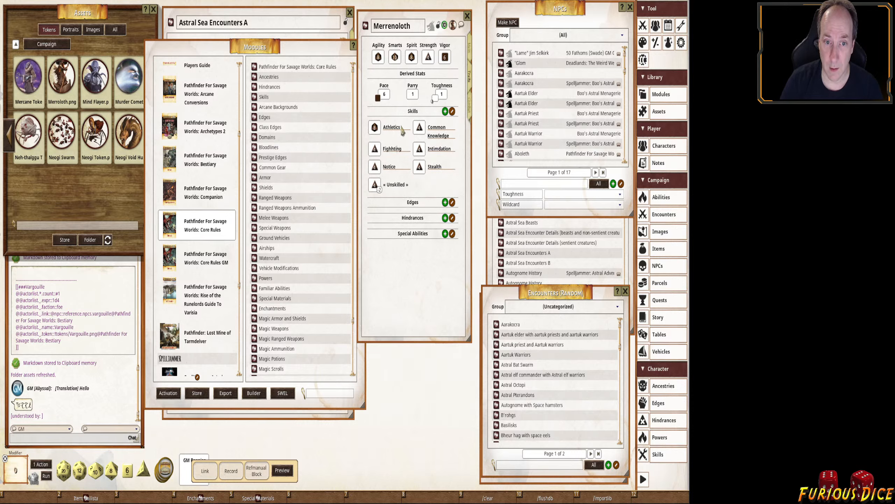
key(BackSpace)
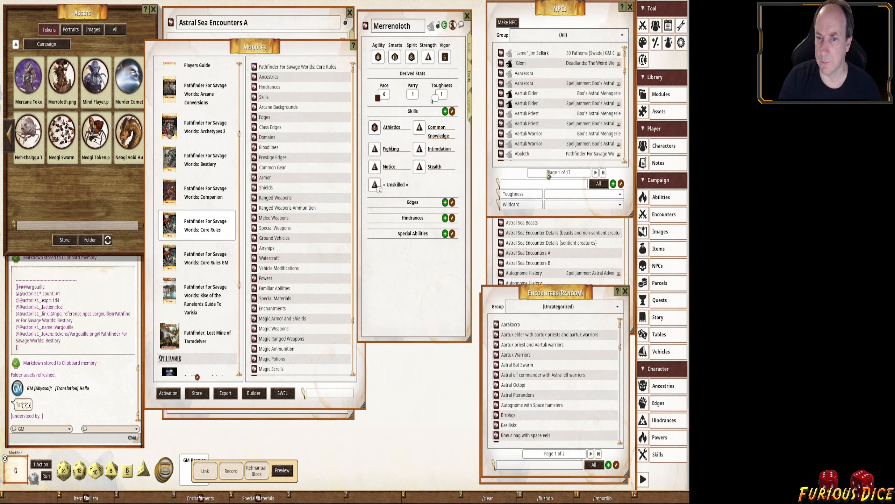
Search the NPC list for "demon", for "loth", and again for "demon" to find comparable creatures.
click(545, 184)
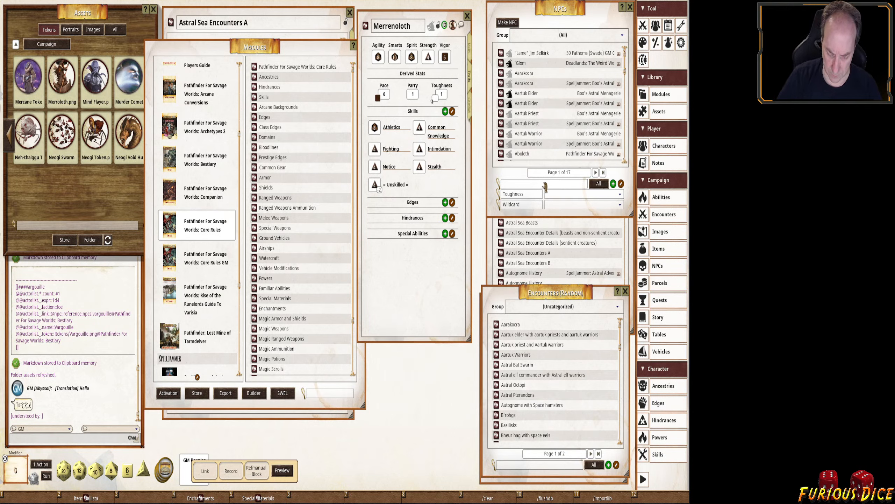
text(demon)
key(Return)
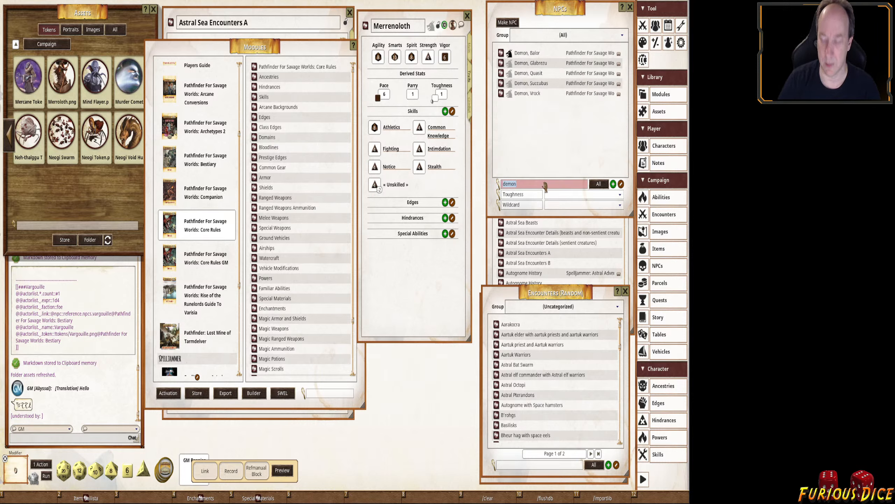
key(BackSpace)
text(loth)
key(Return)
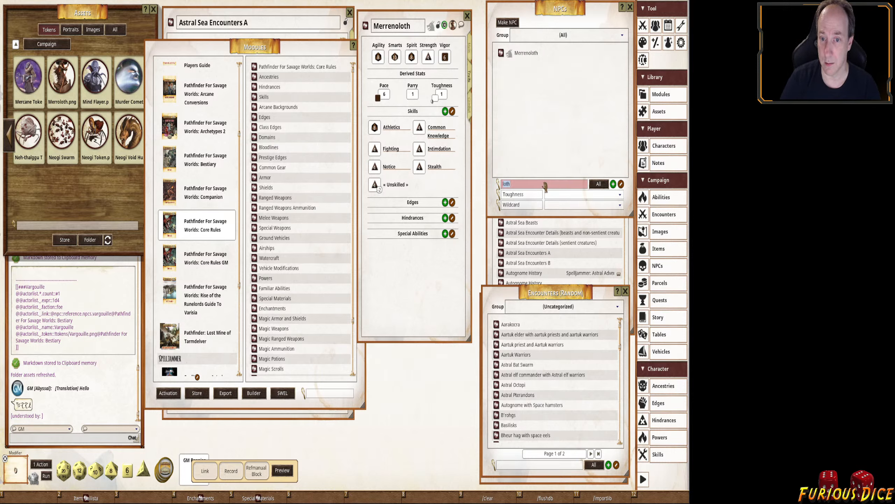
text(demon)
key(Return)
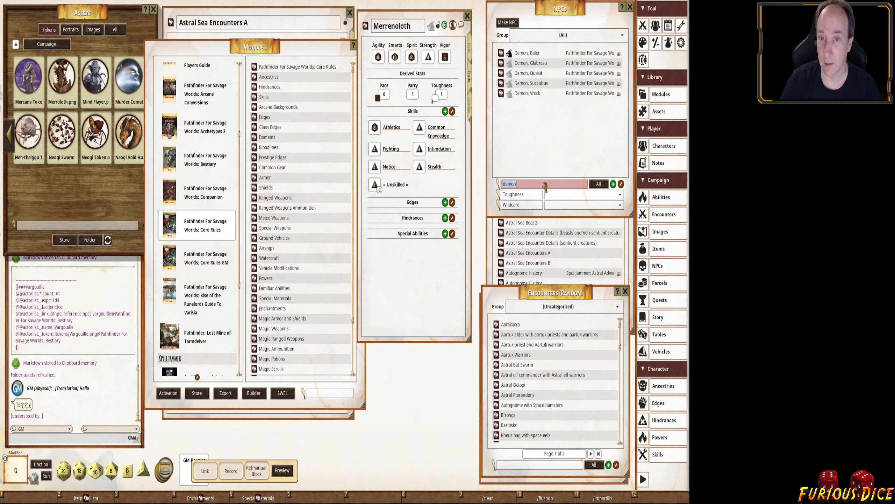
Open the "Demon, Succubus" record, lengthen it to review its skills and special abilities, and close it.
click(543, 84)
drag(318, 308, 235, 207)
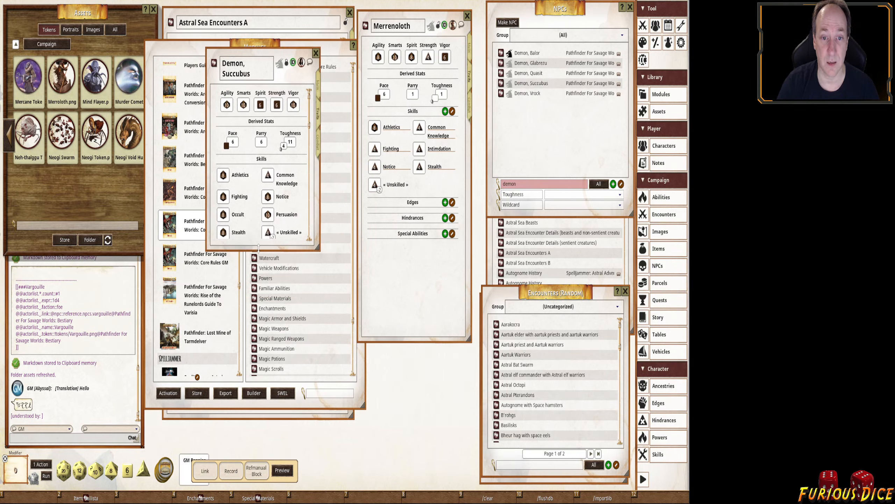
drag(258, 248, 252, 356)
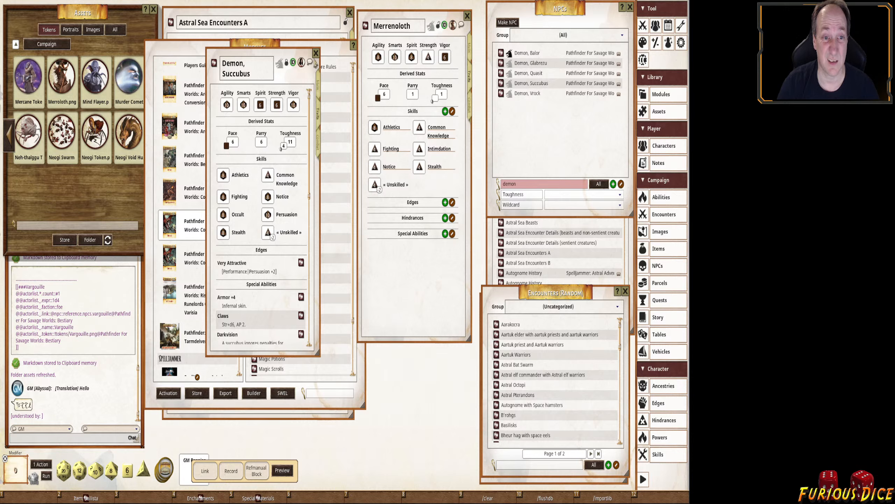
click(316, 53)
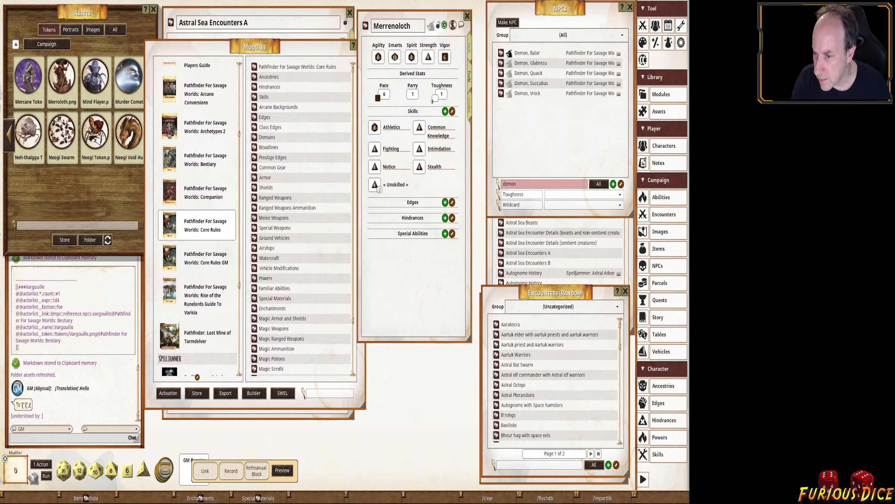
Raise the Merrenoloth's Notice to d8 and add the Academics skill.
scroll(376, 171, up, 2)
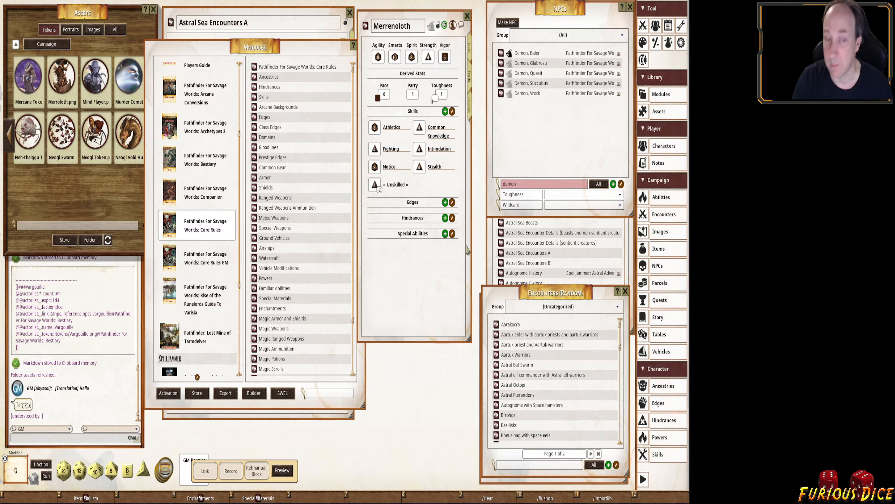
click(446, 112)
text(Academics)
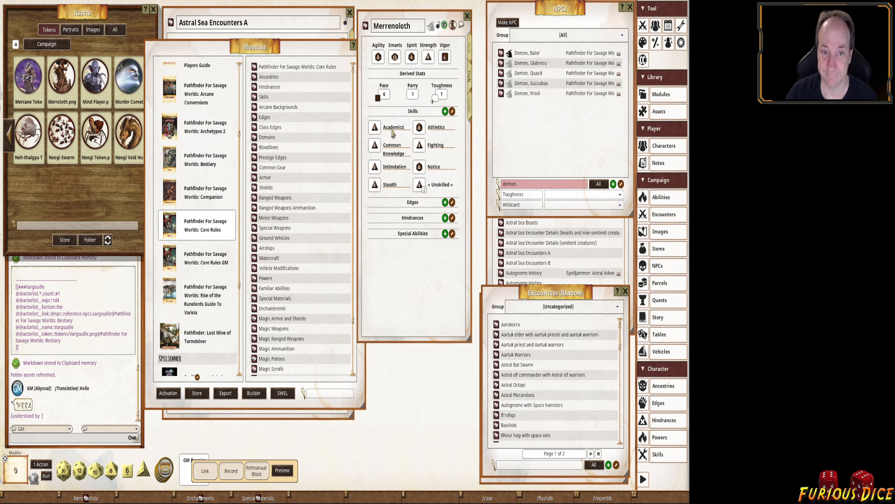
Raise the Merrenoloth's Academics die to d10 and add a Science skill with the same die.
key(ctrl)
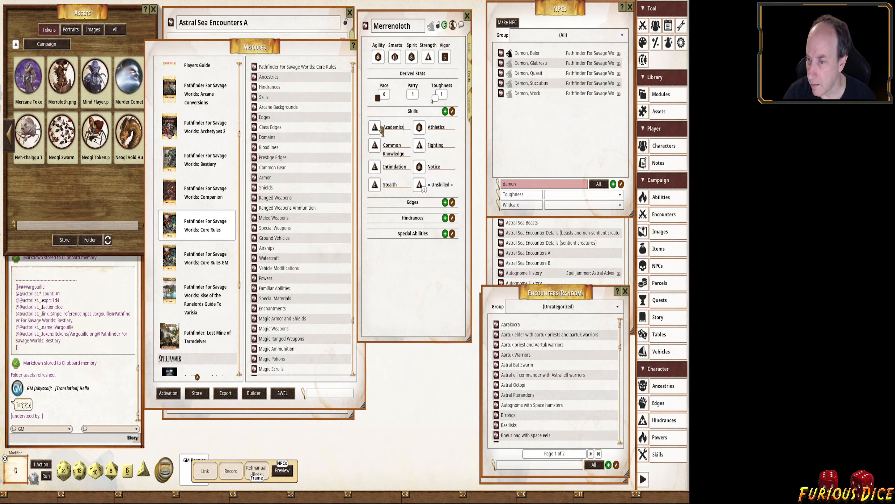
scroll(382, 131, up, 3)
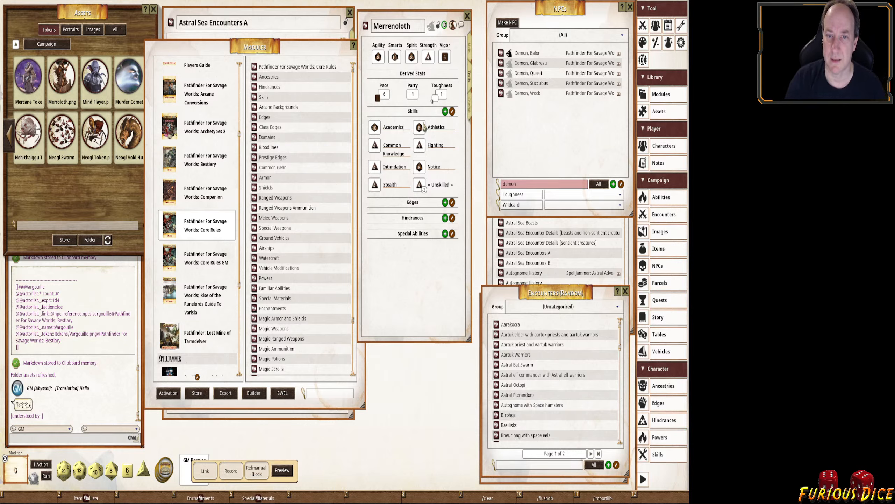
click(445, 111)
text(Science)
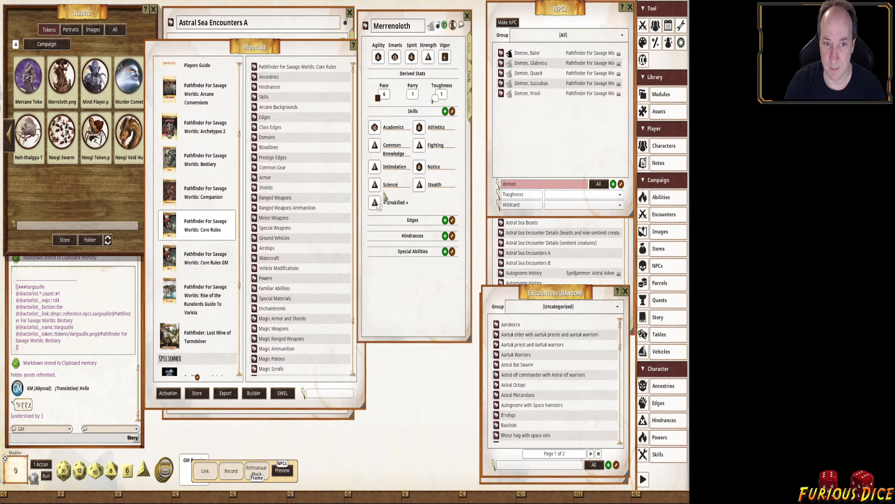
scroll(377, 188, up, 3)
scroll(377, 190, up, 1)
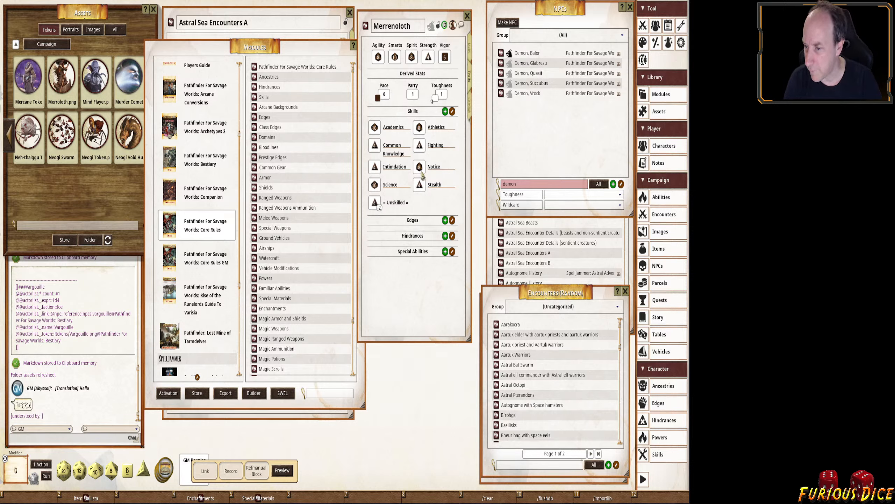
Add the Survival skill to the Merrenoloth and raise its die to d8.
click(445, 111)
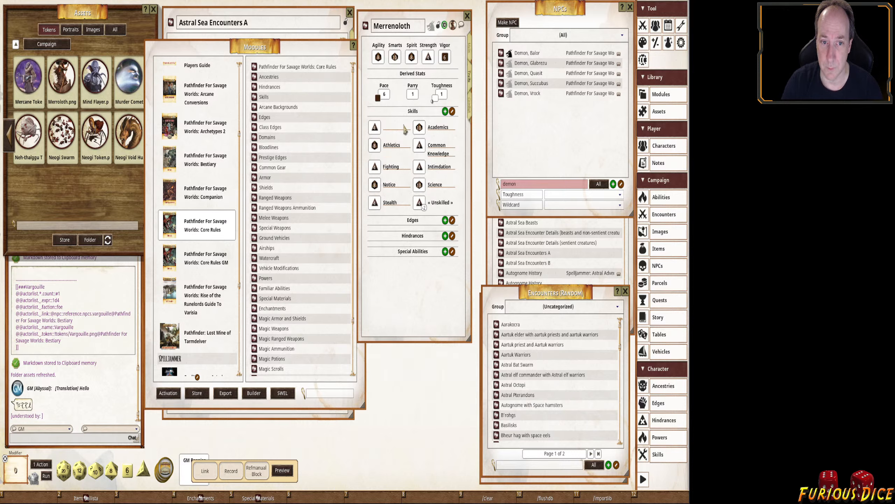
text(Survival)
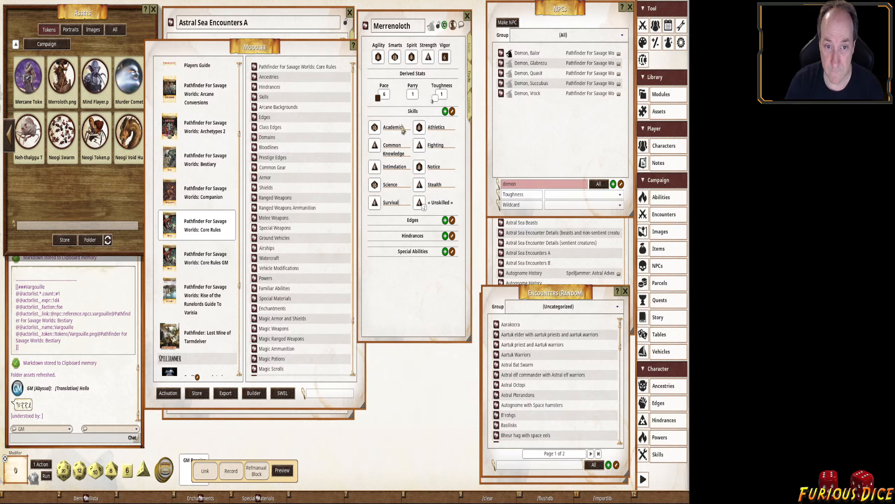
scroll(375, 206, up, 1)
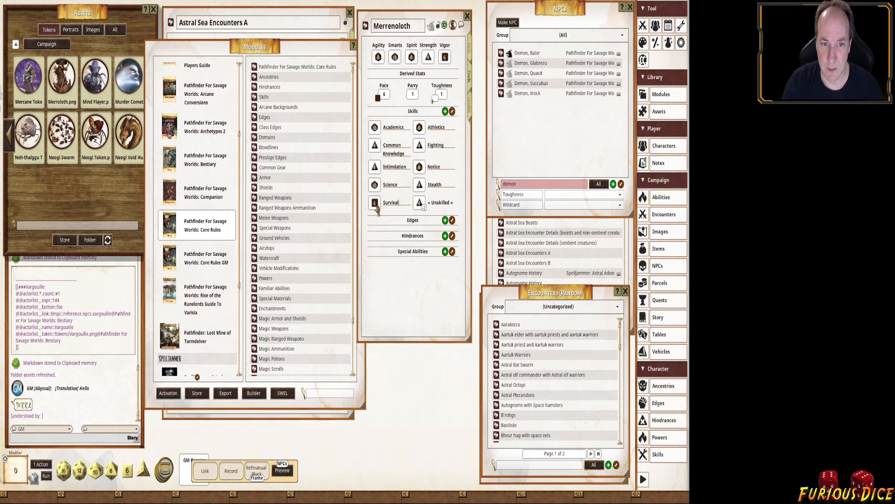
scroll(376, 206, up, 1)
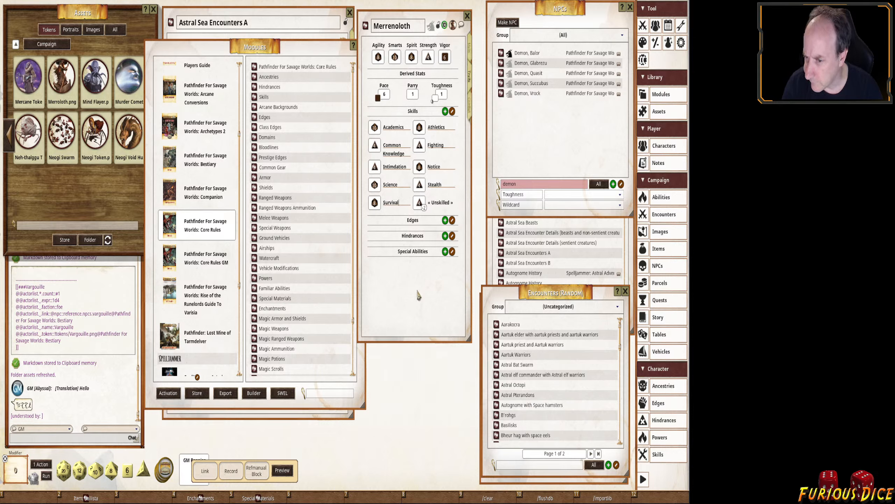
Open the abilities list and add DarkVision to the Merrenoloth's special abilities.
drag(418, 291, 423, 290)
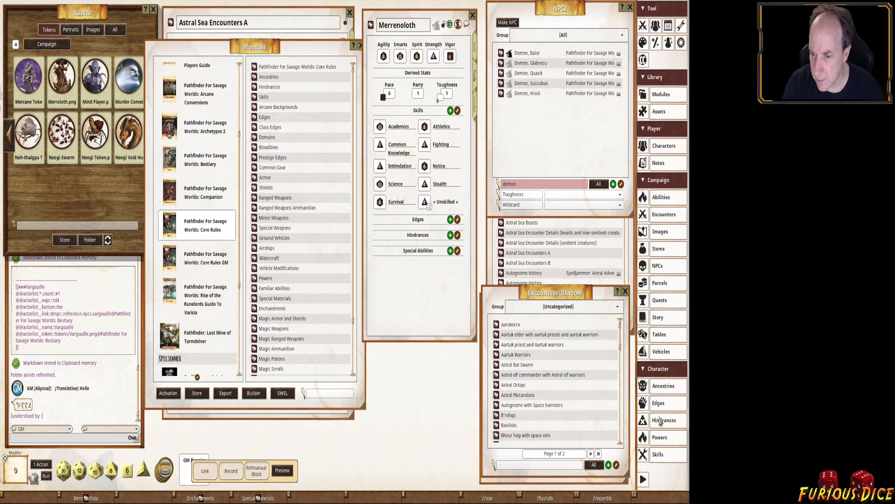
click(671, 203)
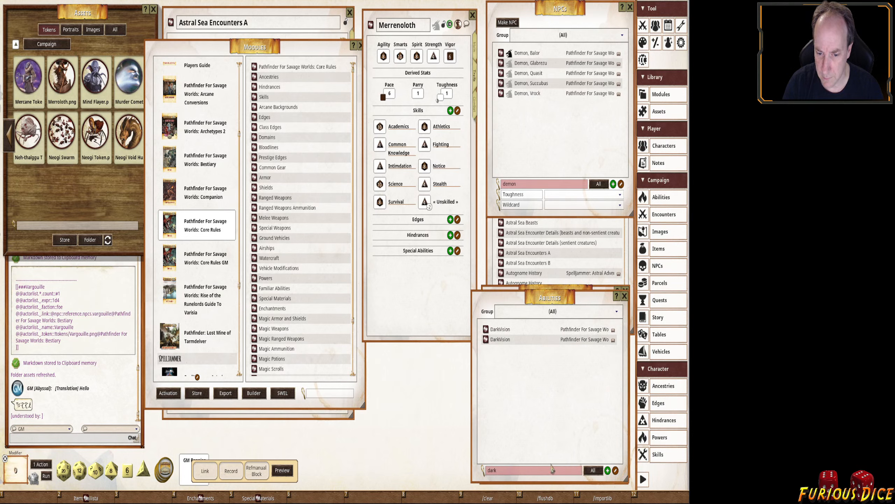
drag(486, 329, 393, 270)
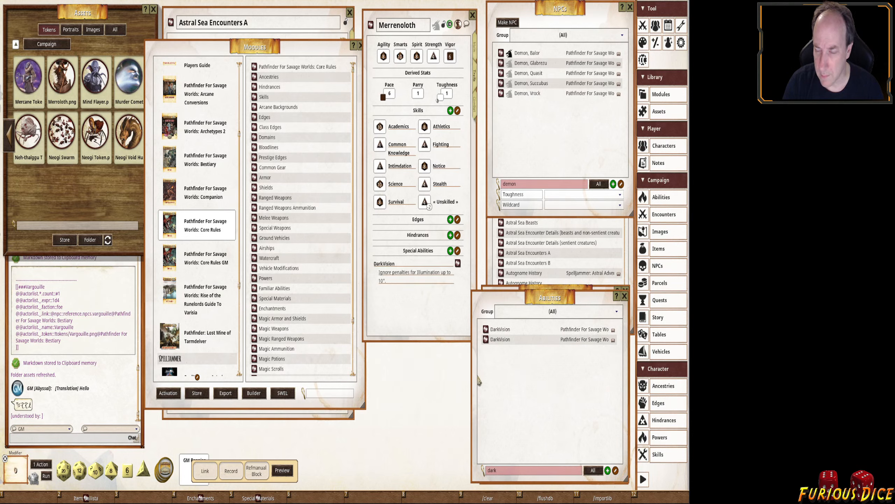
Open the "Demon, Succubus" special abilities for reference and add a special ability named Yugoloth to the Merrenoloth.
double_click(518, 84)
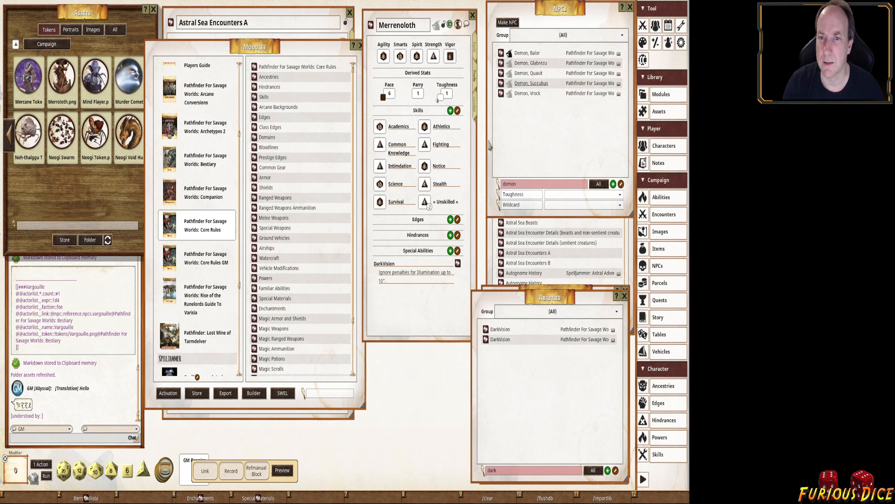
scroll(291, 325, down, 10)
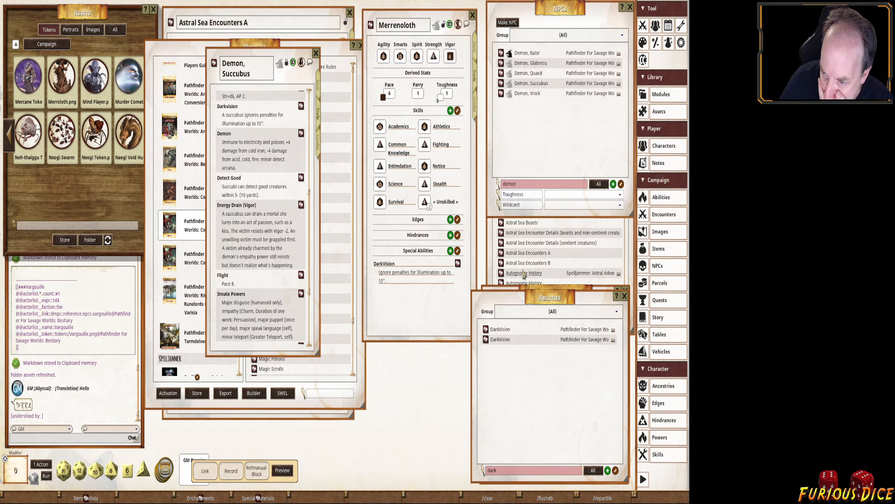
click(451, 251)
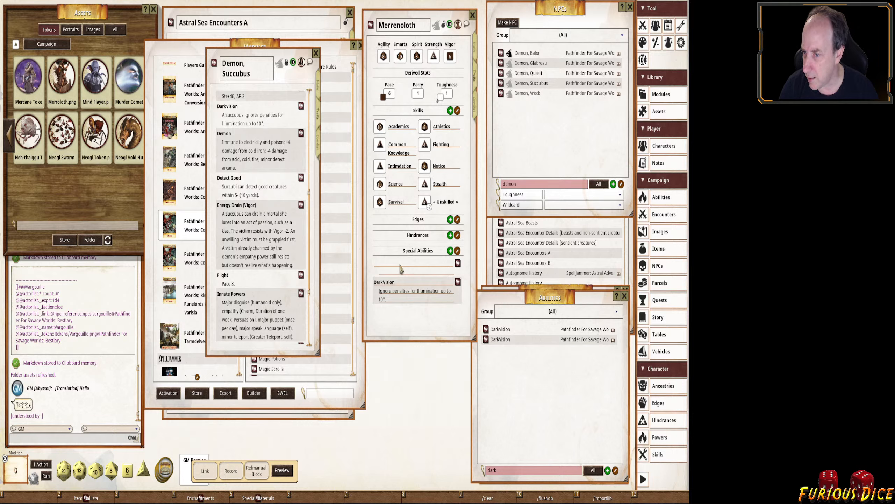
text(Y)
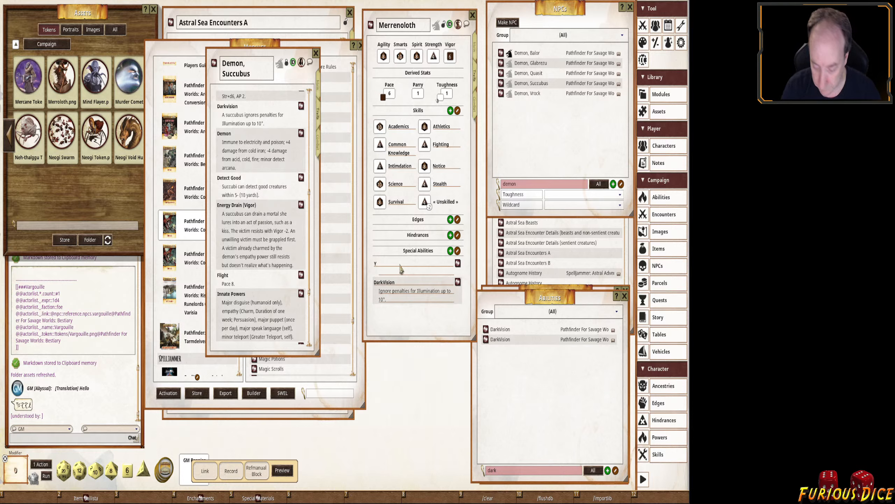
text(ugoloth)
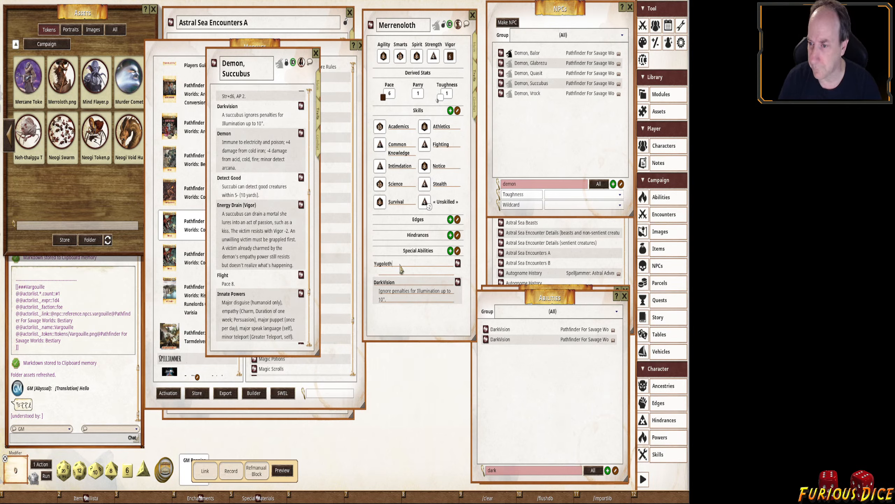
key(Return)
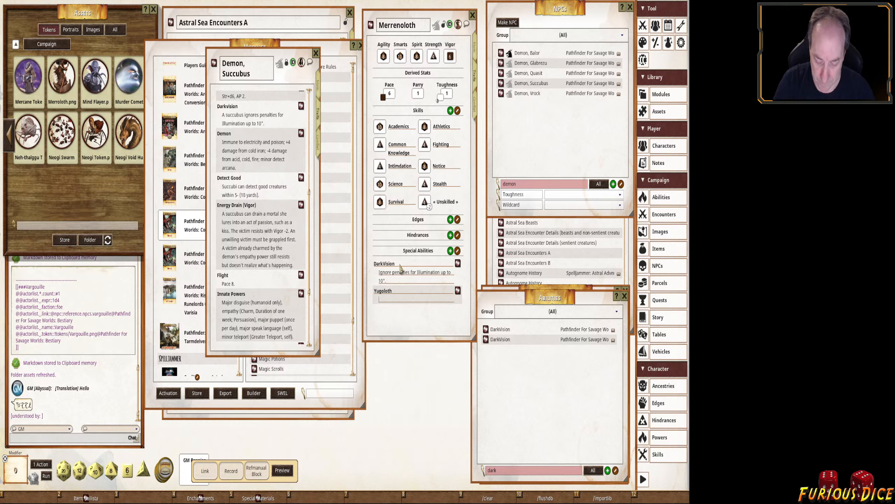
Begin the Yugoloth ability's description with "Immune to acid and poison;".
text(Immune to )
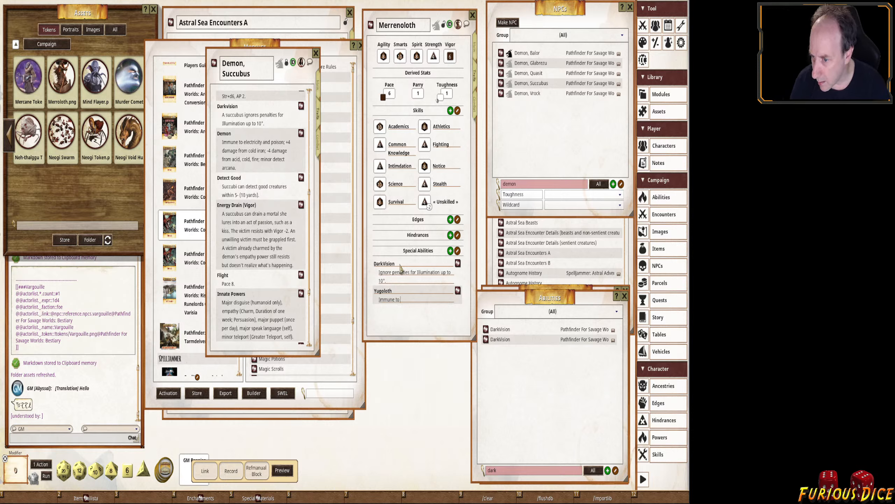
text(acid,)
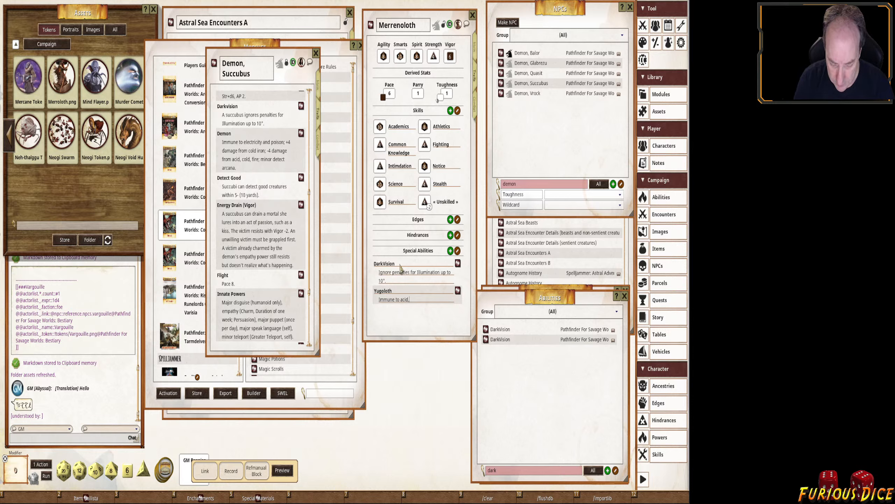
text( poison)
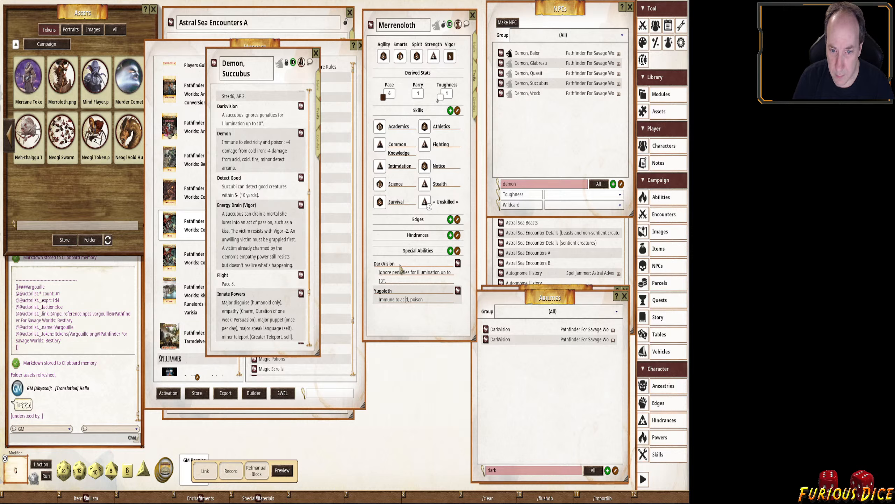
key(BackSpace)
text(a)
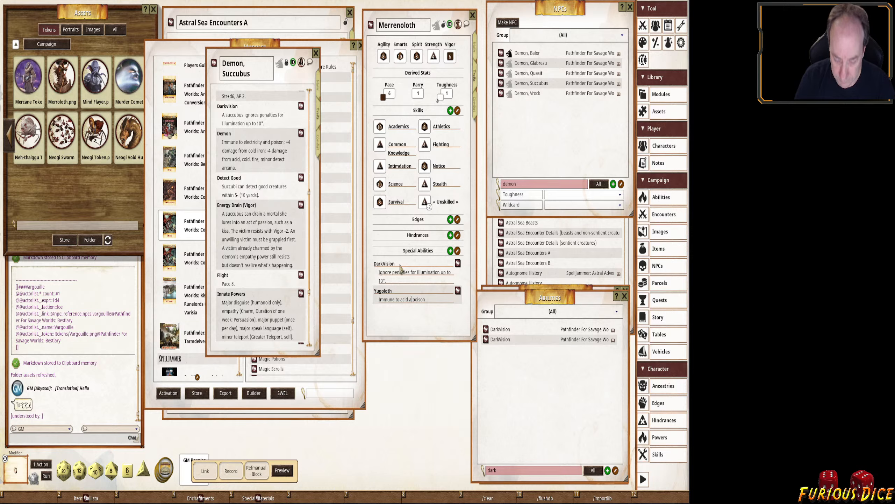
text(nd)
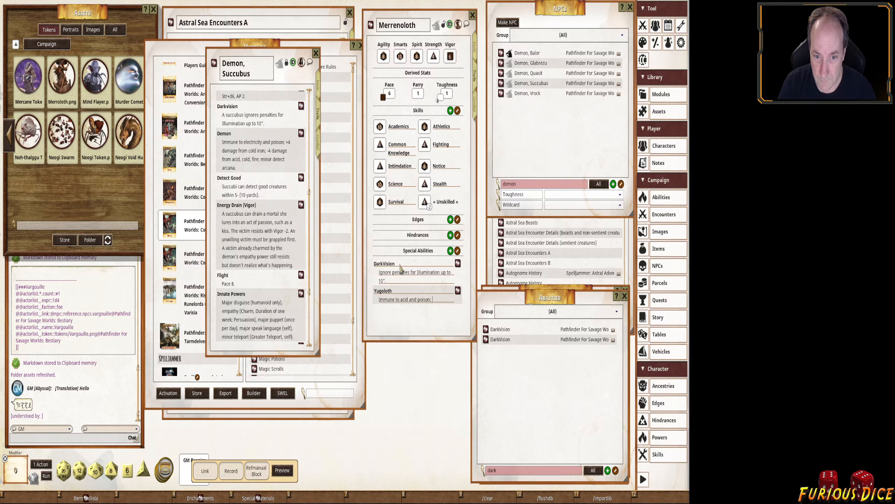
Extend the Yugoloth description with "-4 damage from cold, fire, non-magical attacks;".
text( +4)
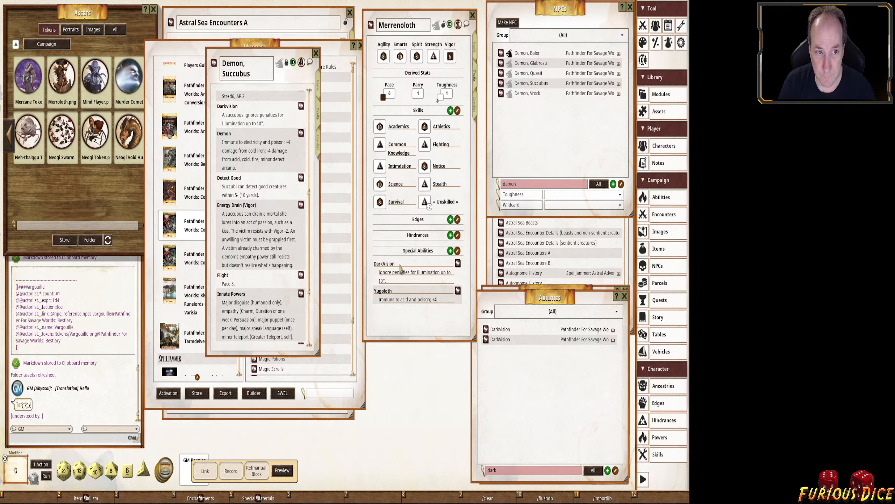
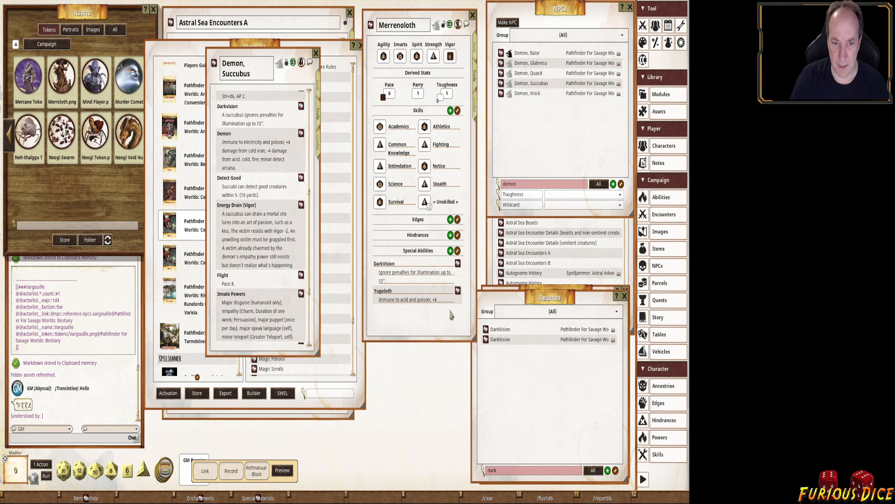
key(shift+Left)
key(shift+Left)
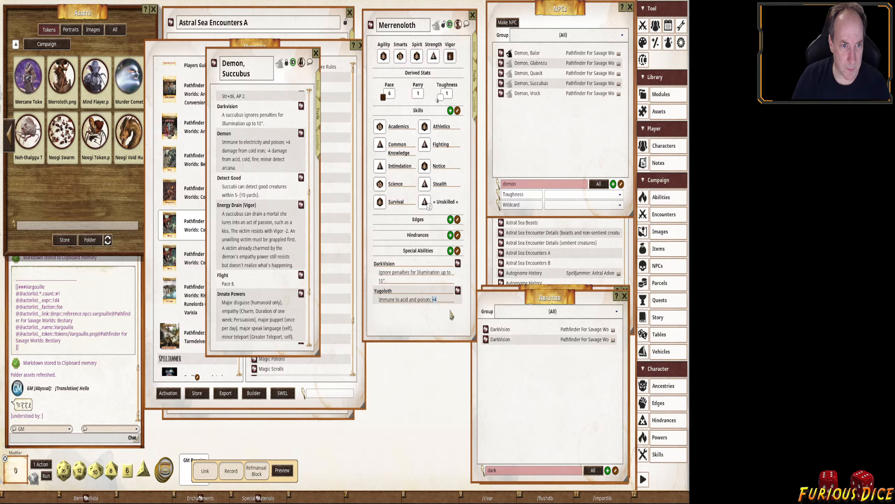
text(-)
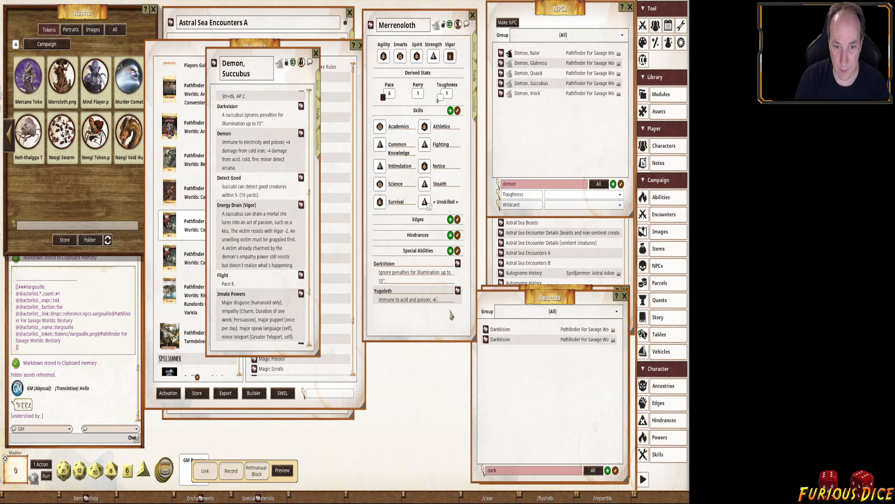
text(4 damage from cold, fire,)
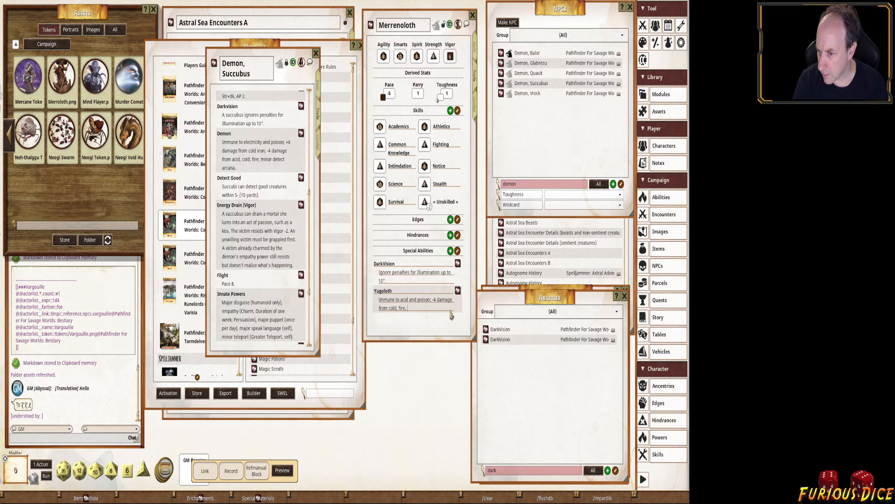
text(non)
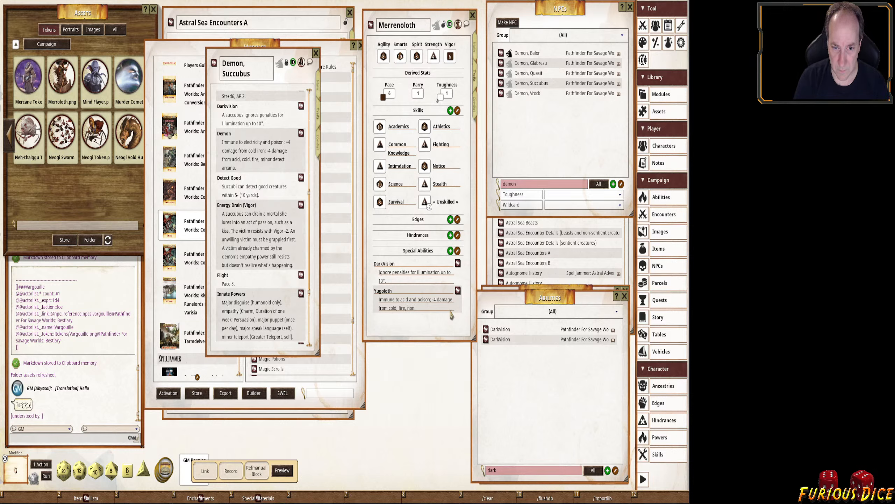
text(-magical atta)
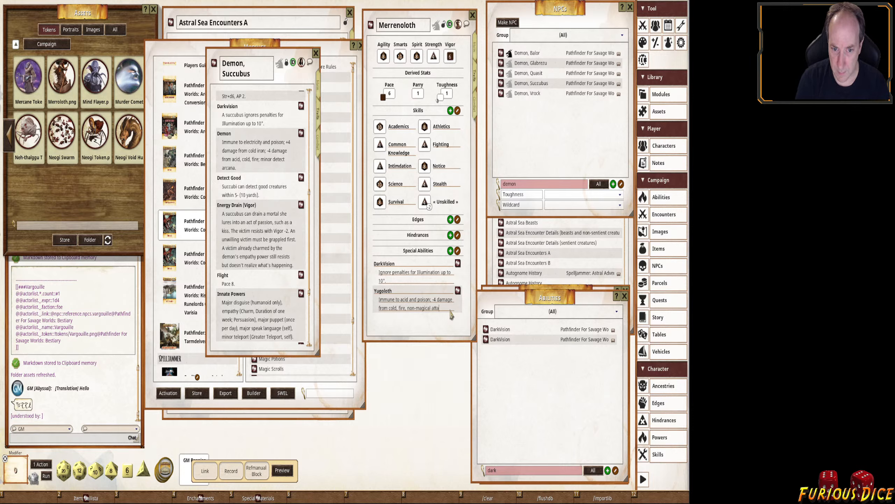
text(cks;)
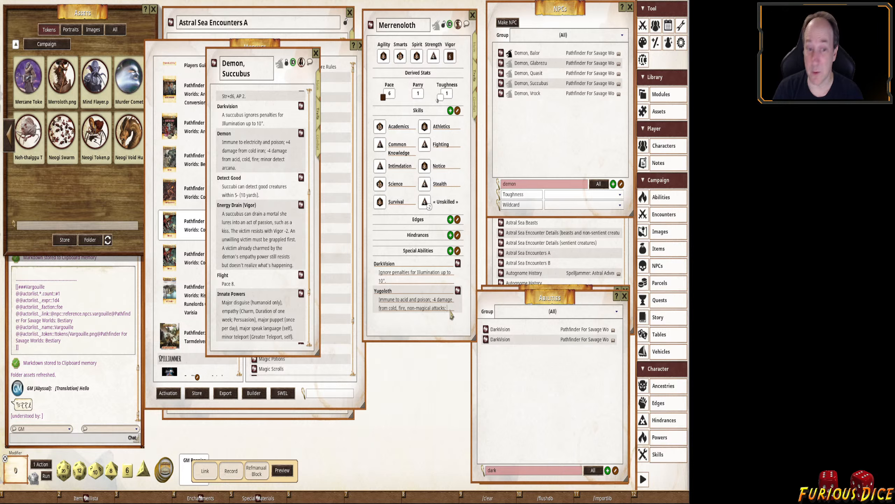
Add the Spellcasting skill to the Merrenoloth and raise its die to d10.
click(450, 111)
text(S)
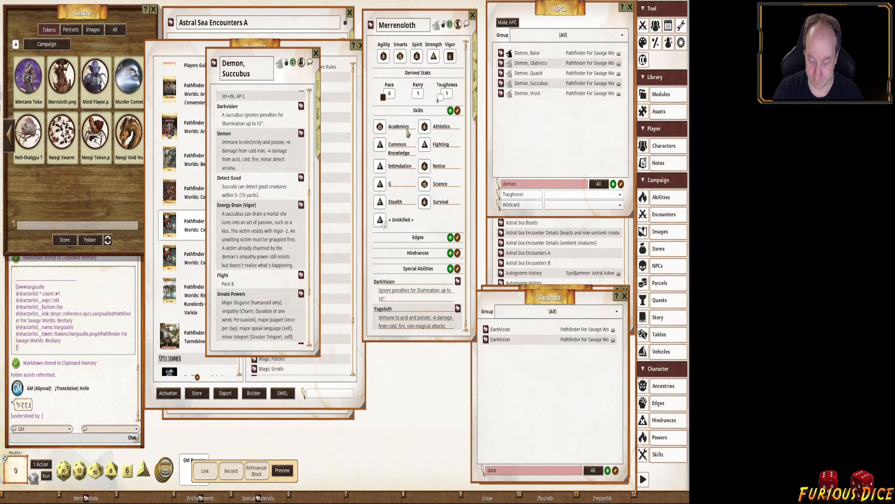
text(pellcasting)
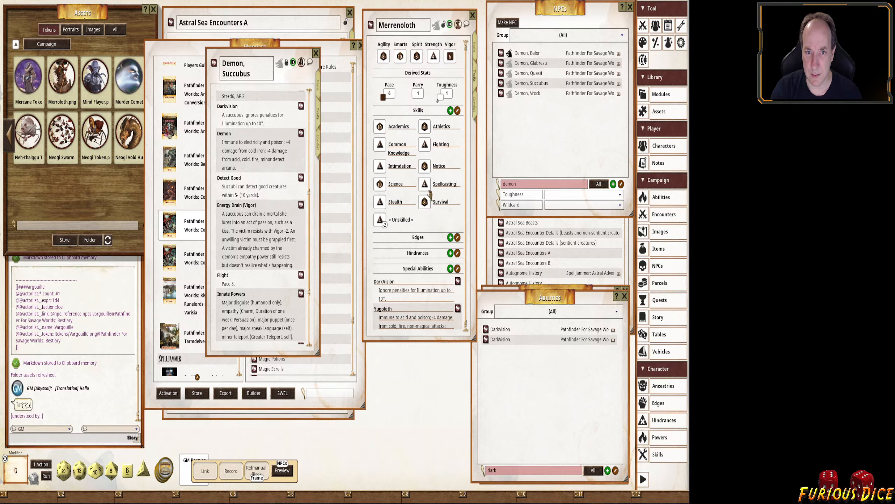
scroll(430, 190, up, 1)
scroll(429, 191, up, 2)
scroll(411, 268, down, 1)
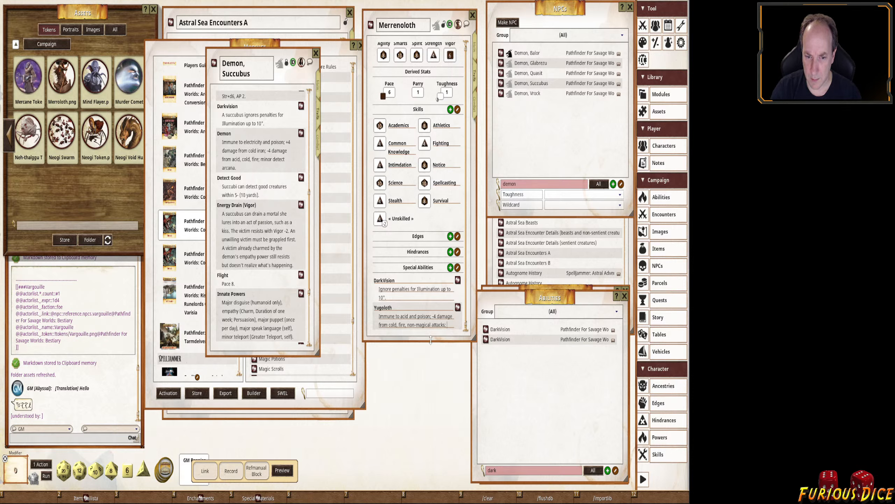
Enlarge the Merrenoloth sheet, search the abilities for "Gaze" and add Gaze to its special abilities.
drag(432, 341, 439, 404)
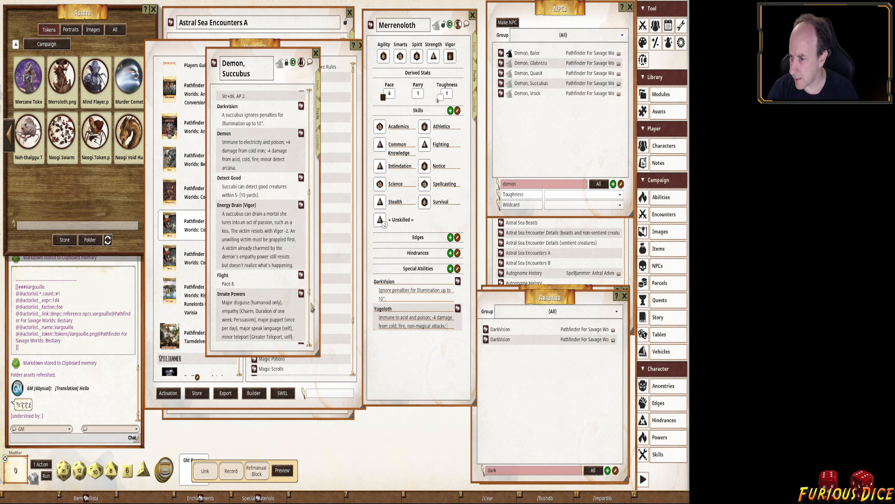
click(539, 470)
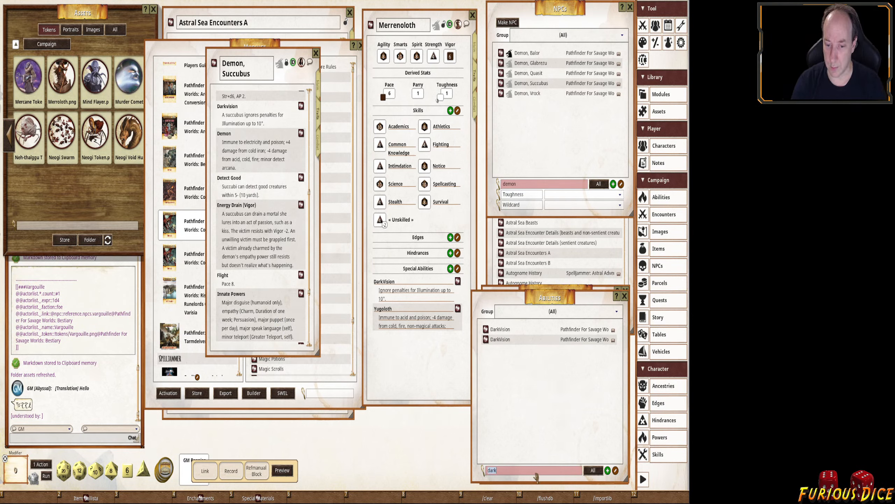
text(Gaz)
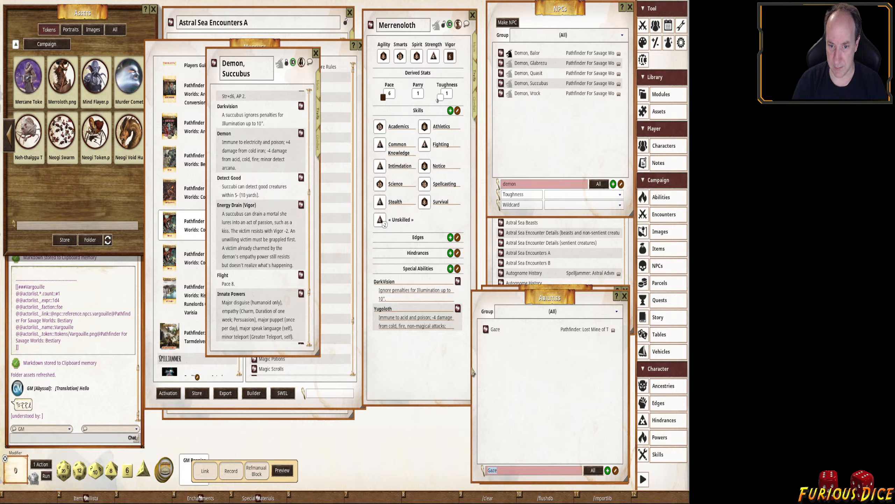
text(e)
drag(493, 330, 421, 366)
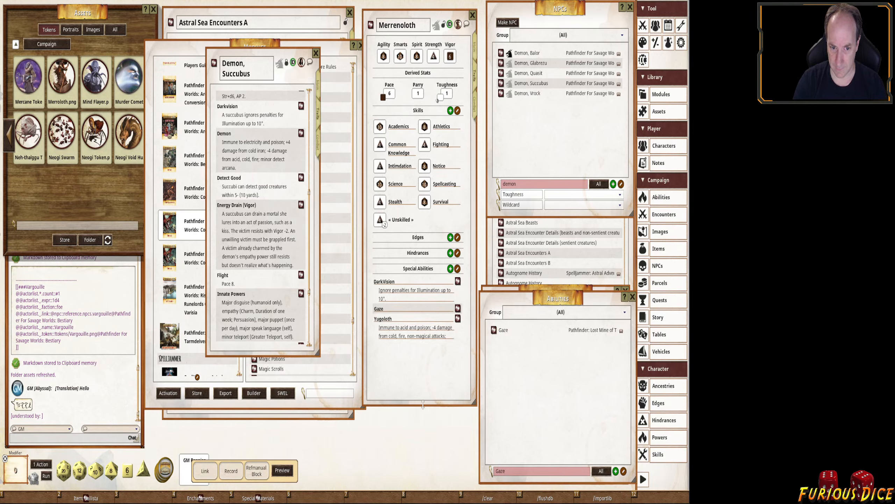
Open the Gaze ability's details for reference and rename the Merrenoloth's ability as "Gaze (Fear)".
click(458, 308)
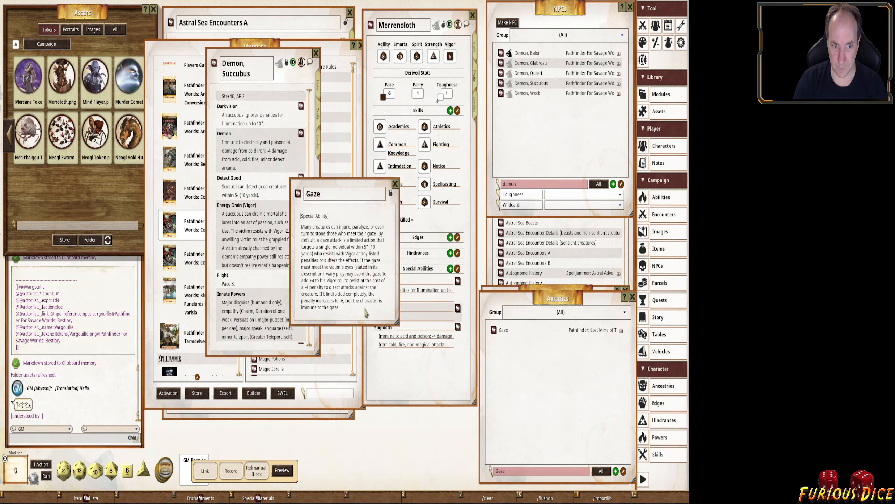
drag(367, 311, 274, 281)
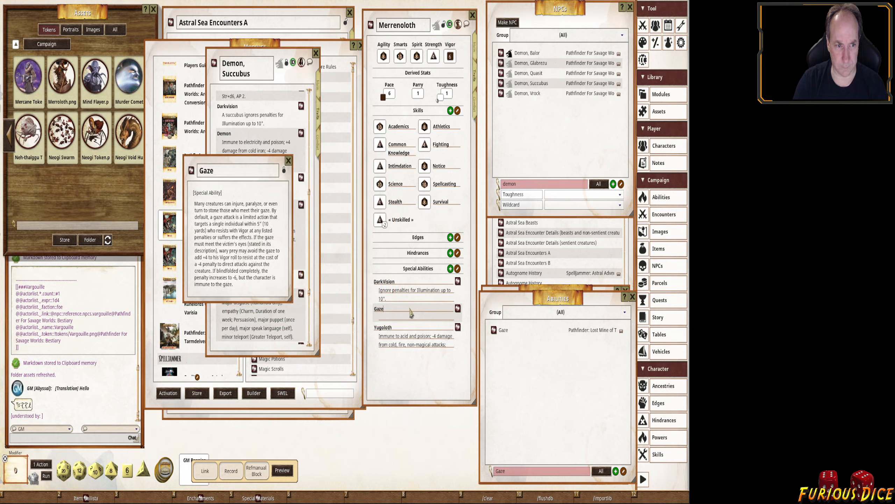
text((F)
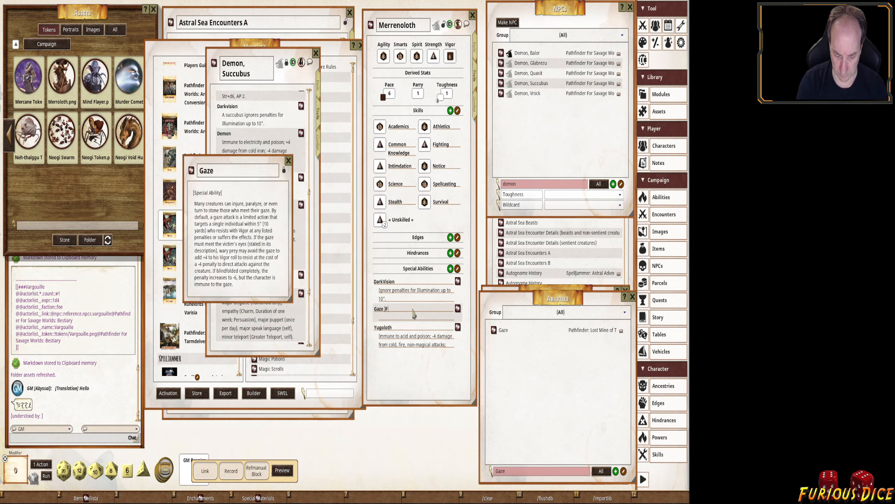
text(ear)
key(shift)
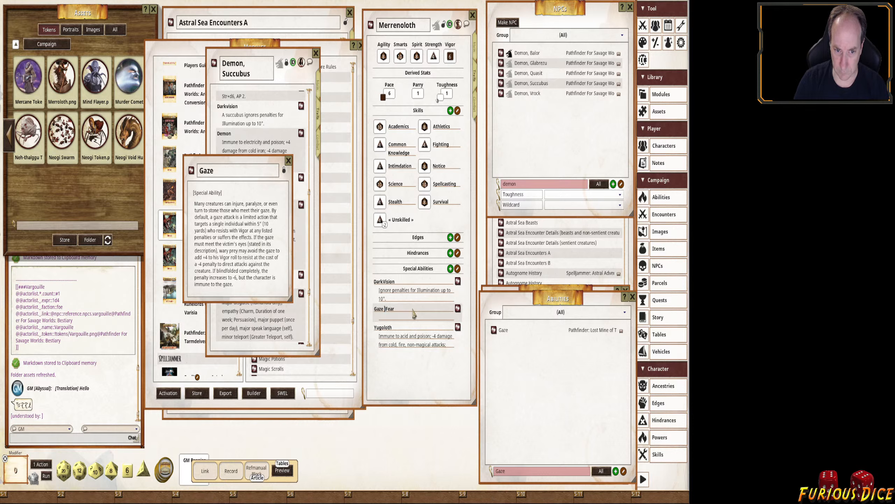
text())
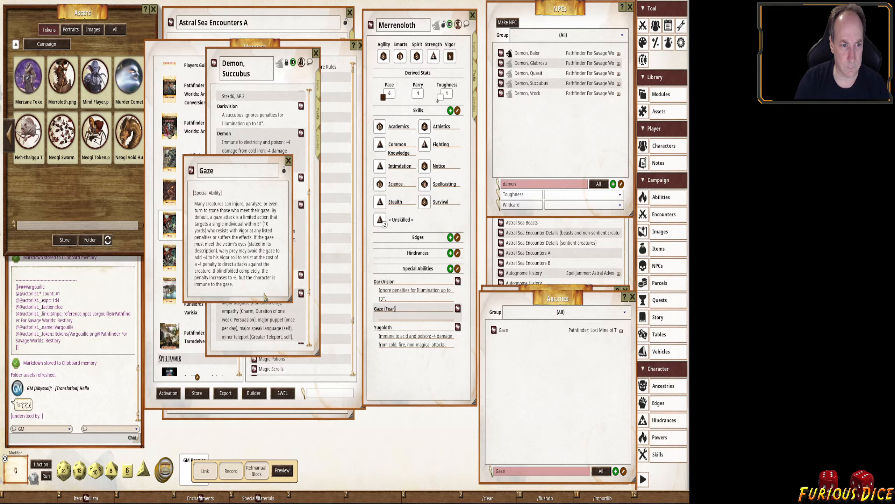
Copy the default effect from the Gaze text into Gaze (Fear), reworded as "A single individual within 5" (10 yards) who resists with Vigor at any listed penalties or suffers the effects.".
click(283, 171)
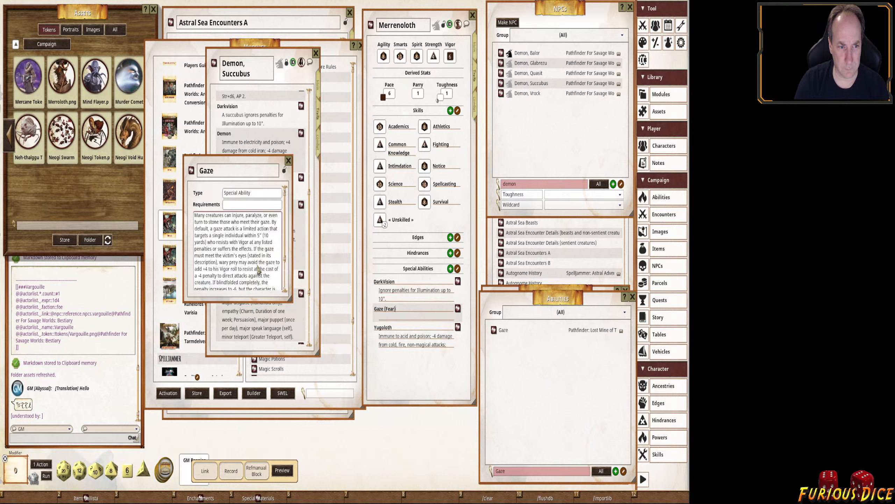
drag(240, 302, 246, 385)
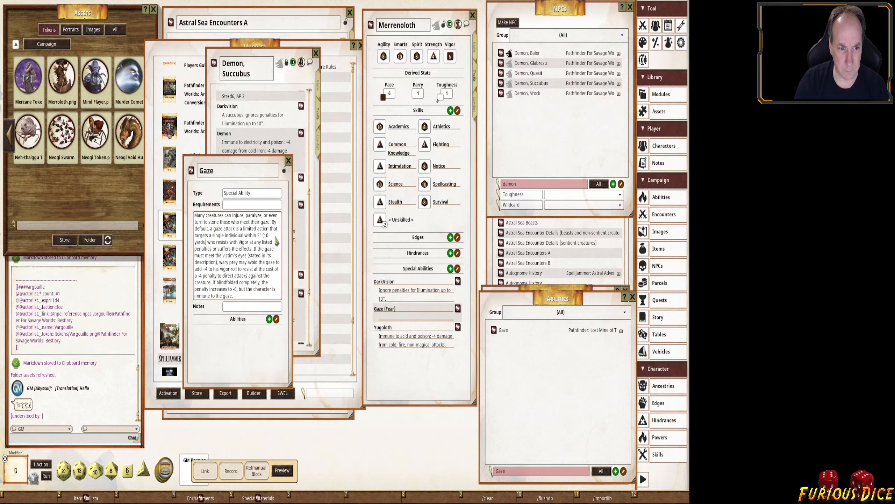
click(274, 225)
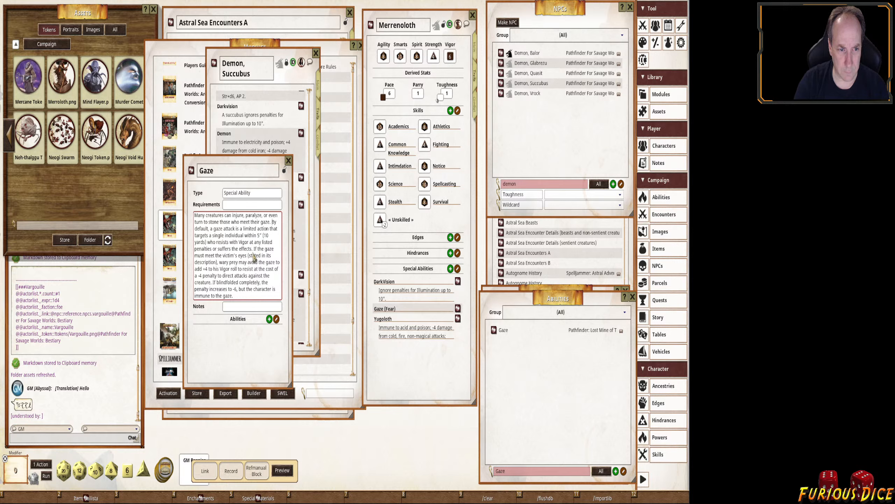
drag(253, 249, 198, 240)
key(ctrl+c)
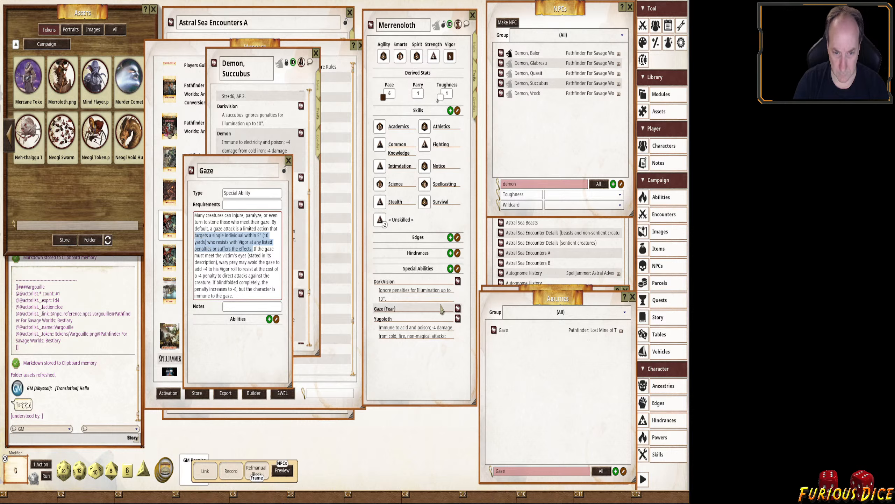
click(404, 312)
key(ctrl+v)
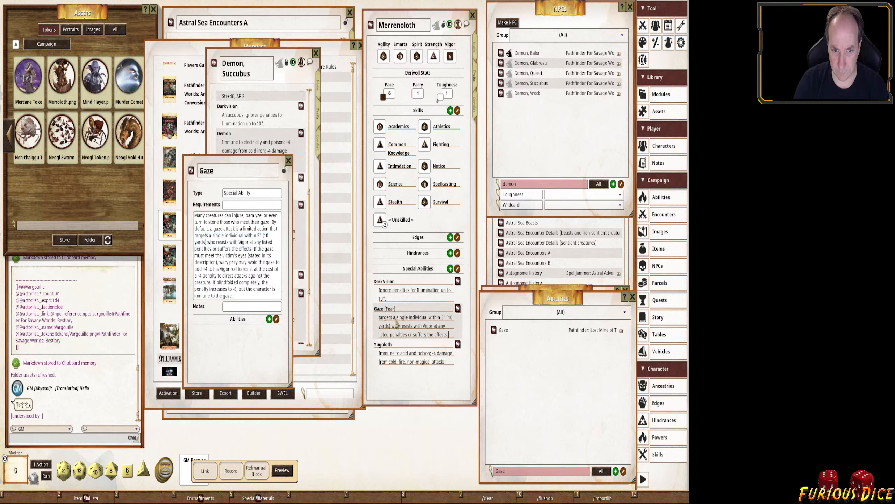
key(ctrl+shift+Right)
text(A)
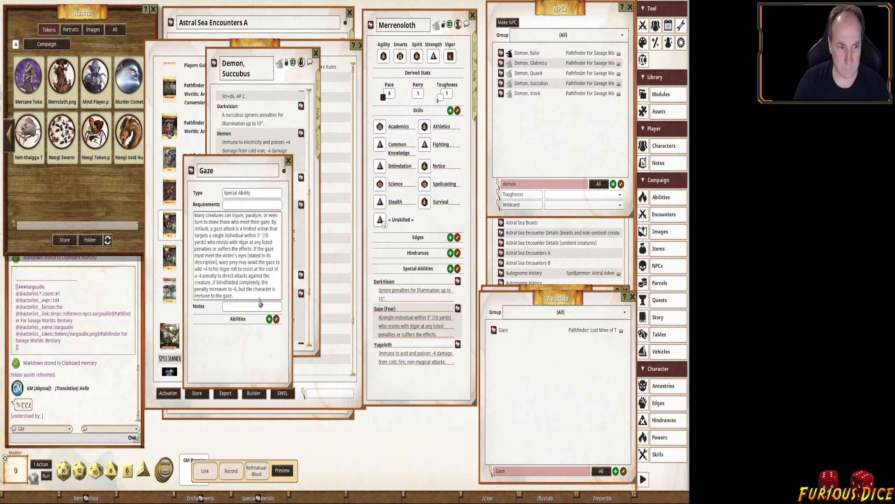
click(284, 170)
click(288, 161)
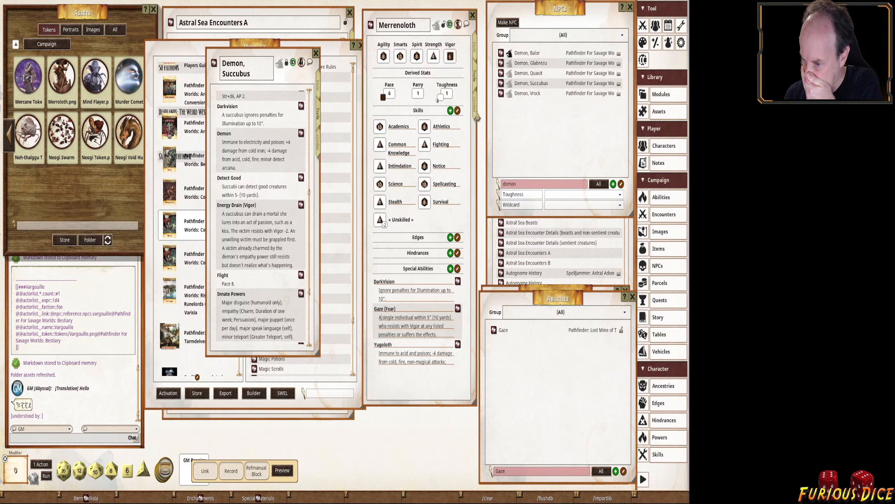
Check the succubus's combat details for reference, keep Blood as the Merrenoloth's defeated marker and set its Space to 1.
click(477, 118)
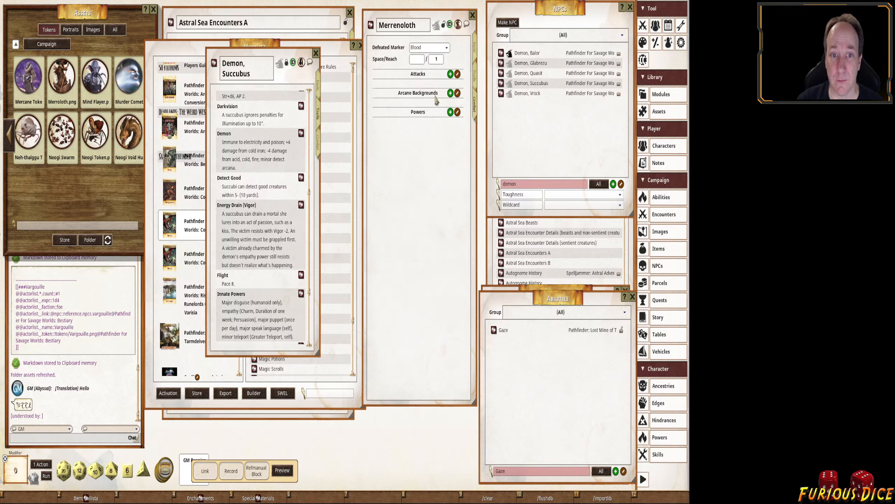
click(425, 50)
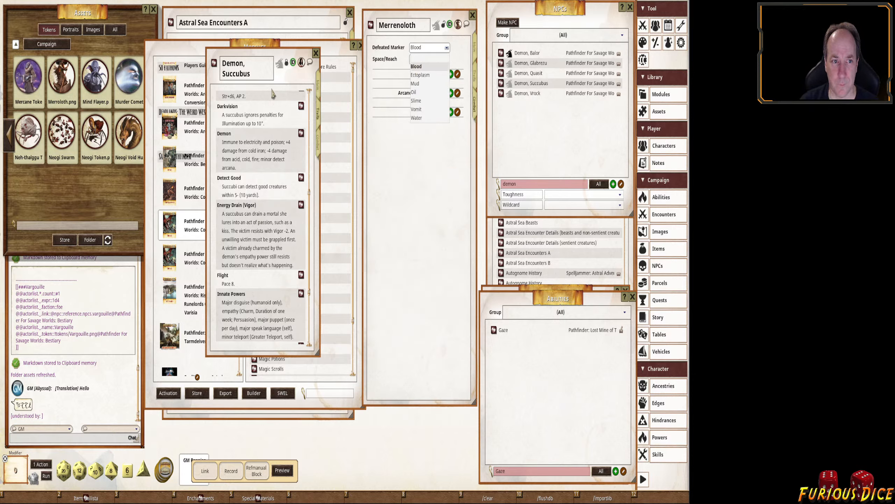
click(319, 93)
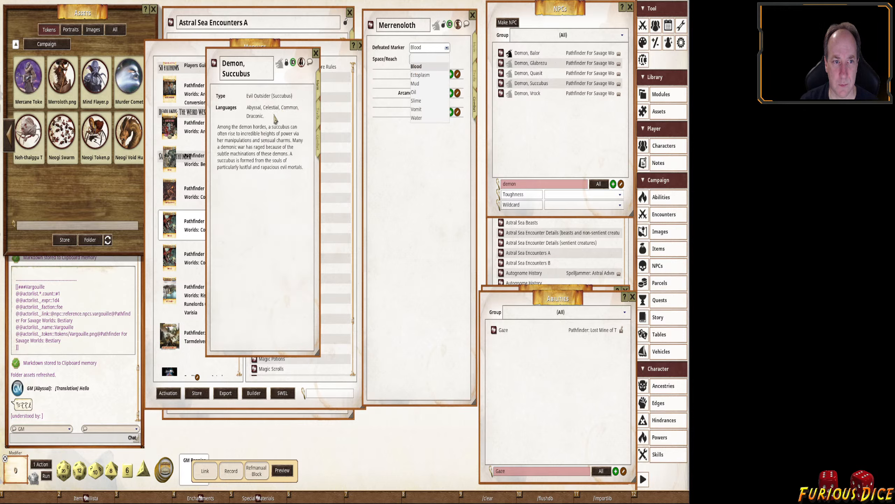
click(317, 149)
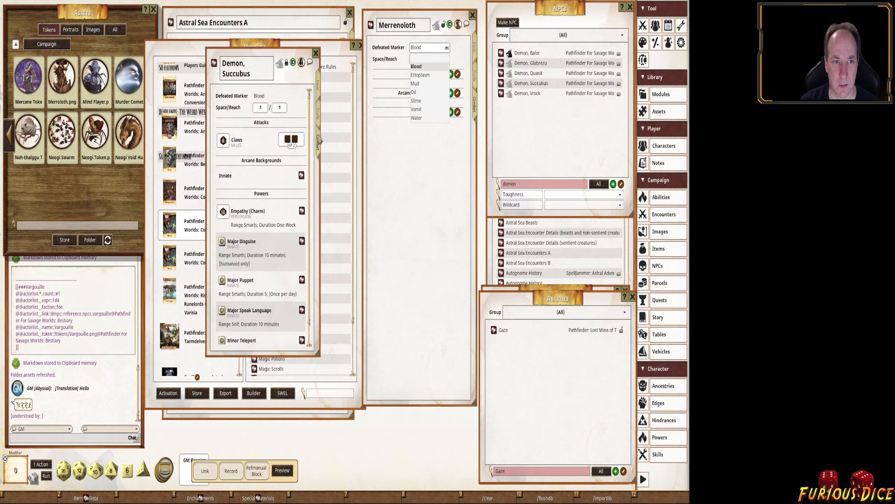
click(421, 68)
click(418, 49)
click(417, 68)
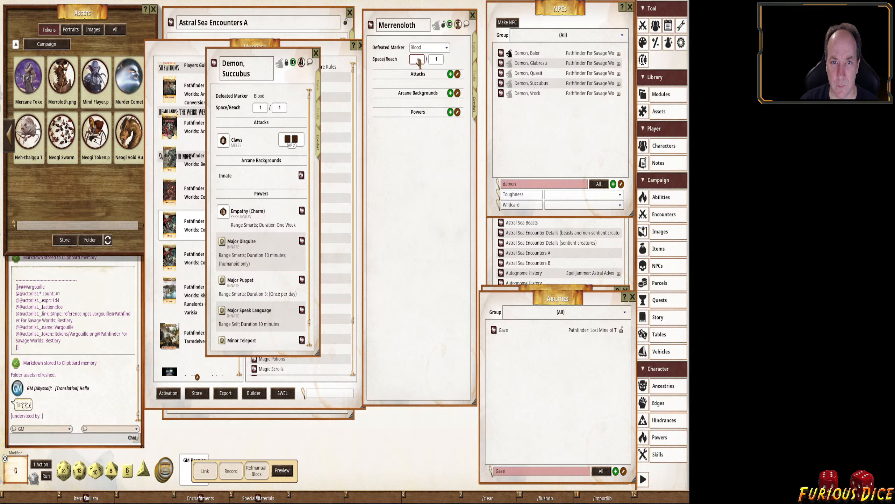
text(1)
click(316, 53)
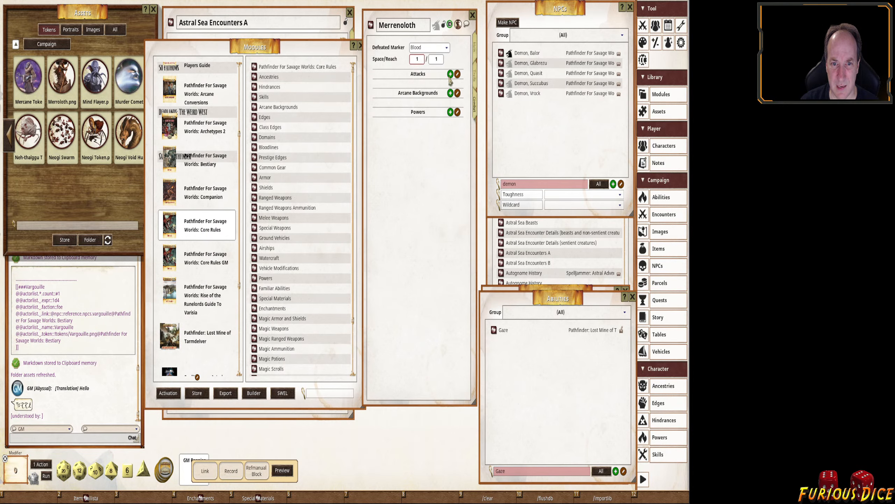
click(450, 74)
text(Oa)
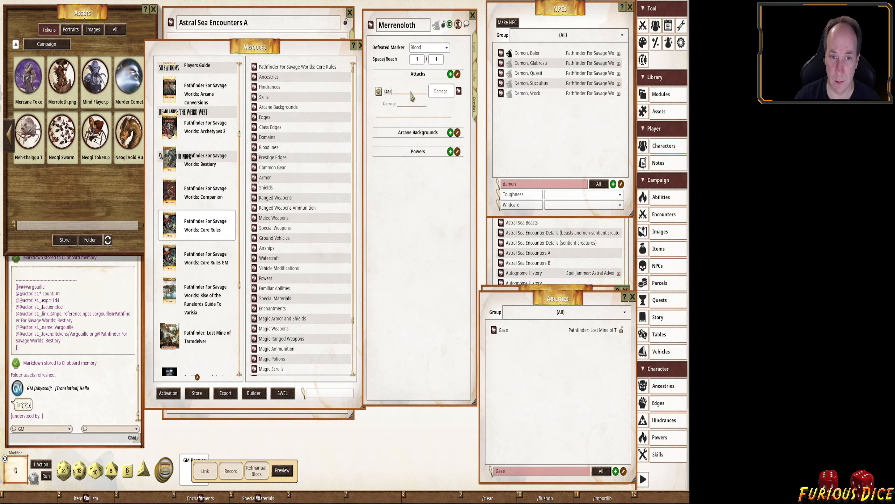
text(r)
right_click(440, 91)
click(459, 92)
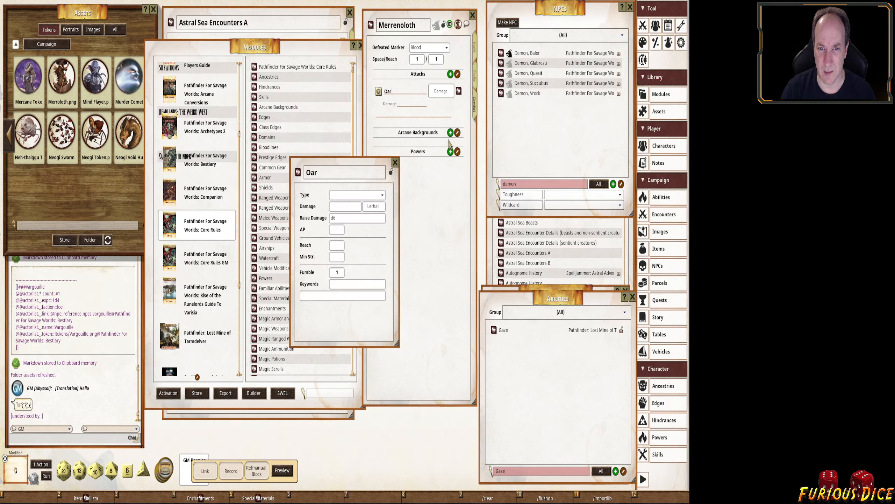
click(395, 163)
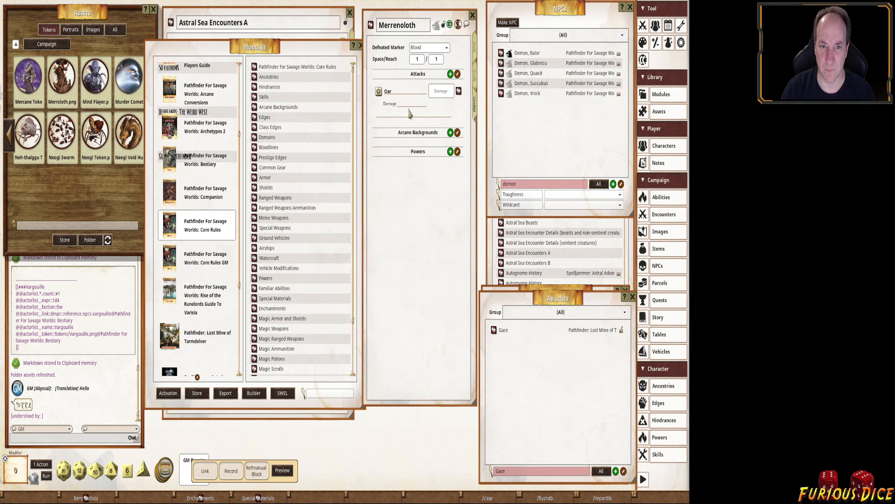
click(458, 75)
double_click(459, 91)
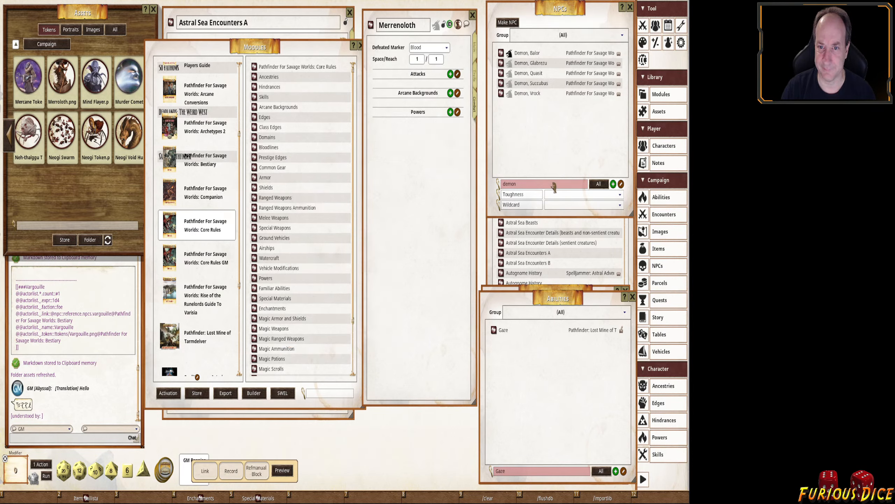
Search the items for "staff", add Staff/Quarterstaff to the Merrenoloth's attacks and rename the attack as Oar.
click(668, 253)
double_click(526, 441)
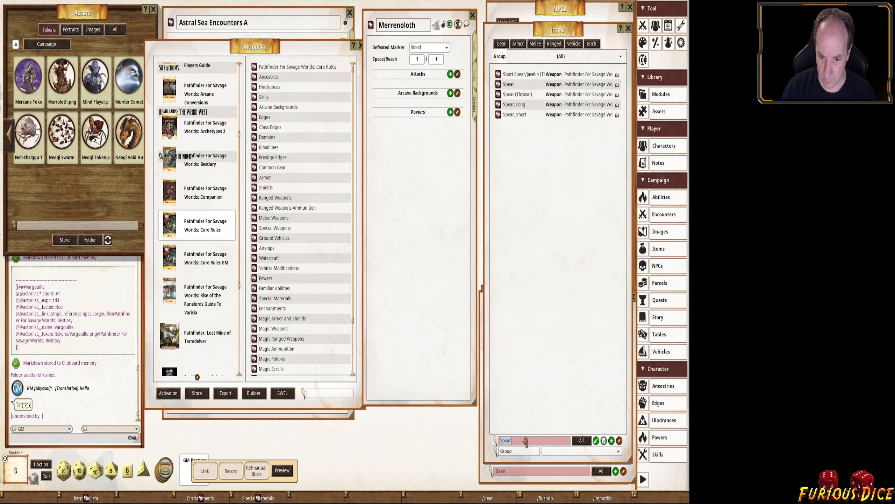
text(staff)
key(Return)
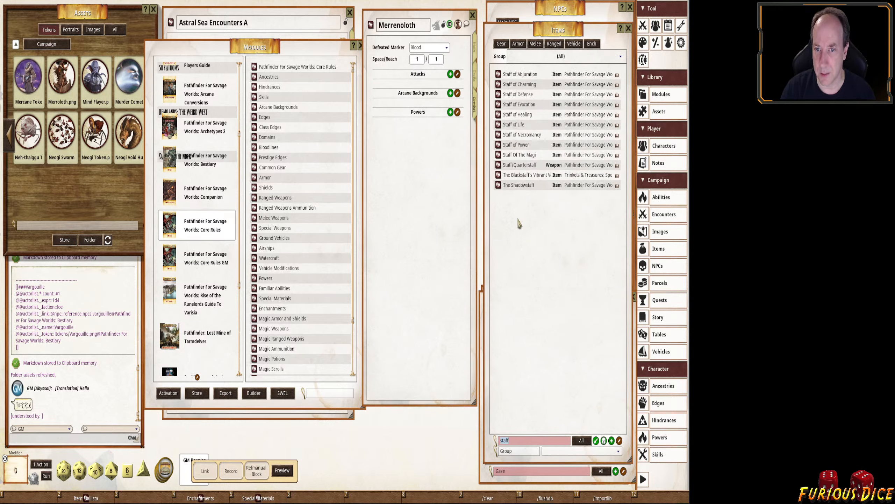
drag(498, 165, 415, 93)
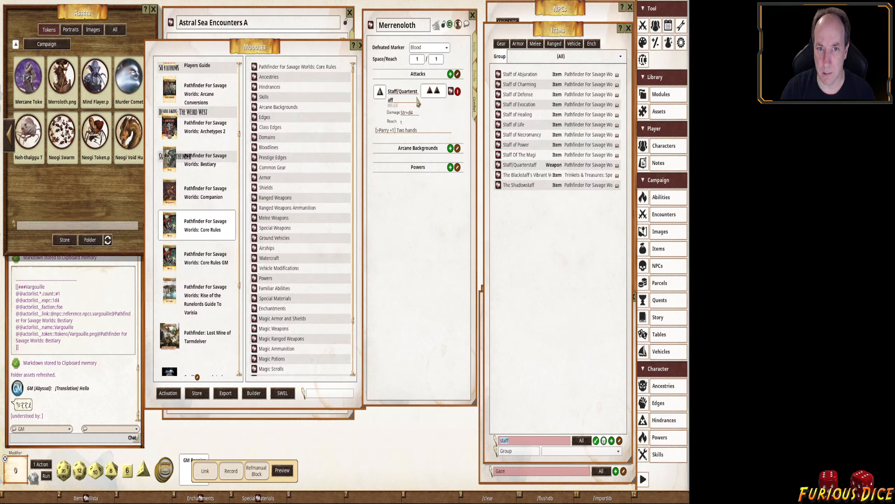
text(Oar)
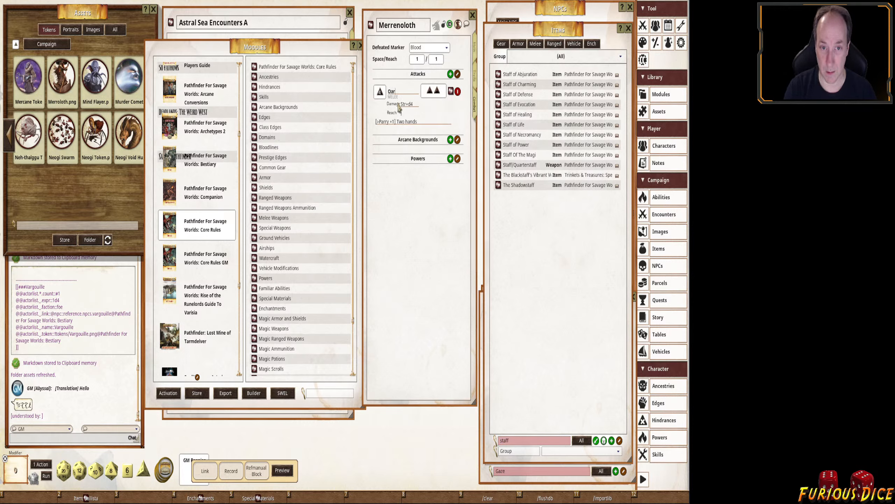
Raise the Merrenoloth's Fighting die, and set its Parry to 7 and Toughness to 5.
click(474, 80)
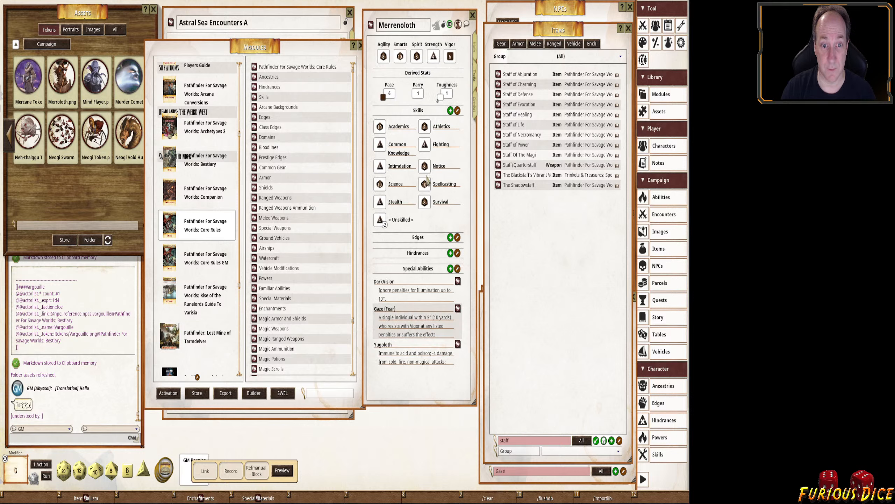
key(ctrl)
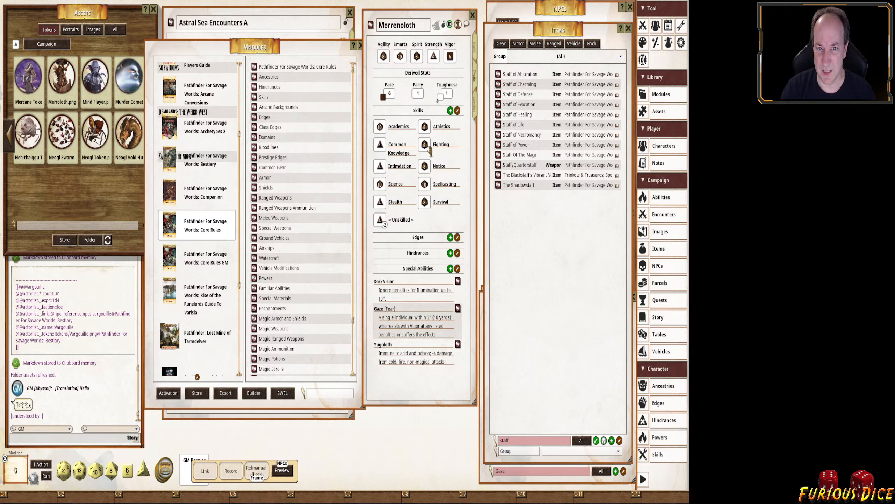
click(479, 107)
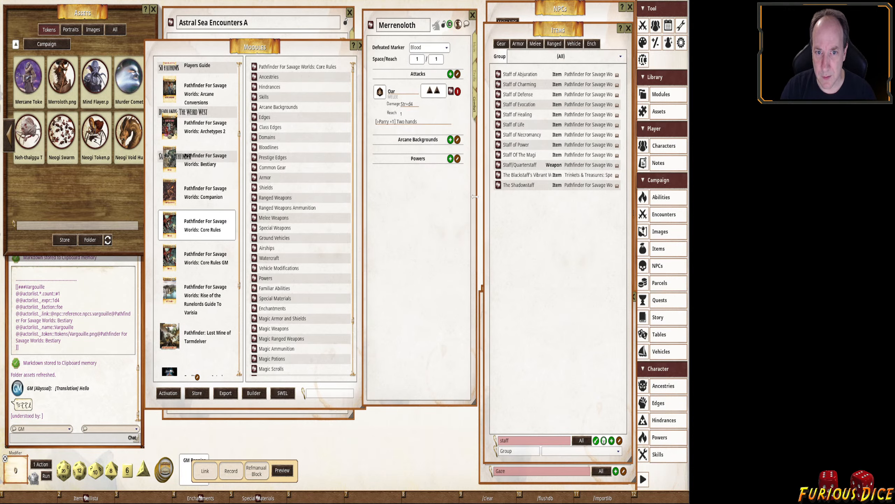
click(476, 82)
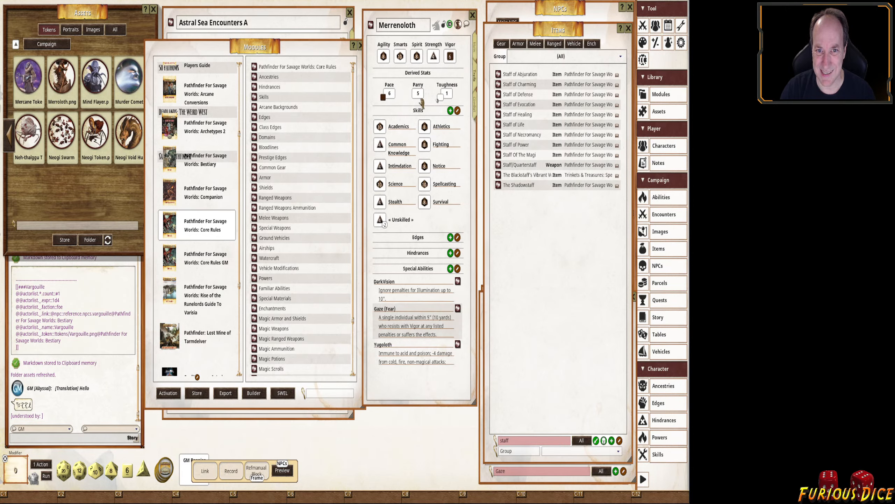
scroll(421, 100, up, 1)
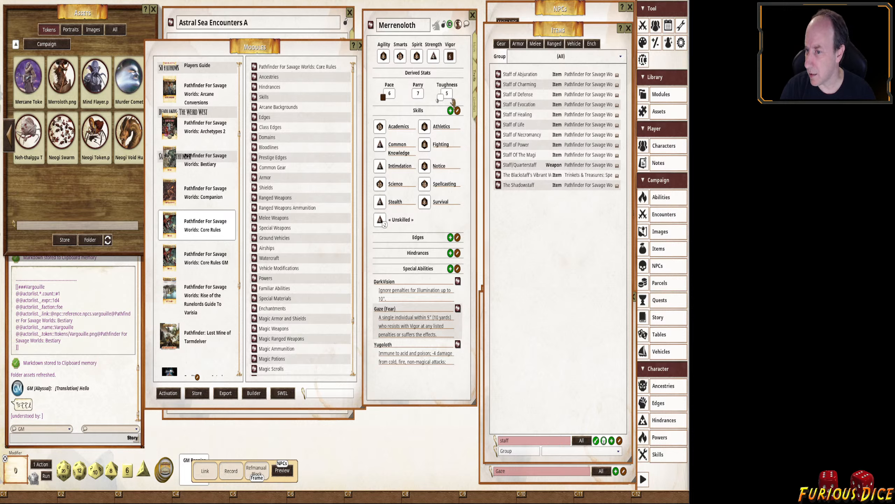
Add the Armor special ability renamed "Armor +1" and set the Merrenoloth's Toughness to 6 with 1 armor.
double_click(549, 472)
text(armor)
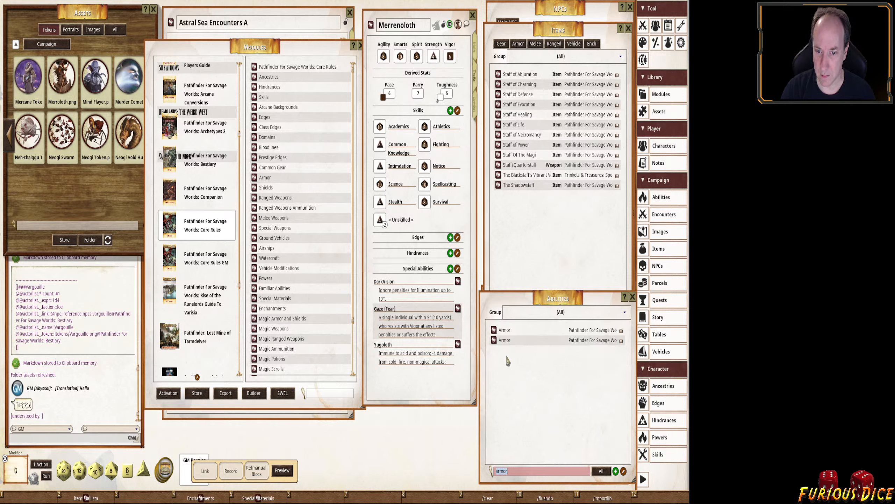
drag(494, 330, 399, 293)
click(417, 281)
text(+1)
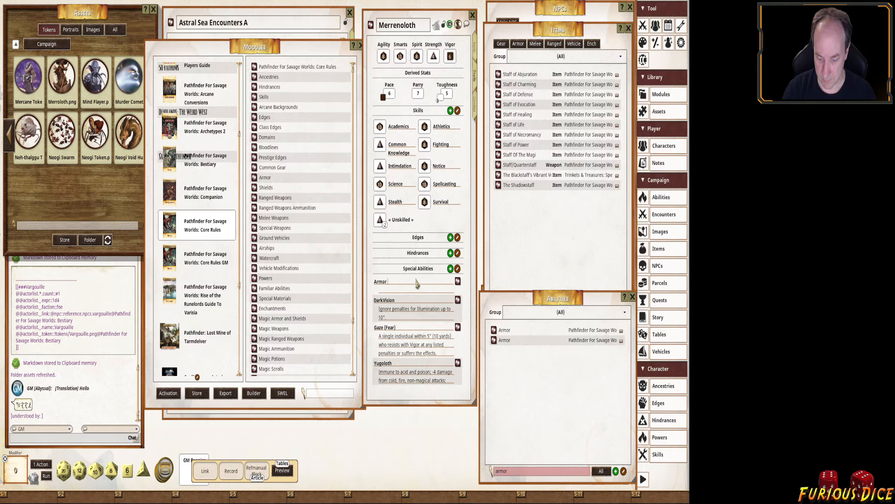
key(ctrl)
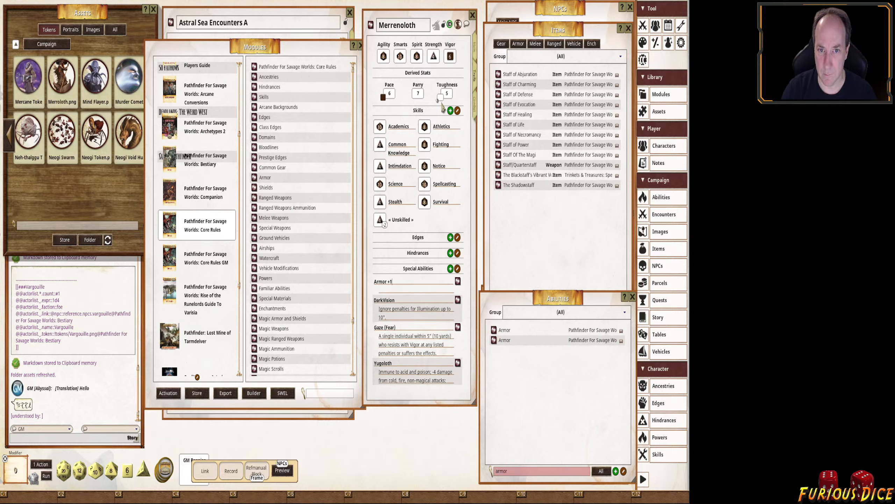
scroll(442, 99, up, 1)
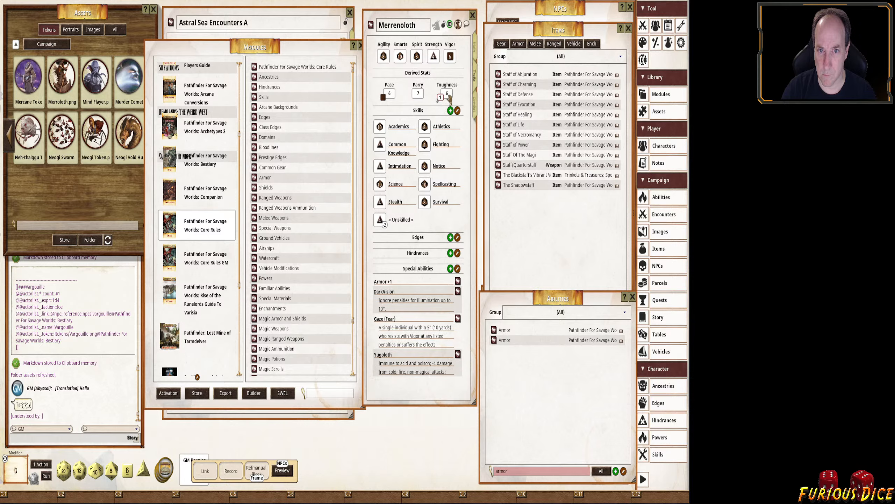